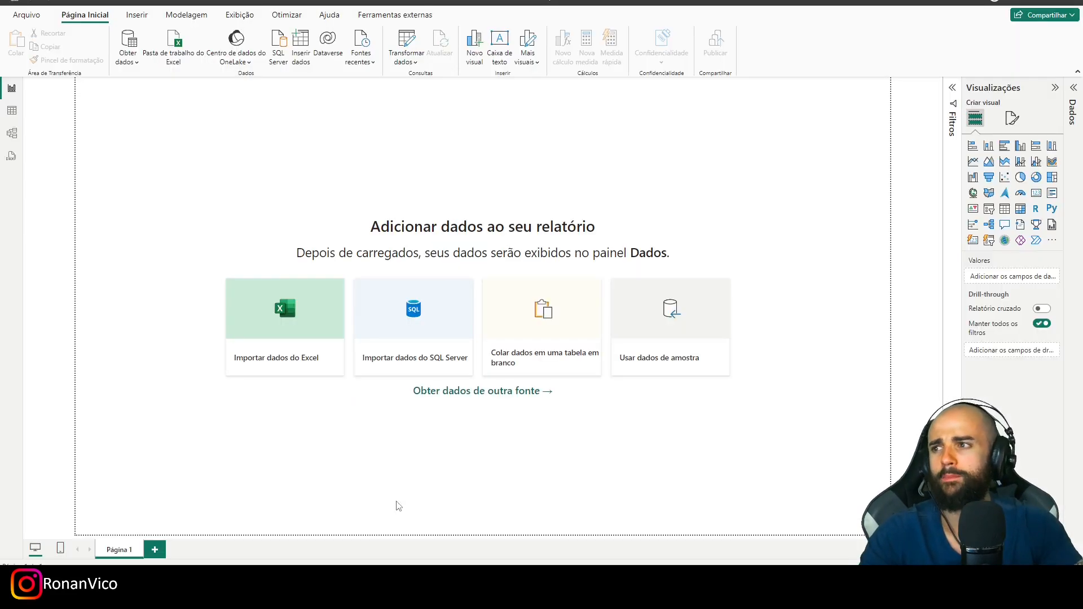
- Import the Plan1 sheet from BASE HORAS.xlsx and open it for data transformation
click(174, 58)
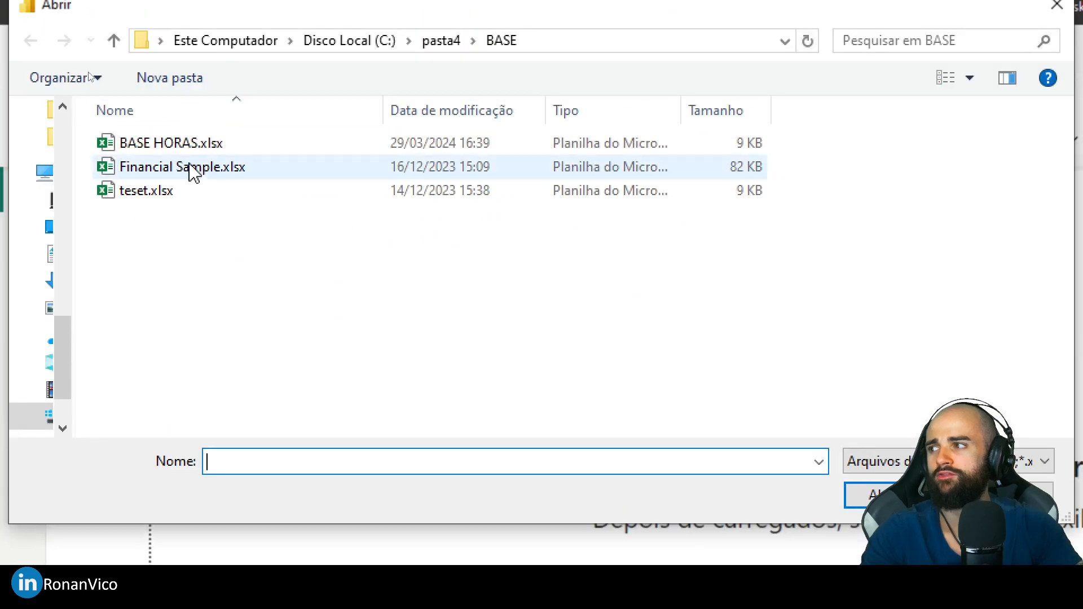
click(177, 145)
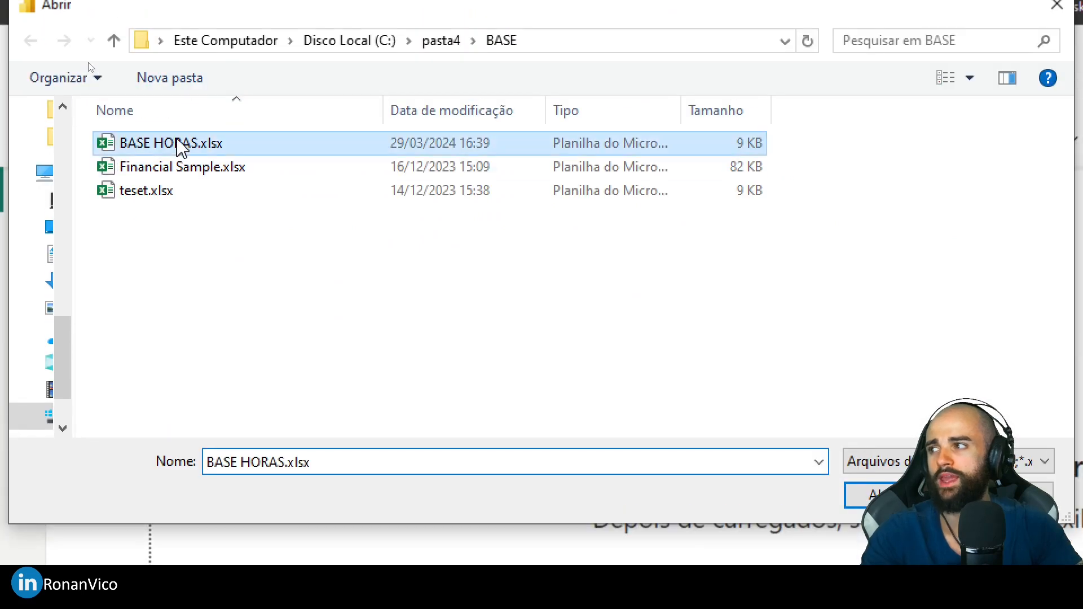
click(902, 498)
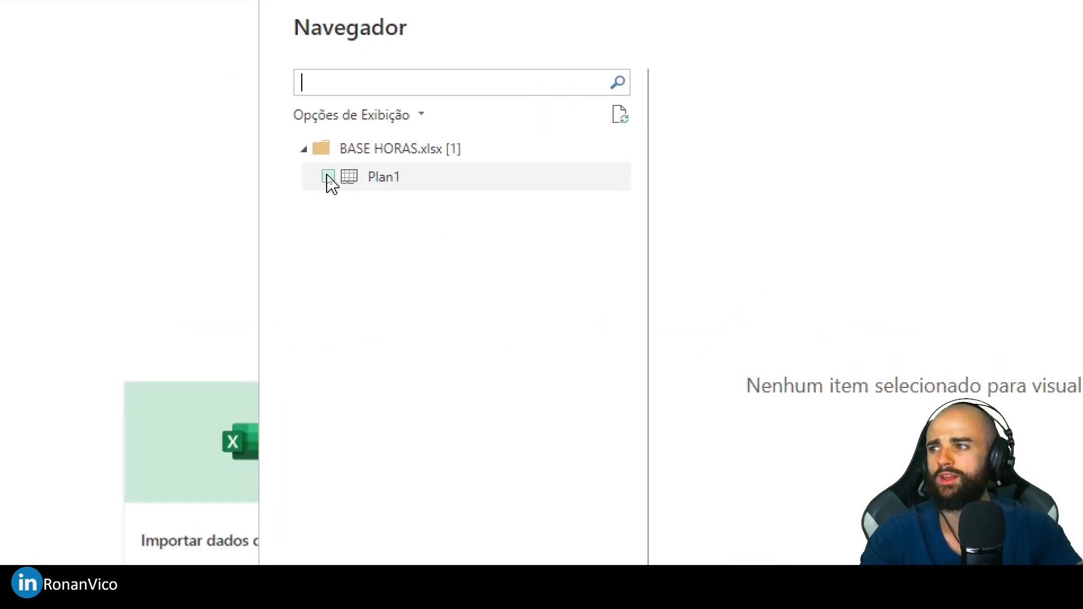
click(328, 177)
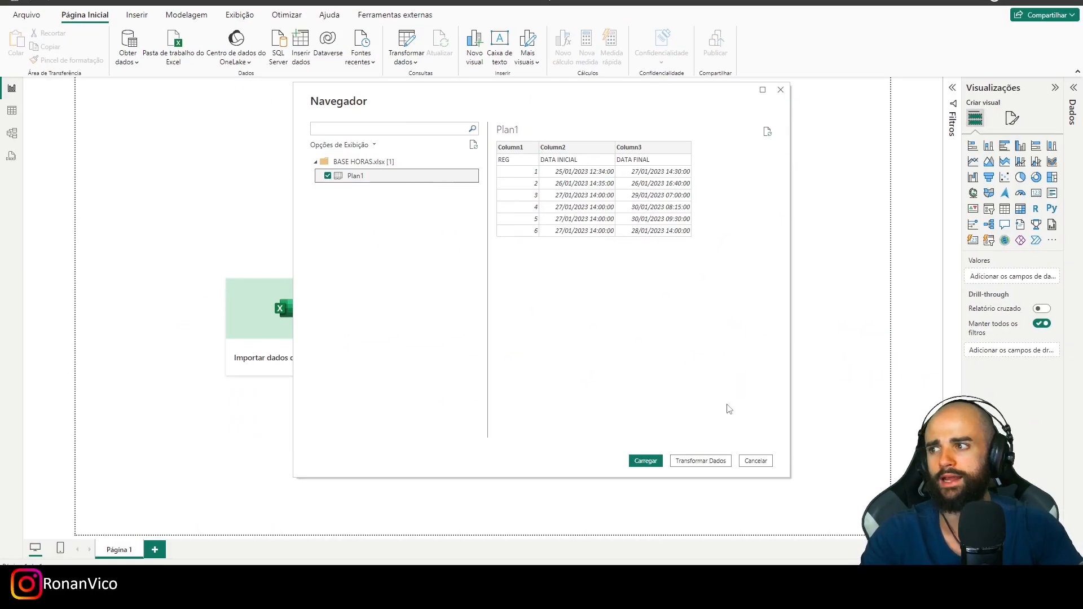
click(706, 461)
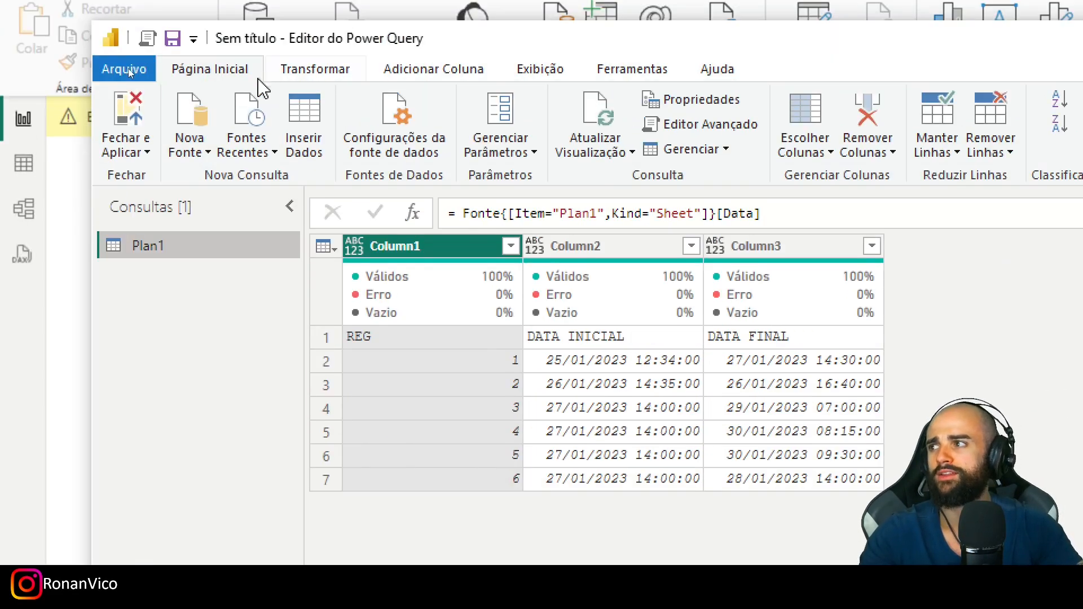
- Promote the first row of Plan1 to headers and detect the data types of REG, DATA INICIAL and DATA FINAL
click(304, 71)
click(236, 113)
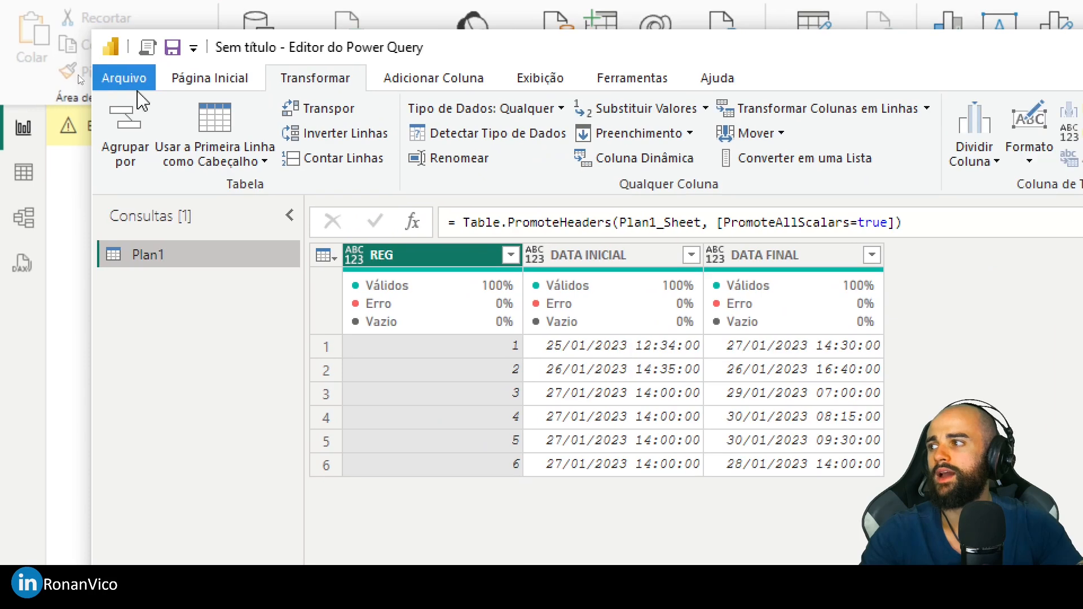
scroll(310, 87, down, 1)
click(318, 82)
ctrl+click(637, 262)
ctrl+click(755, 267)
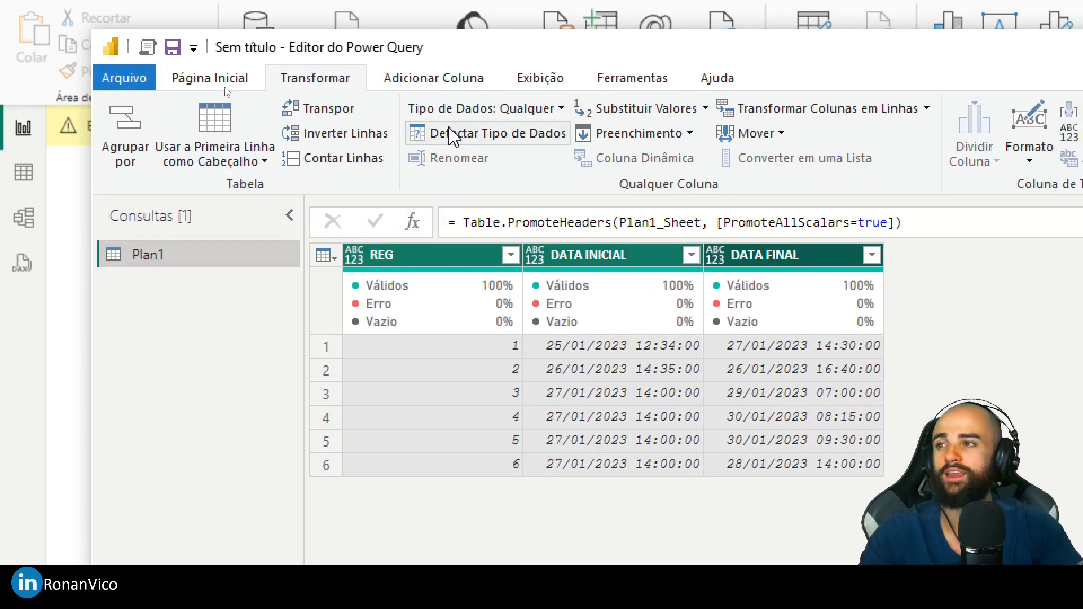
click(496, 135)
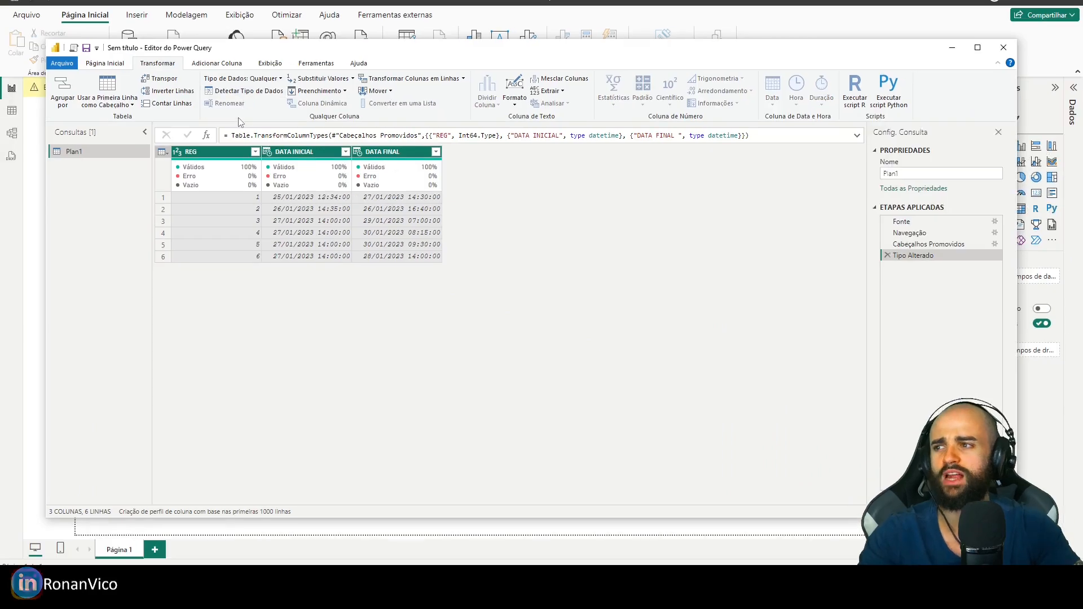
click(307, 197)
click(302, 151)
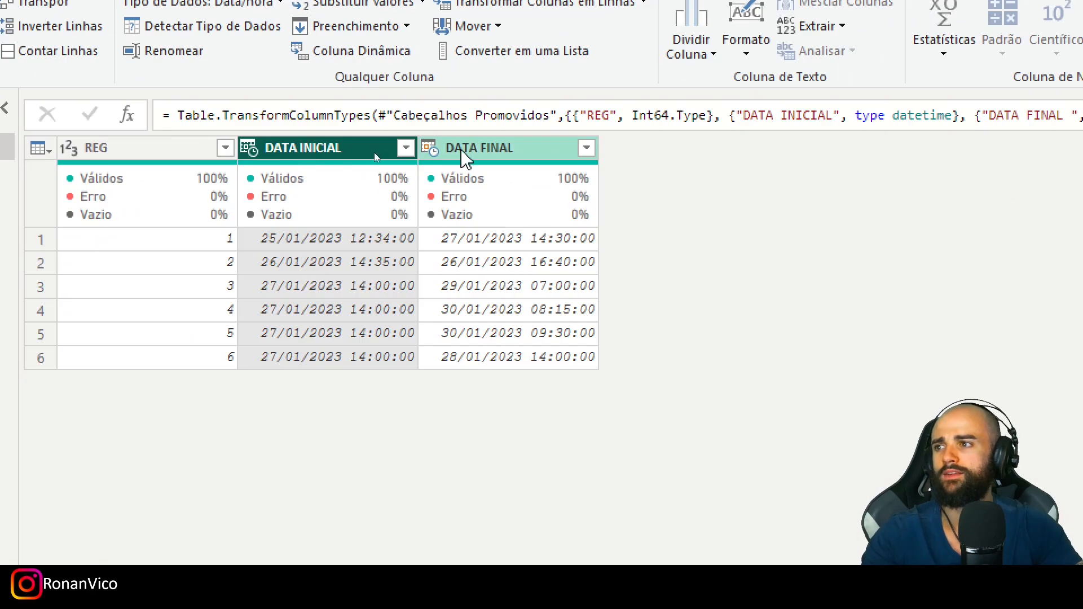
click(437, 151)
click(341, 151)
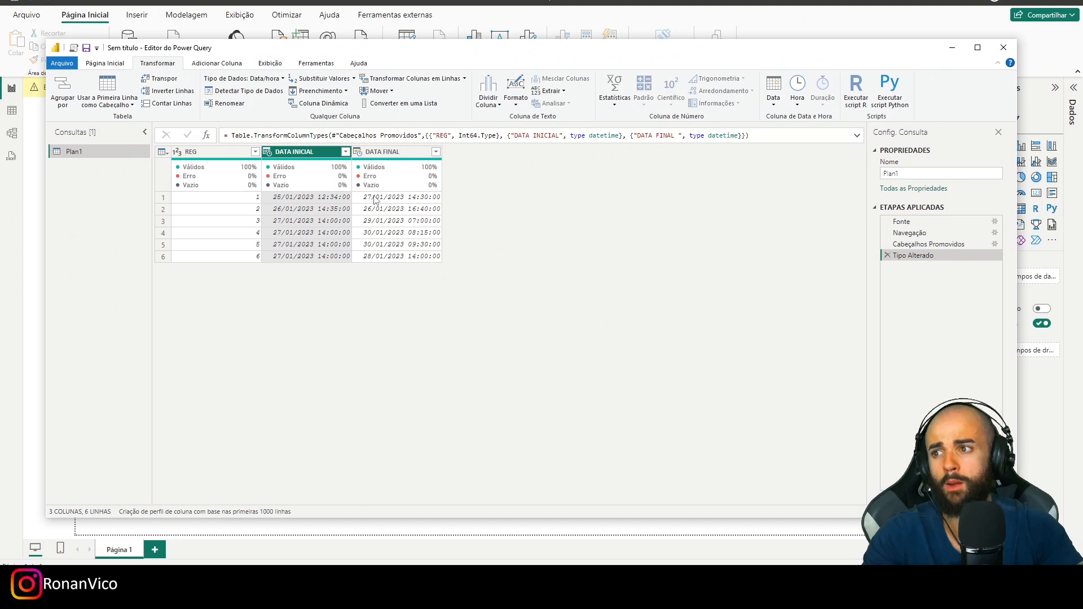
- Rename the Plan1 query as TB_HORAS and apply the query changes to the report
double_click(97, 151)
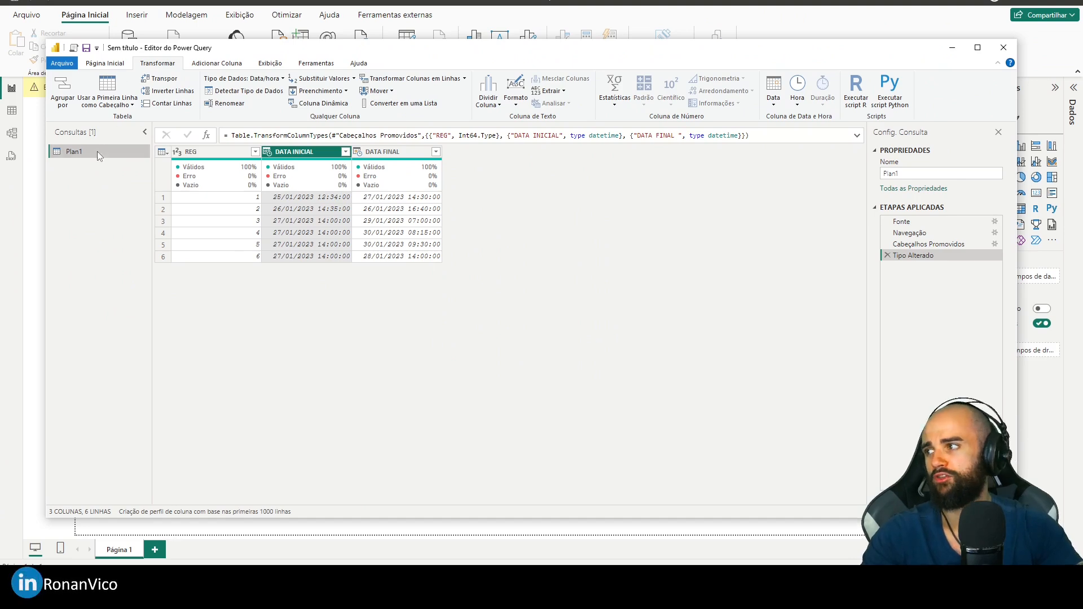
text(TB_HORAS)
key(Return)
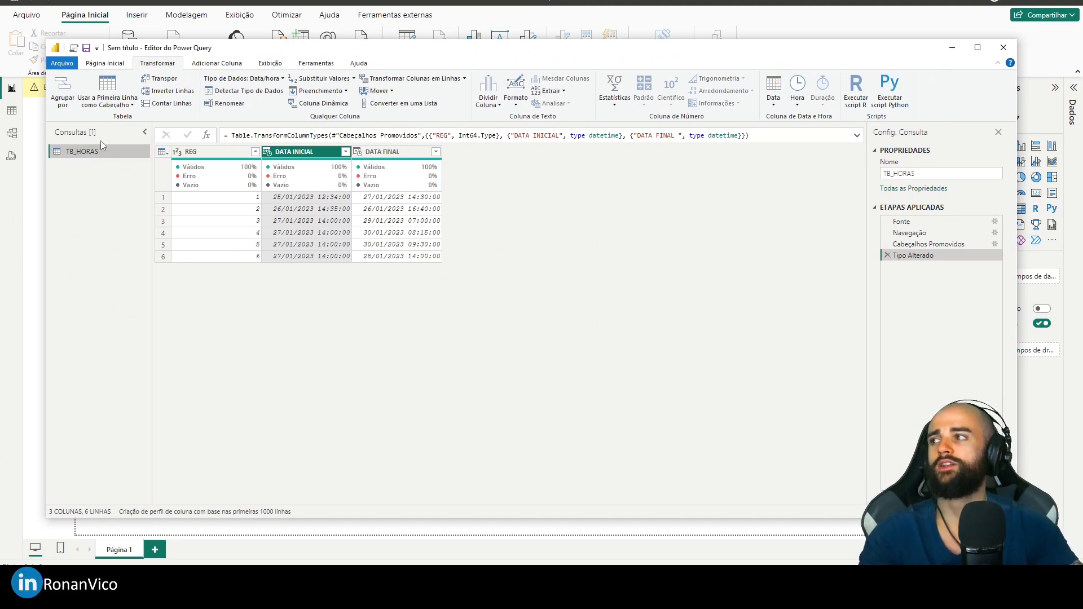
click(105, 63)
click(62, 102)
click(85, 118)
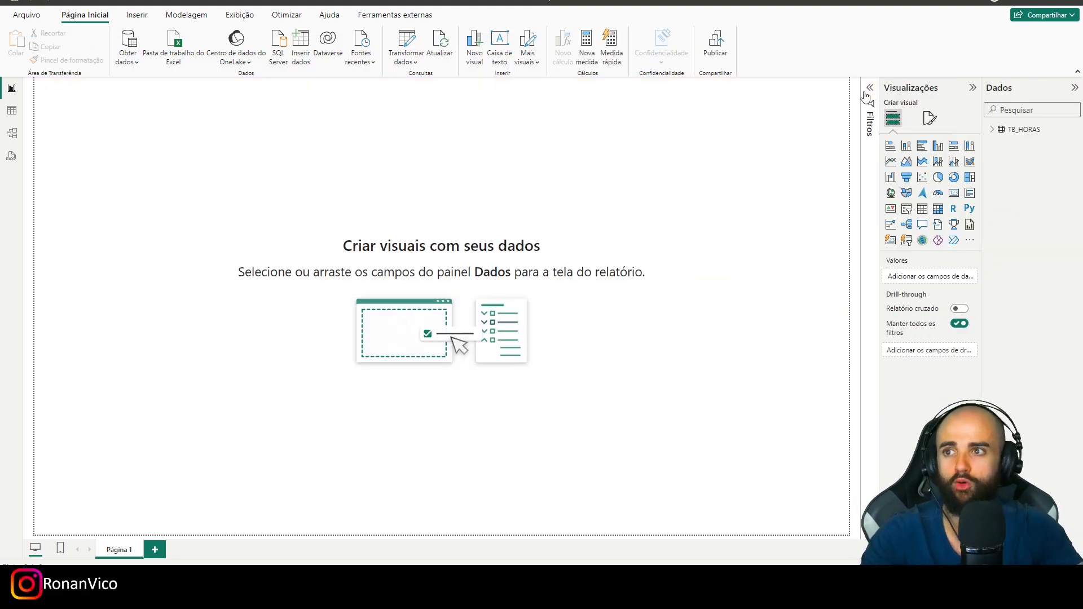
- Start a calculated column named Horas de trabalho in TB_HORAS, using the DATEDIFF function
click(10, 110)
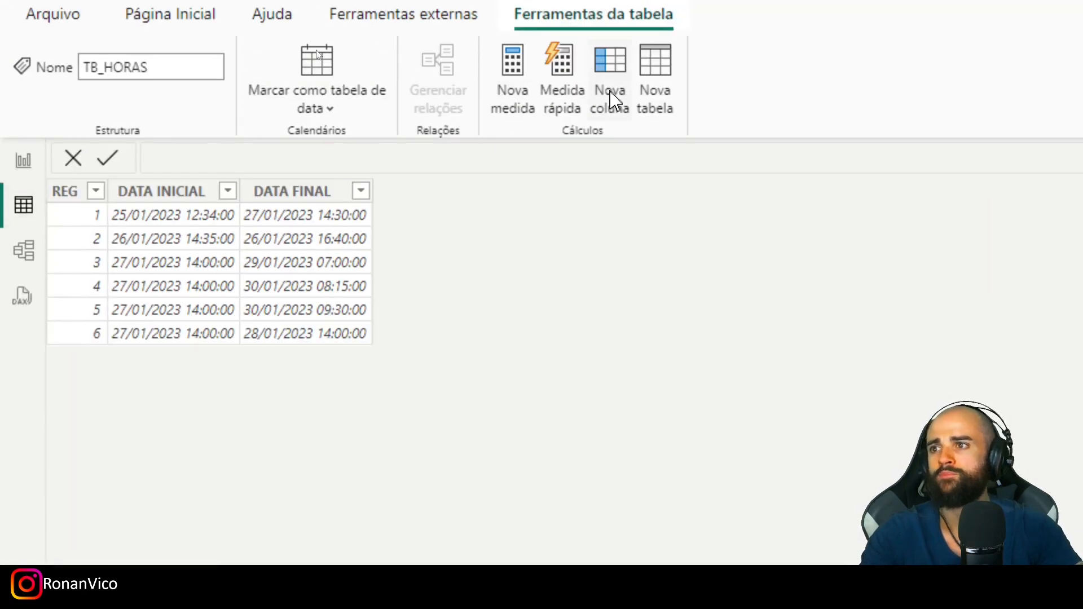
click(587, 113)
text(Horas de trabalho = )
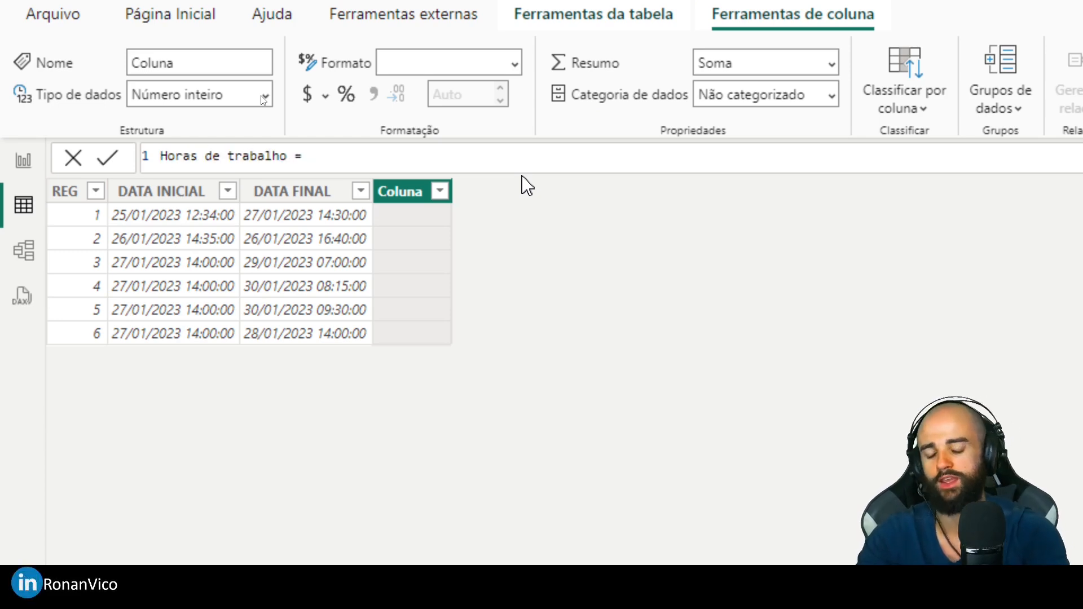
text(Date)
key(Down)
key(Down)
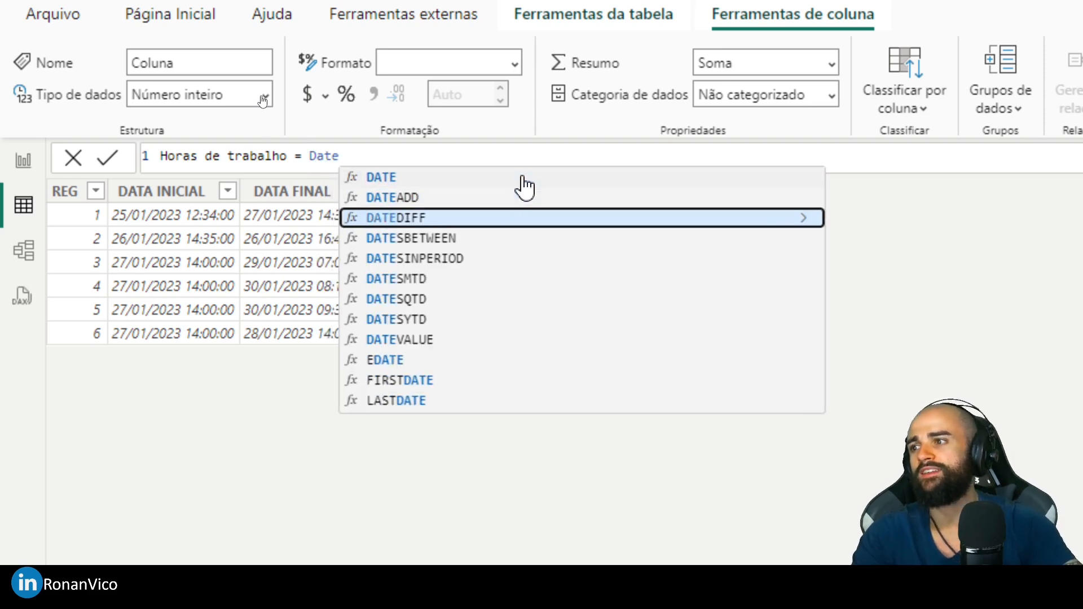
key(Tab)
- Enter [DATA INICIAL] as the first date argument of the DATEDIFF formula
text([da)
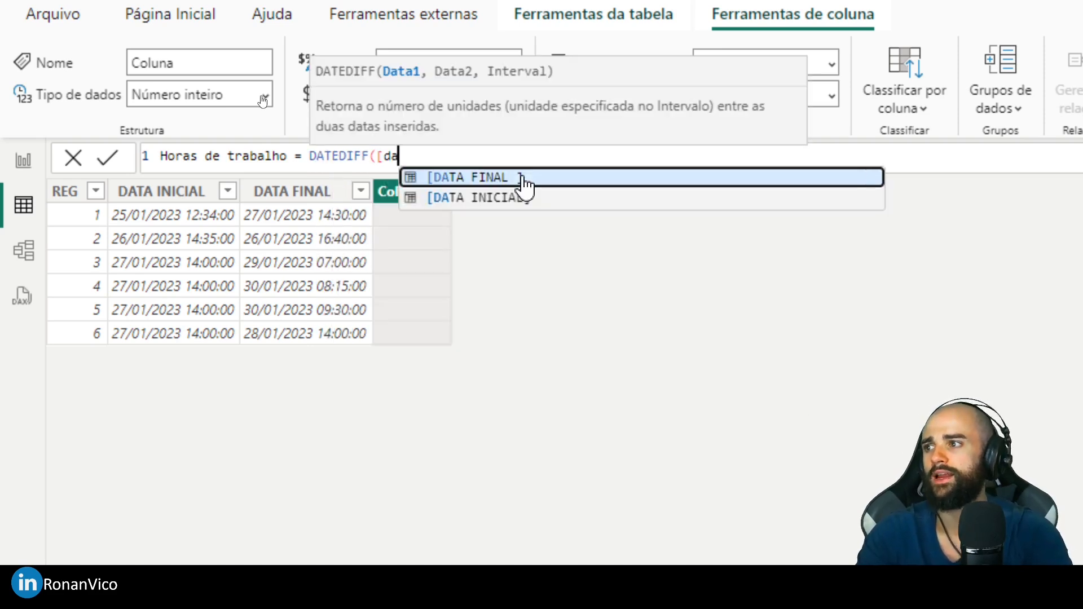
key(Tab)
text(,)
key(ctrl+shift+Left)
key(ctrl+shift+Left)
key(ctrl+shift+Left)
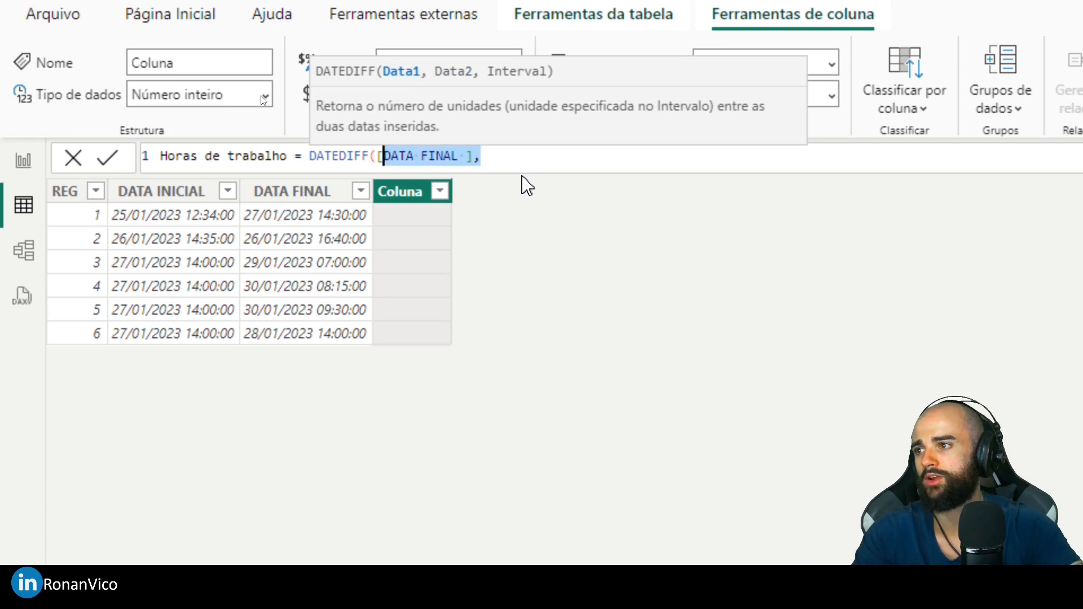
key(BackSpace)
text(dain)
key(BackSpace)
key(BackSpace)
text(ta)
key(Down)
key(Tab)
- Complete the DATEDIFF formula with [DATA FINAL ] as the second date and HOUR as the interval, and commit it
text(,data)
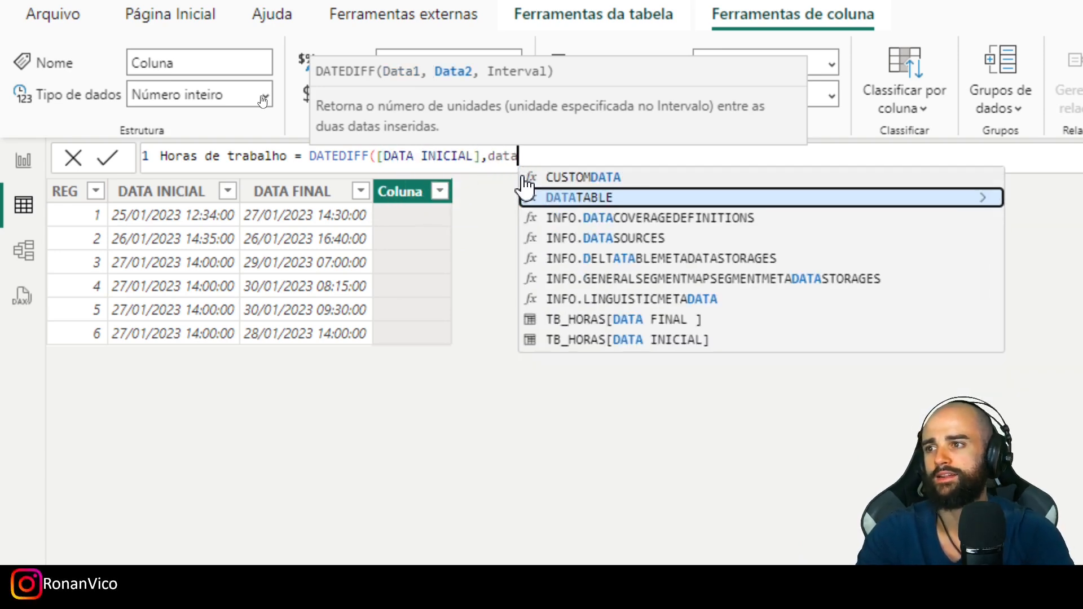
key(BackSpace)
key(BackSpace)
key(BackSpace)
key(BackSpace)
text([data)
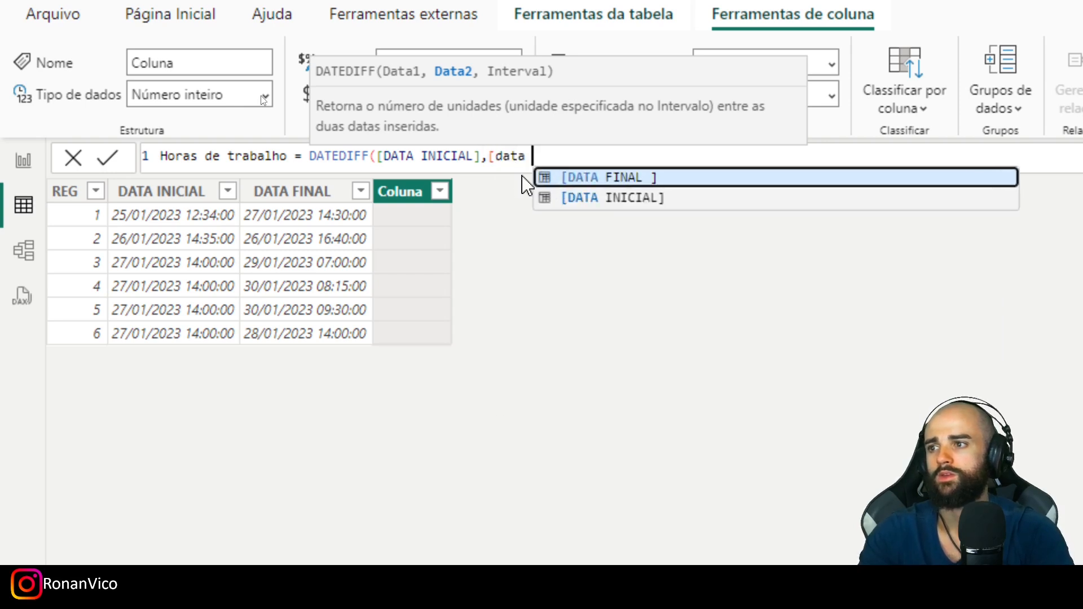
key(Down)
key(Up)
key(Tab)
text(,ho)
key(Tab)
text())
key(Return)
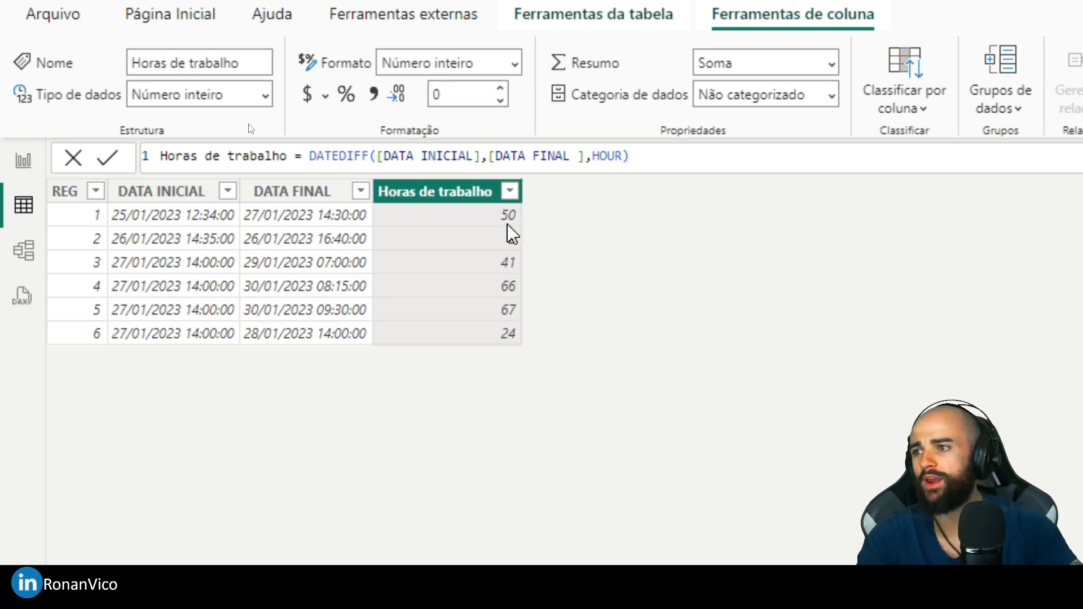
drag(108, 206, 522, 226)
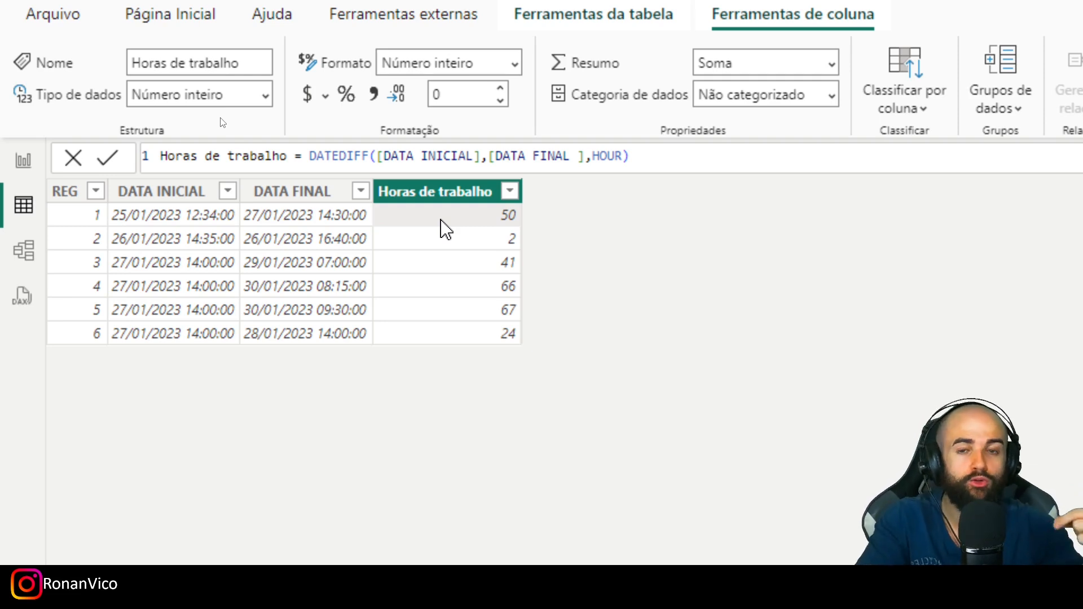
click(310, 152)
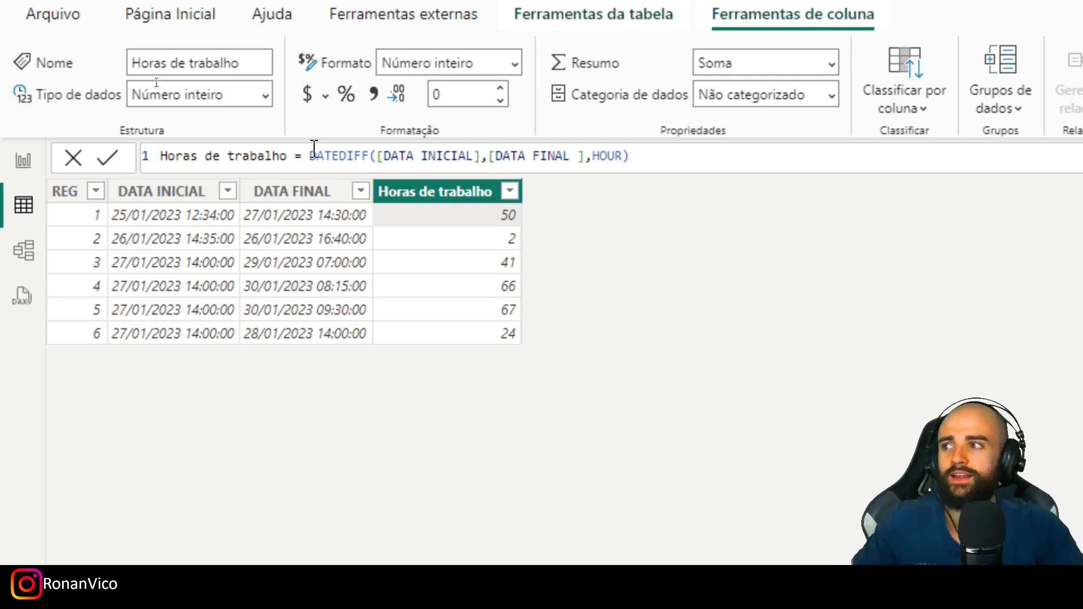
key(Left)
text(Net)
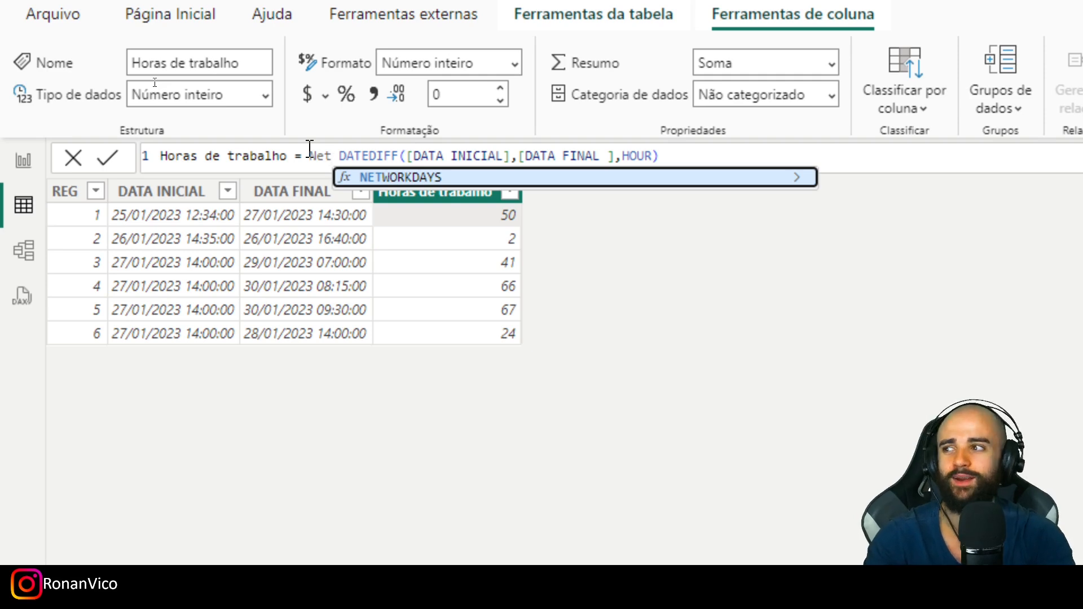
key(BackSpace)
key(BackSpace)
key(BackSpace)
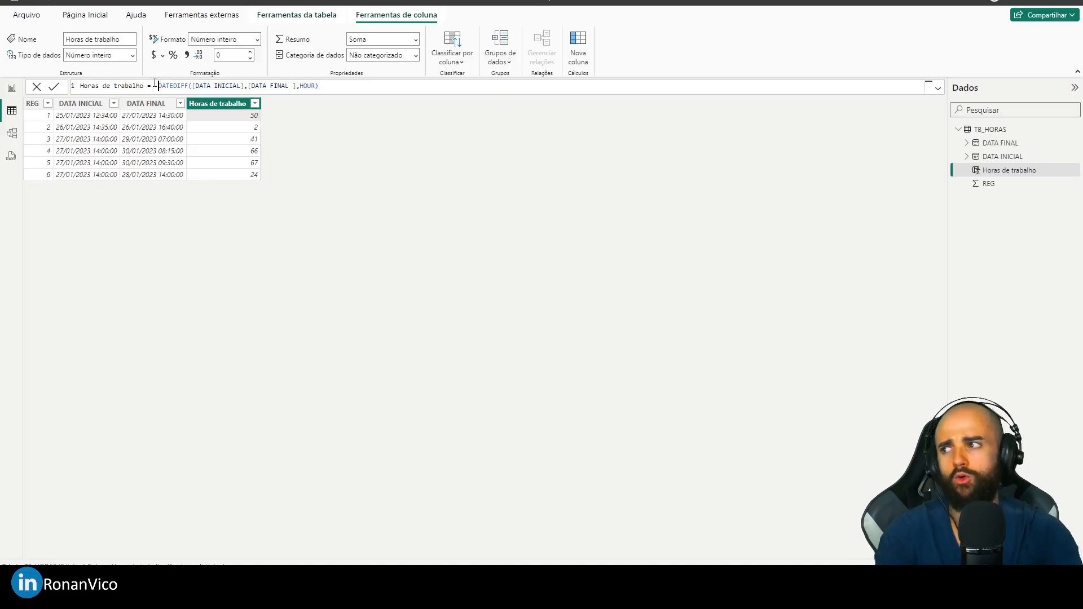
- Create a calculated table with dCalendar = CALENDAR(MIN(TB_HORAS[DATA INICIAL]),MAX(TB_HORAS[DATA FINAL ]))
click(12, 133)
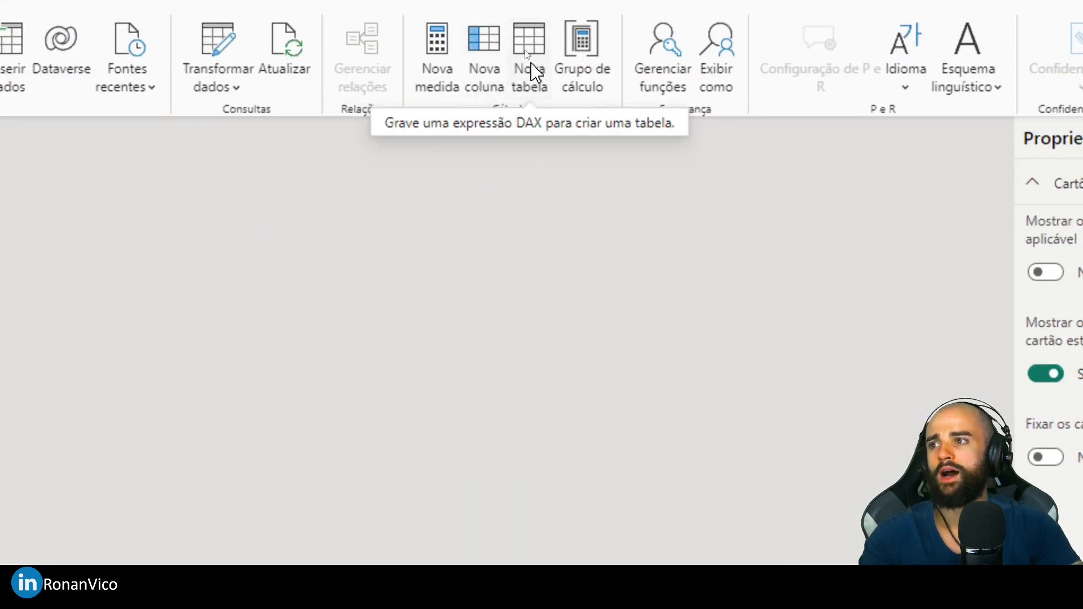
click(533, 72)
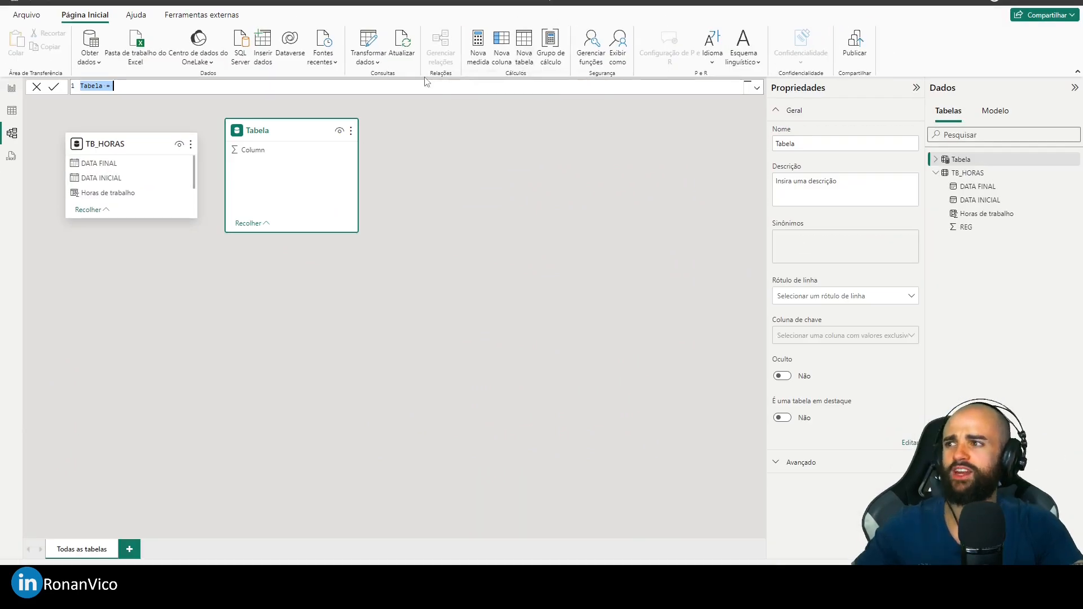
text(dCalendar = )
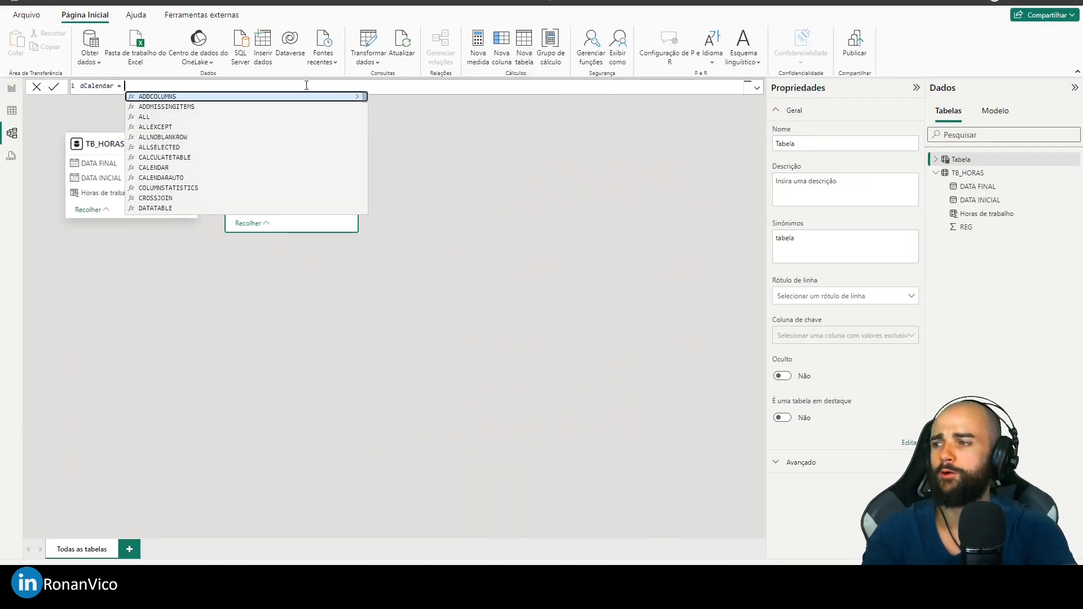
text(CALENDAR(MIN(data)
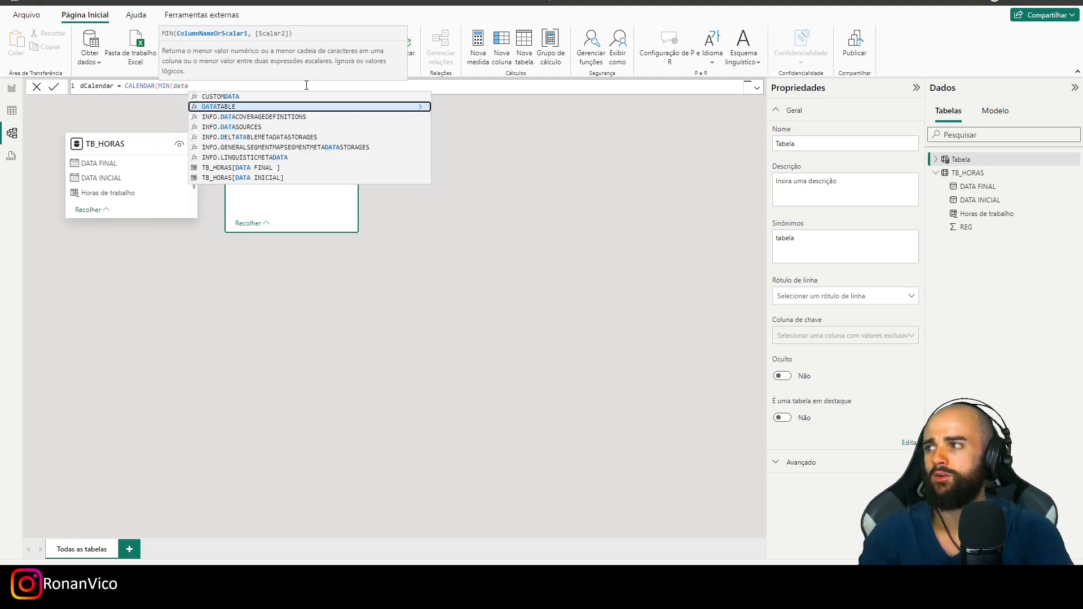
key(BackSpace)
key(BackSpace)
key(BackSpace)
key(BackSpace)
text(TB_)
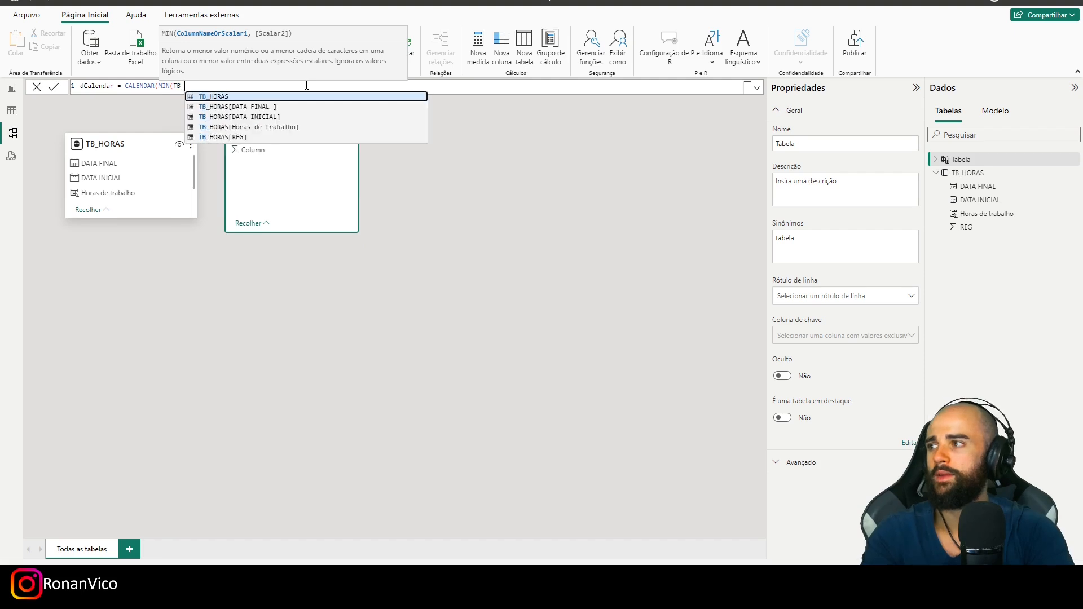
text(HORAS[DATA INICIAL]),M)
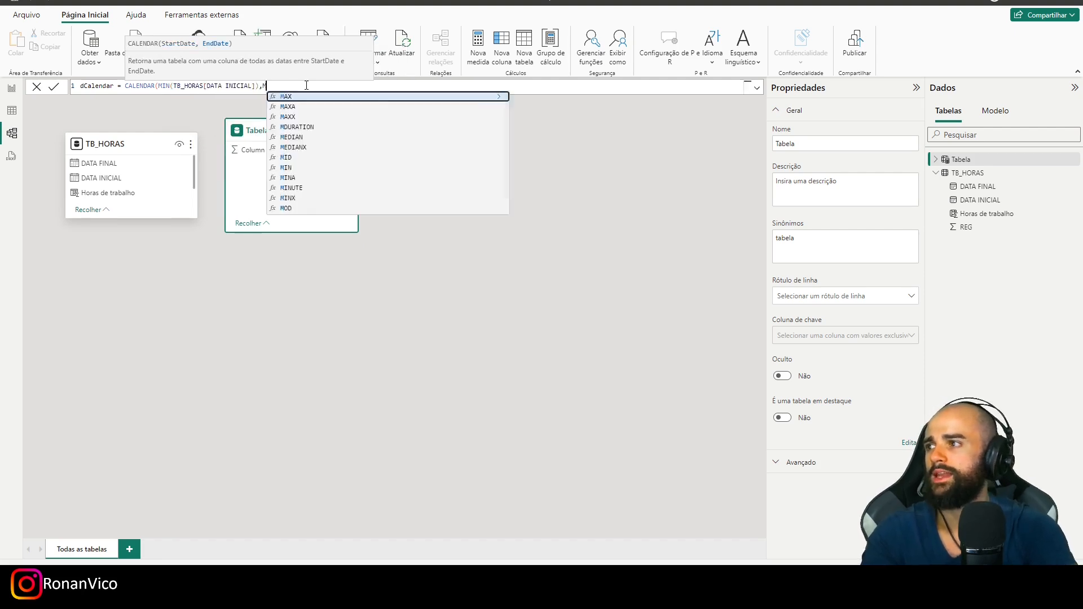
text(AX(TB_HORAS)
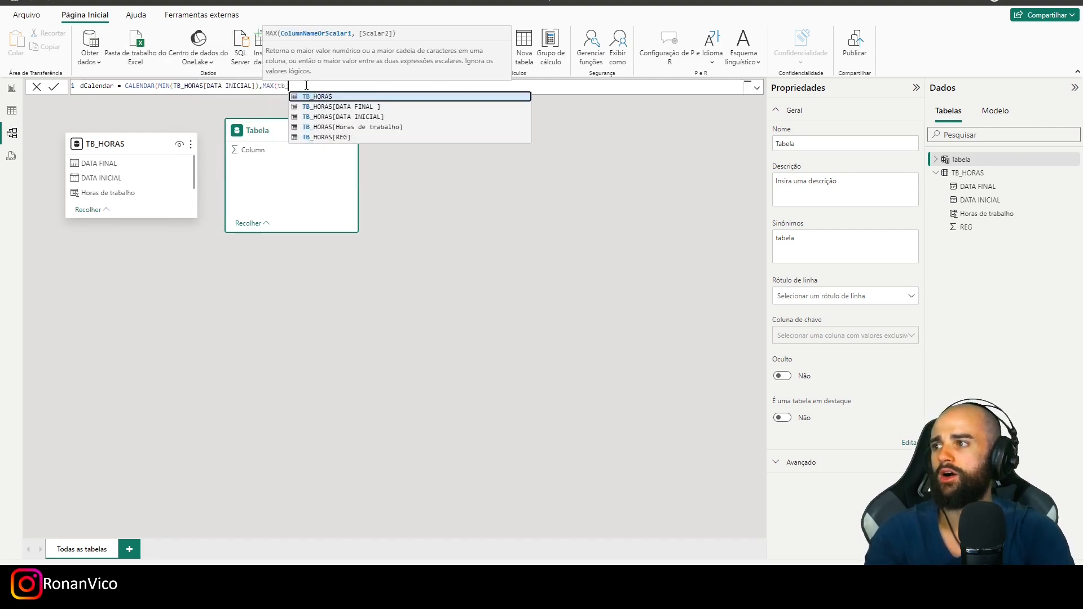
text())
key(Return)
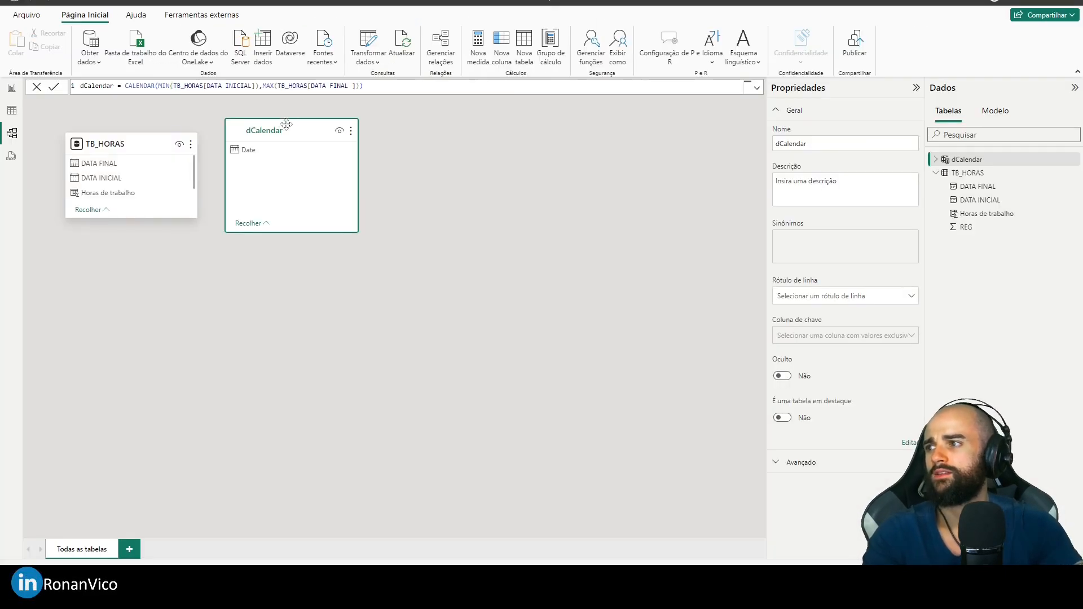
- View the rows of the dCalendar table and select its Date column
drag(282, 125, 342, 146)
click(12, 110)
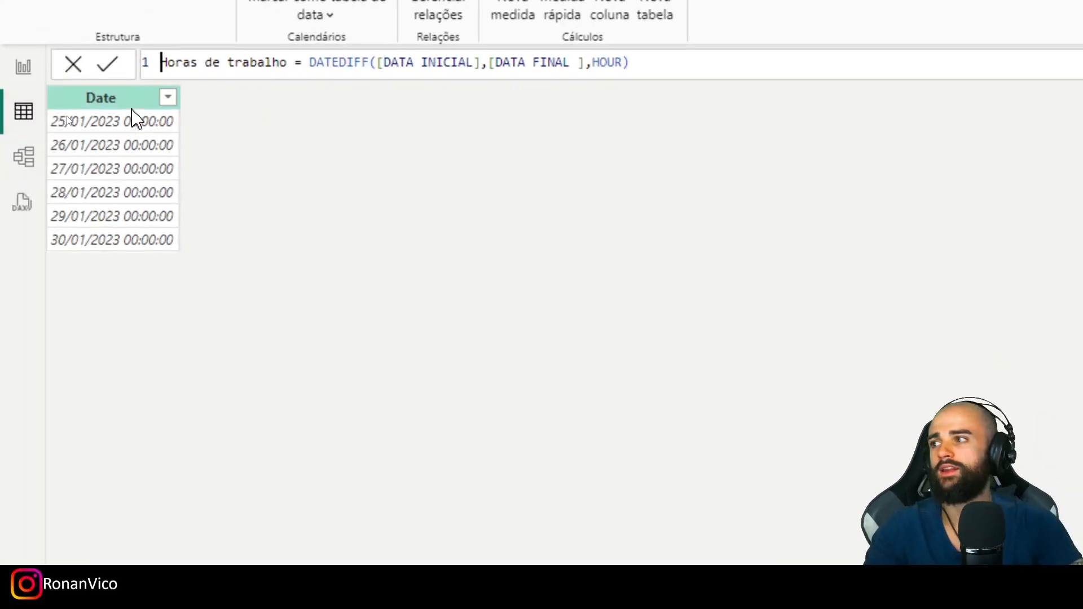
click(144, 127)
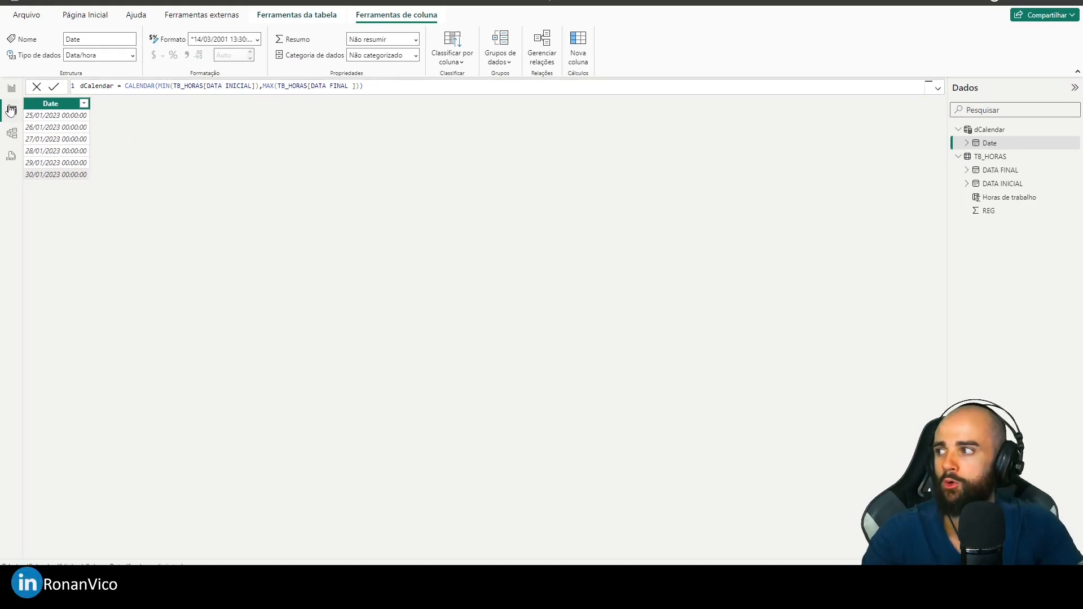
- Examine the dCalendar table in the model and table views, and display the rows of TB_HORAS
click(12, 88)
click(12, 133)
click(12, 111)
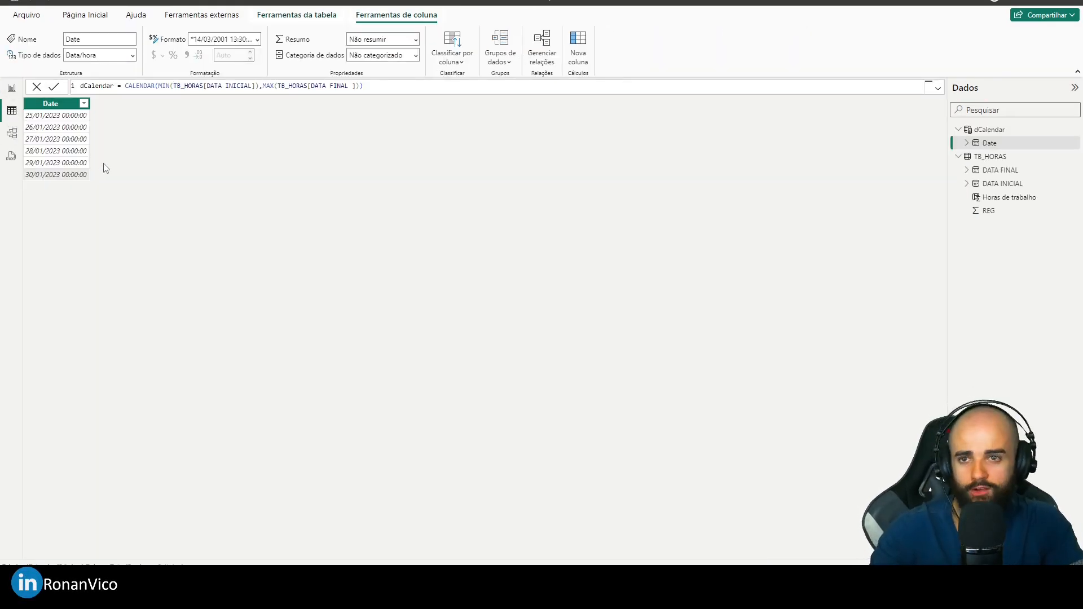
click(12, 133)
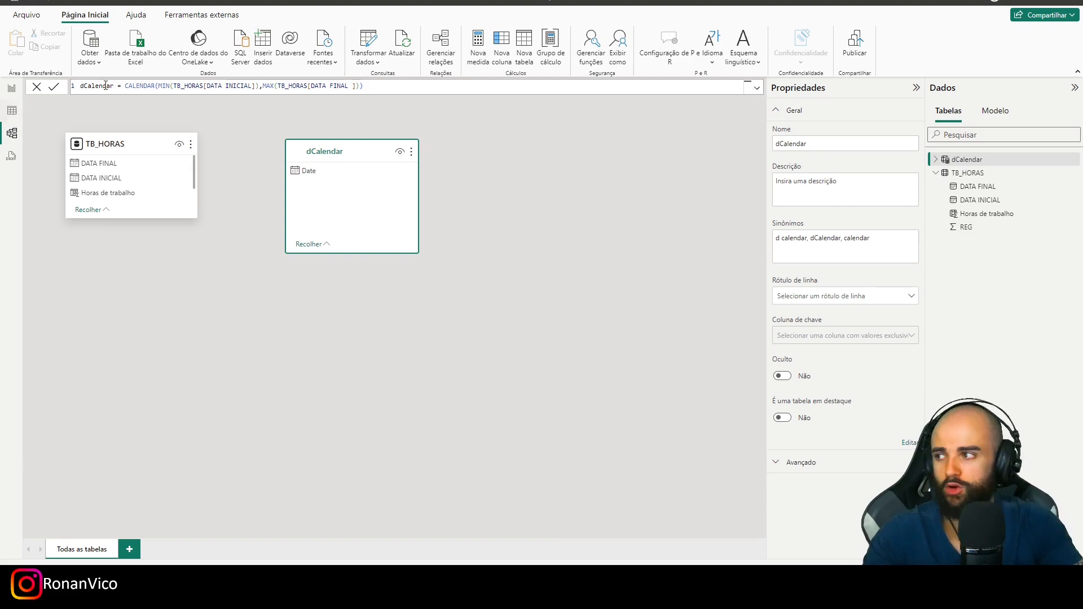
drag(322, 151, 276, 146)
click(12, 111)
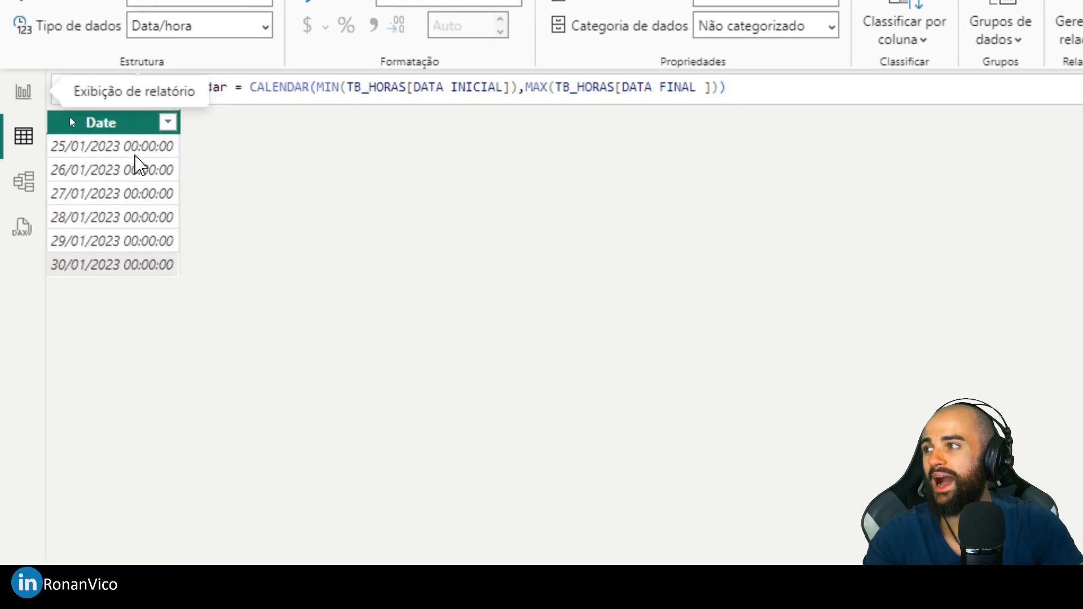
click(23, 91)
click(24, 136)
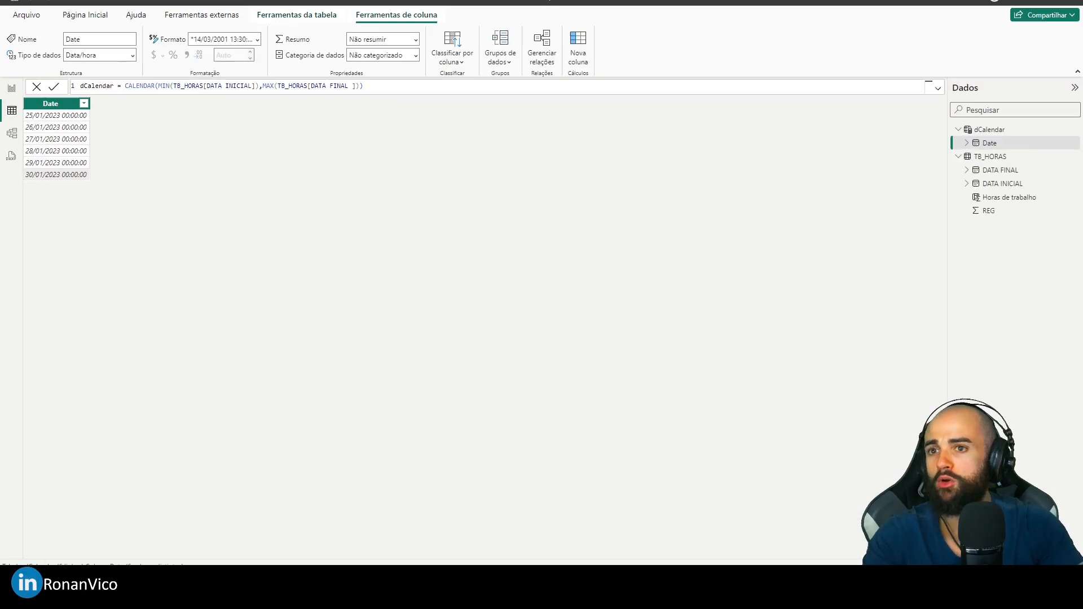
click(990, 156)
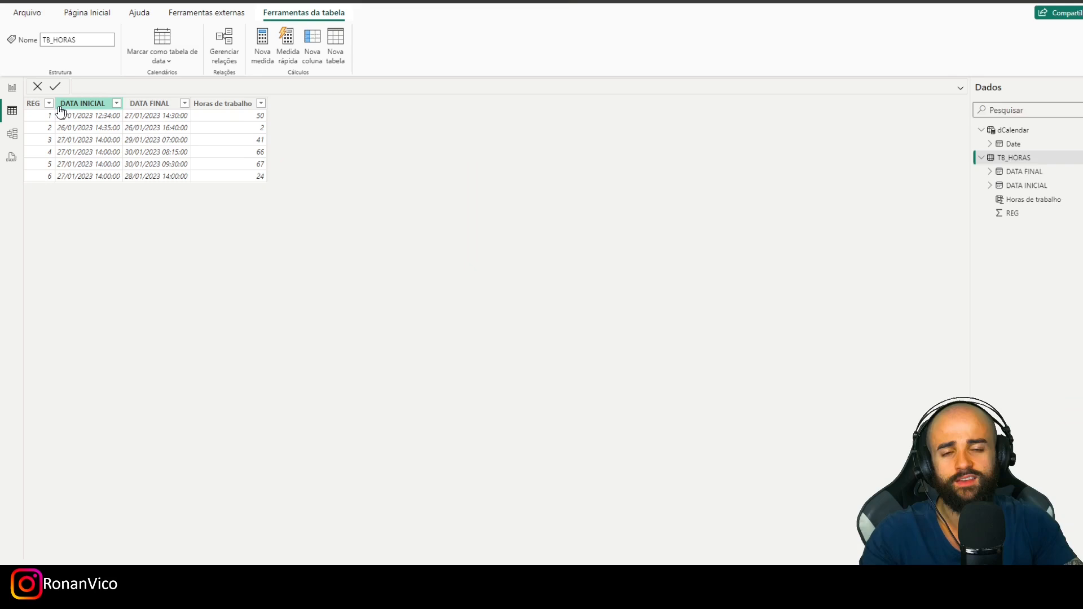
- Open the Power Query Editor to transform the data and create a new blank query
click(98, 16)
click(372, 63)
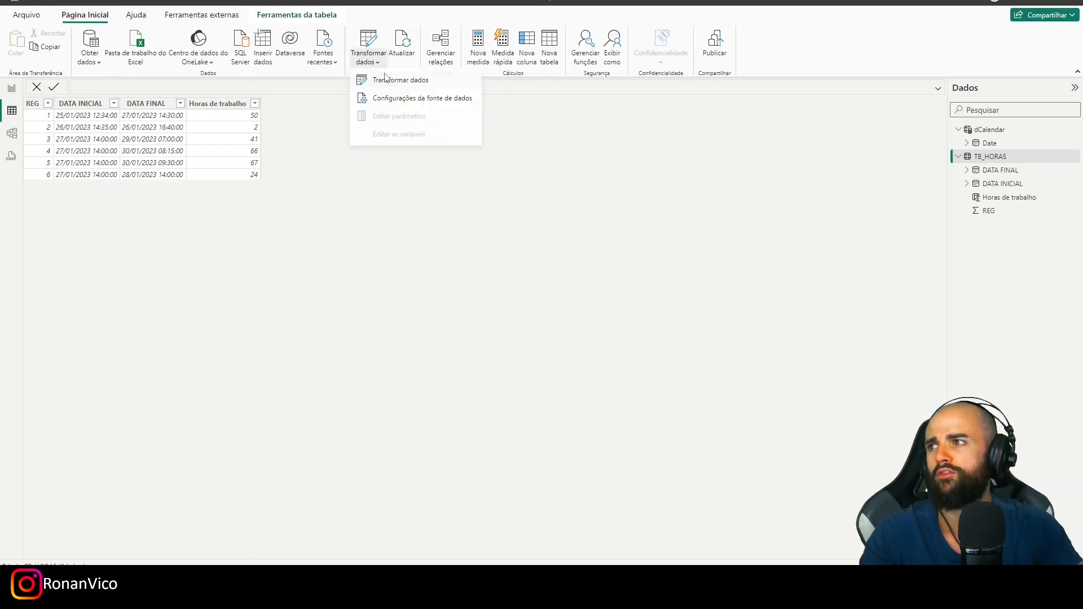
click(394, 79)
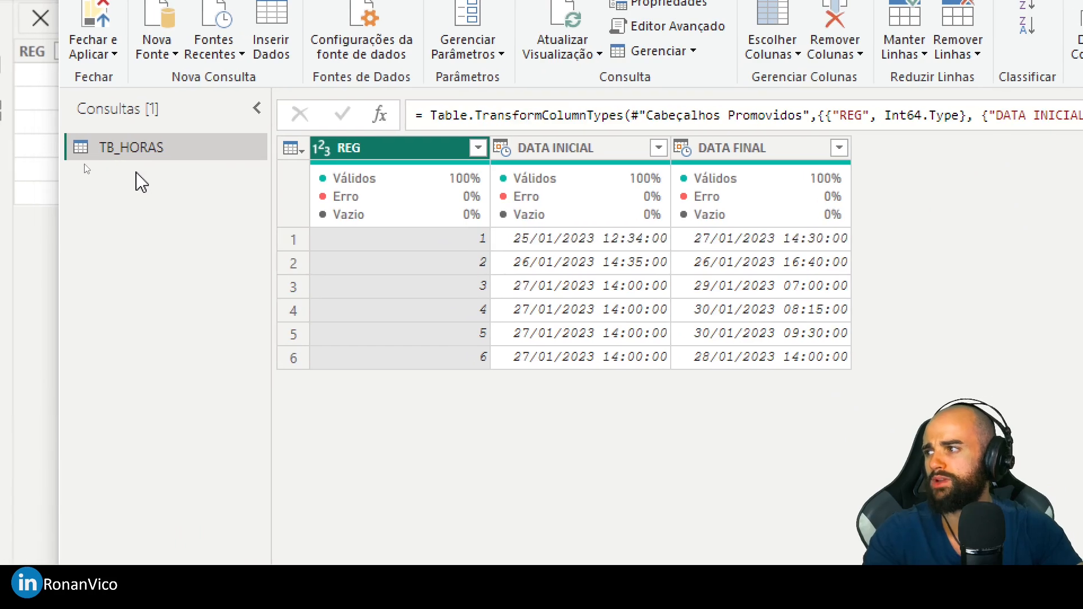
right_click(103, 168)
mouse_move(139, 198)
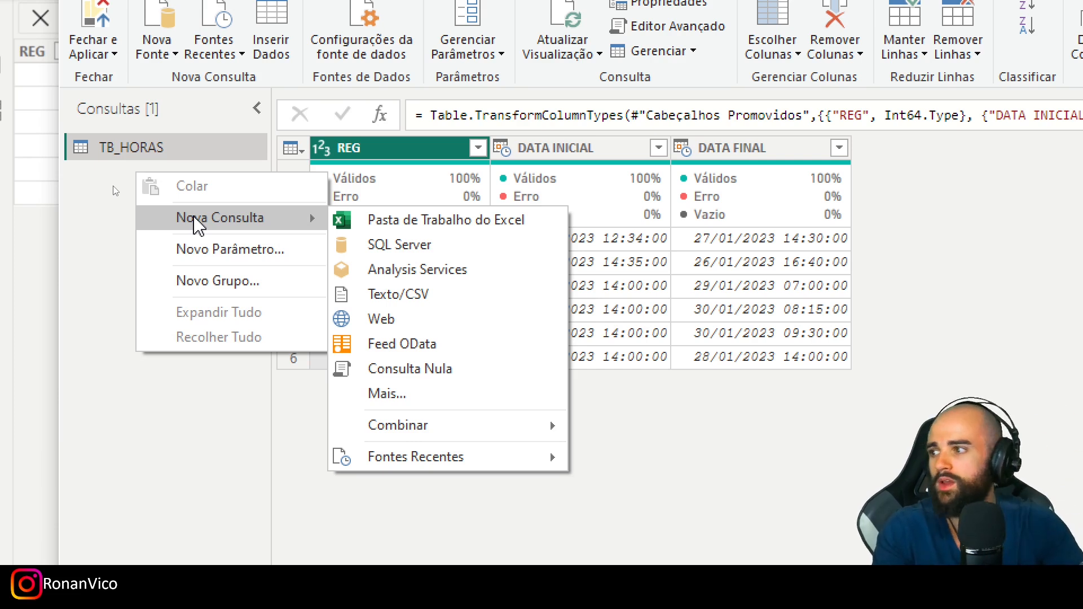
click(376, 372)
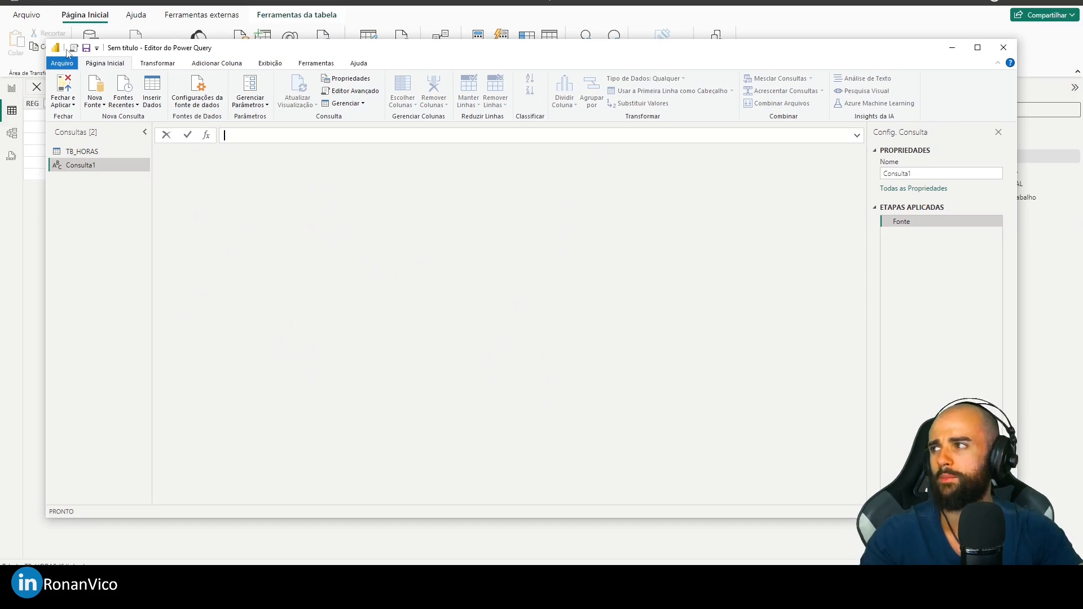
- In the blank query's Advanced Editor, replace the Fonte line with menorHora = List.Min(TB_HORAS[DATA Inicial])
click(70, 42)
click(341, 171)
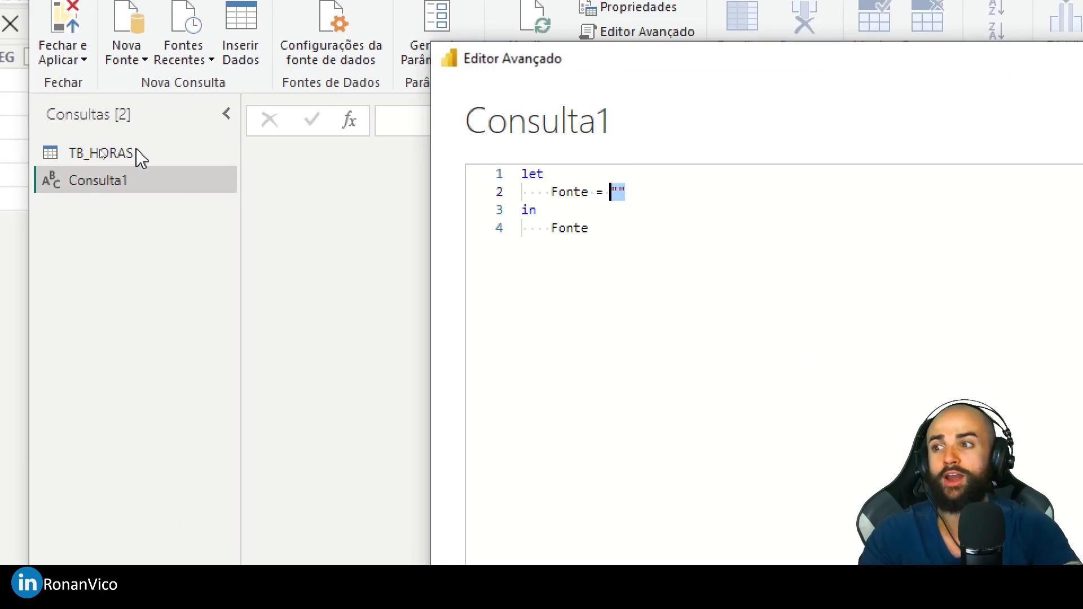
key(shift+Home)
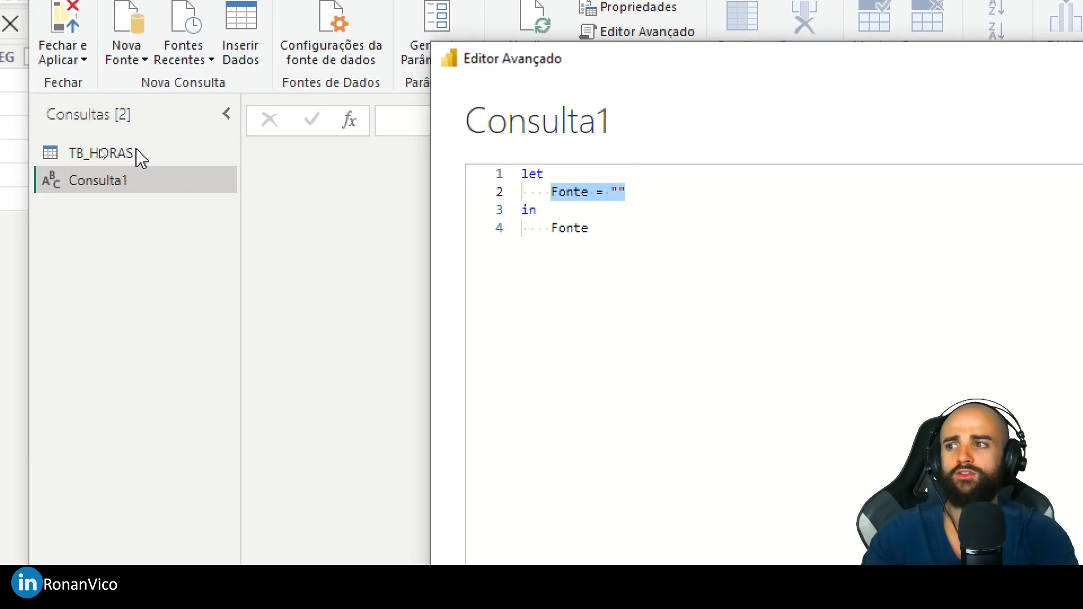
text(menorHora = L)
key(BackSpace)
text(List.Min(TB)
key(Tab)
text([DATA In)
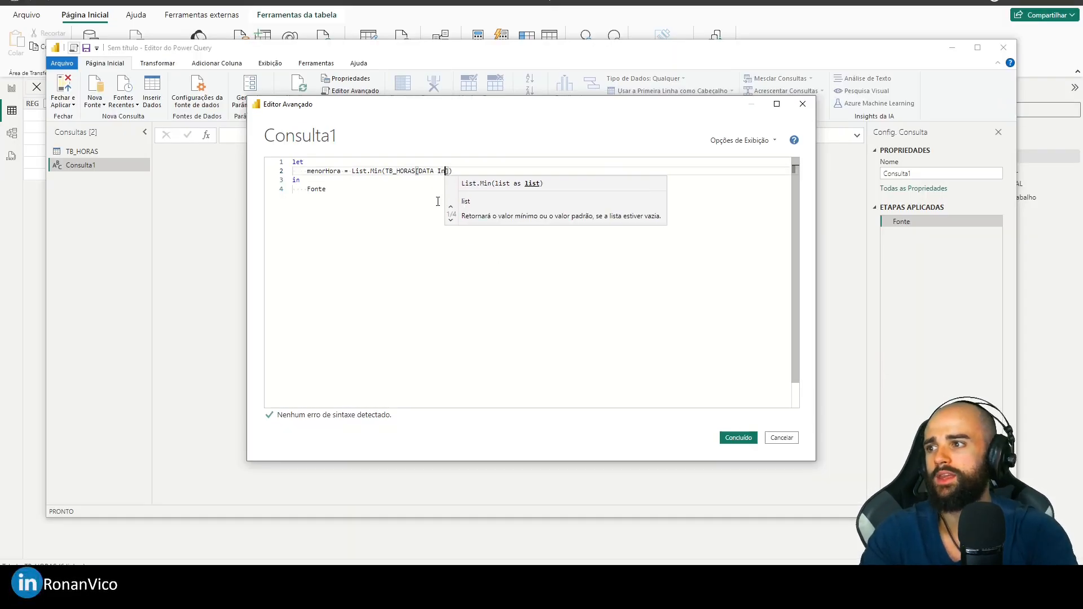
text(icial)
click(727, 389)
click(482, 173)
- Return menorHora as the query's output in the in clause and apply the code
double_click(324, 171)
key(ctrl+c)
double_click(316, 189)
key(ctrl+v)
click(738, 437)
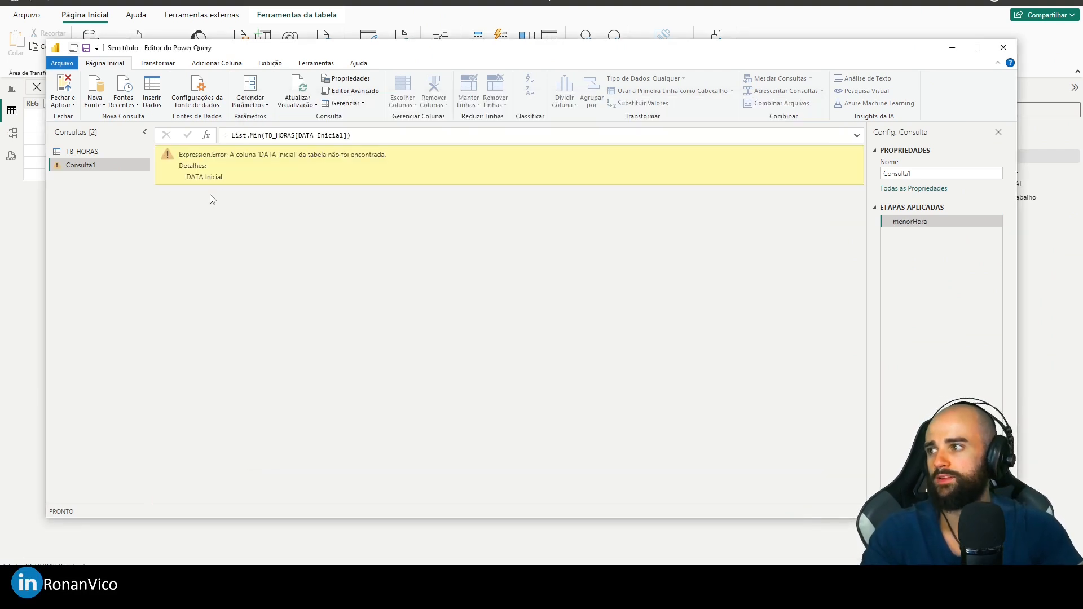
- Check the start date column's name in TB_HORAS and correct the List.Min reference in Consulta1 to DATA INICIAL
click(107, 150)
double_click(298, 152)
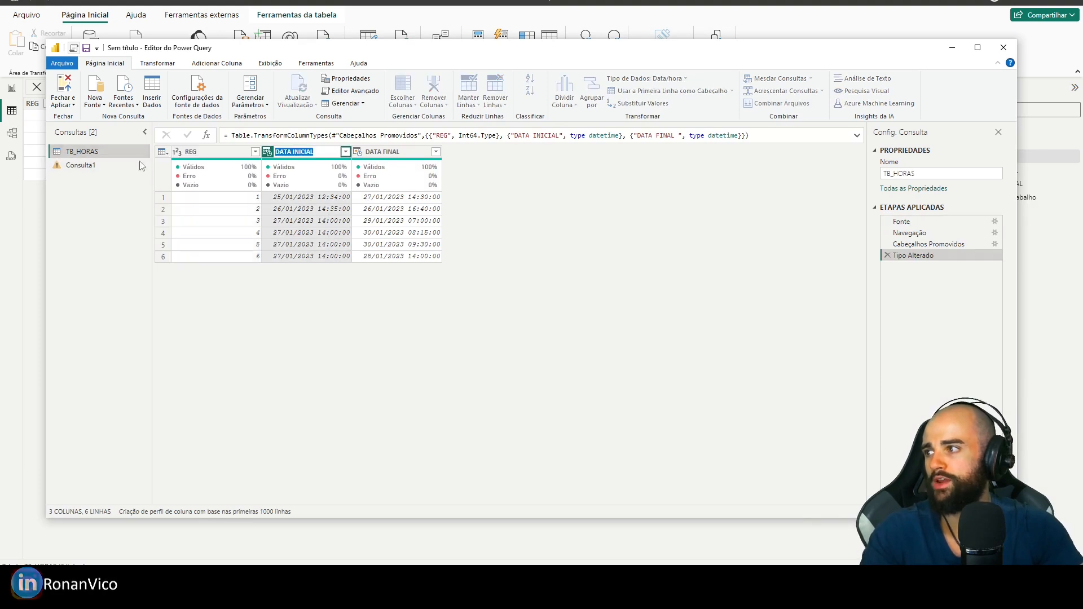
click(106, 164)
double_click(320, 136)
text(INICIAL)
key(Return)
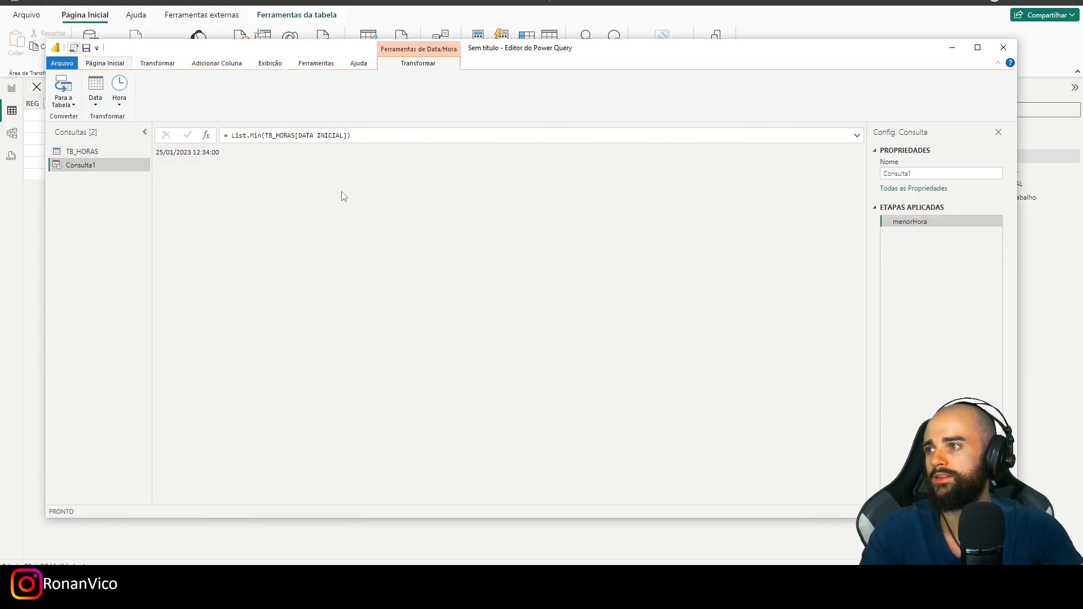
- Reopen Consulta1's code in the Advanced Editor and begin a second variable named maior below menorHora
key(alt+1)
click(319, 173)
key(End)
text(,)
key(Return)
text(Maior)
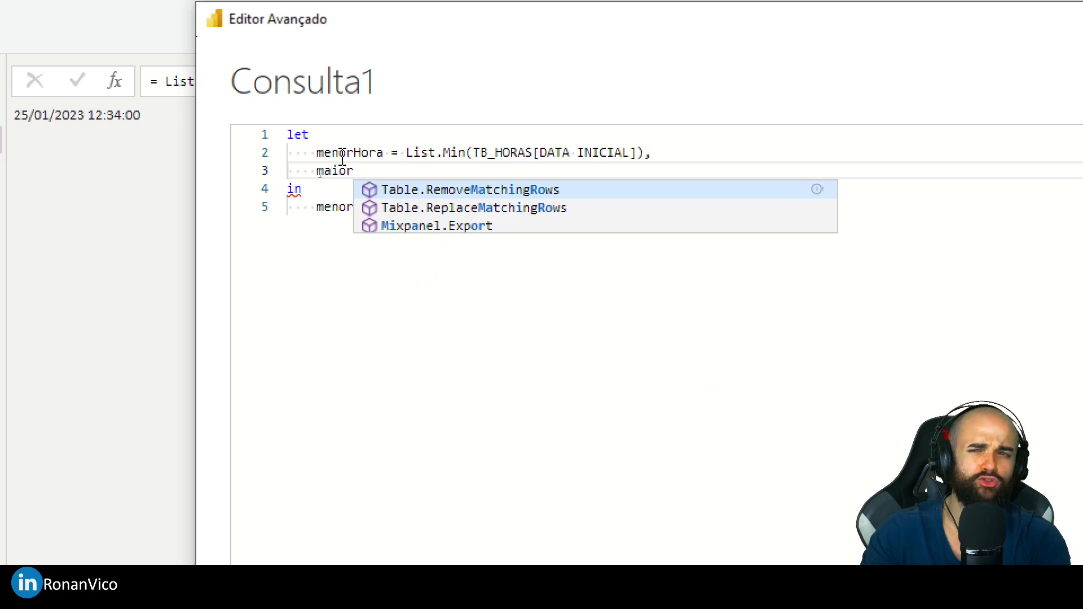
- Rename menorHora to menorDataHora in both its definition and the query's output
key(Up)
click(363, 153)
click(355, 153)
text(Da)
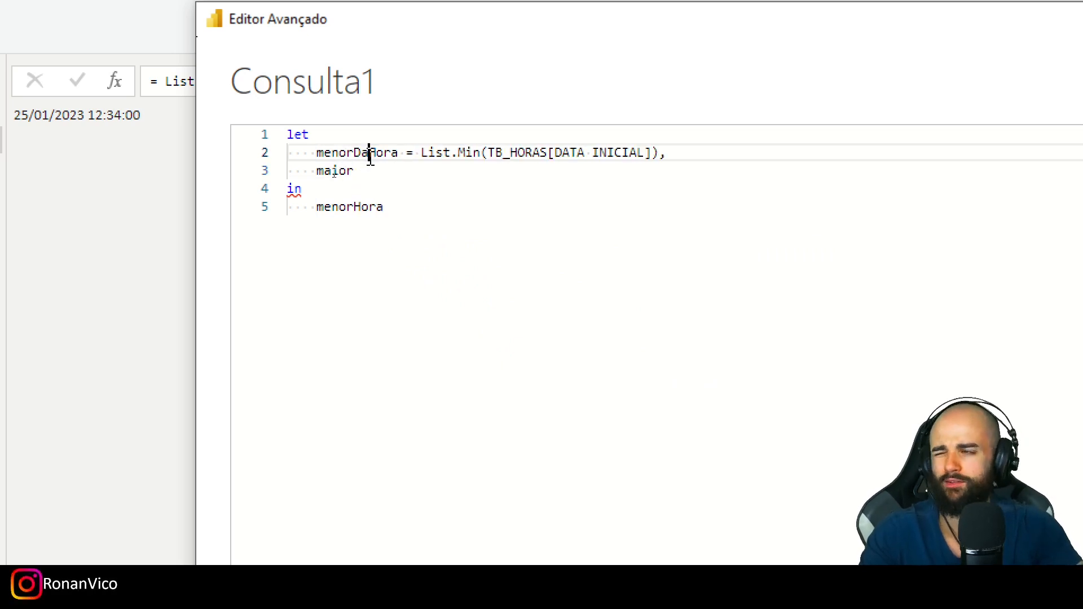
text(ta)
double_click(363, 153)
click(375, 206)
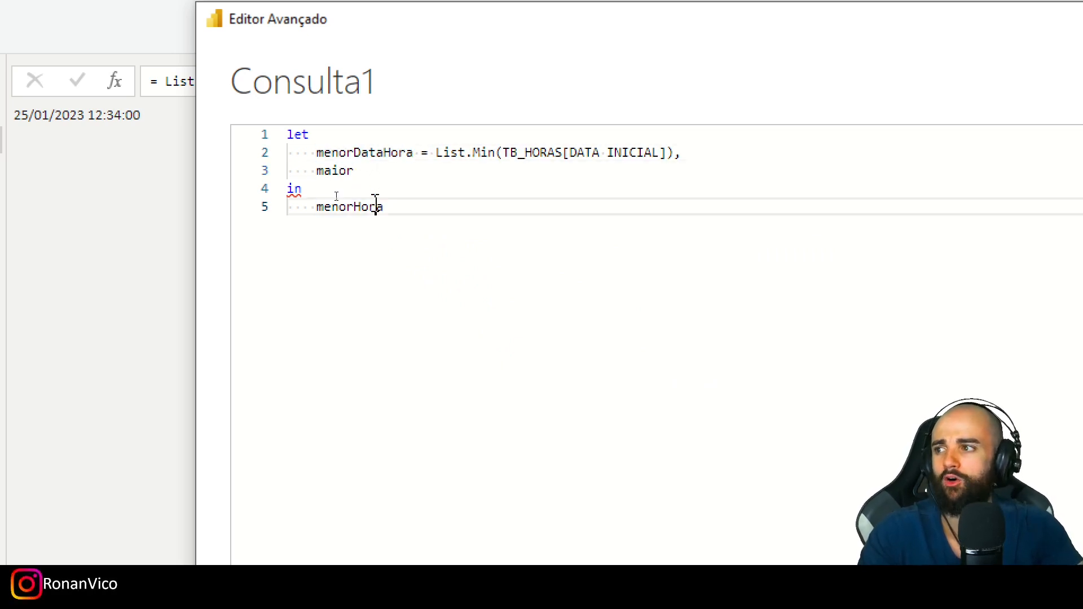
double_click(375, 206)
key(ctrl+v)
- Complete the second variable as maiorDataHora = List.Max(TB_HORAS[Data Final ])
key(Home)
click(370, 170)
text(DataHora = List.Max()
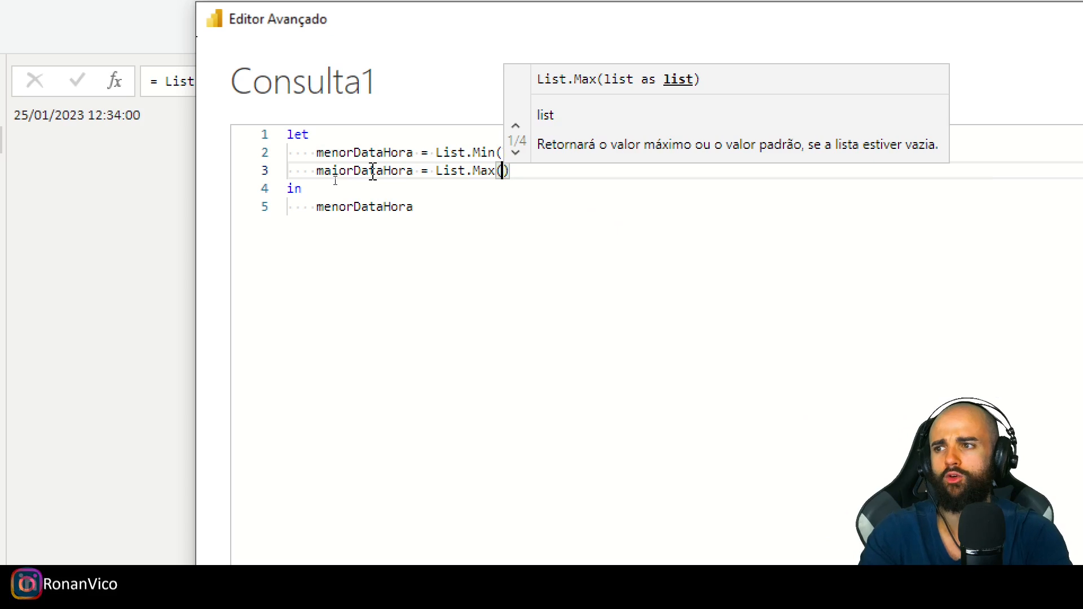
text(TB_HORAS[Data Final)
key(Return)
key(BackSpace)
key(BackSpace)
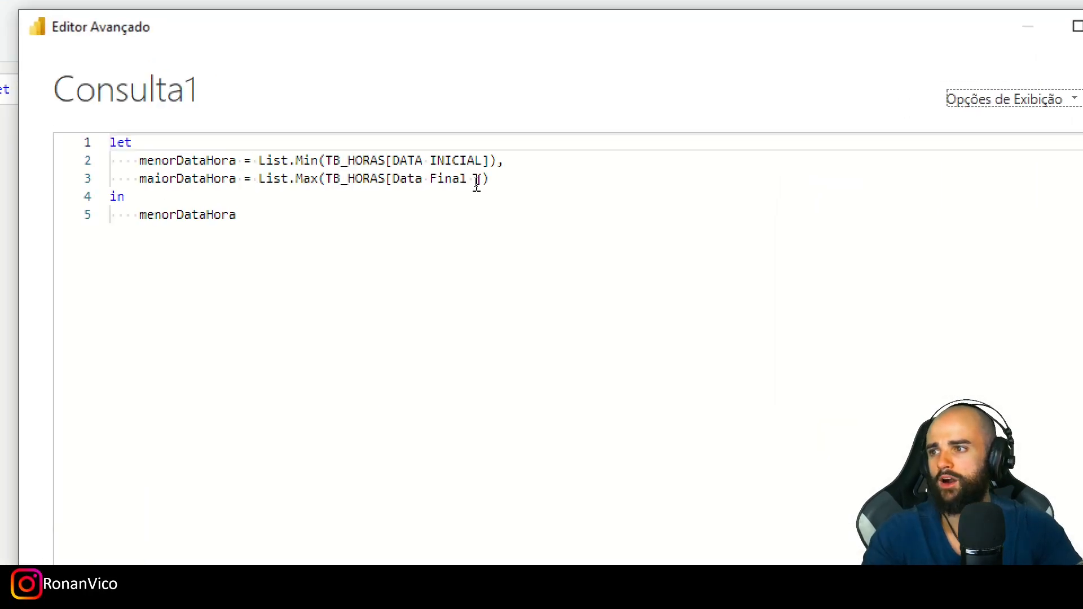
- Correct the column name in the List.Max expression to DATA FINAL in capitals and apply the query code
drag(475, 181, 391, 176)
text(DATA FINAL)
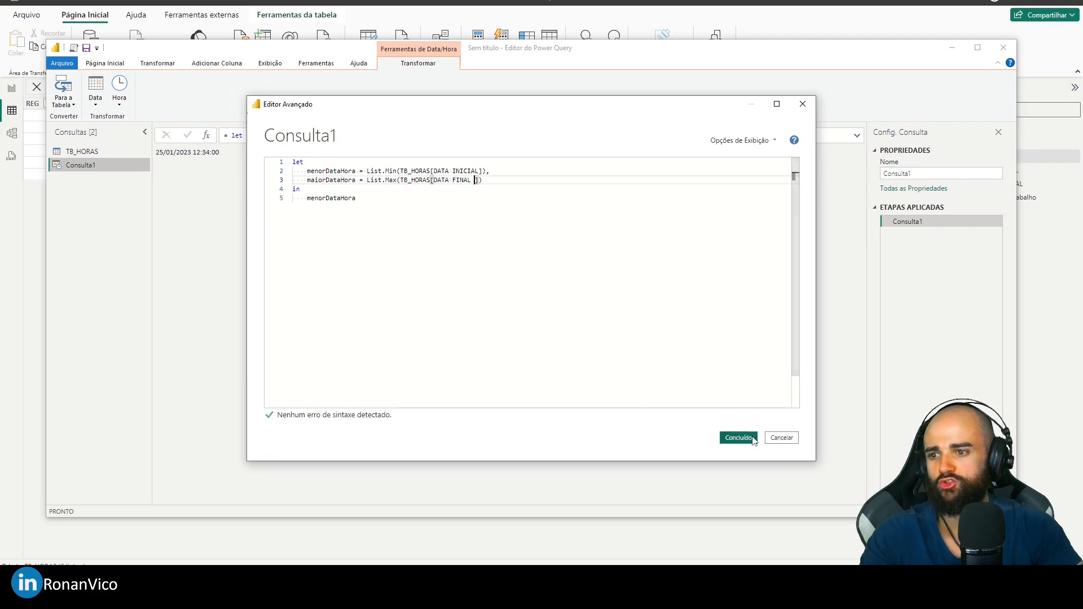
click(739, 438)
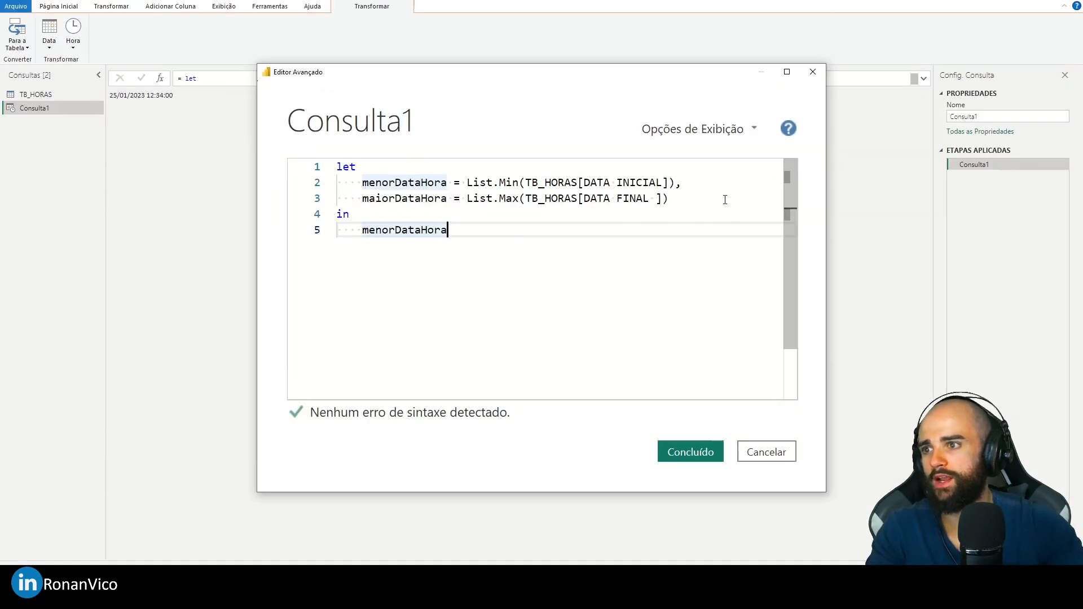
- Add a third variable, ListaDeDatas, that calls List.Dates below maiorDataHora
click(713, 199)
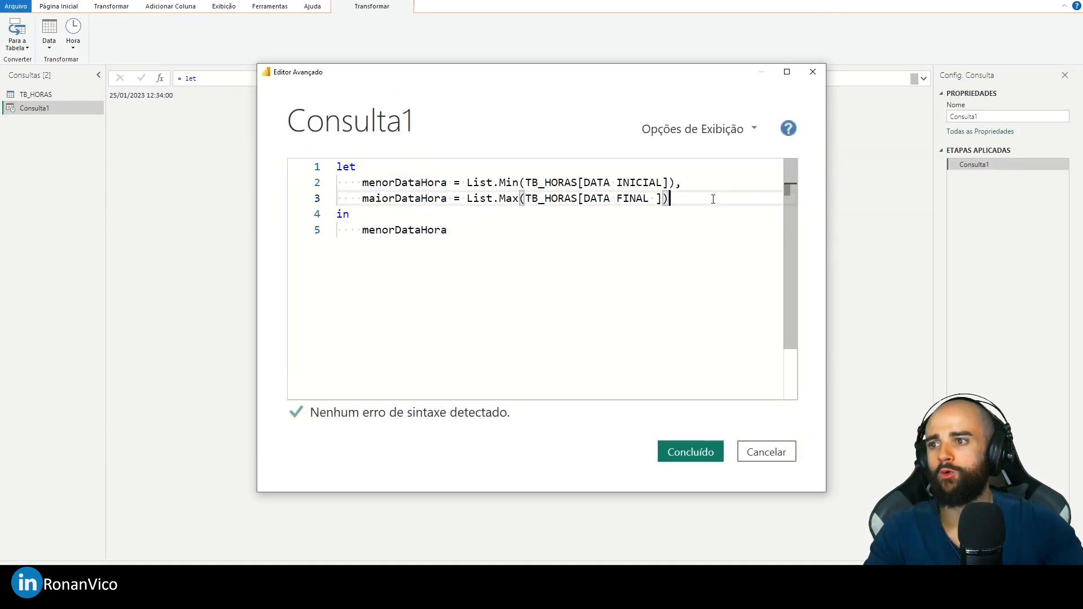
key(Return)
text(ListaDeD)
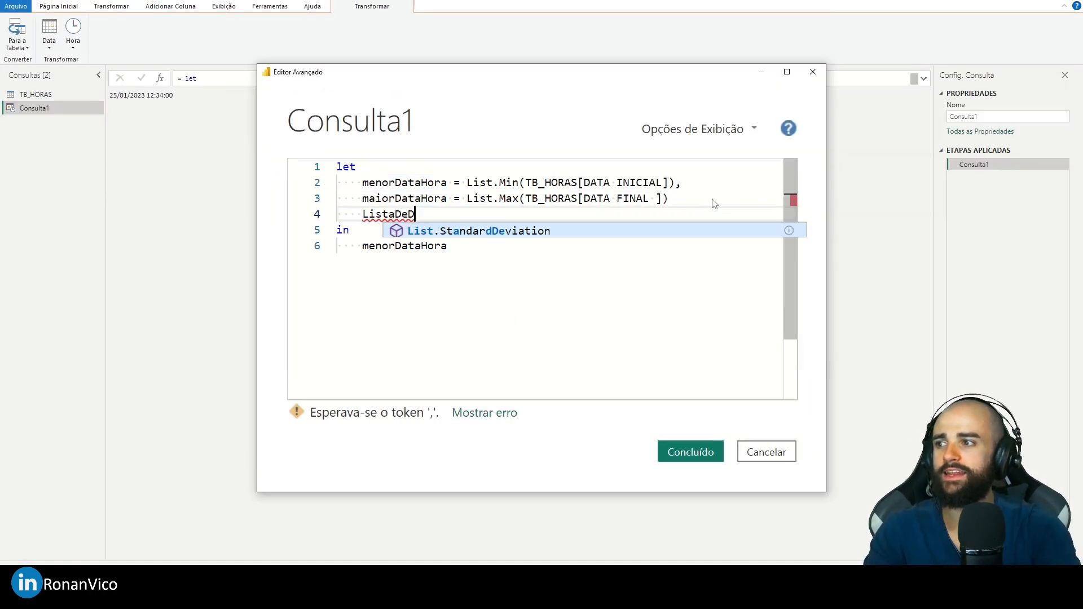
text(atas = L)
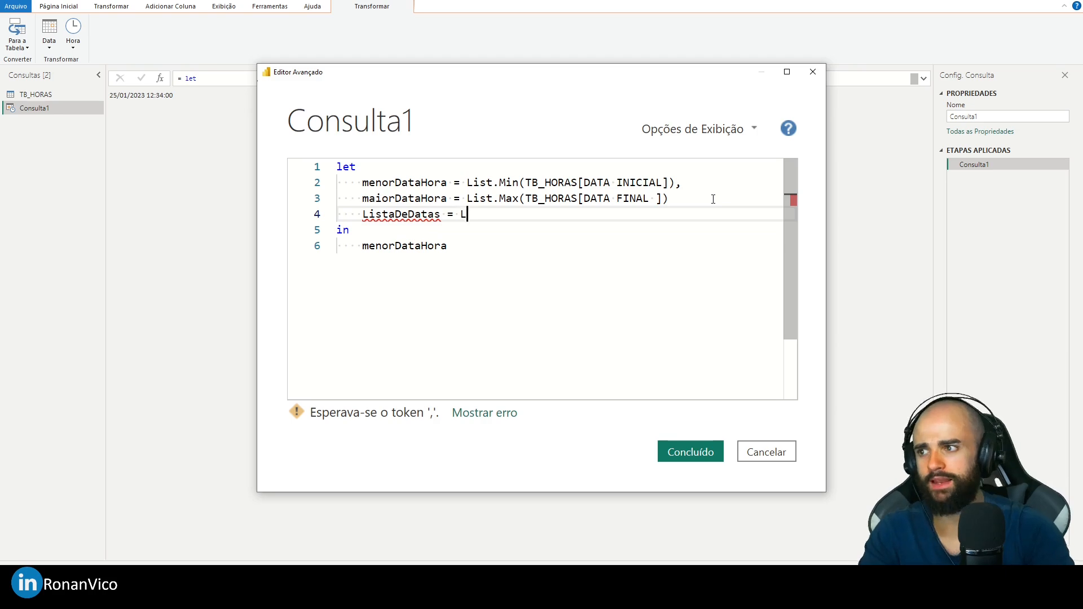
text(ist.Dates()
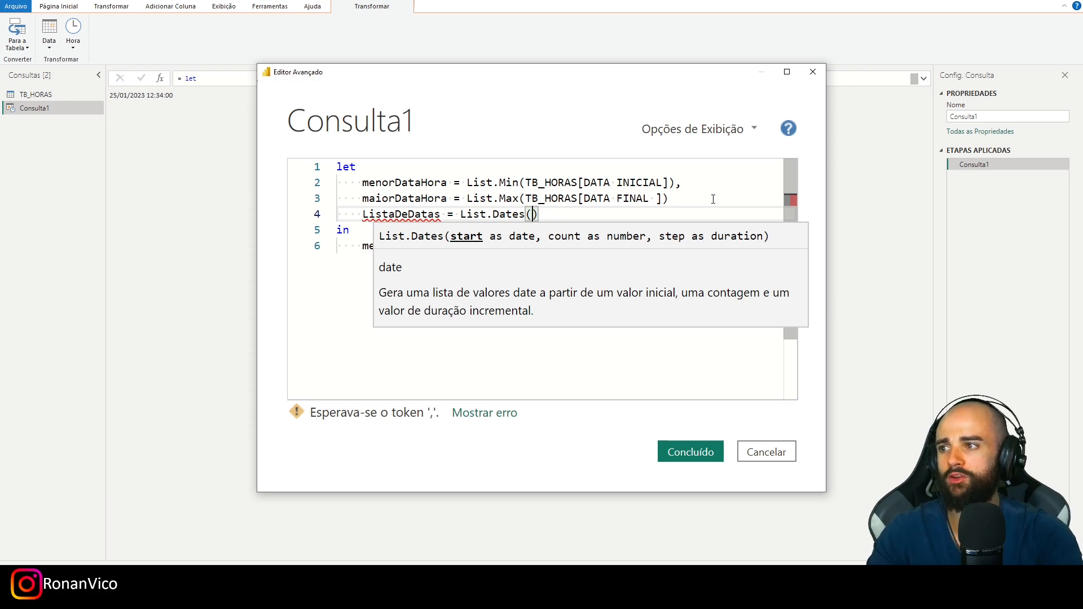
text(m)
key(BackSpace)
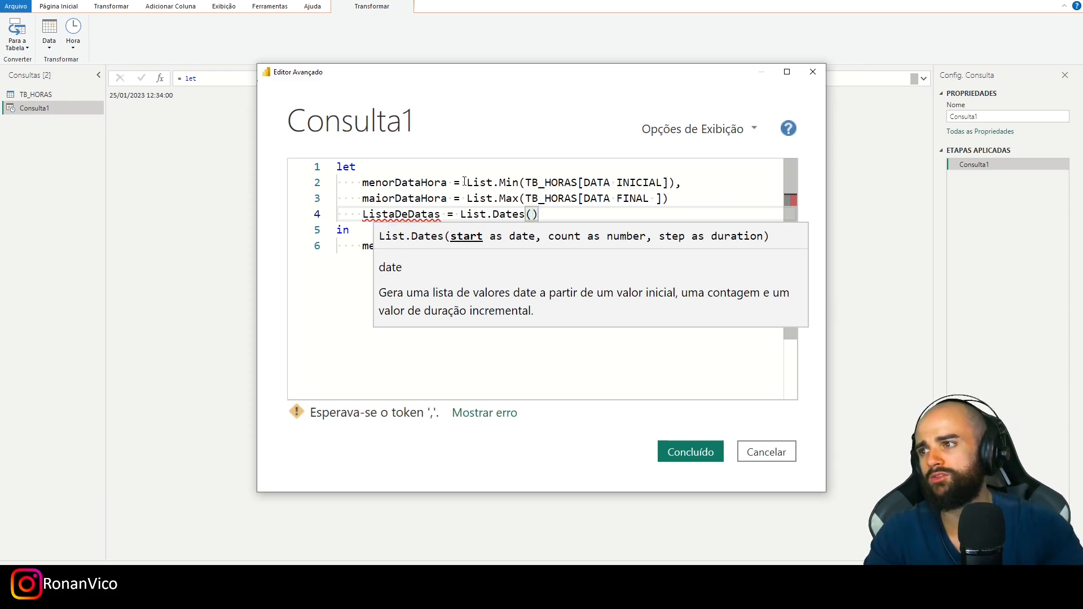
- Give List.Dates menorDataHora as start and 2 as count, and return ListaDeDatas as the query's output
double_click(403, 182)
key(ctrl+c)
click(534, 214)
key(ctrl+v)
text(,)
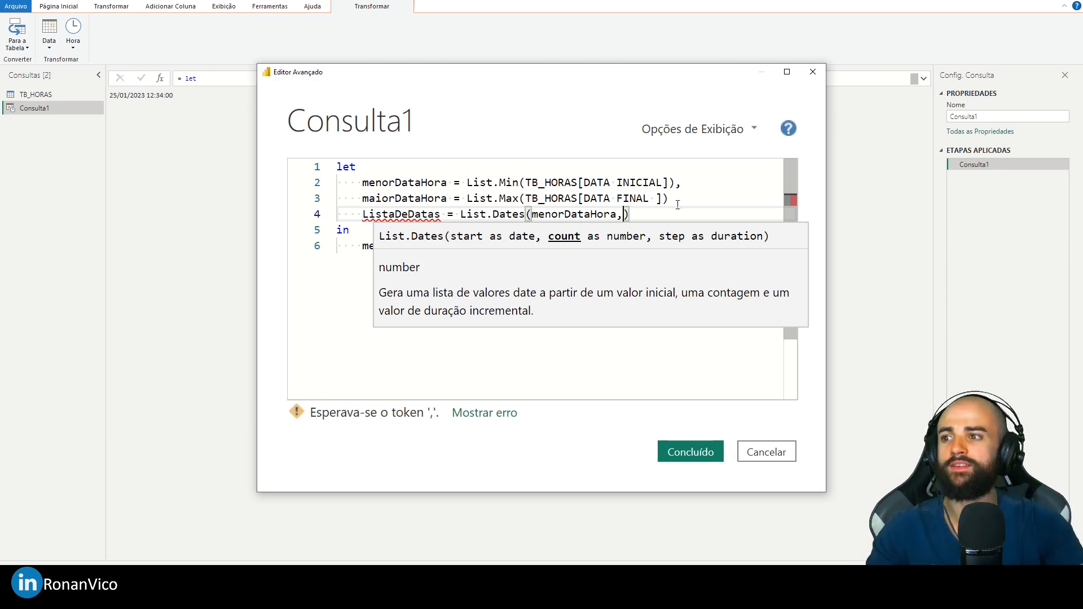
text(2)
click(686, 204)
click(440, 219)
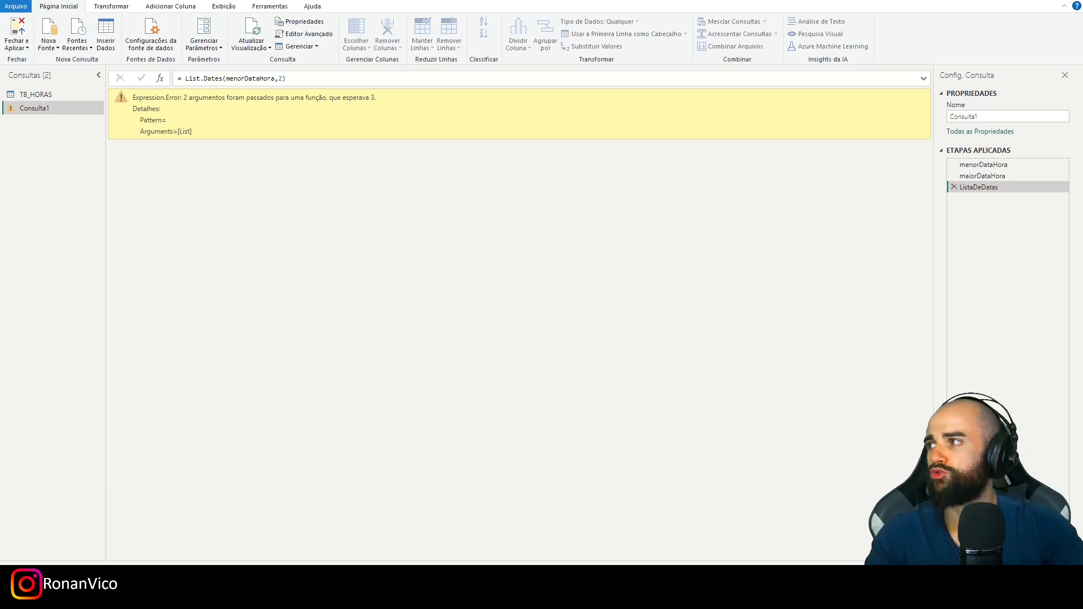
- Add 1 as the step argument of List.Dates in the Advanced Editor and apply the code
click(303, 34)
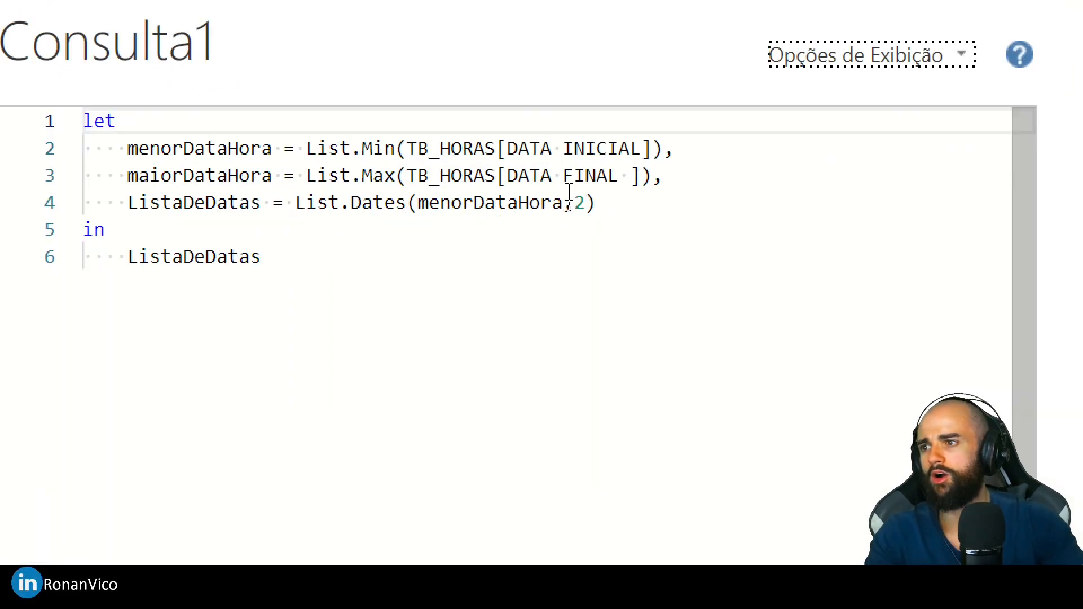
click(527, 175)
click(588, 201)
text(,)
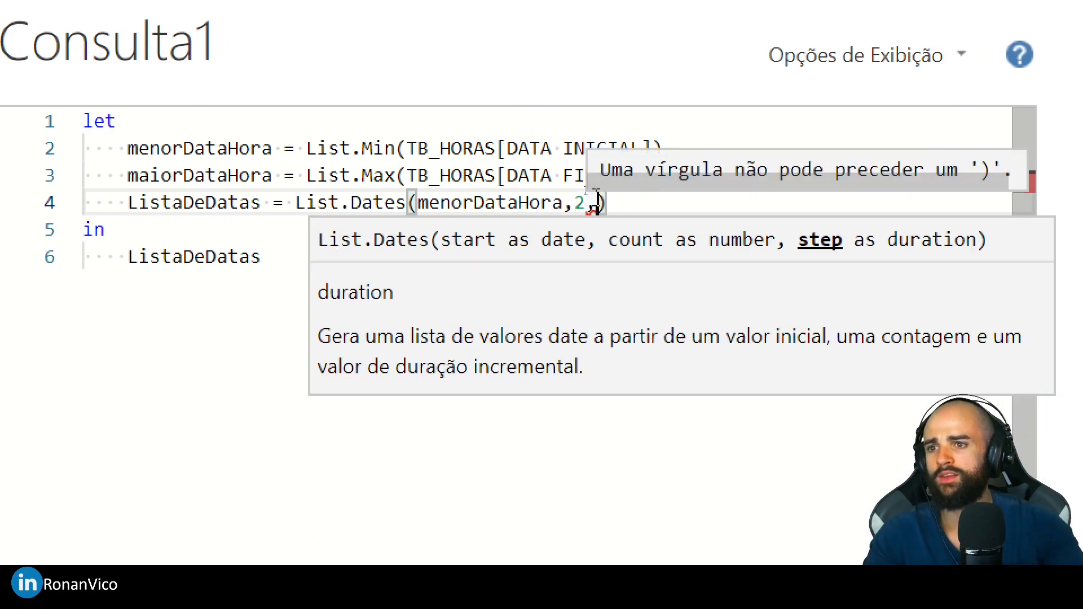
text(1)
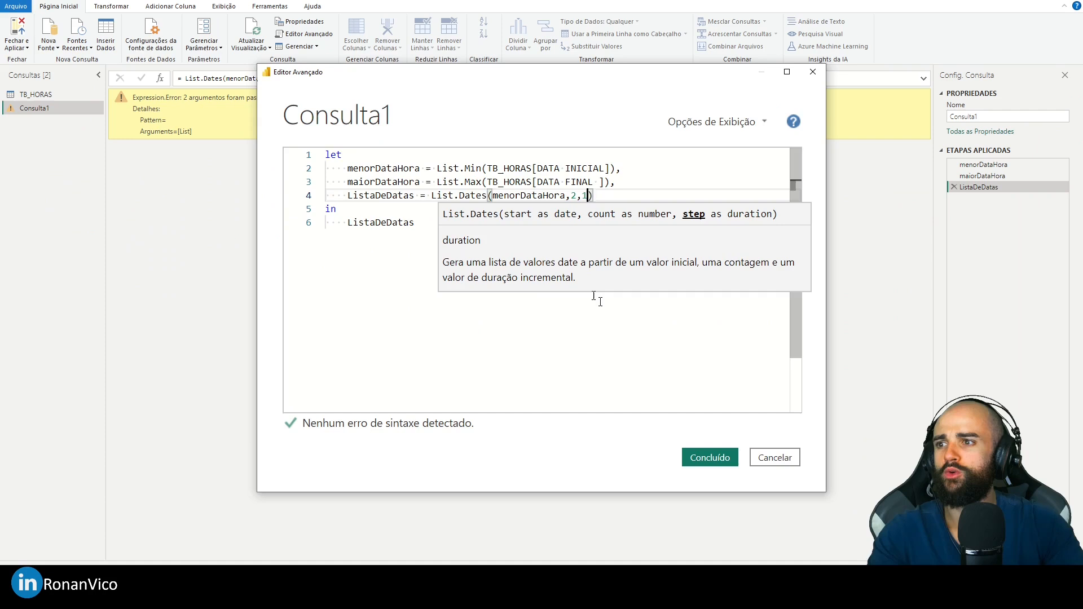
click(701, 454)
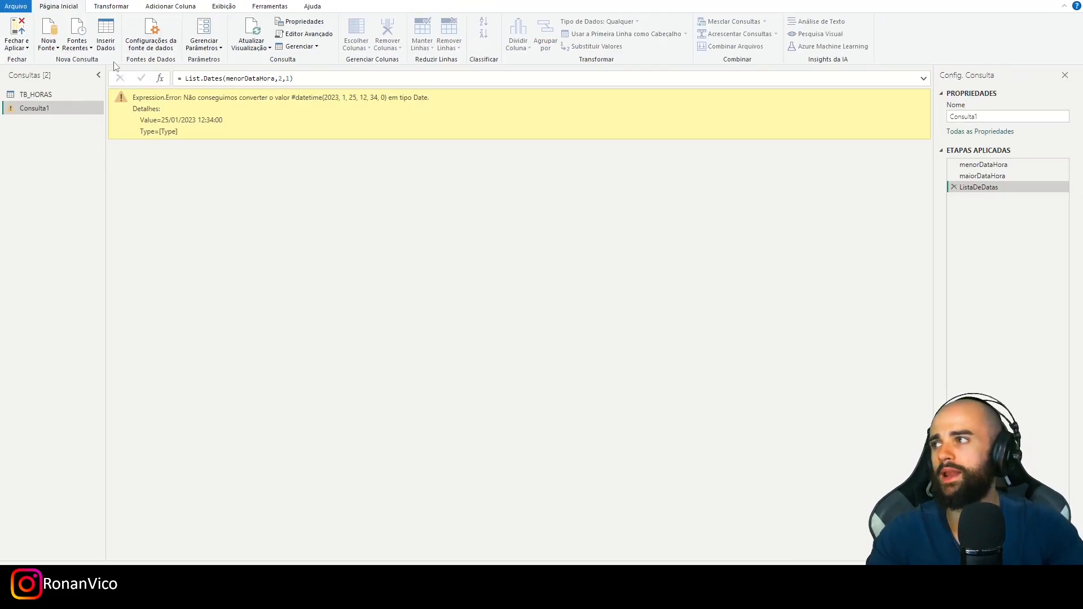
- Wrap the List.Min expression of menorDataHora in Date.From in the Advanced Editor
click(304, 34)
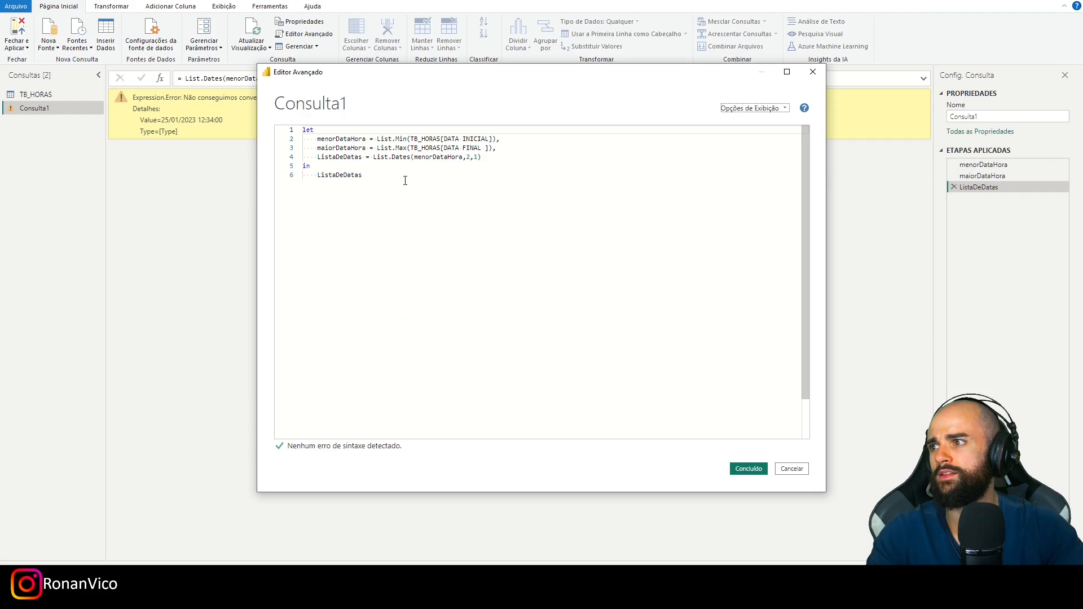
click(376, 138)
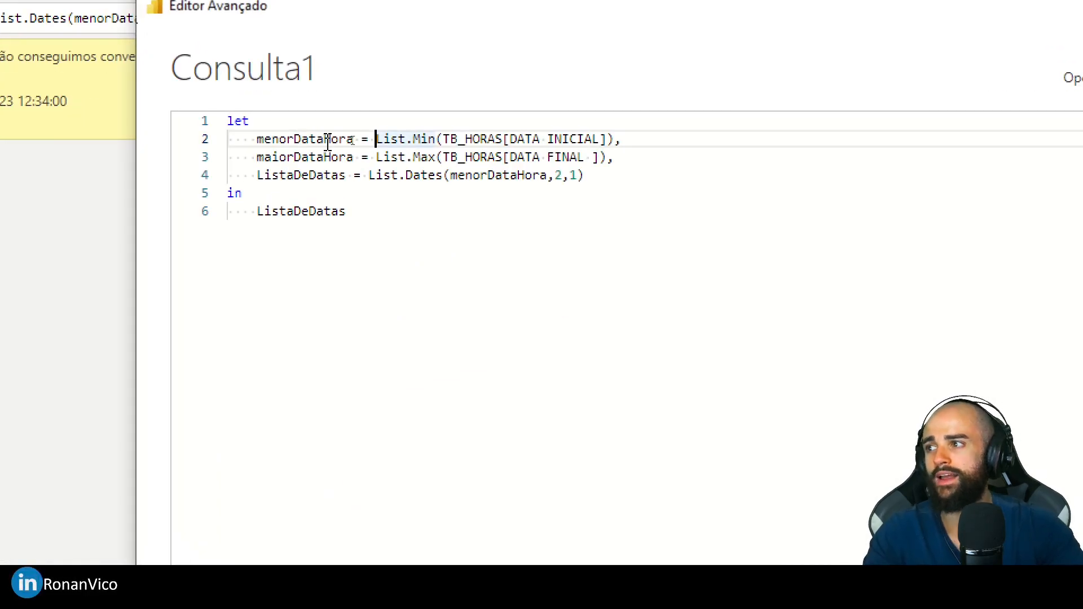
text(Date.From)
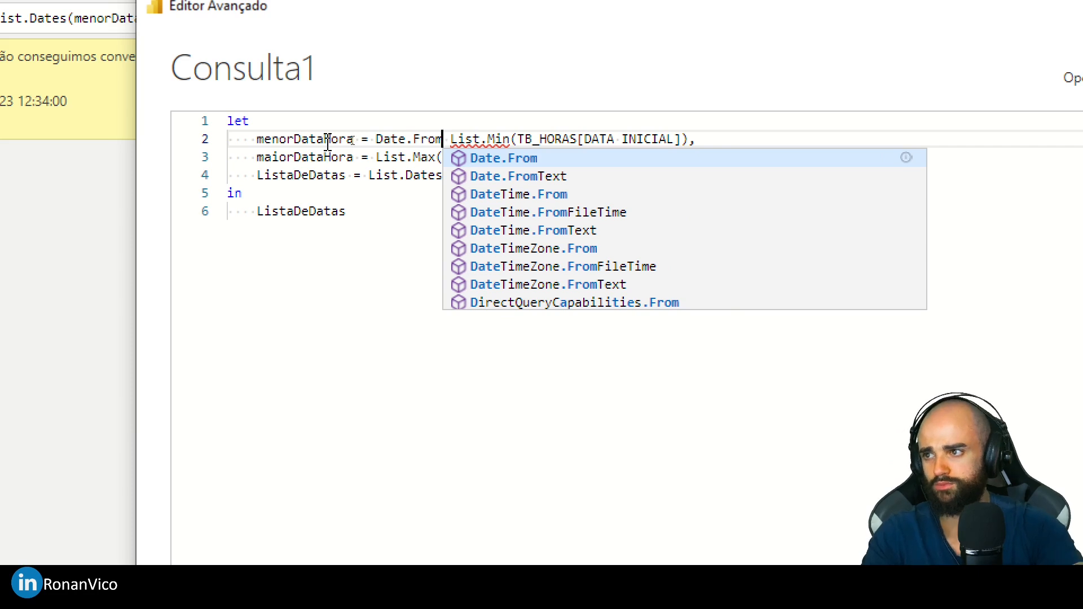
text(()
key(Delete)
key(Delete)
key(End)
key(Left)
text())
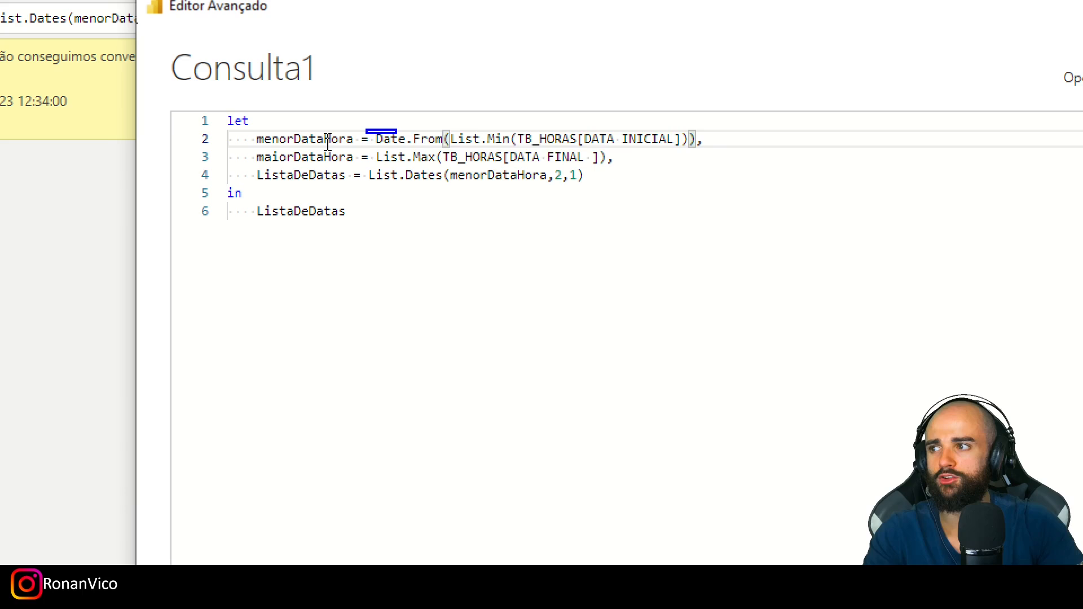
- Add the comment "//Transformei DATA HORA em DATA" above menorDataHora with a blank line below that variable, and apply the code
click(321, 125)
key(Return)
text(//)
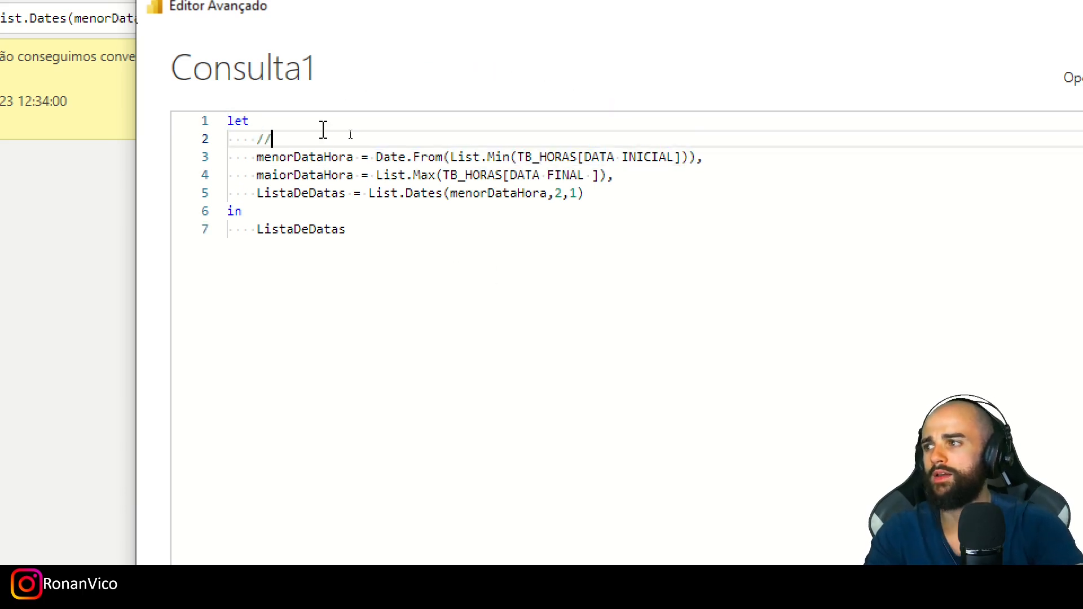
text(Transformei DATA HORA em DATA)
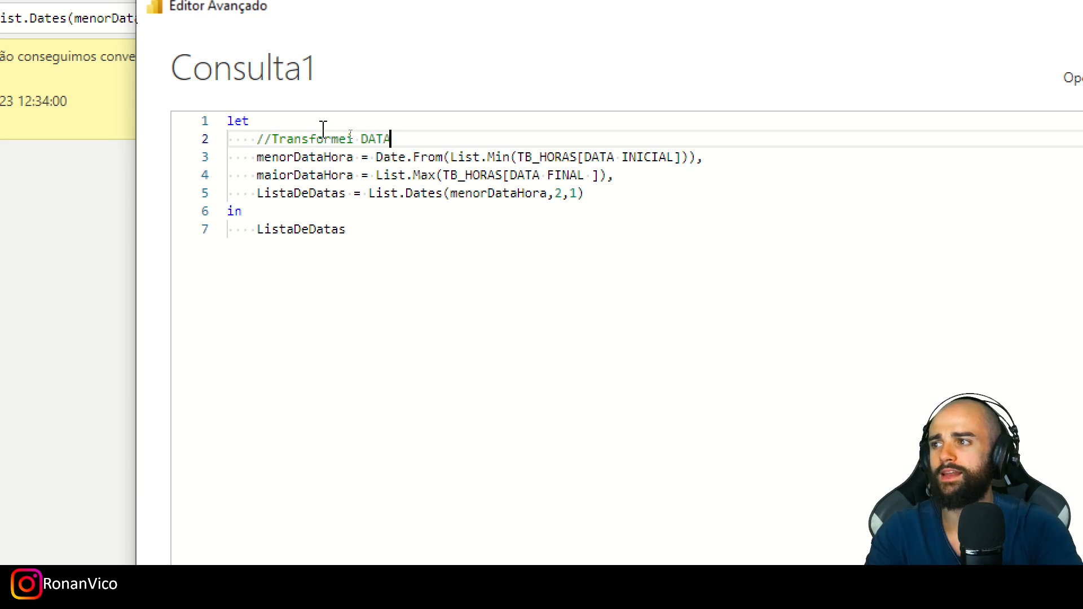
click(798, 157)
key(Return)
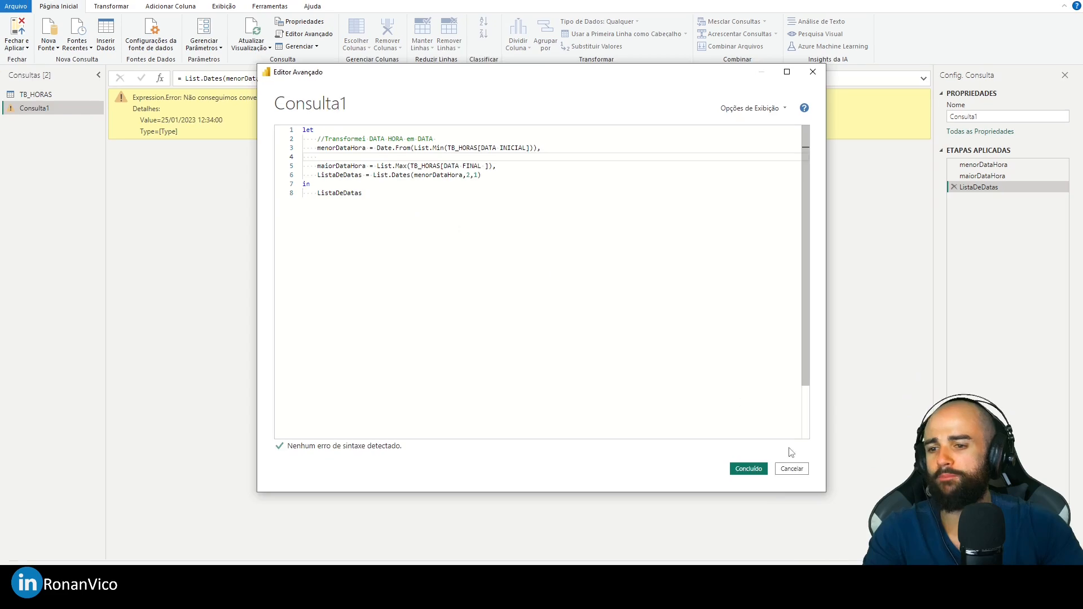
click(755, 470)
key(ctrl+s)
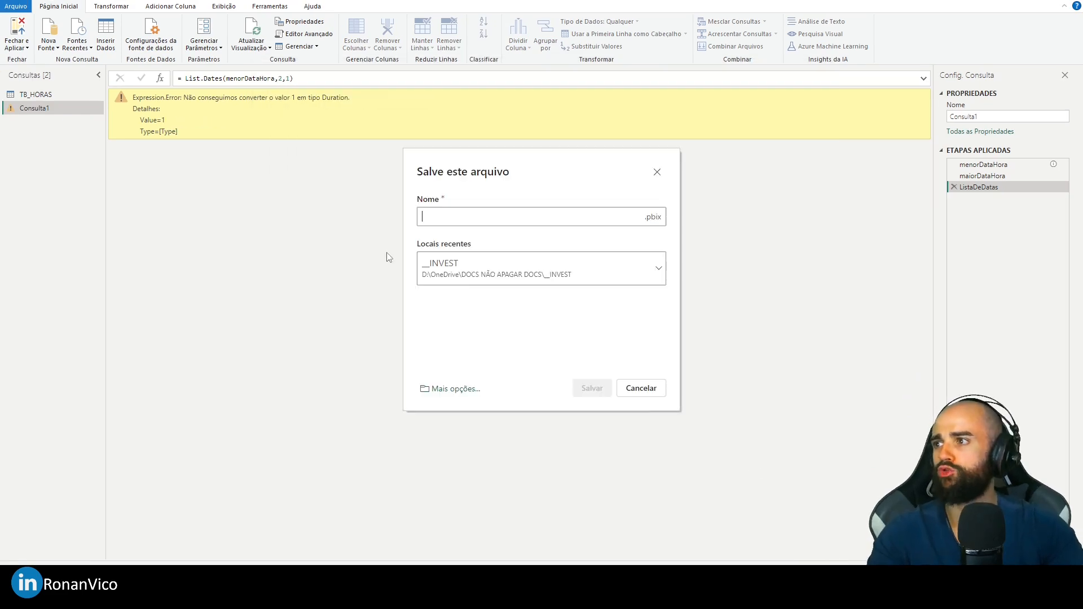
click(641, 389)
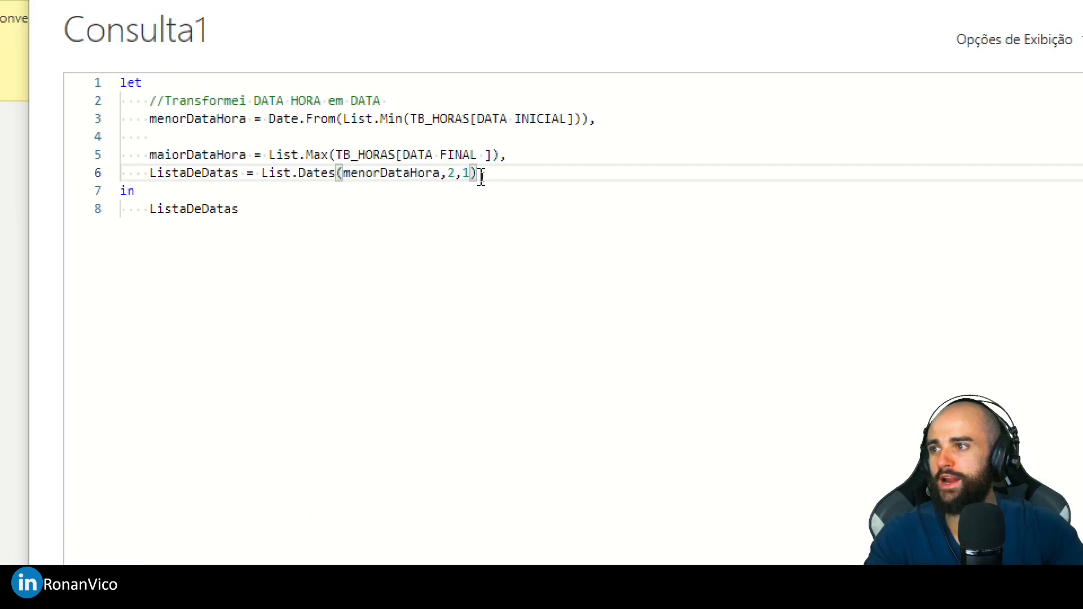
- Replace the step argument of List.Dates with #duration(1,0,0,0) in the Advanced Editor and apply the code
drag(463, 174, 473, 174)
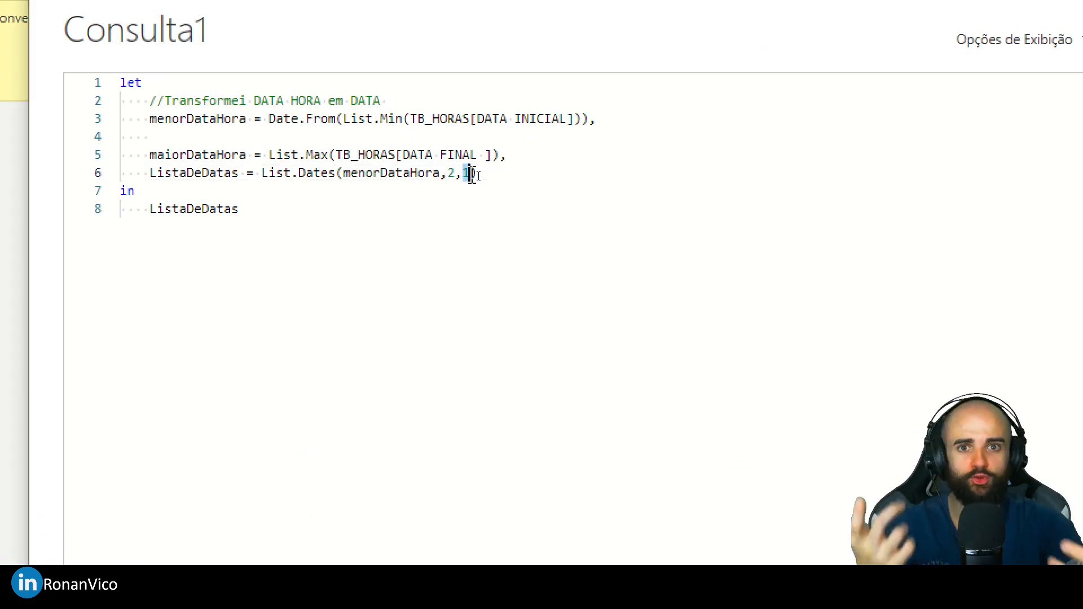
text(#duration()
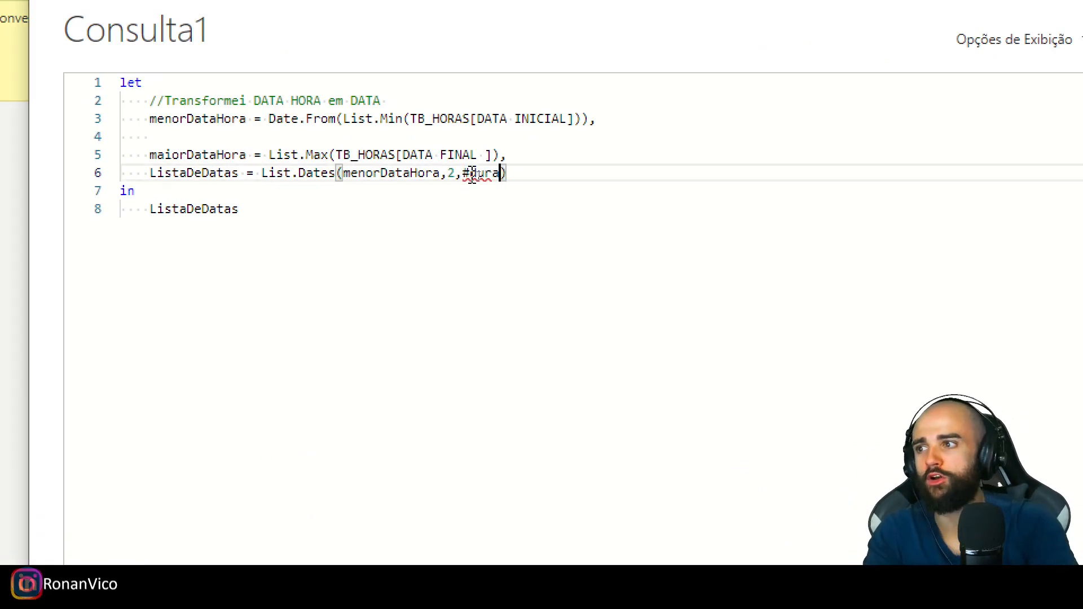
key(Right)
key(Left)
key(Left)
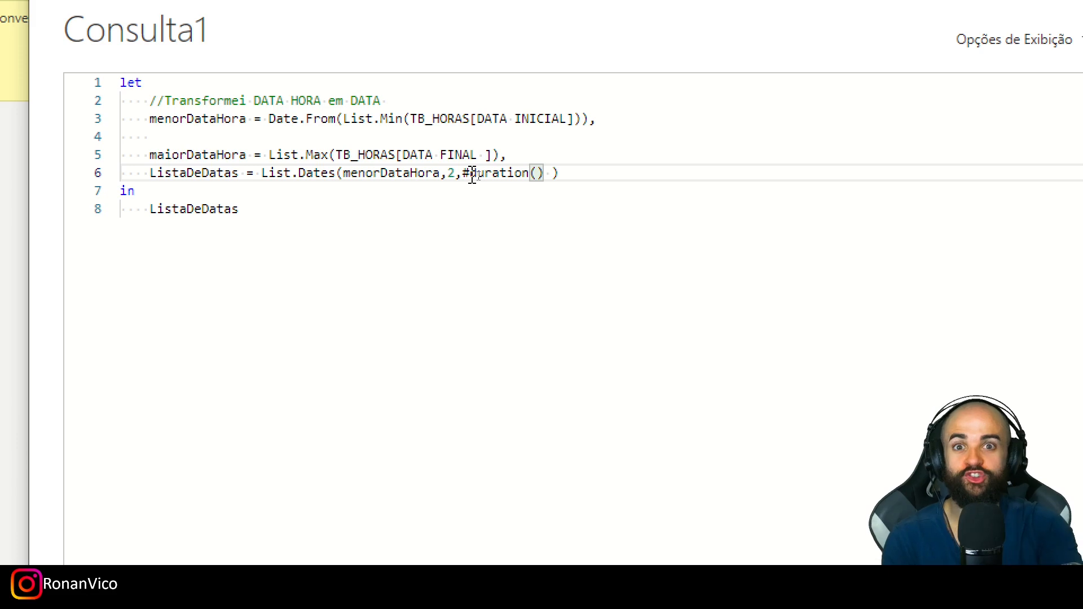
text(1,0,0,0)
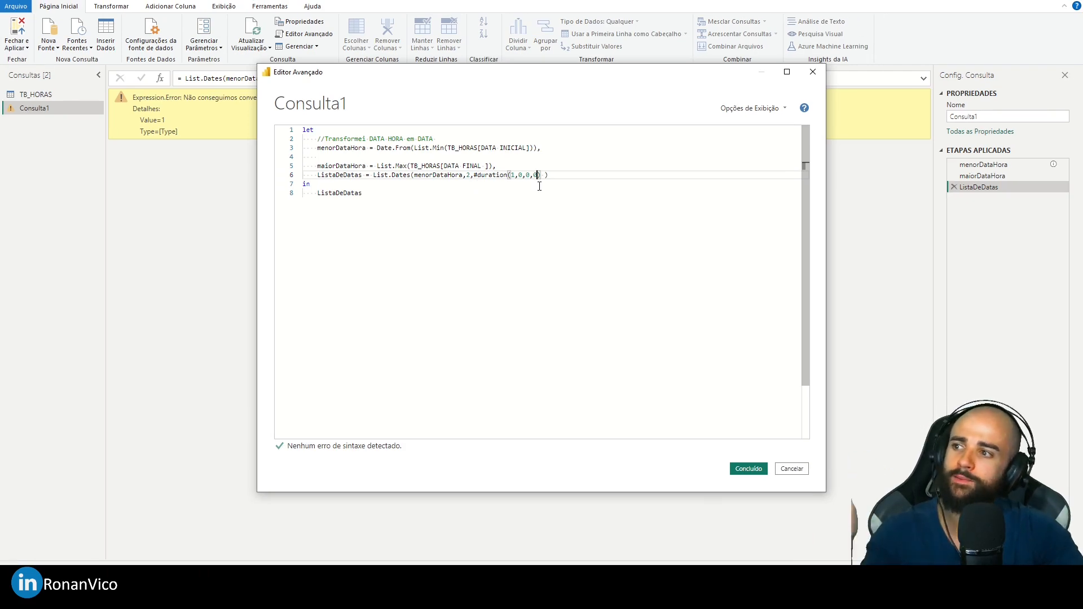
double_click(467, 175)
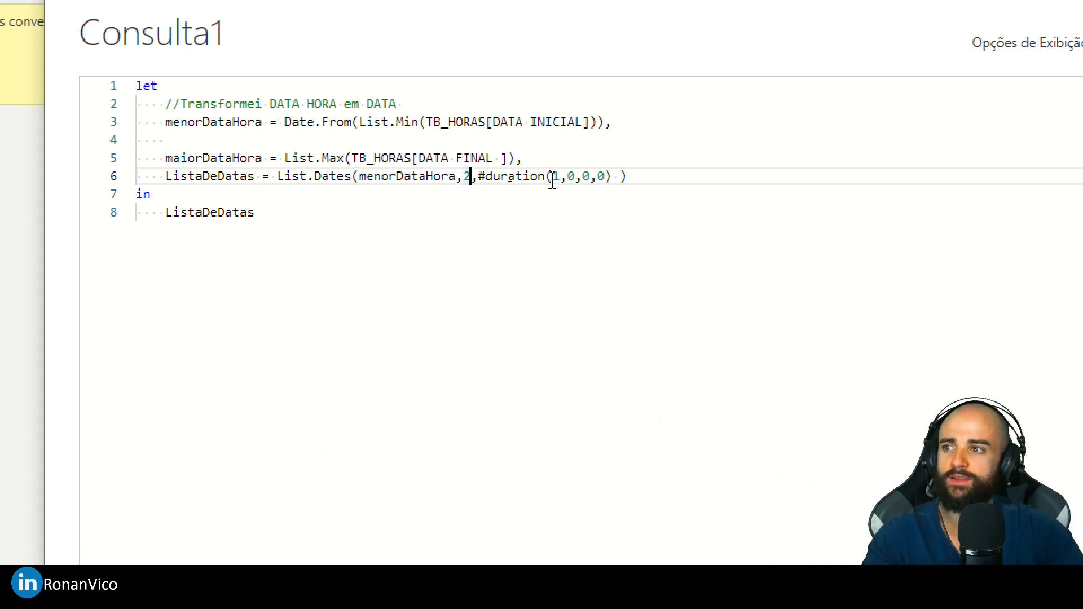
drag(513, 176, 548, 177)
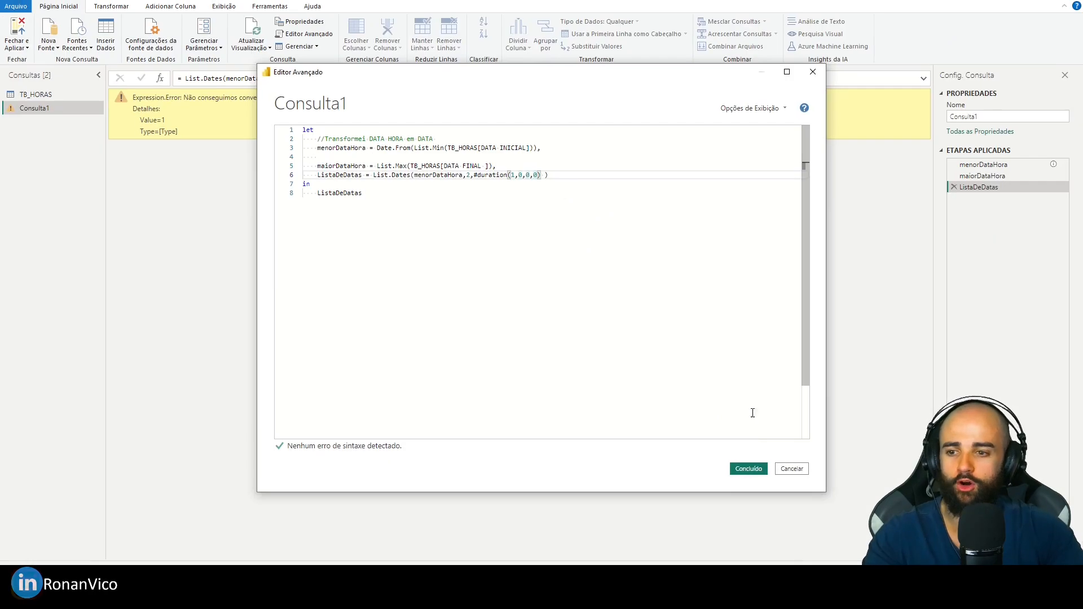
click(746, 466)
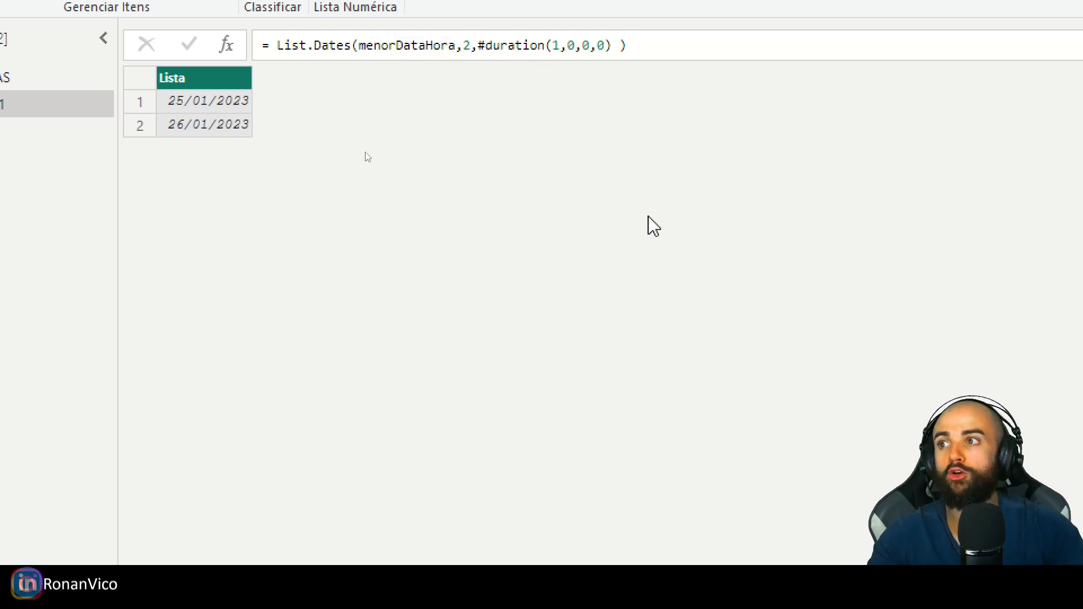
- Set the days value of #duration to 2 in the ListaDeDatas formula
double_click(555, 45)
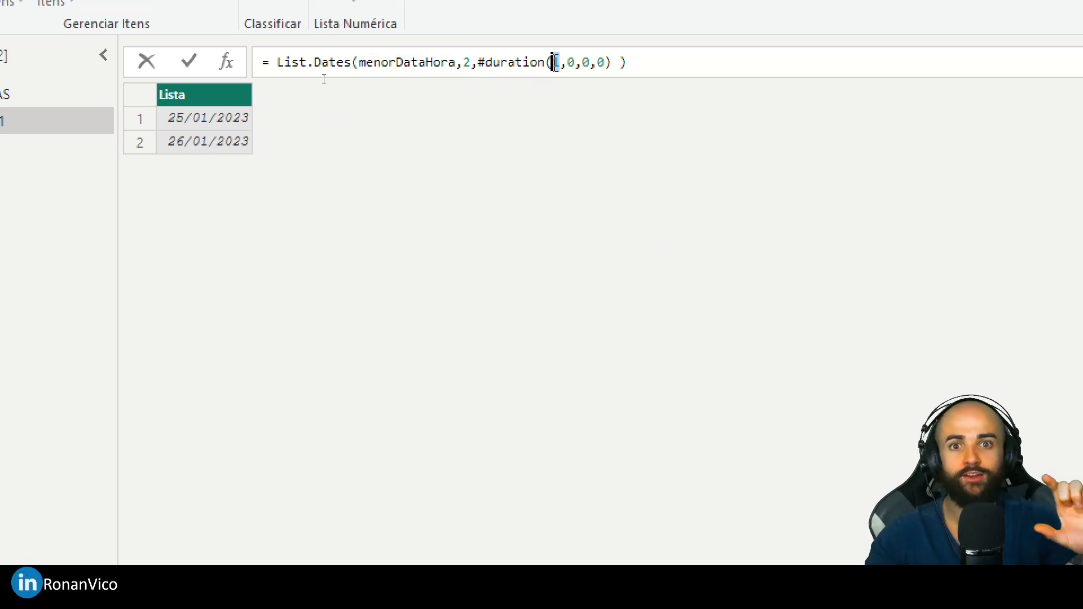
text(0)
text(2)
key(Return)
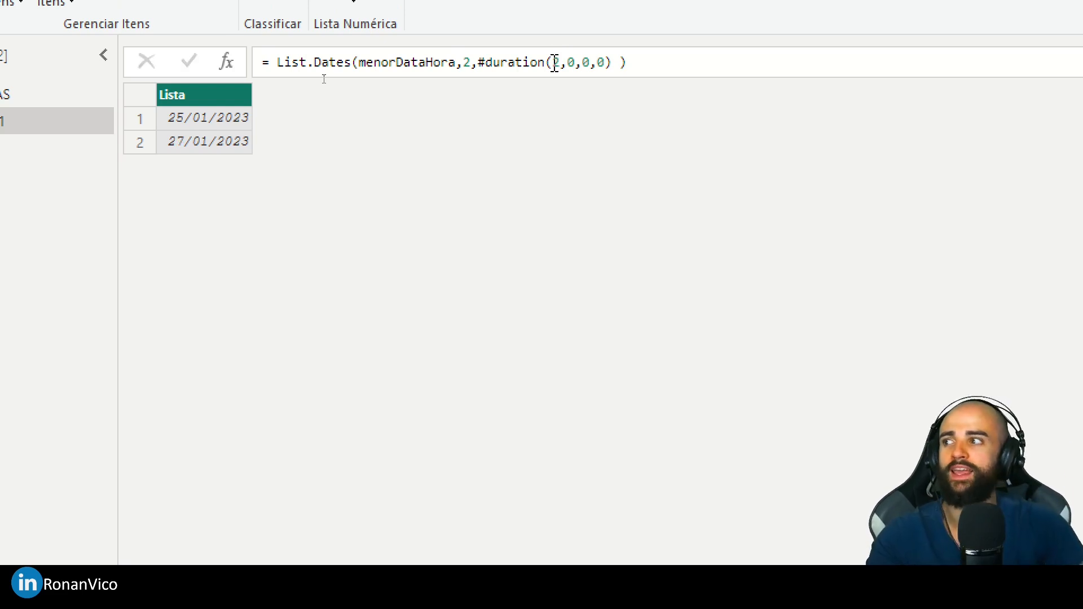
- Set the count argument of List.Dates to 3 in the ListaDeDatas formula
double_click(465, 63)
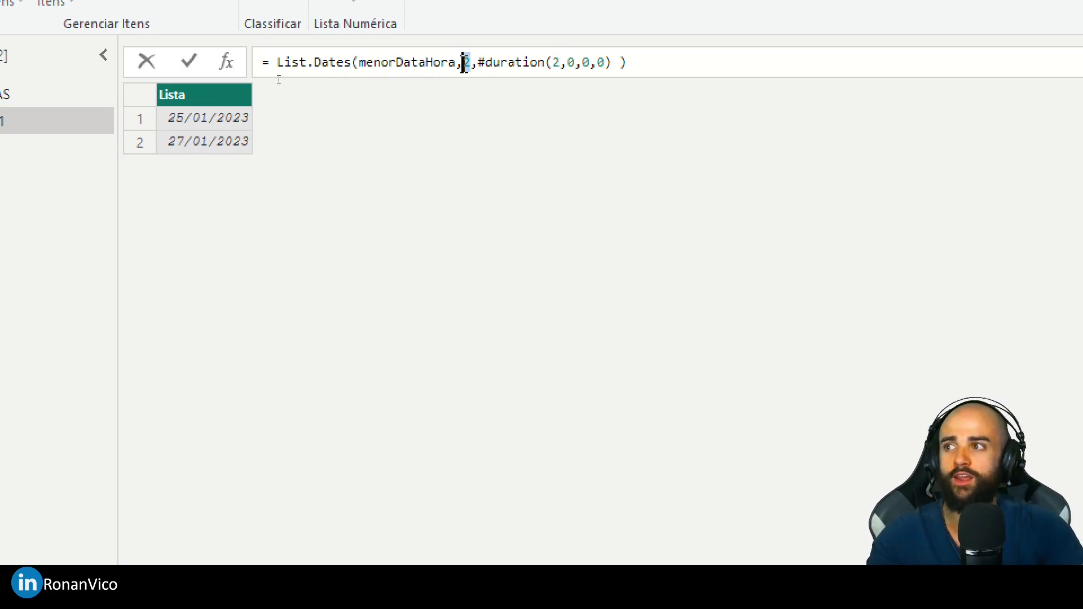
text(3)
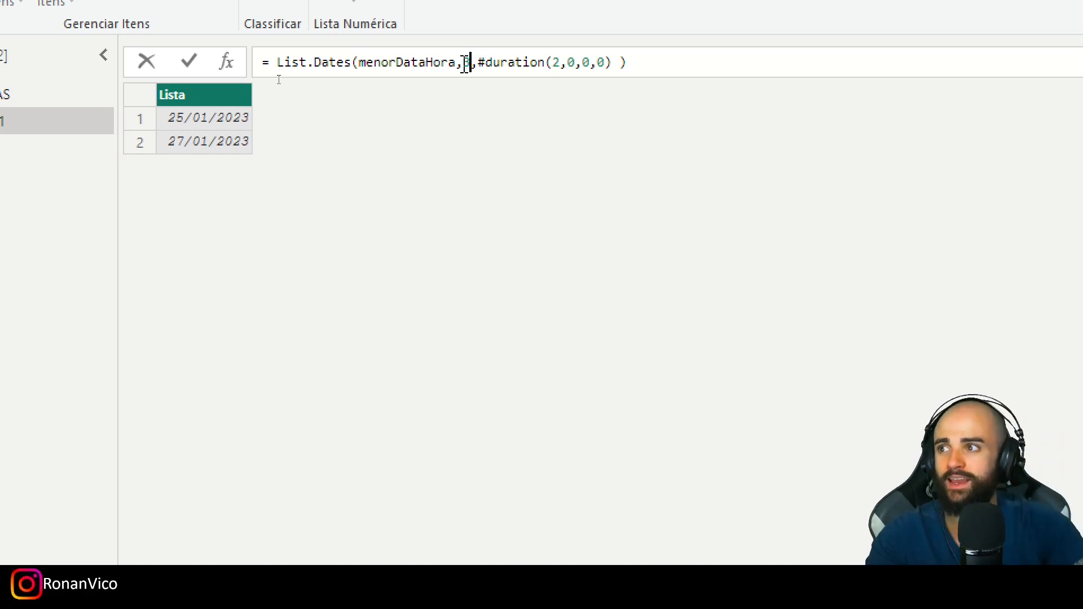
key(Return)
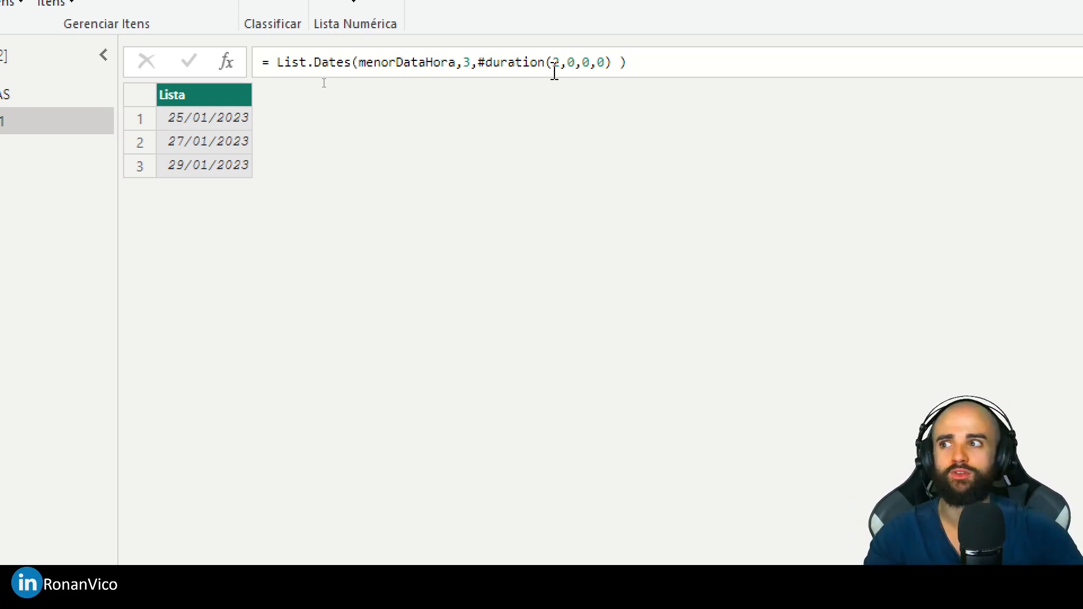
click(467, 62)
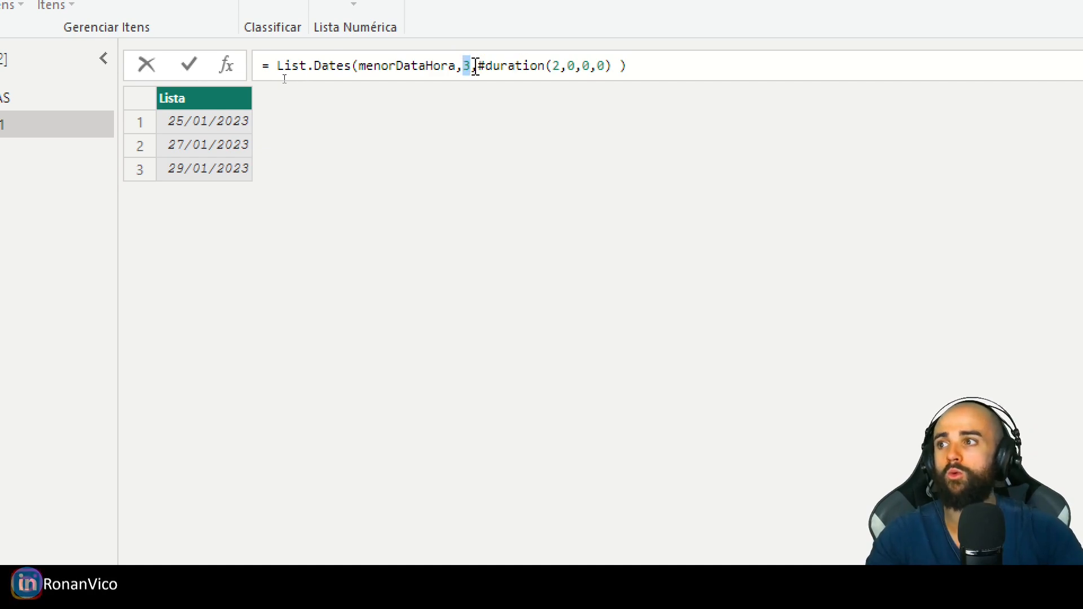
- Set the days value of #duration back to 1 in the ListaDeDatas formula
double_click(557, 71)
text(1)
key(Return)
- Change the List.Dates step to one hour with #duration(0,1,0,0) and check the first and last list rows
drag(562, 70, 550, 70)
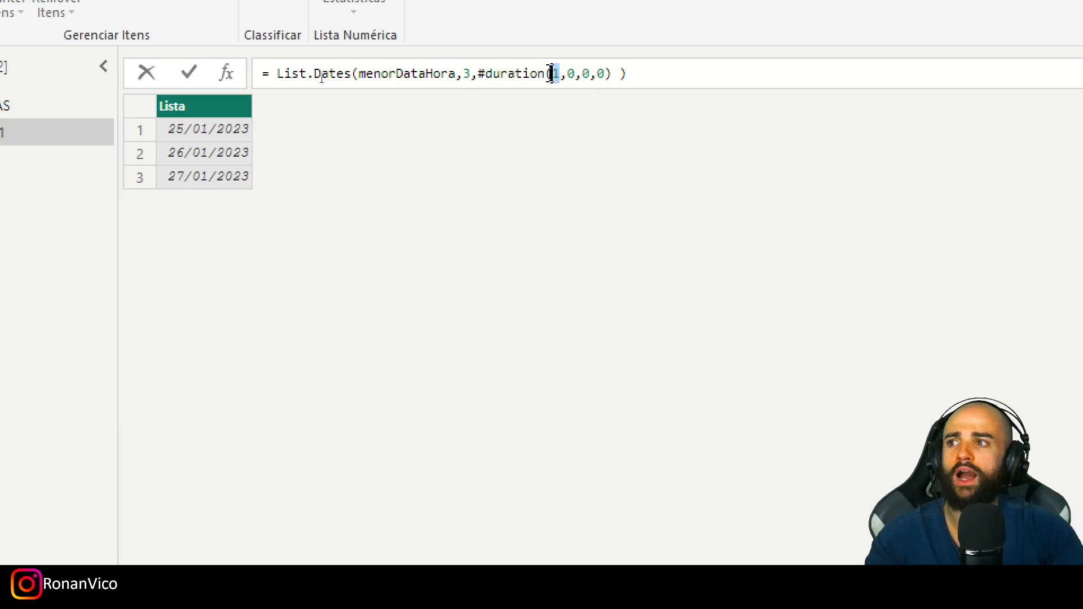
key(shift+Right)
text(0)
key(Right)
key(shift+Right)
text(1)
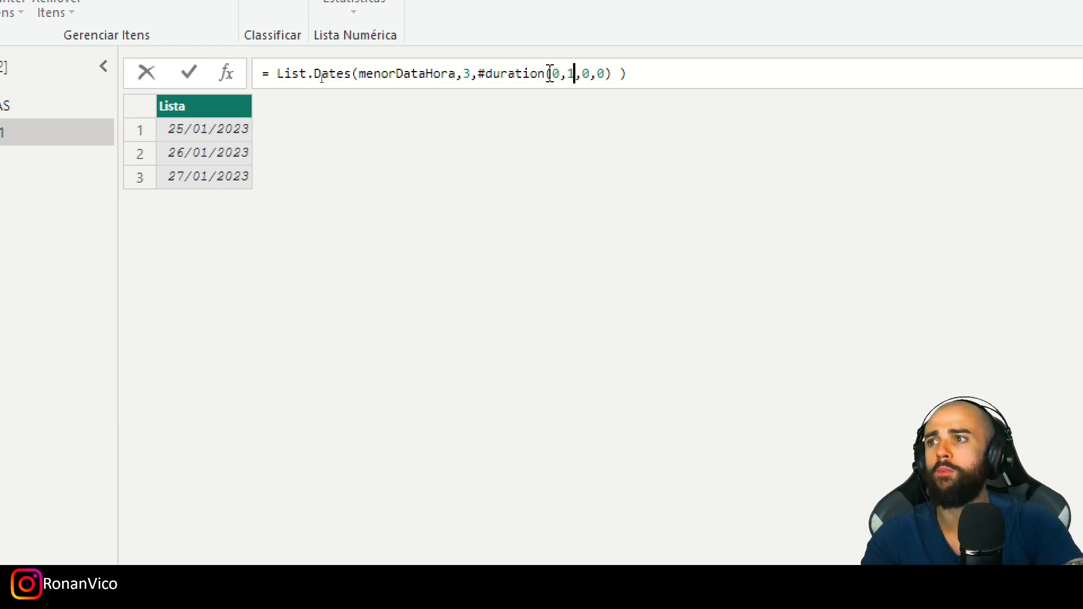
key(Return)
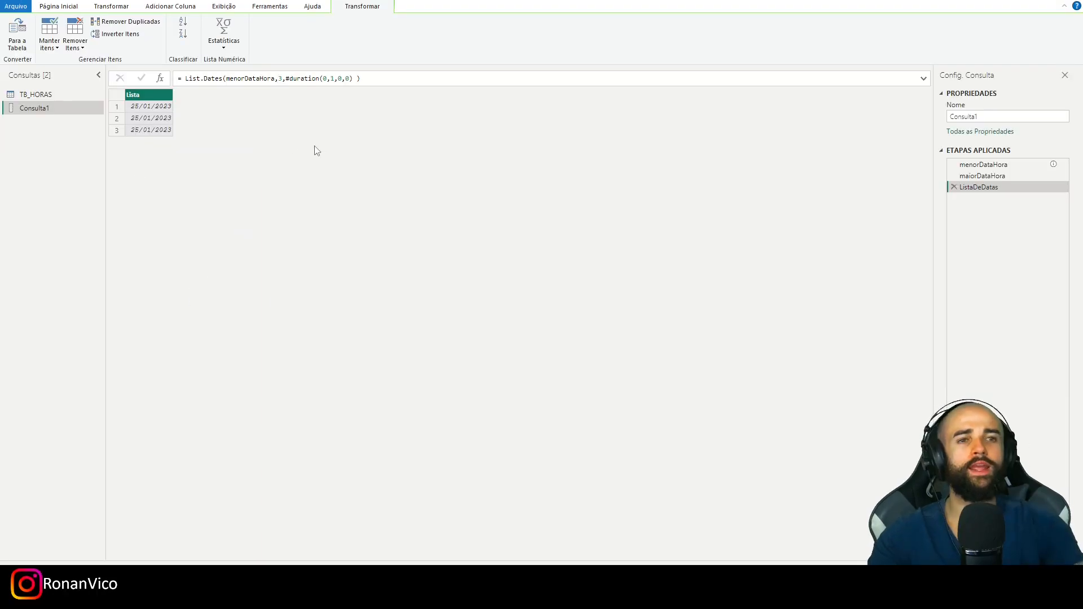
click(225, 107)
click(220, 135)
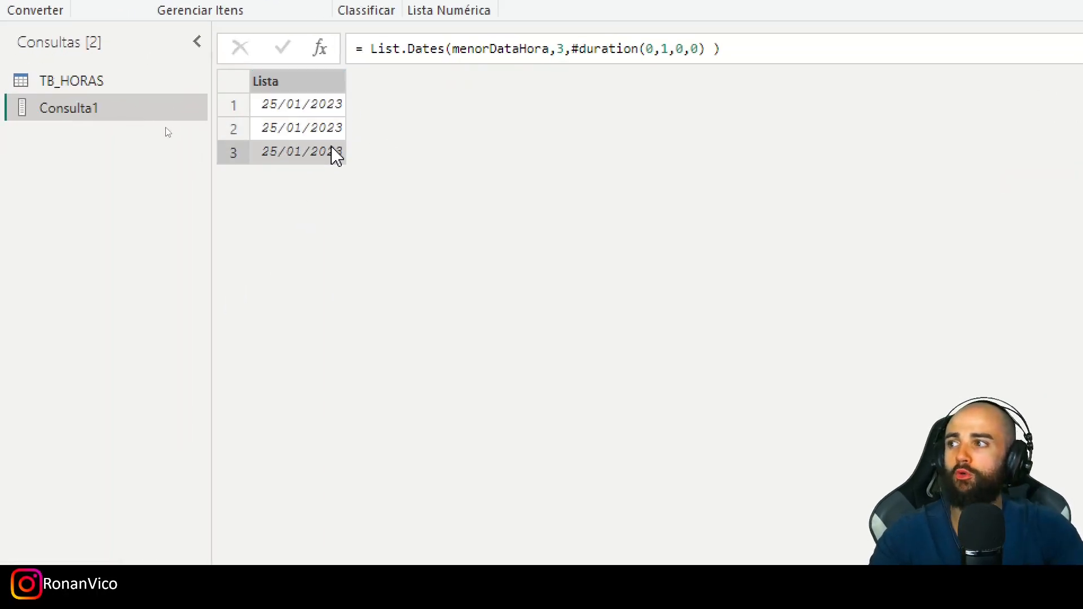
- Replace List.Dates with List.DateTimes in the ListaDeDatas formula
double_click(422, 49)
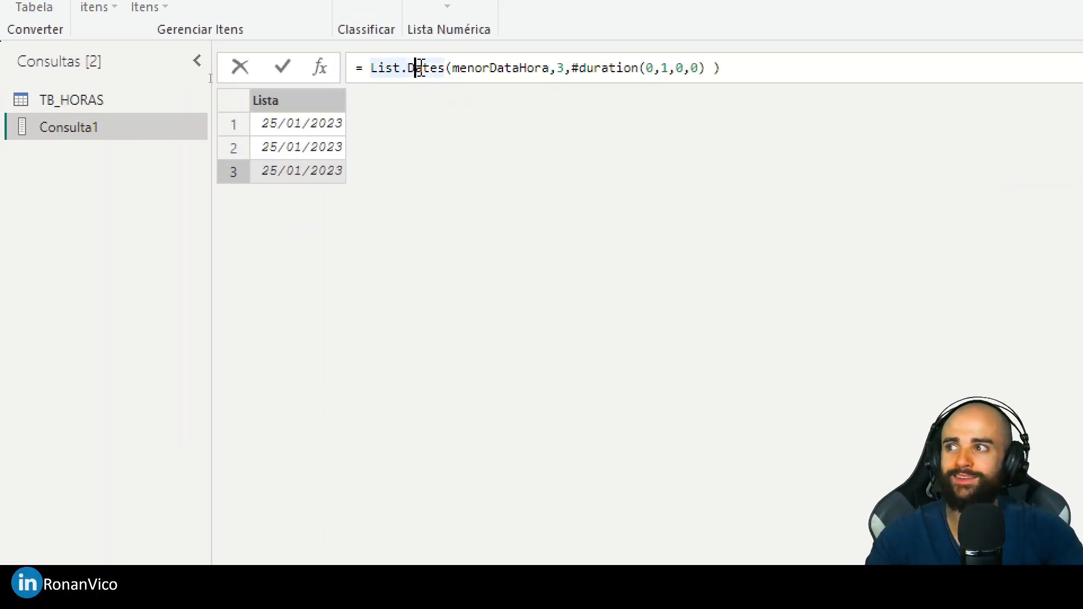
double_click(421, 67)
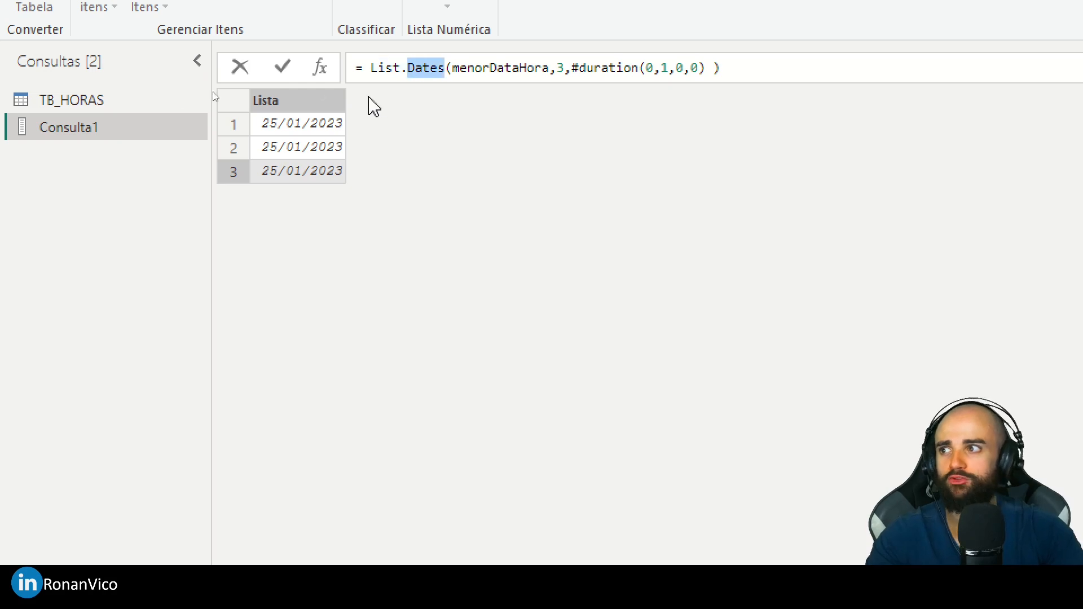
text(DateTimes)
key(Down)
key(Tab)
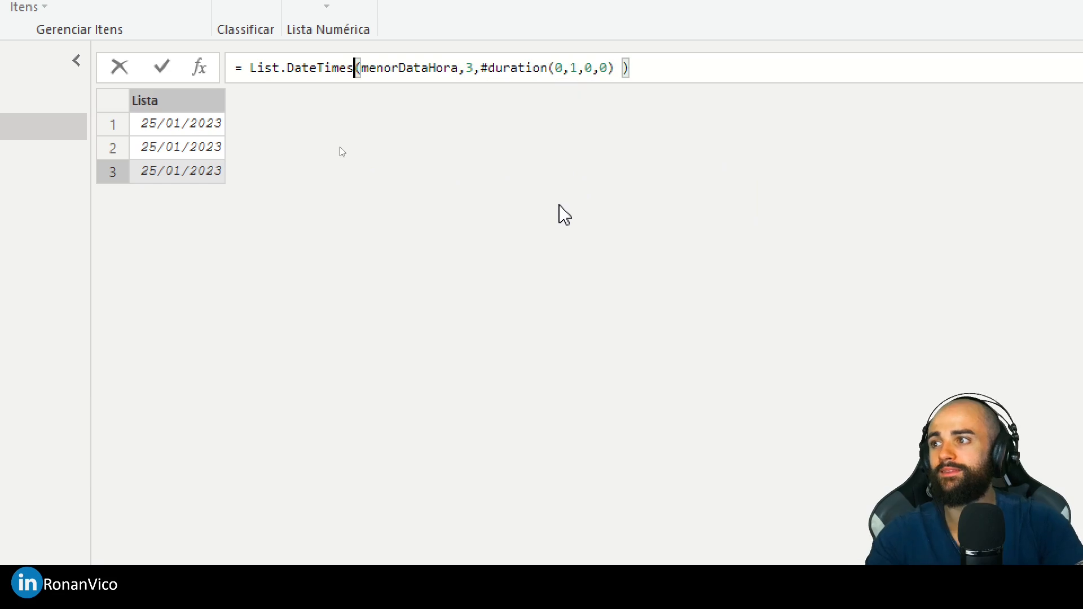
key(Return)
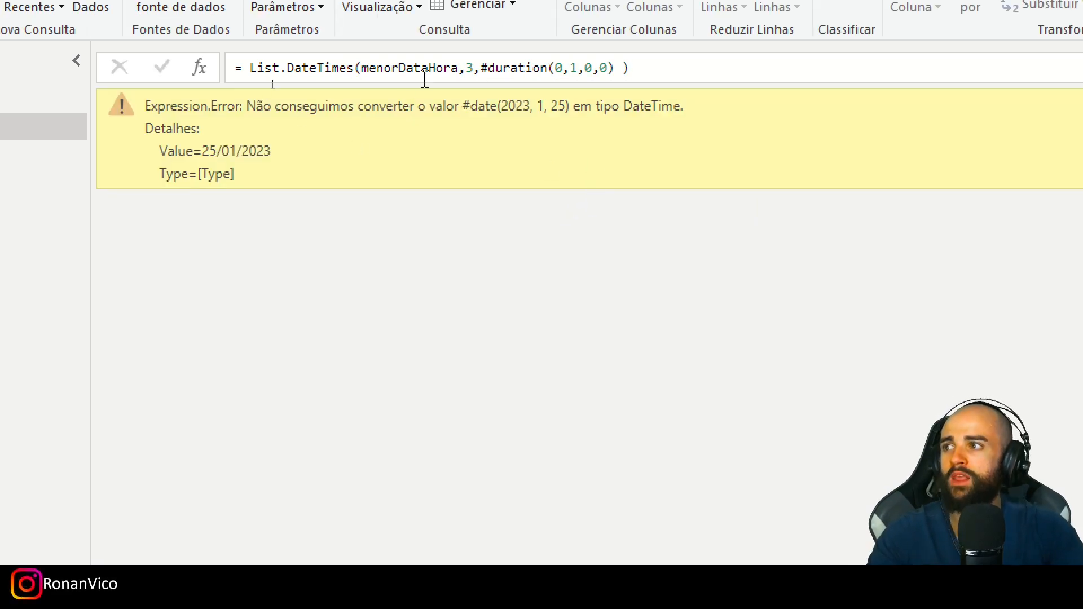
- Remove the comment and the Date.From wrapper from menorDataHora in the Advanced Editor, leaving List.Min(TB_HORAS[DATA INICIAL])
double_click(361, 68)
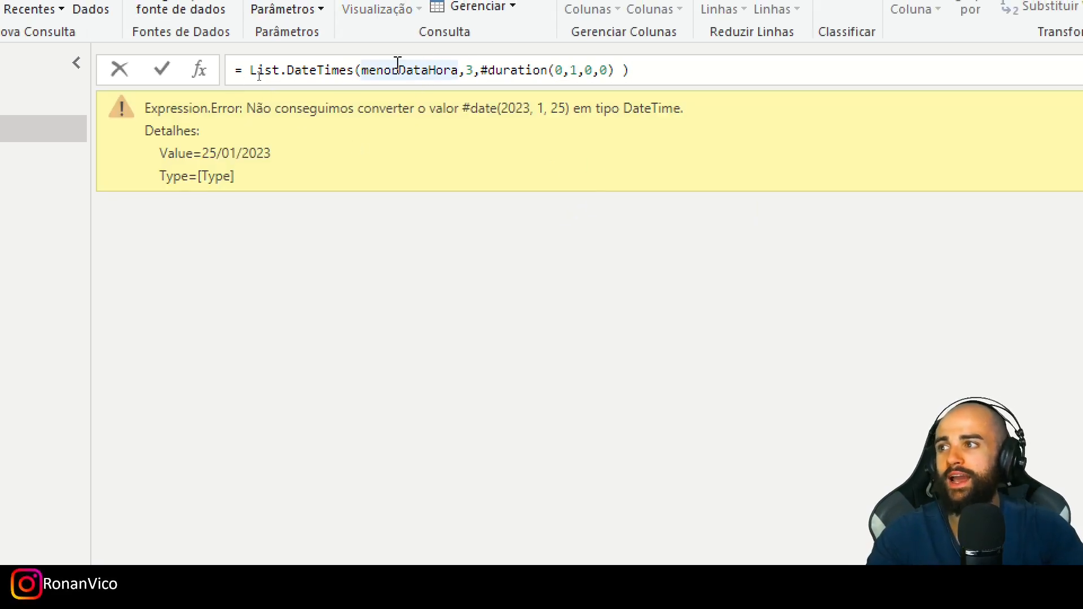
key(alt)
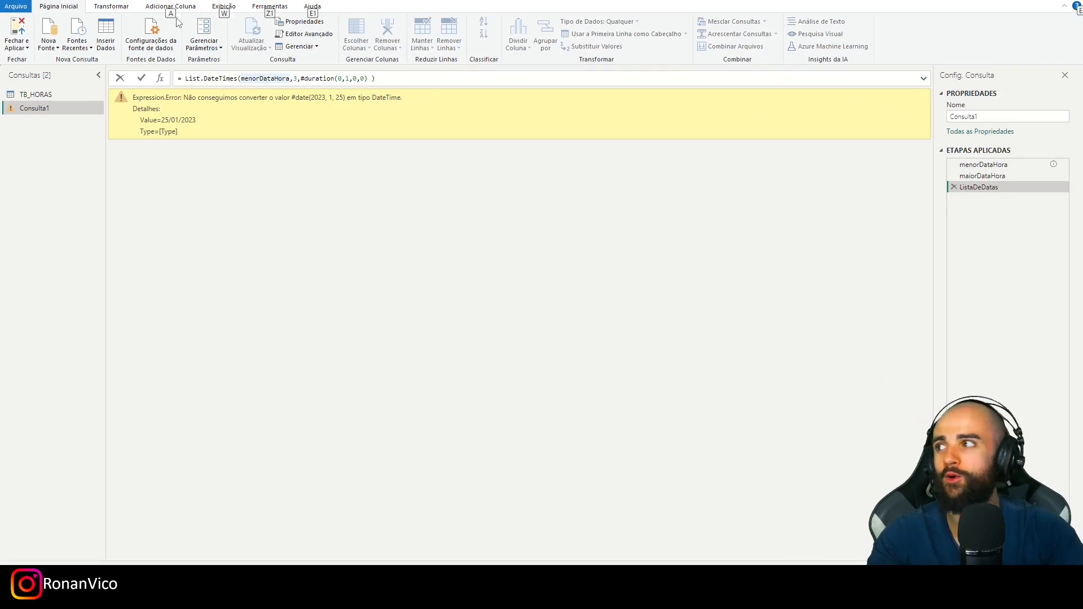
click(308, 35)
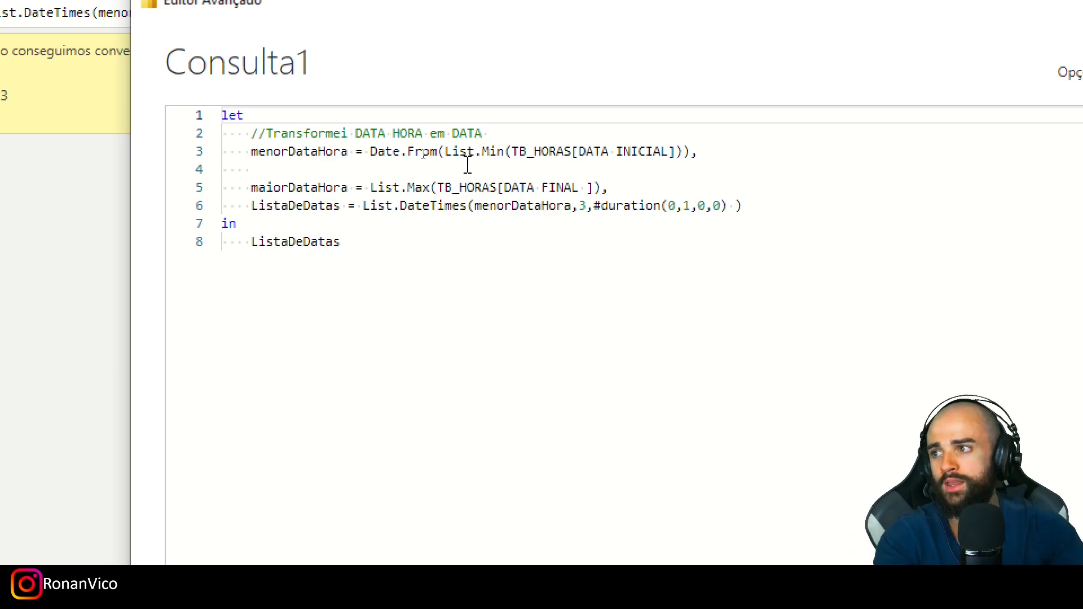
drag(241, 133, 371, 151)
key(BackSpace)
key(BackSpace)
click(612, 151)
key(BackSpace)
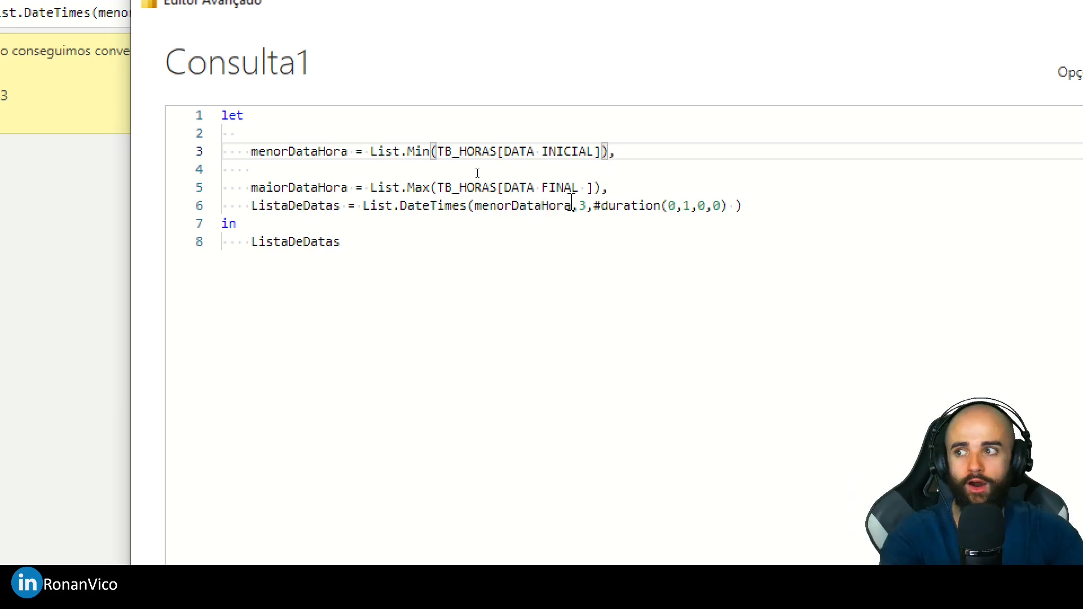
mouse_move(560, 204)
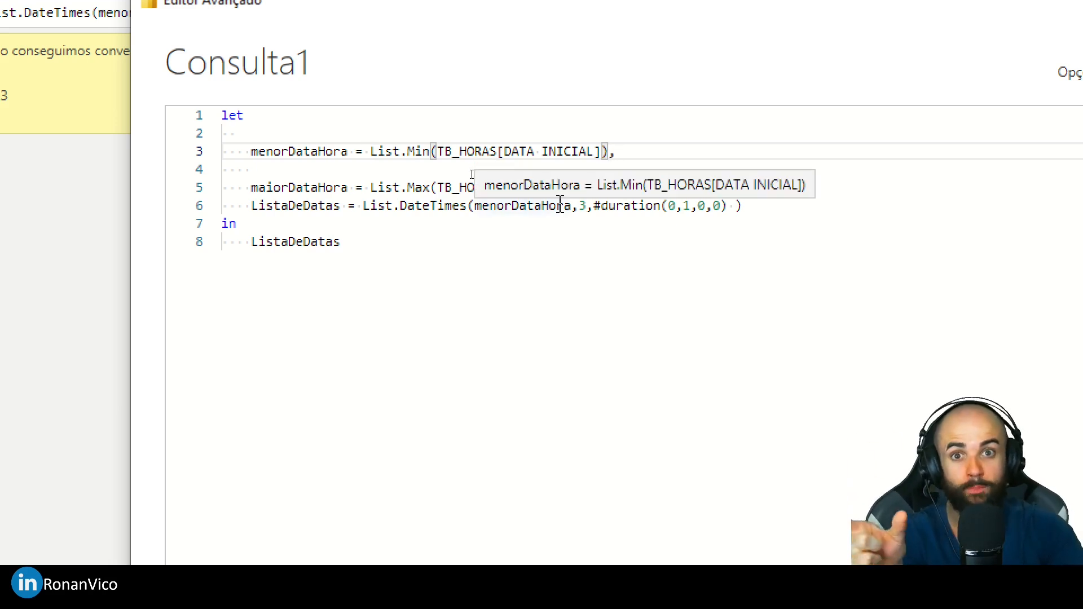
click(410, 237)
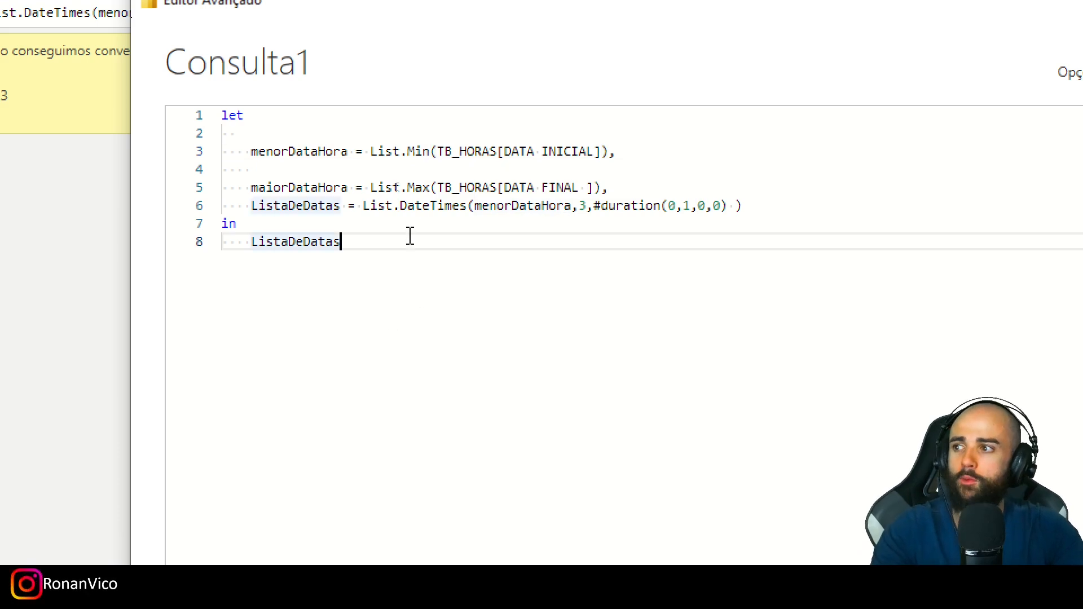
- Apply the Advanced Editor changes to Consulta1, check the generated hourly list, and narrow its column
drag(358, 196, 471, 215)
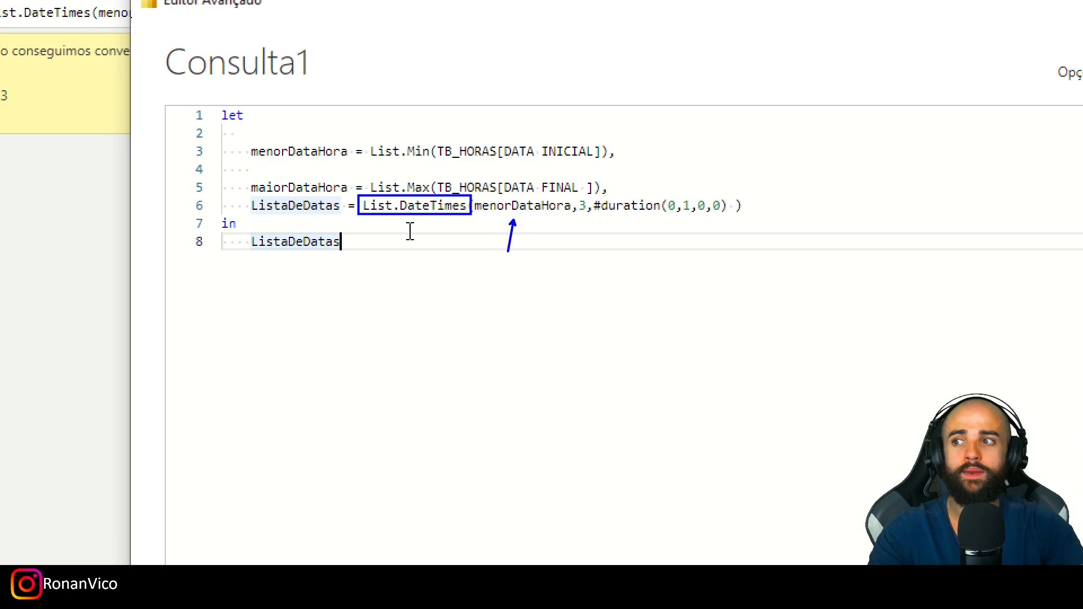
key(Escape)
click(747, 467)
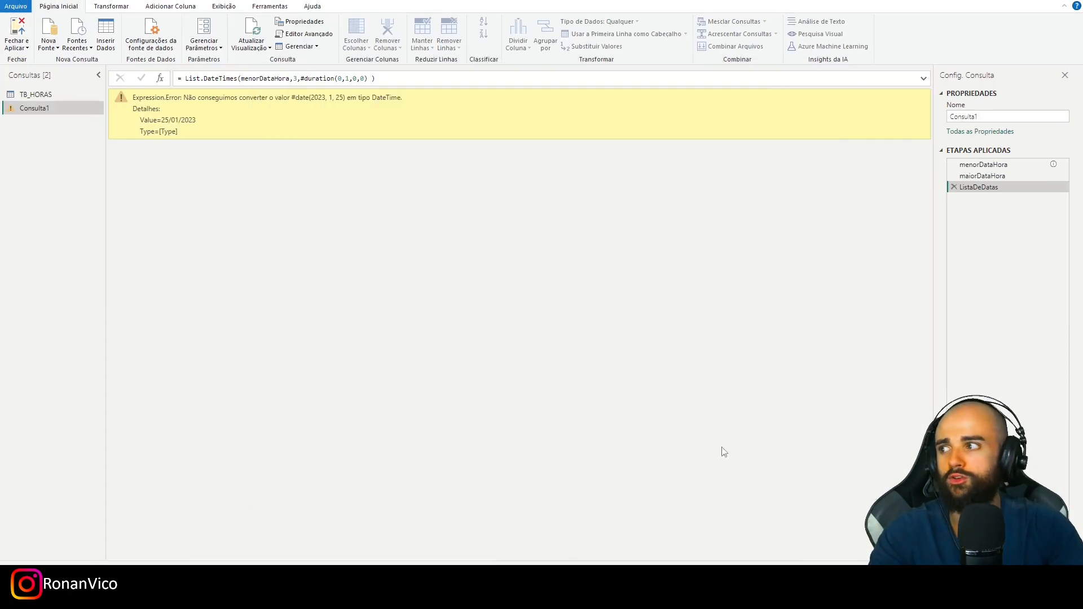
drag(177, 100, 297, 104)
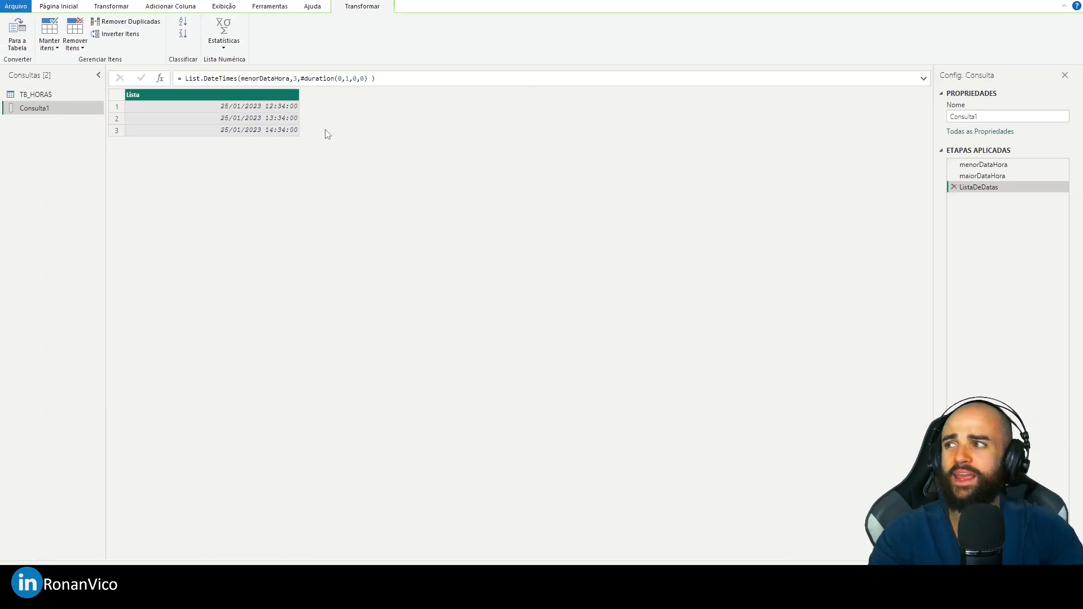
drag(298, 91, 246, 91)
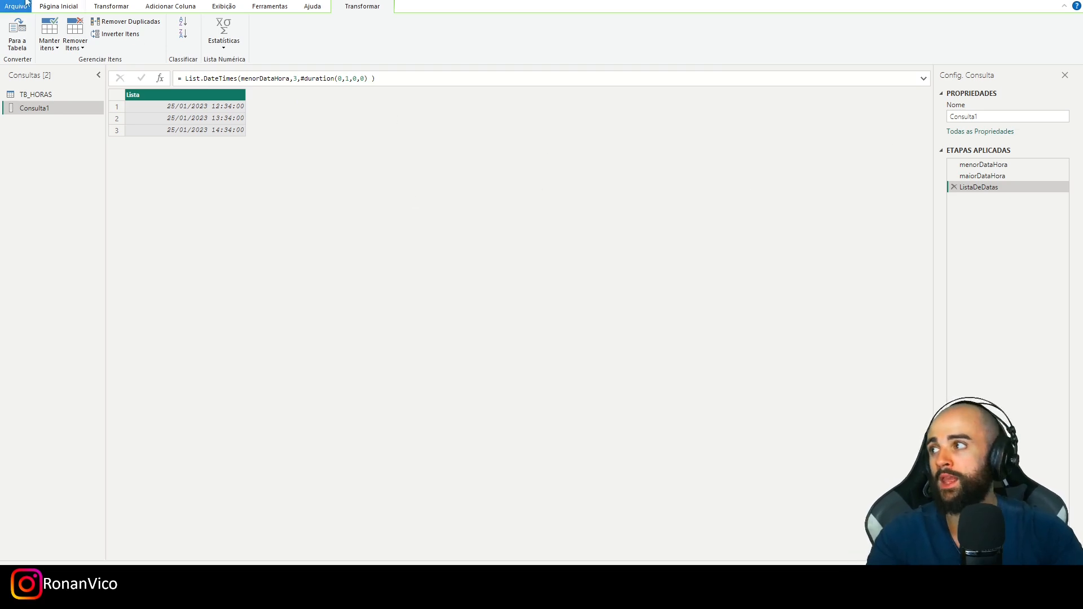
- In Consulta1's Advanced Editor code, remove the blank line above maiorDataHora and insert an indented blank line beneath it
click(26, 1)
click(482, 174)
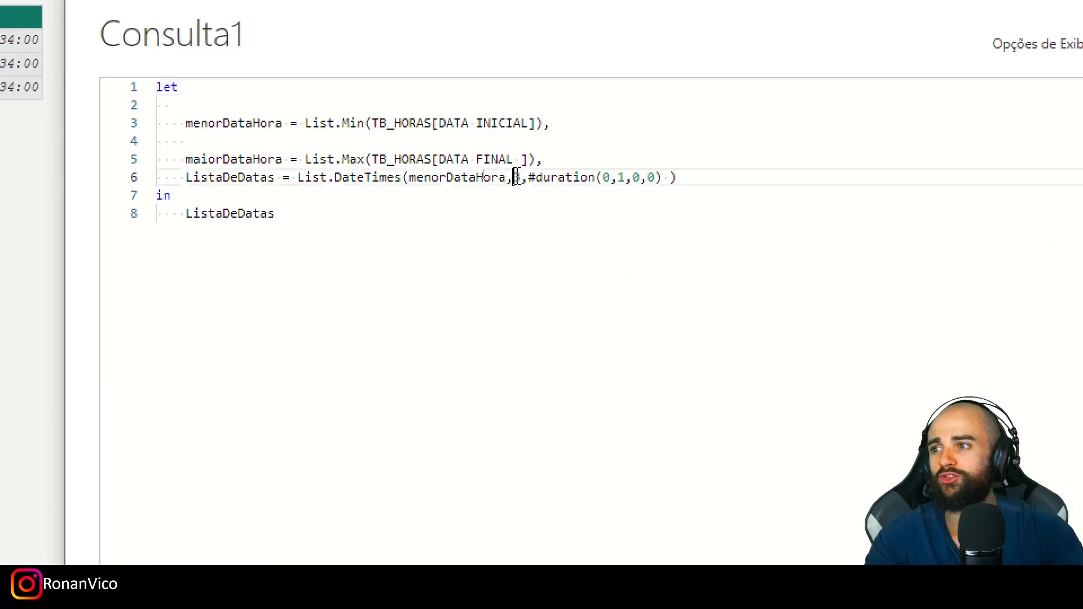
double_click(517, 177)
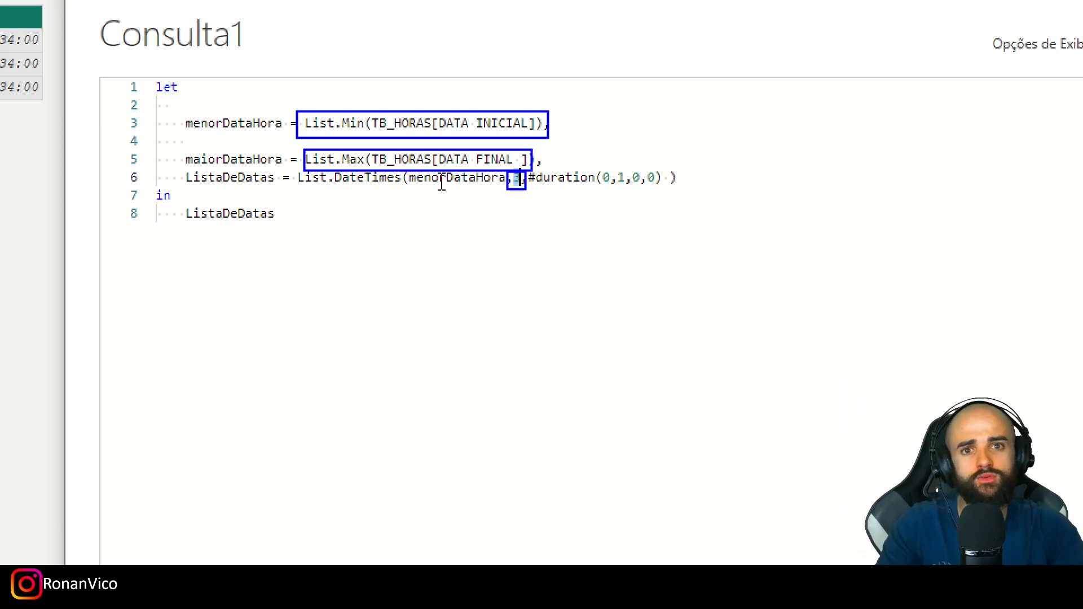
click(560, 157)
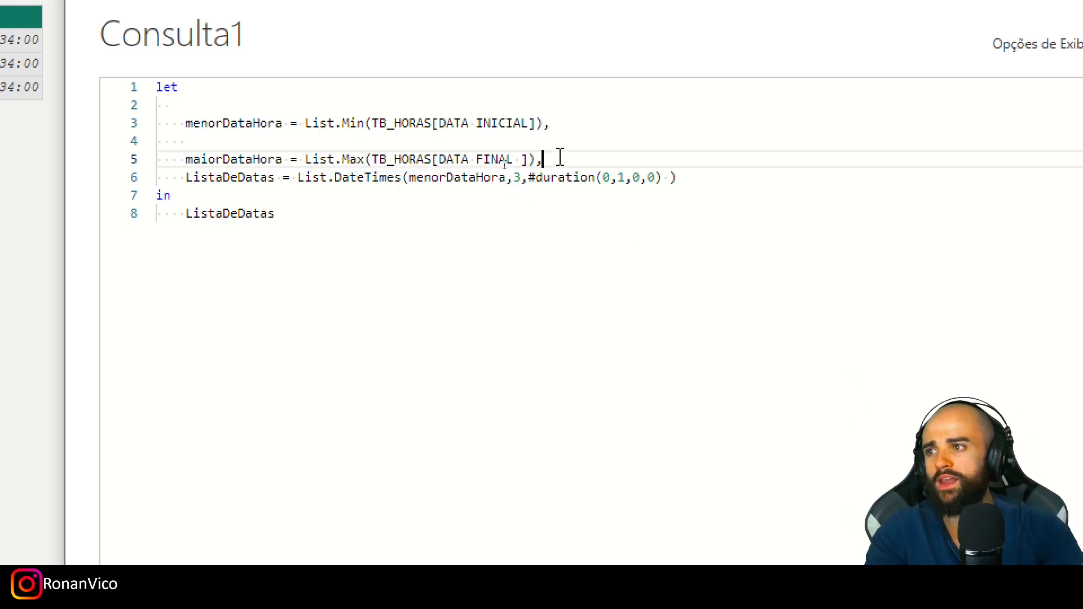
key(Return)
key(Return)
key(Up)
key(Up)
key(Up)
key(BackSpace)
key(BackSpace)
key(Down)
key(Down)
key(Tab)
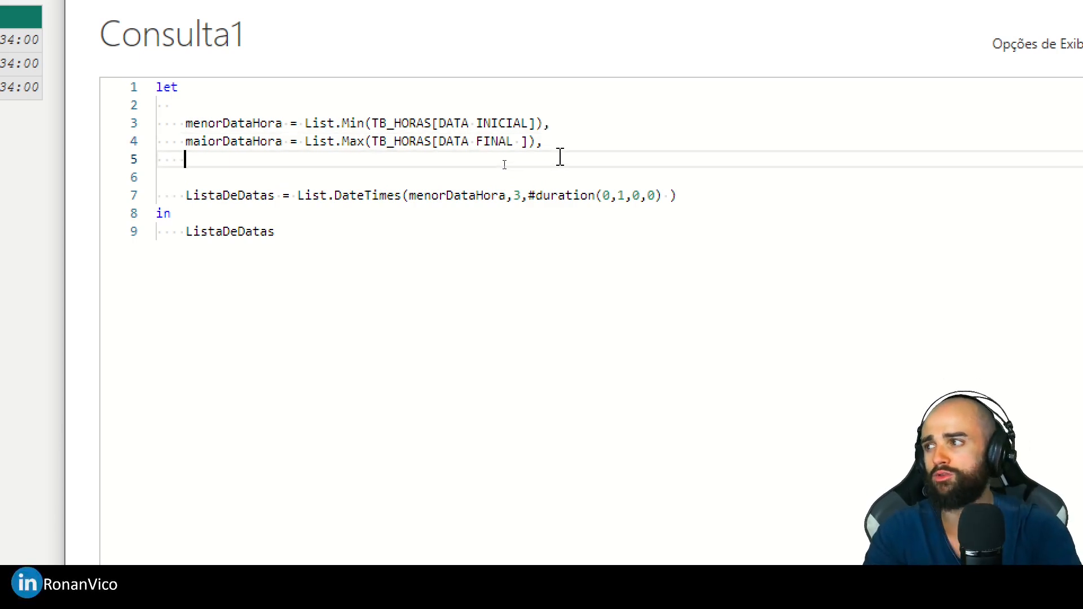
- Define qtdHorasEntreAsDatas as maiorDataHora - menorDataHora, ending the line with a comma
text(qtdHorasEntr)
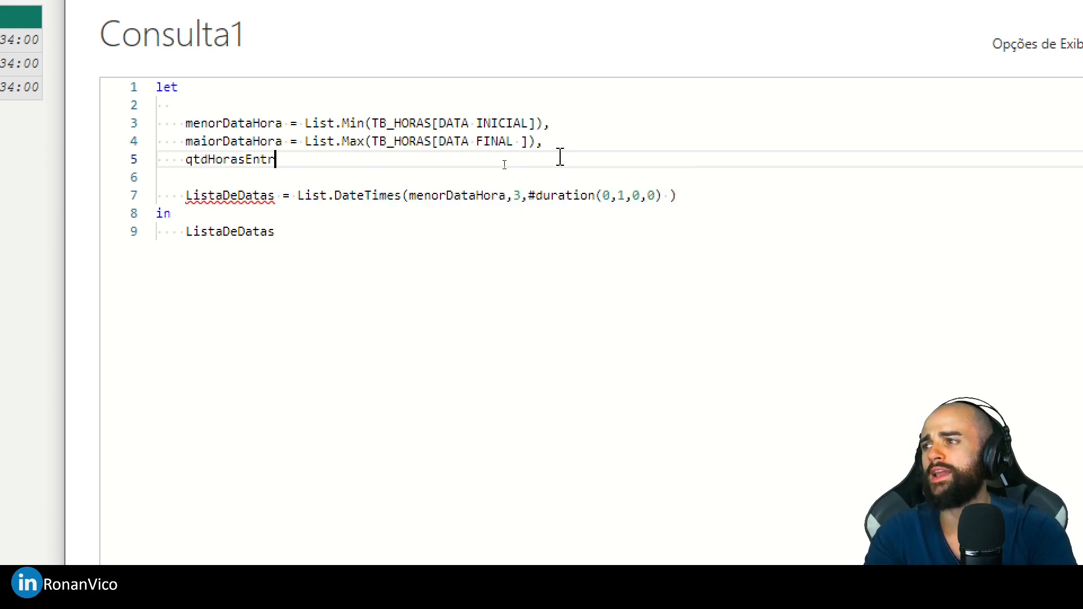
text(eAsDatas = )
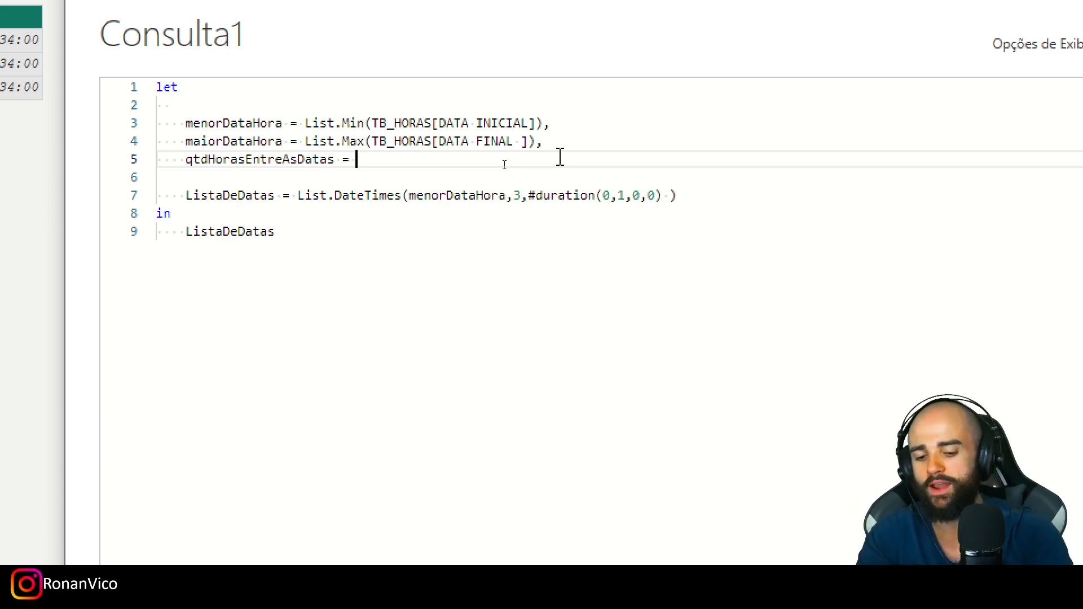
text(maiorDataHora - )
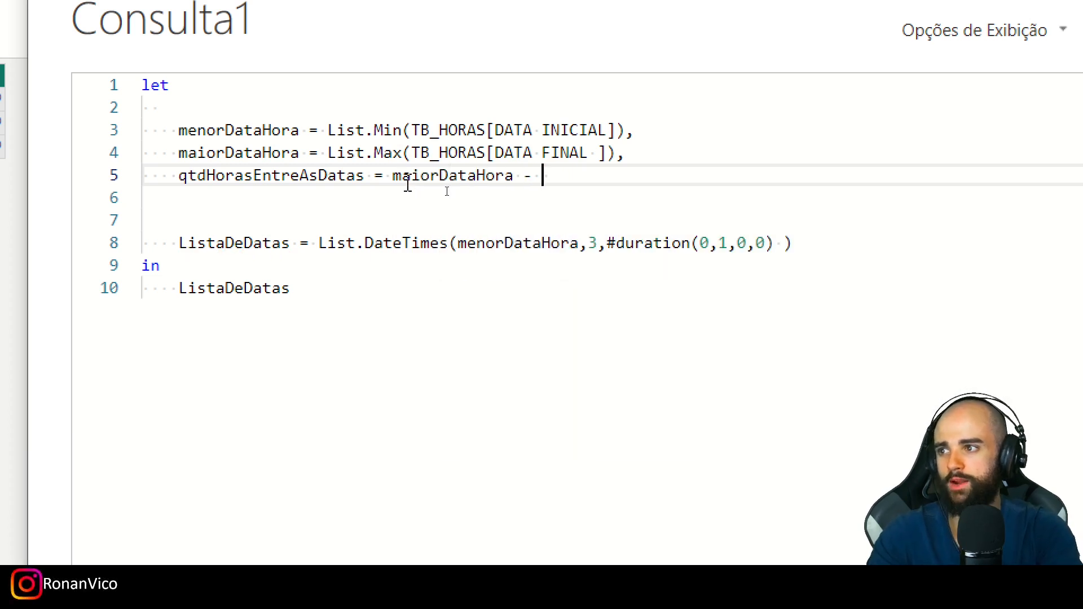
text(Menor)
key(Tab)
text(,)
- Replace ListaDeDatas with qtdHorasEntreAsDatas as the query's returned expression after in, and apply the code
double_click(286, 176)
key(ctrl+c)
double_click(259, 289)
key(ctrl+v)
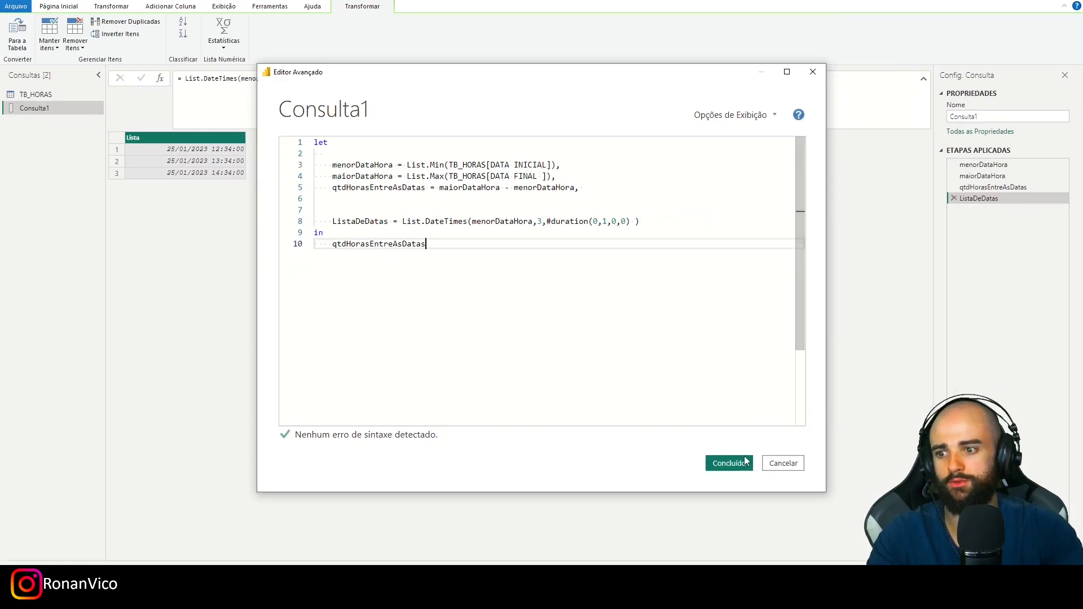
click(727, 461)
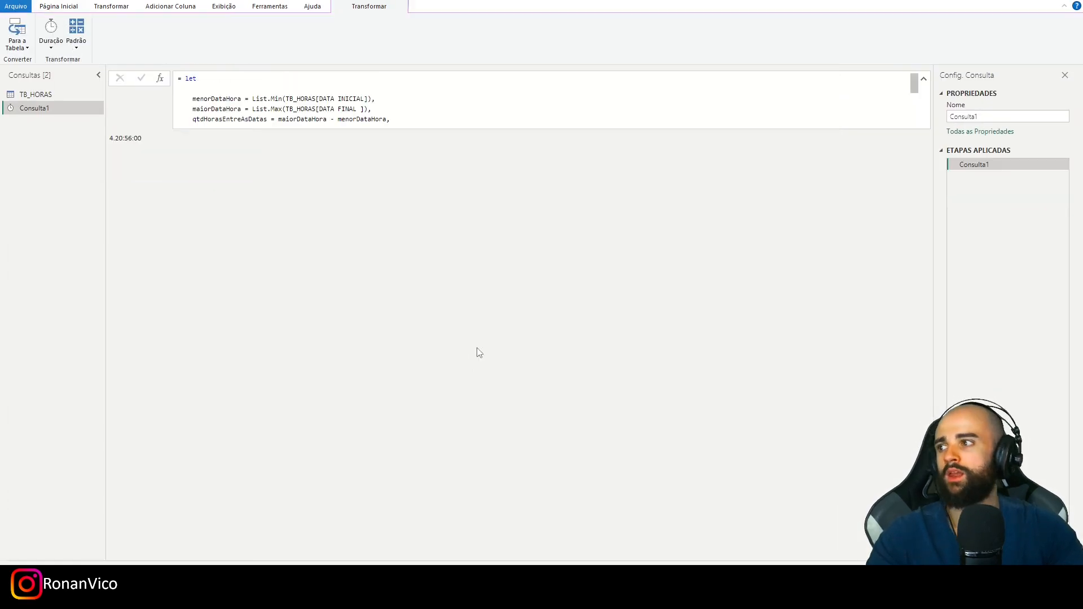
- Examine the days, hours and minutes parts of the resulting duration value
drag(109, 138, 142, 140)
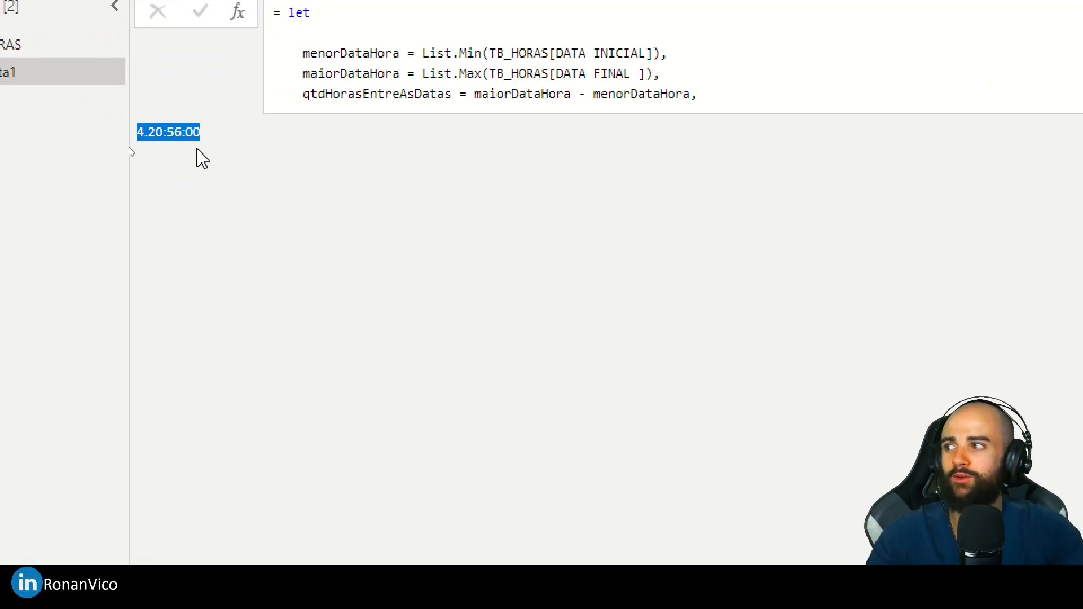
click(174, 159)
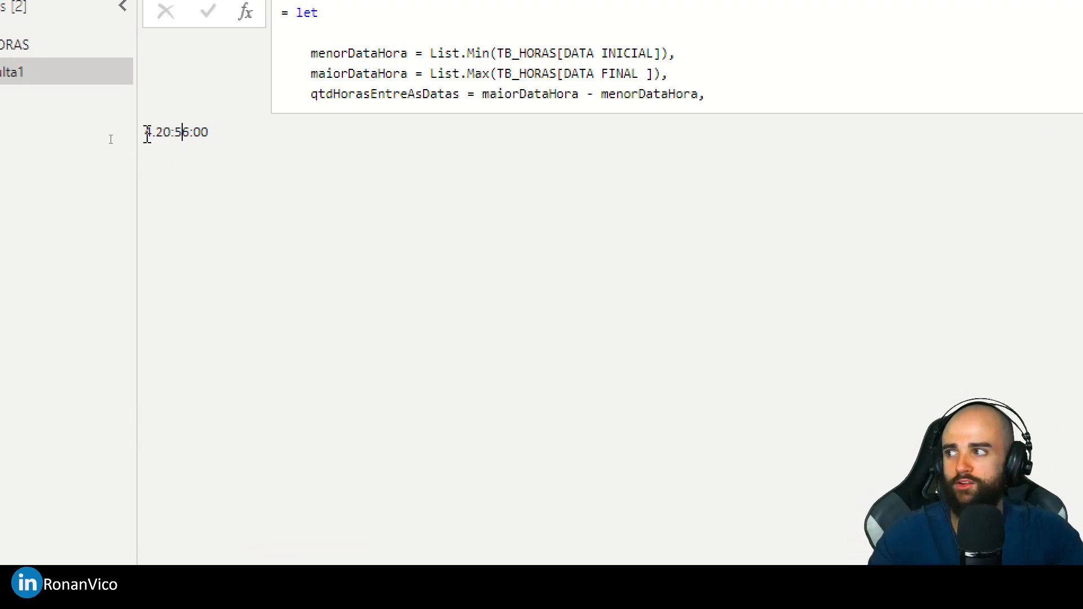
double_click(161, 136)
click(169, 161)
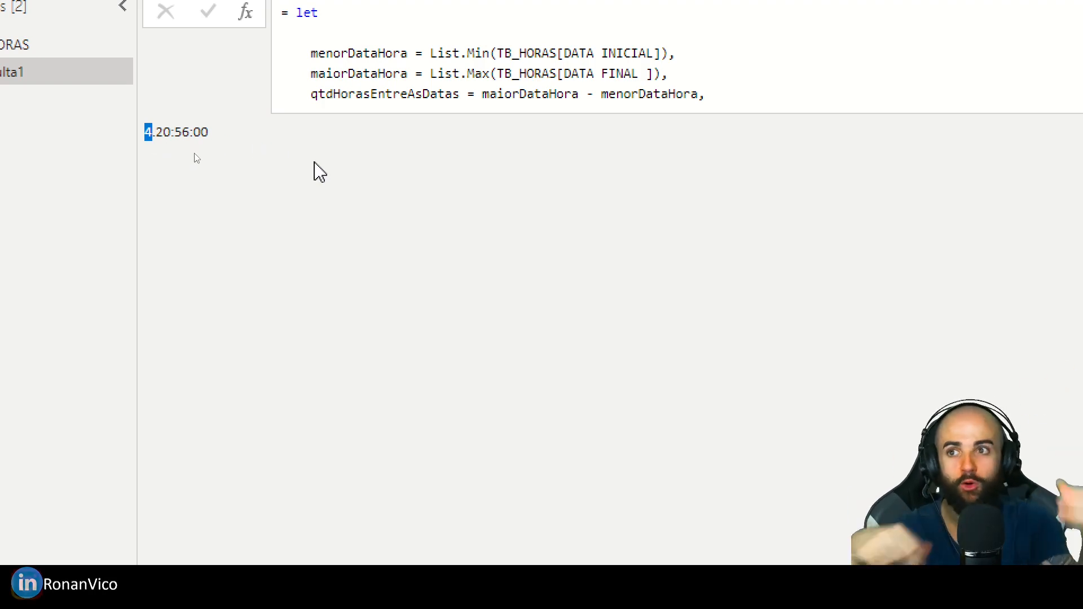
drag(144, 136, 224, 135)
click(173, 141)
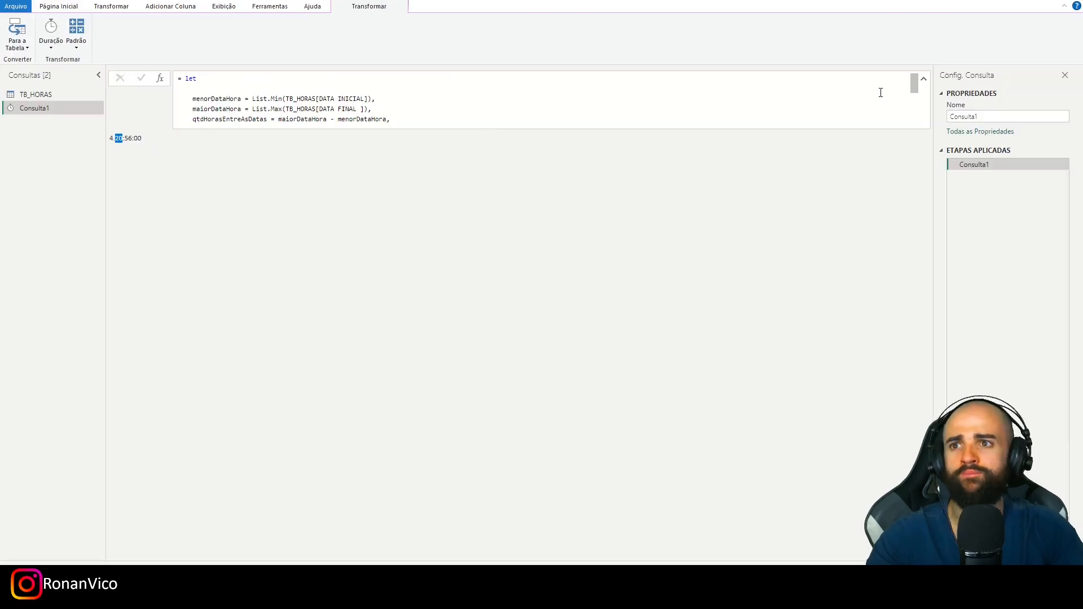
drag(124, 138, 132, 139)
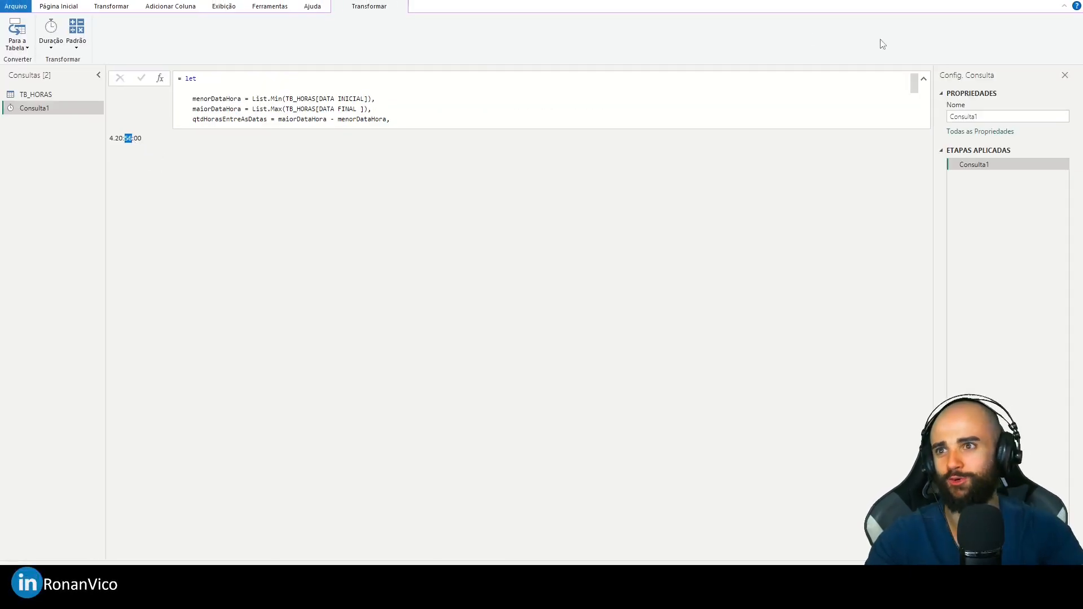
- In the formula bar, add a line beneath qtdHorasEntreAsDatas defining dias as Duration.Days(qtdHorasEntreAsDatas)
click(923, 79)
click(923, 78)
scroll(290, 101, down, 1)
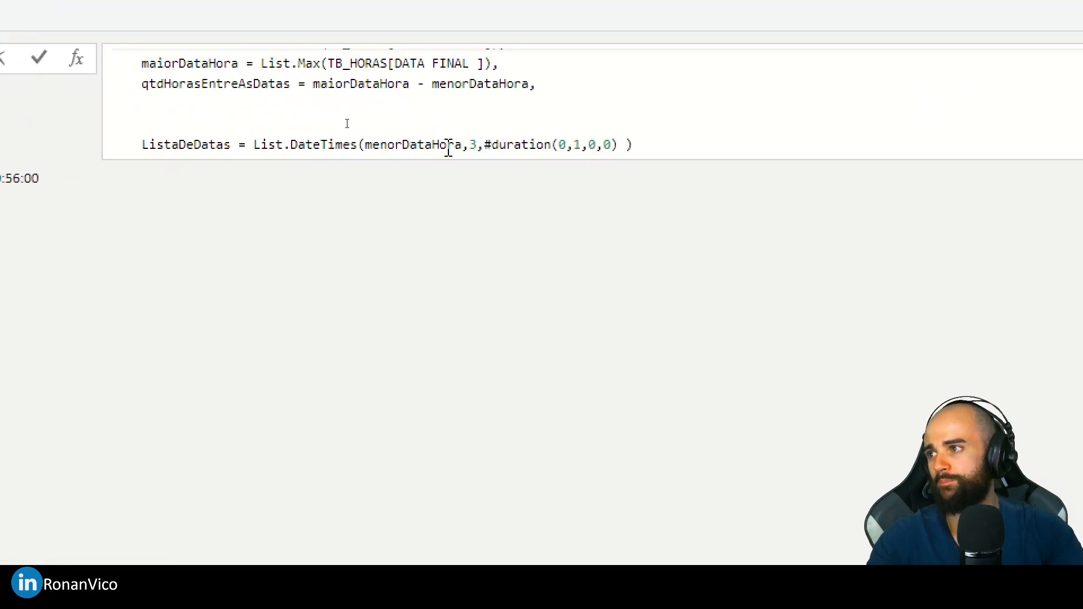
scroll(447, 114, down, 1)
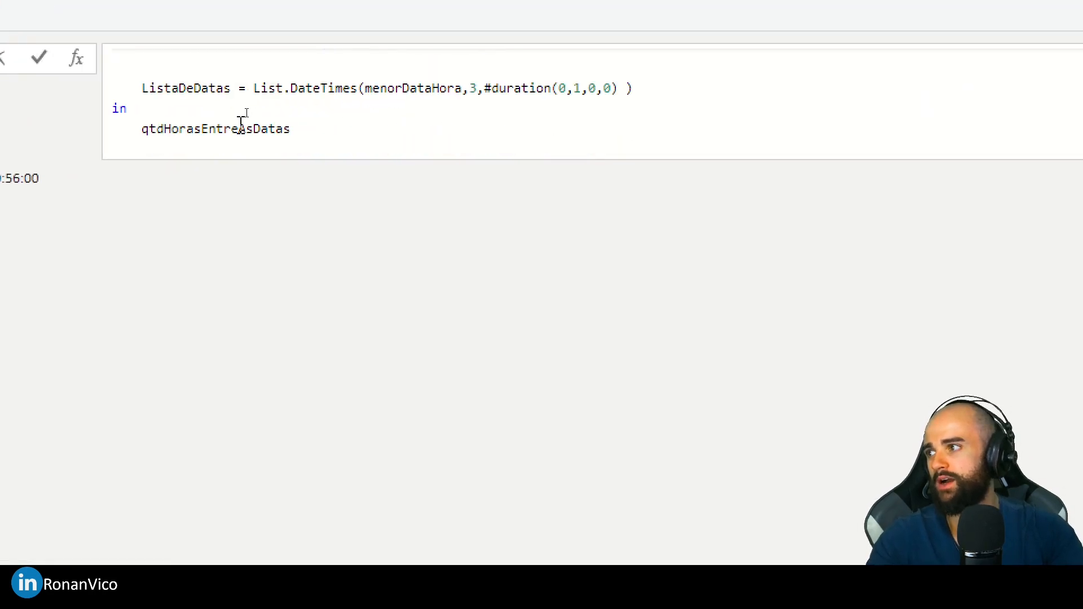
click(299, 131)
scroll(323, 130, up, 1)
click(320, 90)
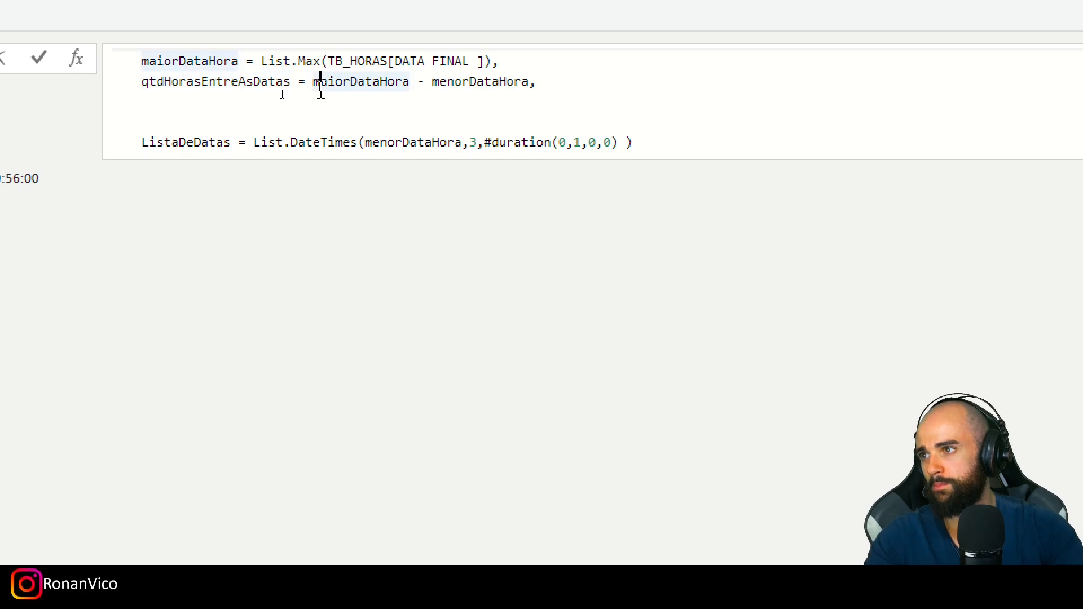
key(End)
click(235, 105)
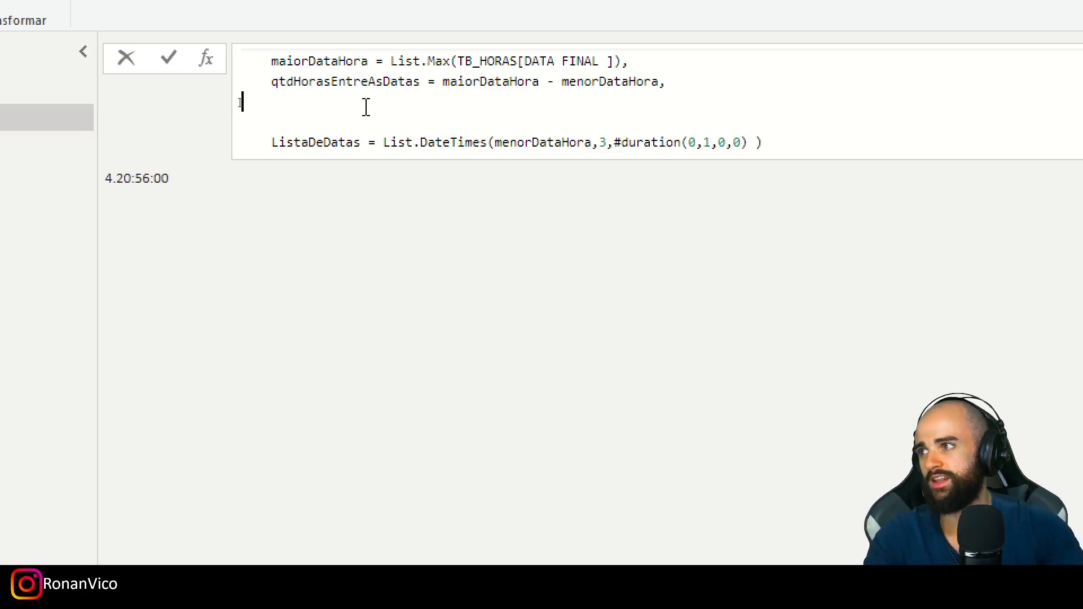
click(436, 95)
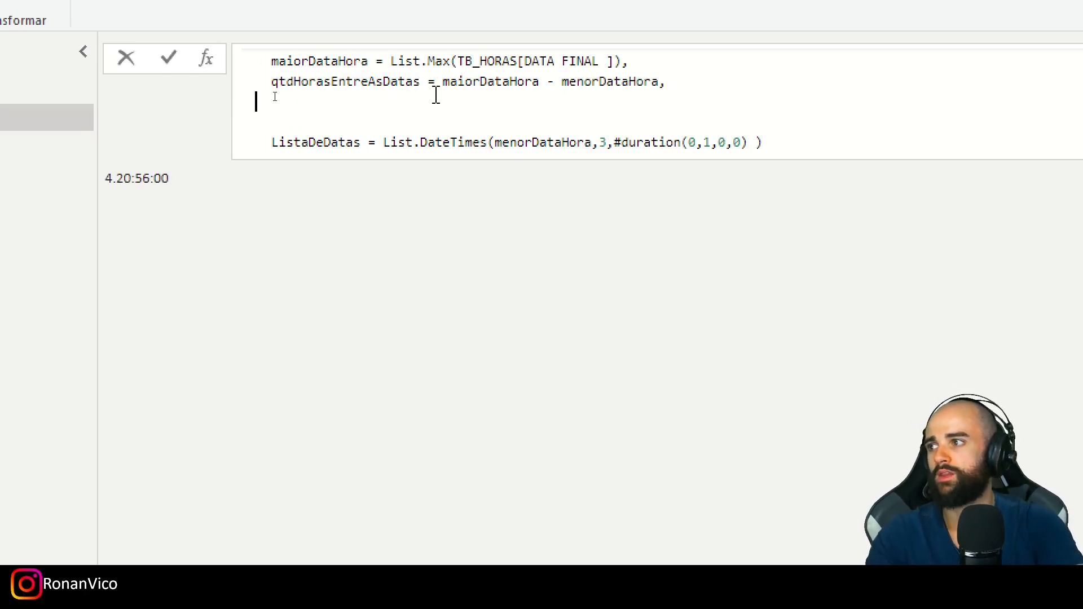
text(dias = Durati)
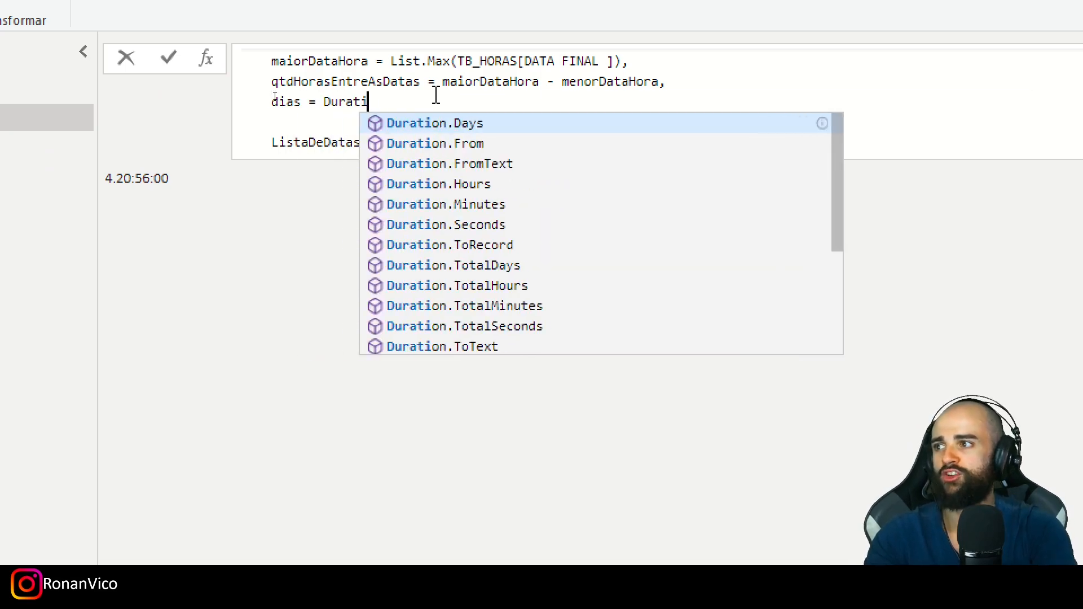
text(on.Days()
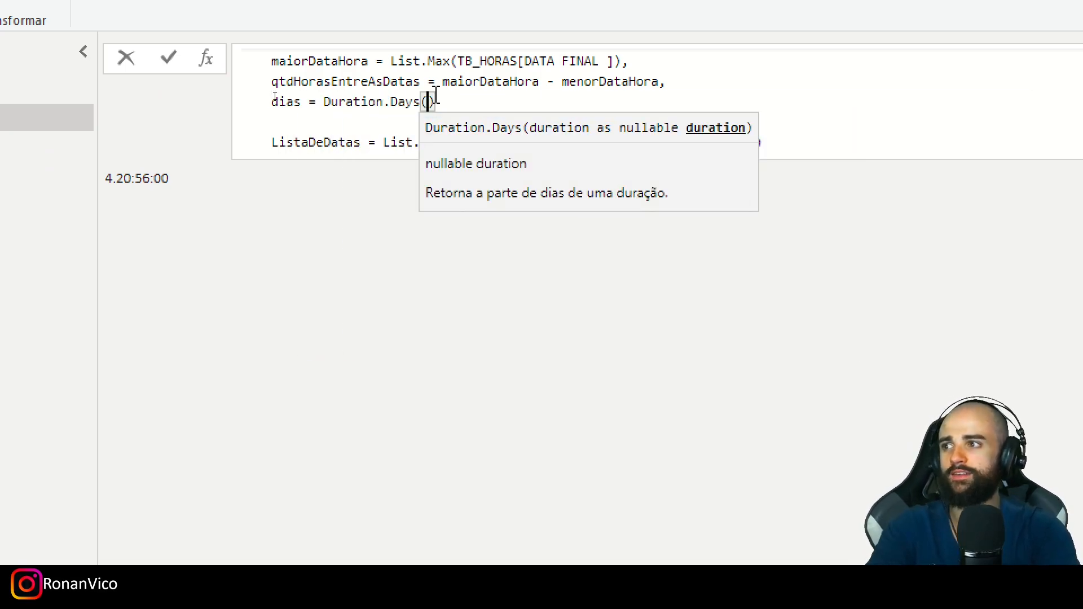
double_click(374, 82)
key(ctrl+c)
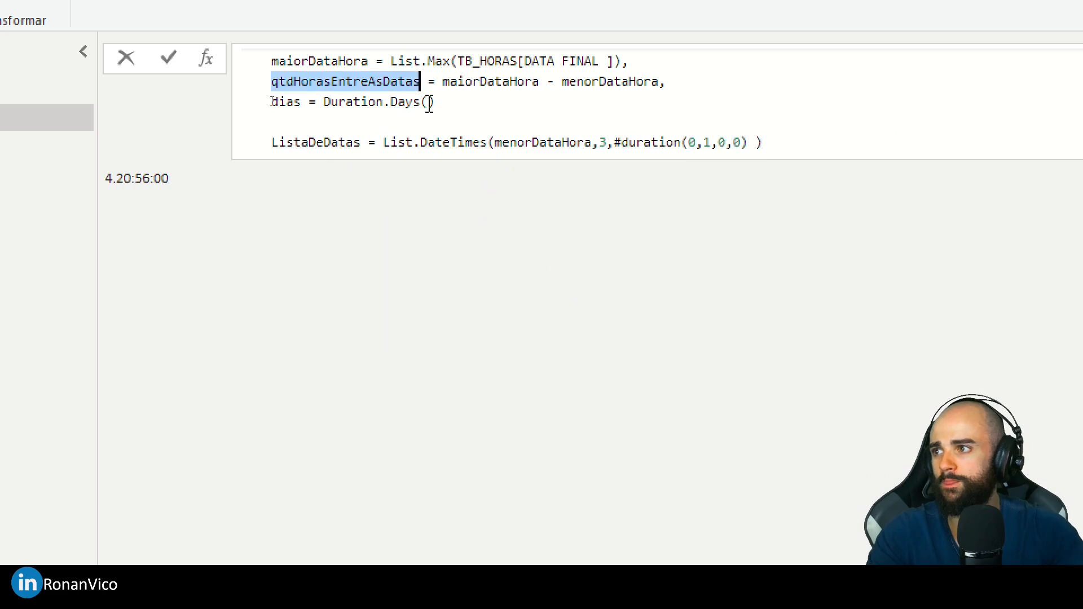
click(428, 101)
key(ctrl+v)
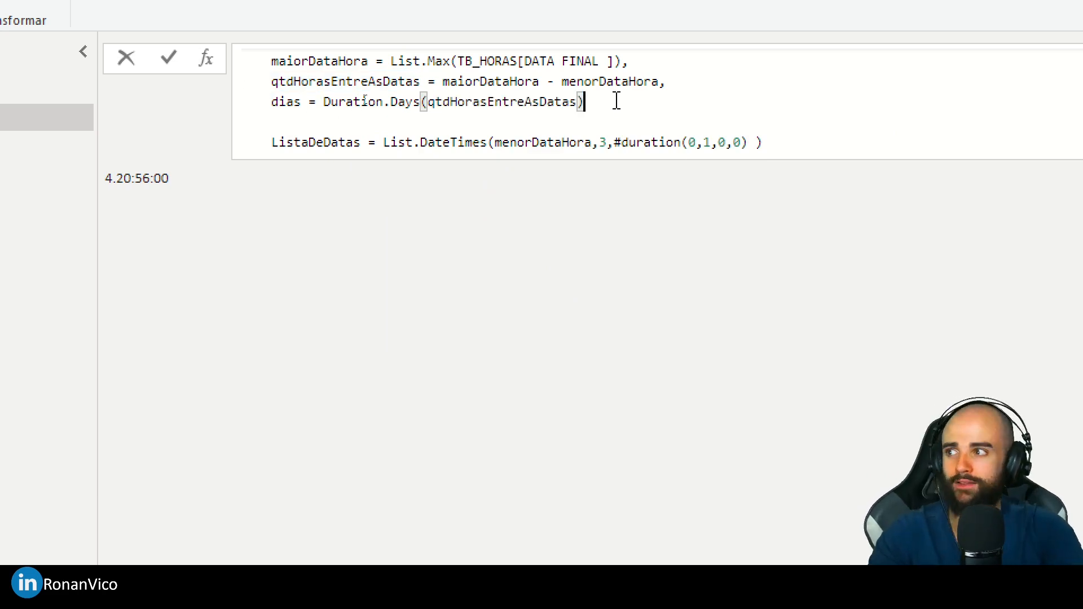
- Rename the dias variable to diasEmHoras and multiply its Duration.Days result by 24, ending the line with a comma
click(325, 104)
double_click(305, 104)
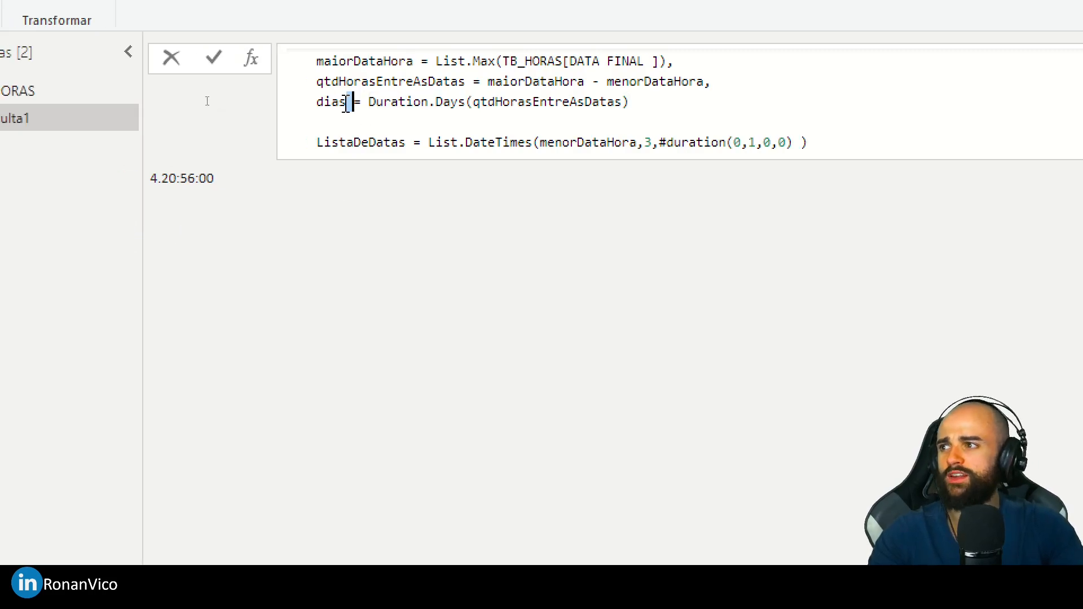
text(EmHoras)
key(End)
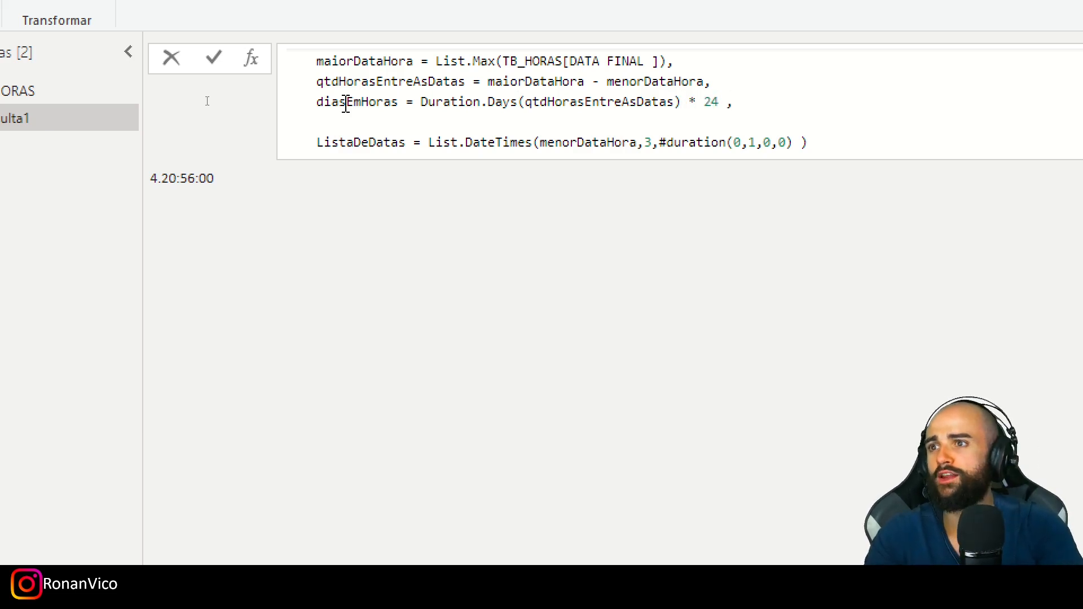
click(368, 109)
click(182, 188)
key(ctrl+a)
click(176, 199)
double_click(374, 105)
- Define horasDaDtHora as Duration.Hours(qtdHorasEntreAsDatas) on the line below diasEmHoras
click(372, 123)
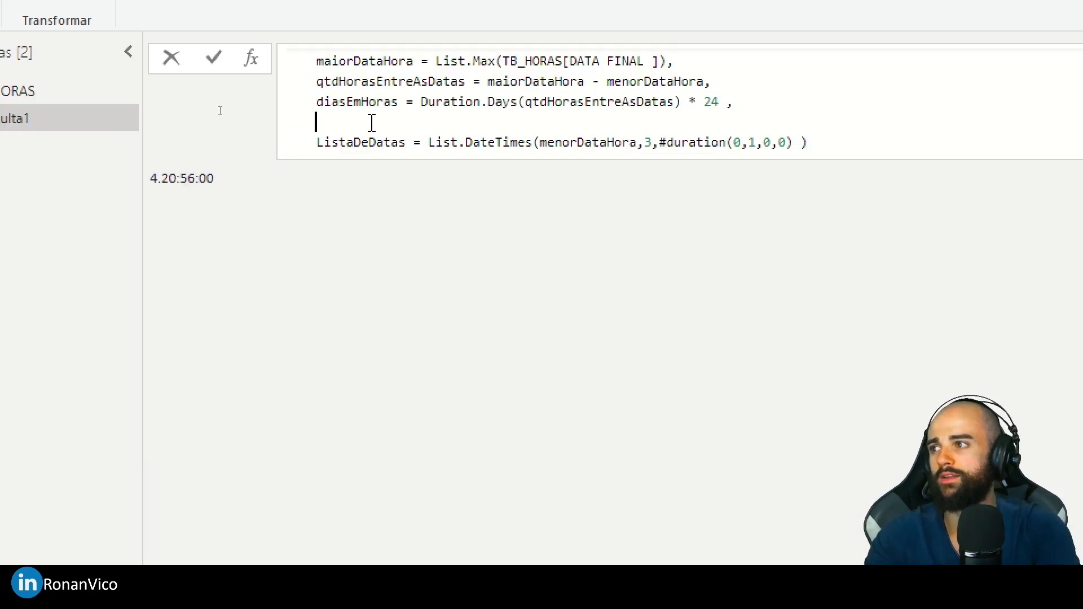
text(horasD)
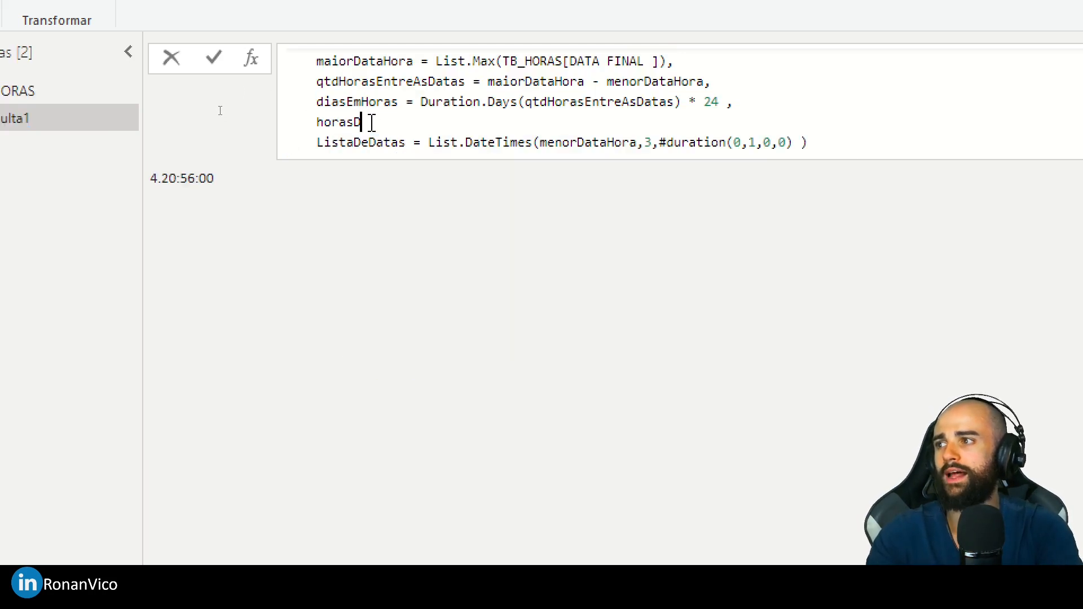
text(aDtHora = Duration.Hour)
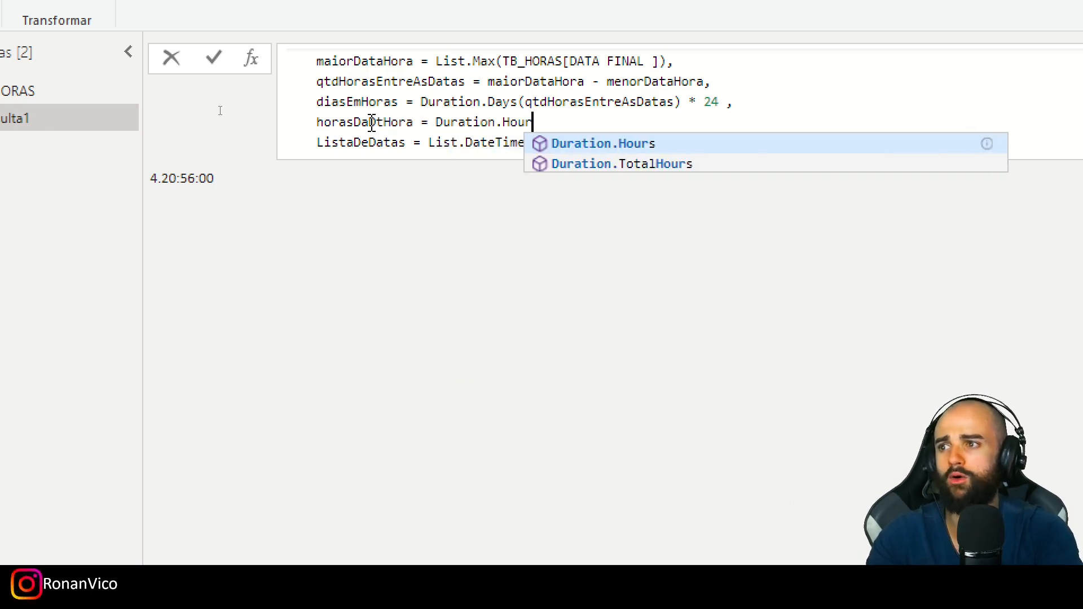
text(s(qtd)
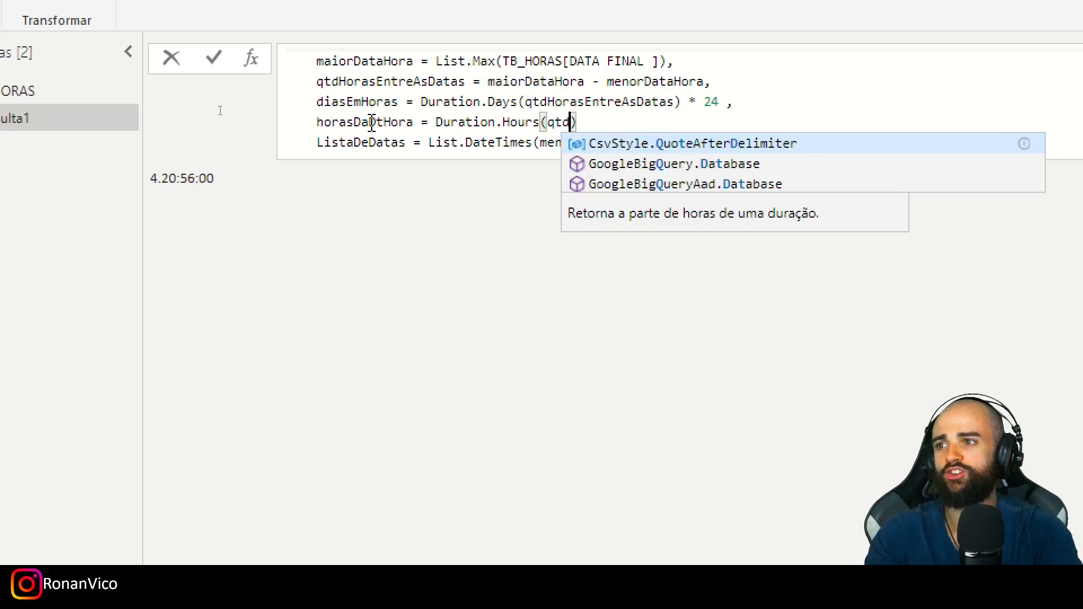
double_click(591, 104)
key(ctrl+c)
double_click(568, 120)
key(ctrl+v)
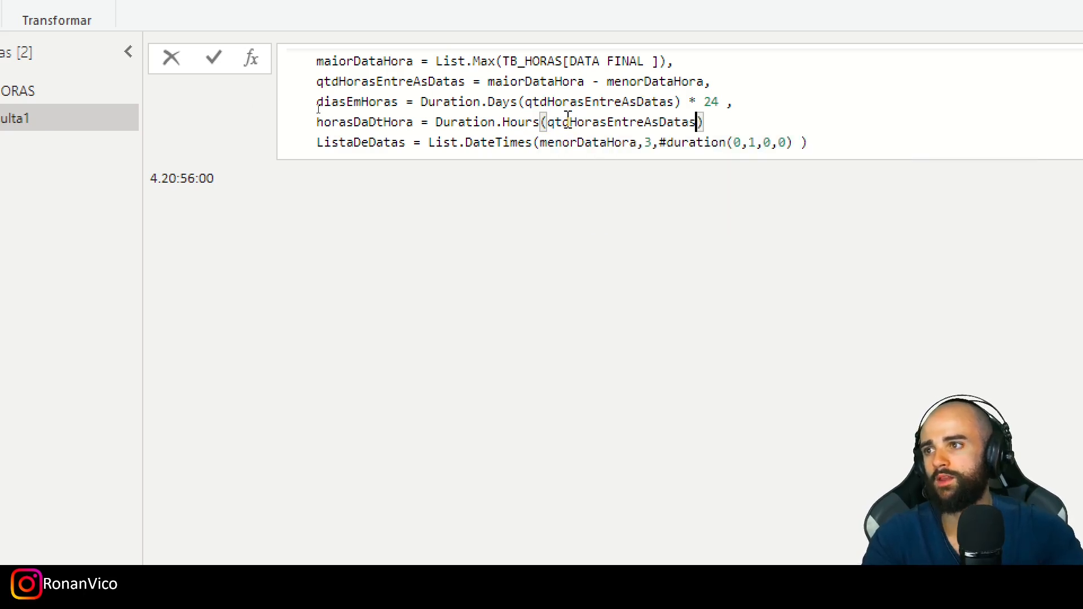
- Add +1 and a trailing comma to the horasDaDtHora expression and apply the formula
drag(310, 89, 406, 112)
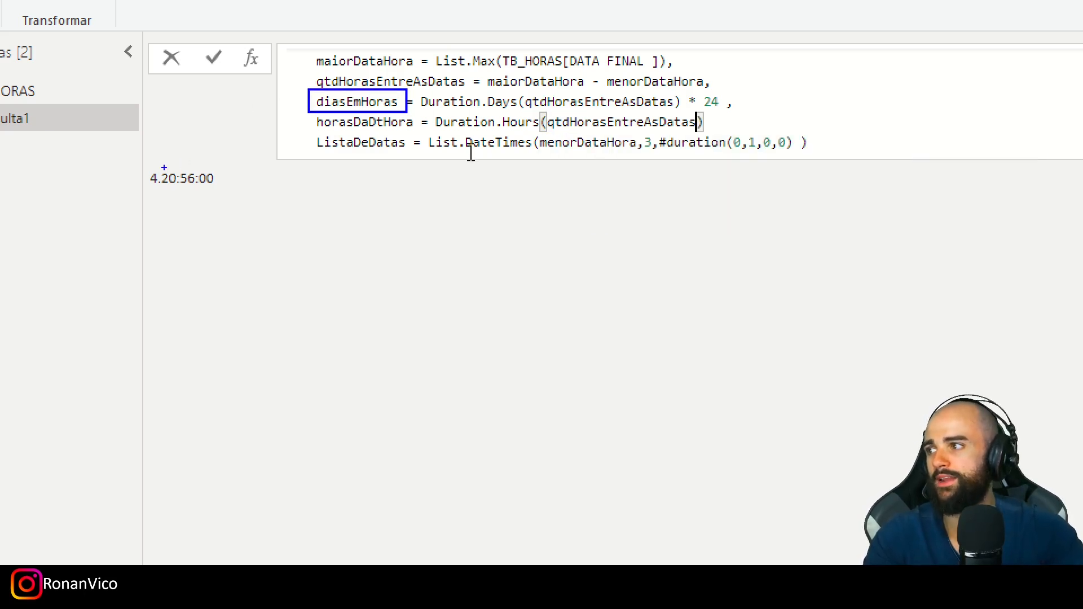
drag(157, 184, 161, 187)
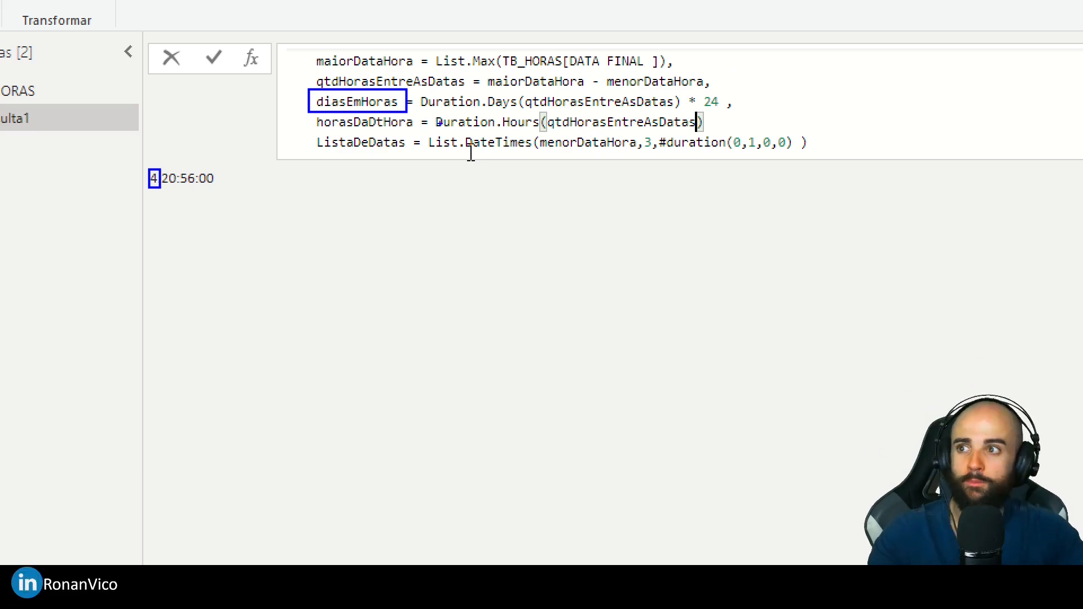
drag(476, 118, 716, 131)
drag(445, 138, 197, 168)
key(Escape)
click(699, 123)
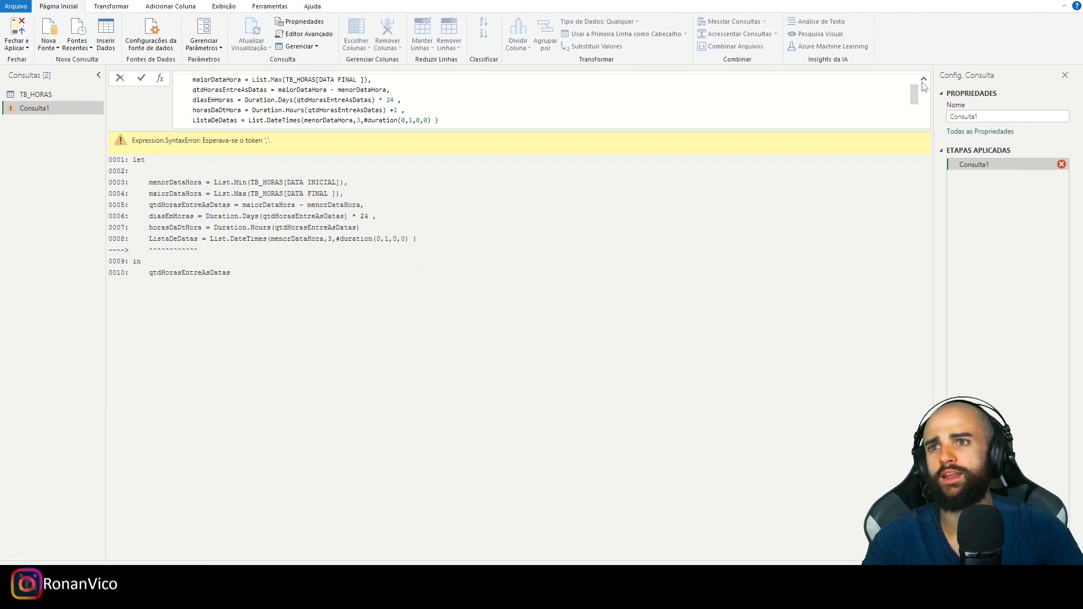
key(Return)
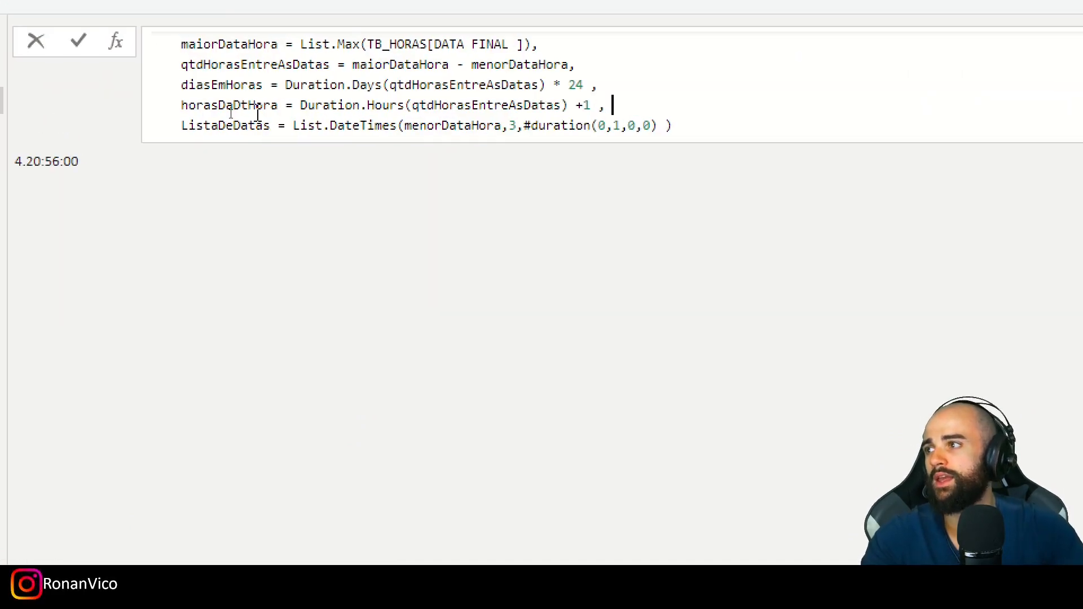
double_click(221, 85)
double_click(228, 105)
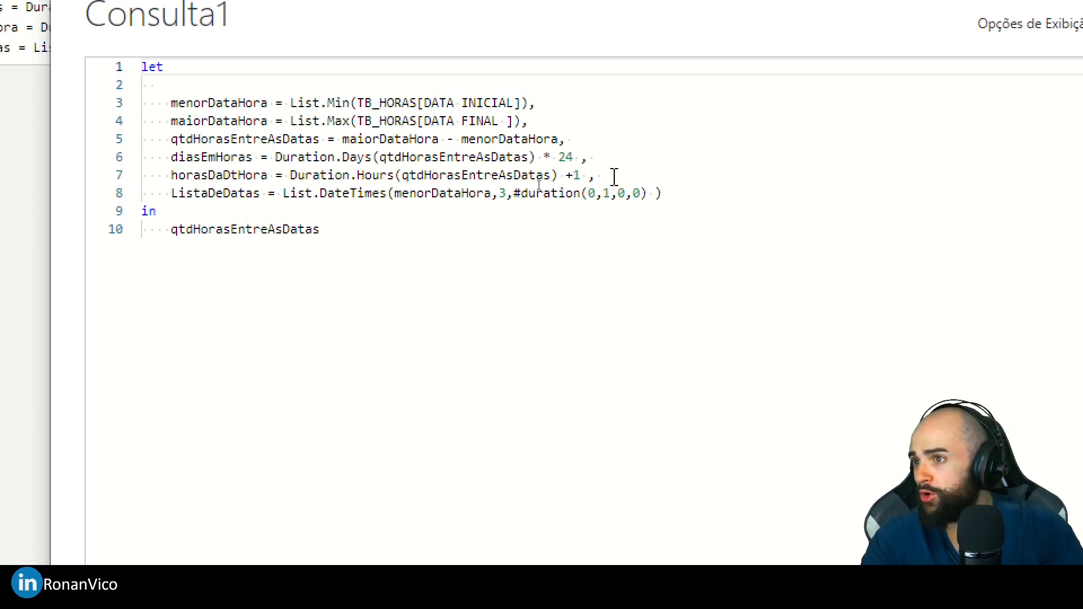
click(615, 177)
key(Escape)
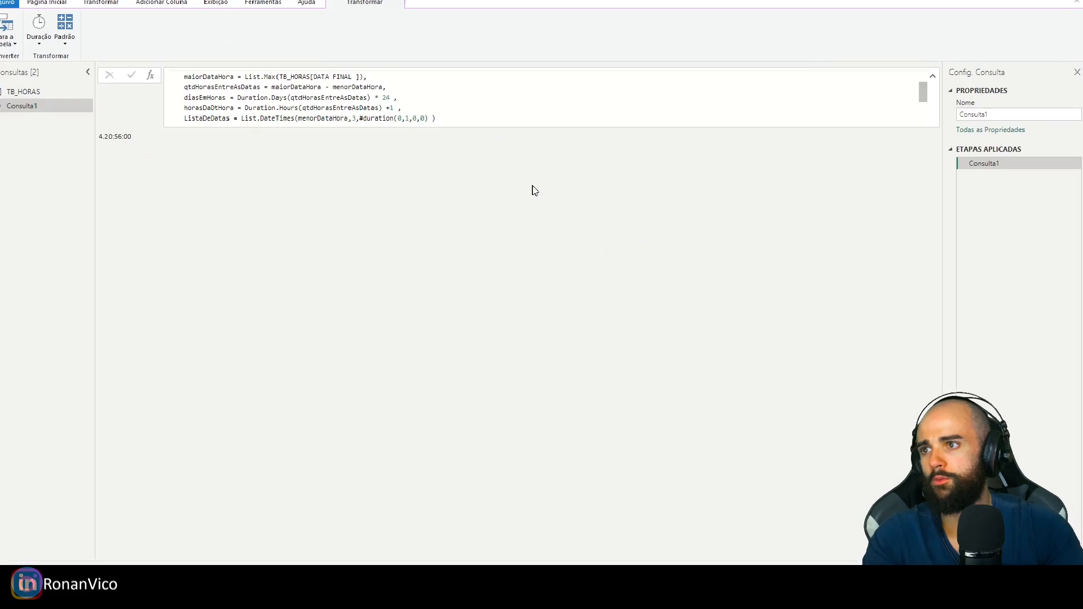
- In the advanced editor, add a line below horasDaDtHora defining totalDeHorasEntreDatas as diasEmHoras + horasDaDtHora, ending with a comma
key(alt+2)
click(534, 186)
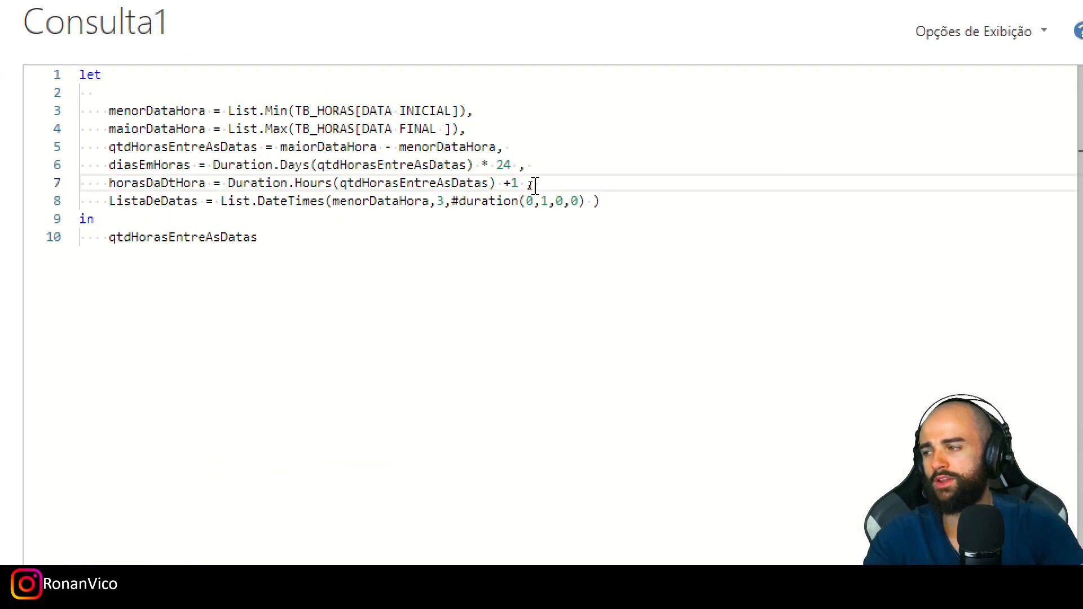
key(Return)
text(totalDeHorasEntreDatas =)
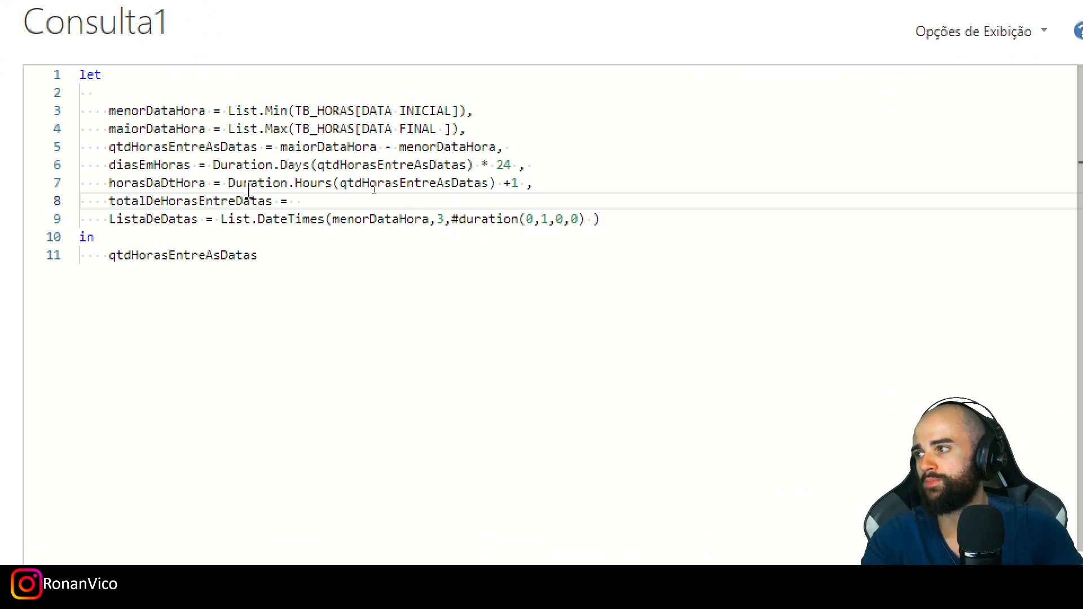
double_click(164, 166)
click(304, 202)
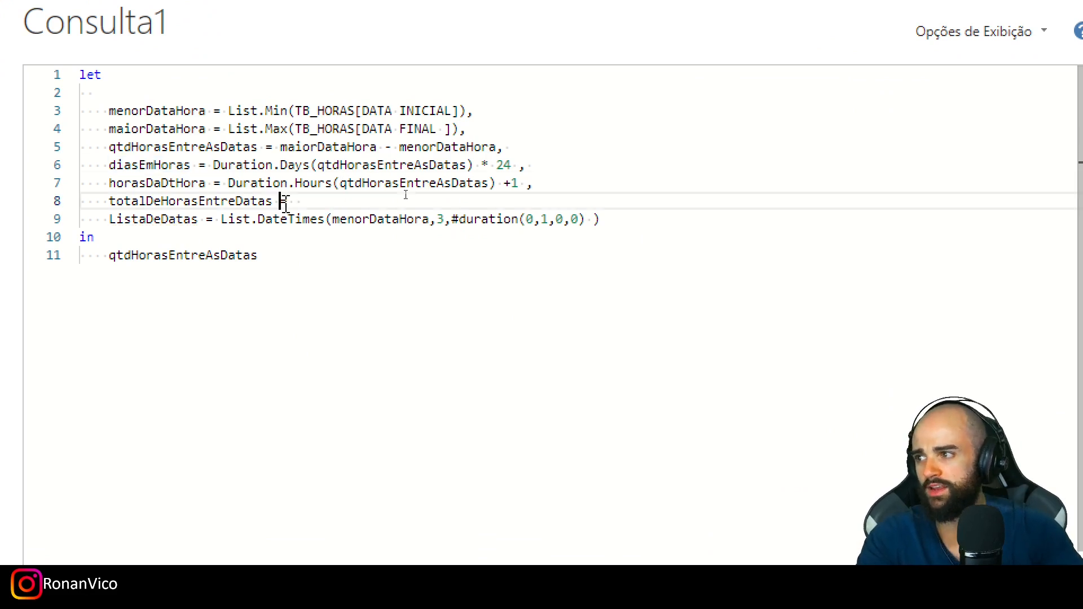
key(ctrl+v)
text(+ horasD)
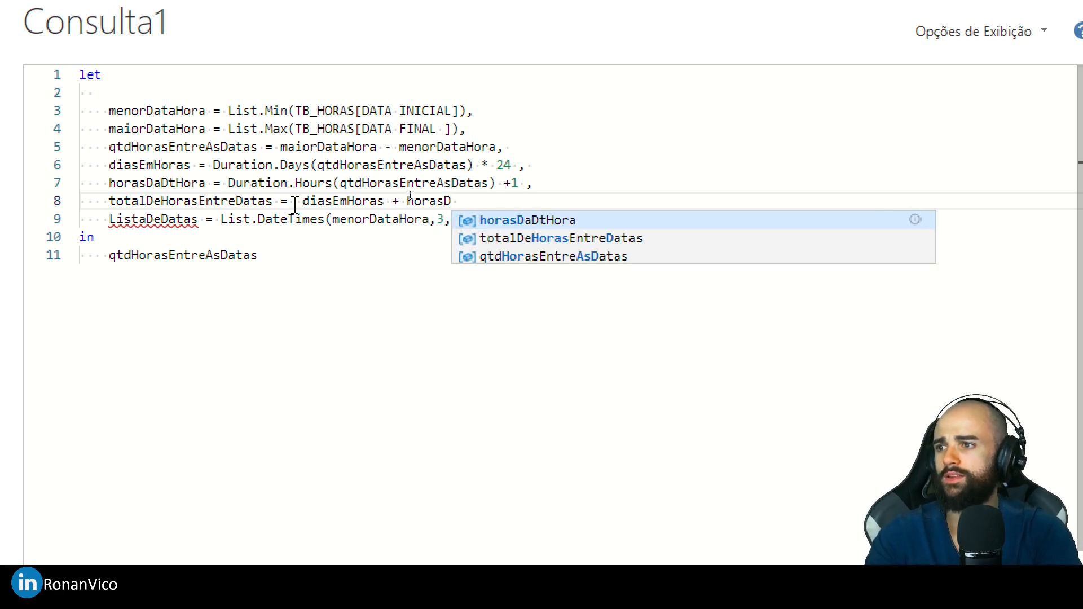
key(Tab)
key(End)
- Make Consulta1 return totalDeHorasEntreDatas after the in clause and apply the code
double_click(232, 205)
key(ctrl+c)
double_click(232, 245)
double_click(234, 249)
key(ctrl+v)
click(748, 468)
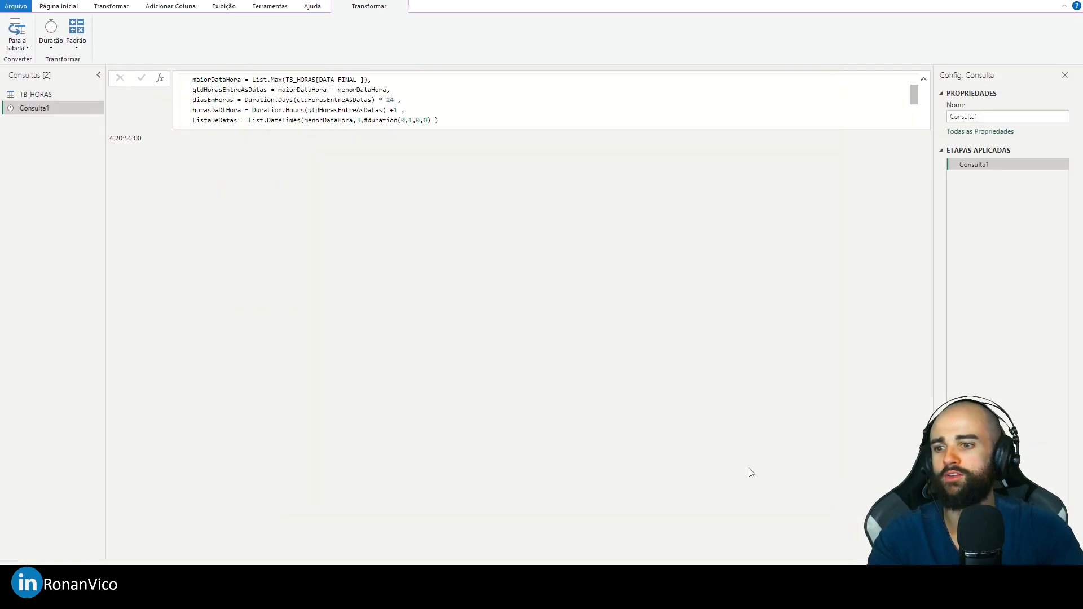
double_click(117, 141)
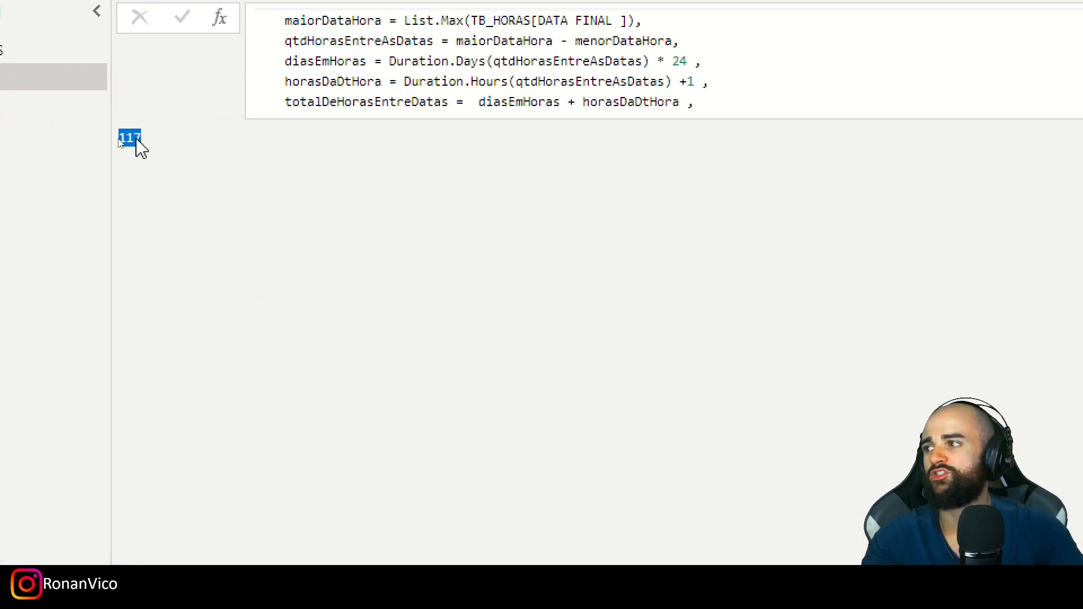
- Switch to the Excel sheet, compare the first DATA INICIAL with the DATA FINAL of REG 4, and return to Power Query
key(alt+Tab)
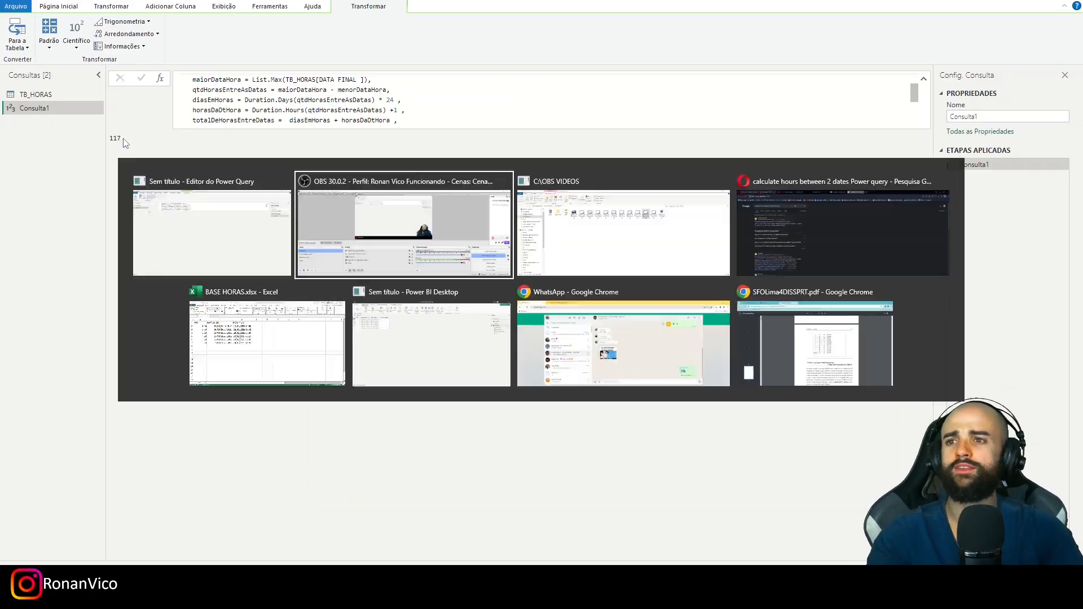
key(Escape)
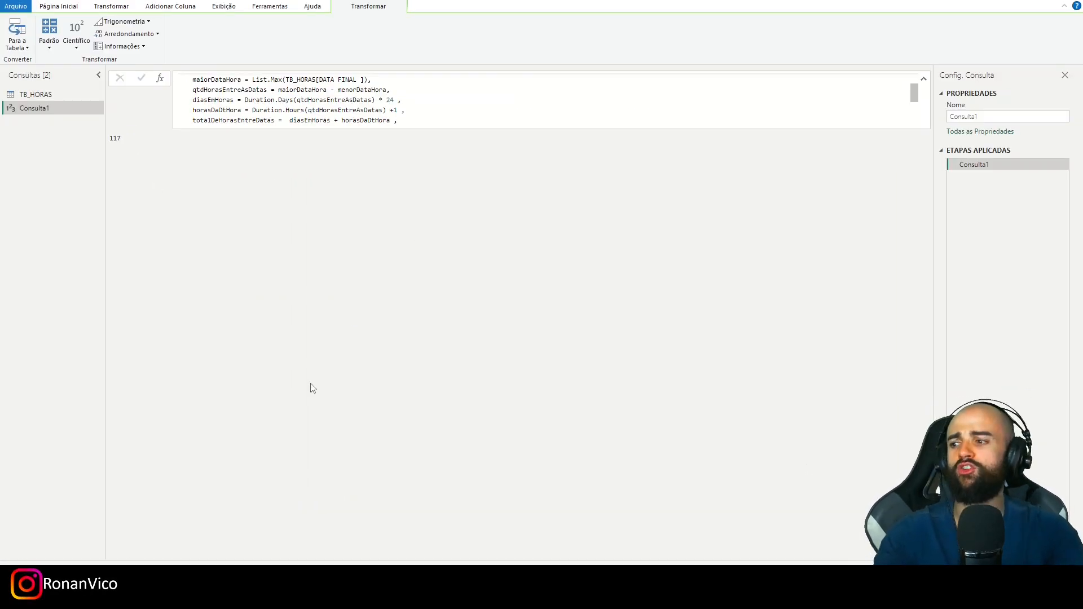
key(alt+Tab)
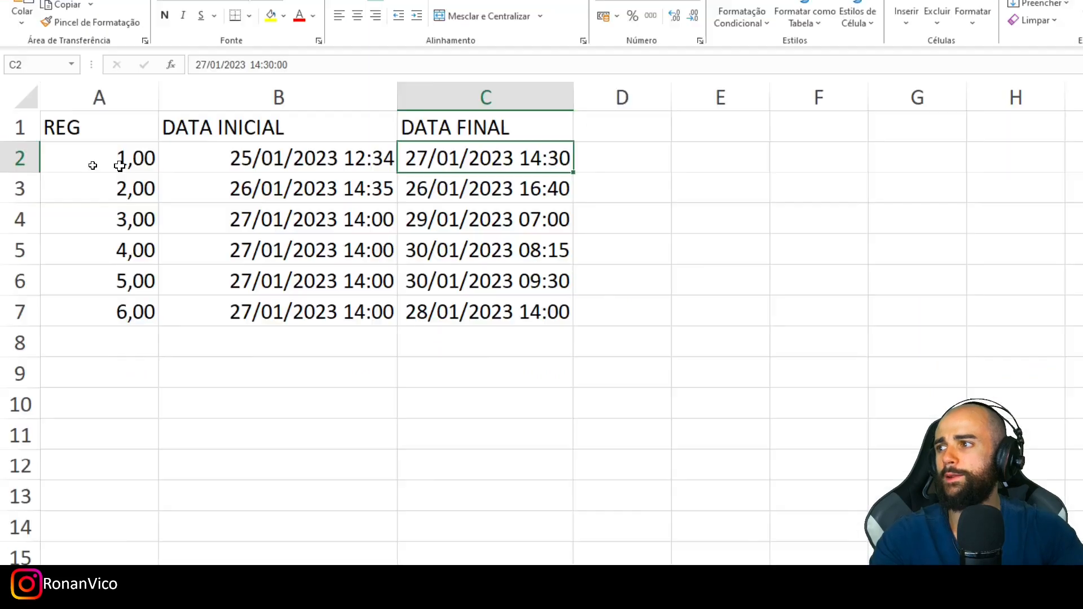
click(165, 157)
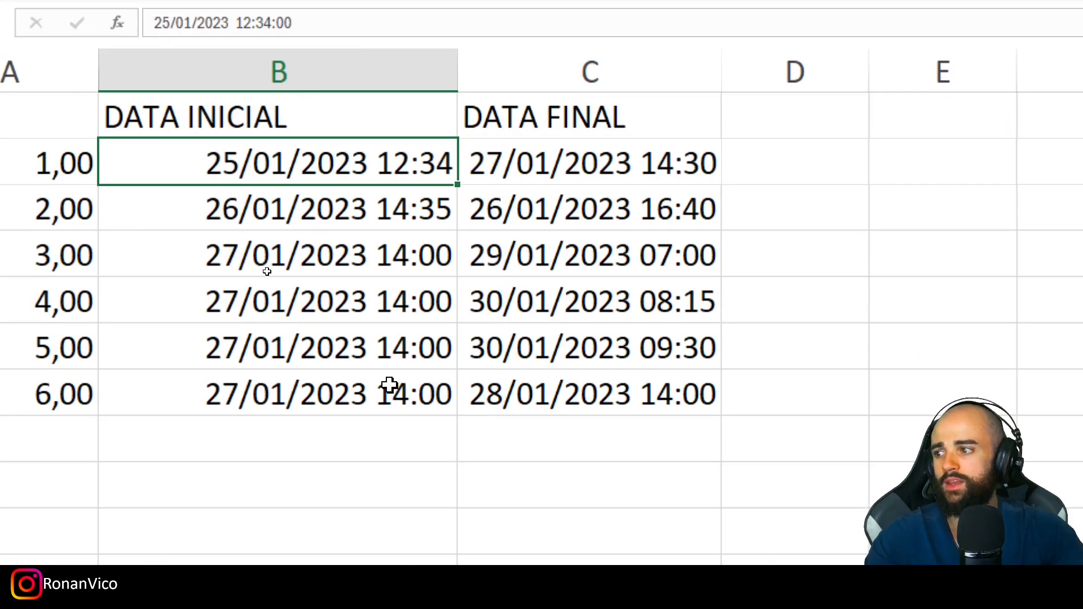
ctrl+click(573, 309)
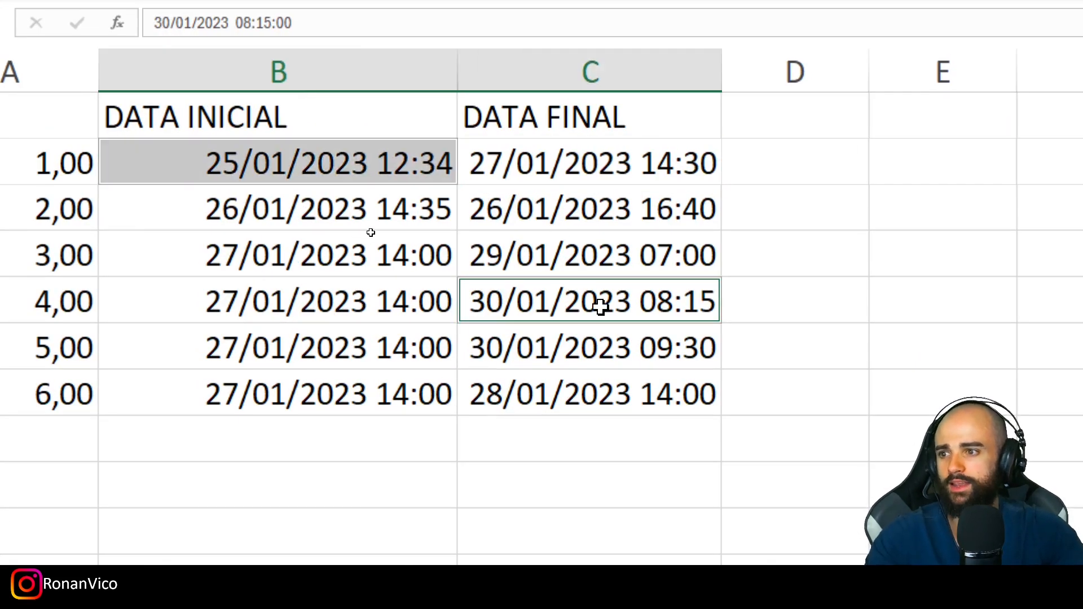
click(673, 308)
ctrl+click(299, 148)
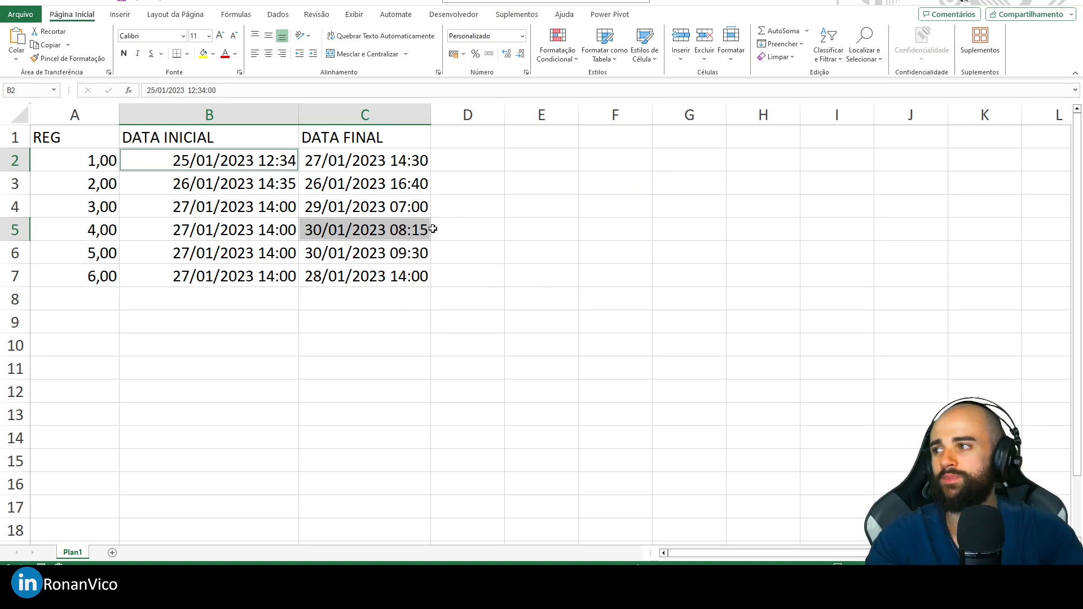
click(441, 229)
click(409, 230)
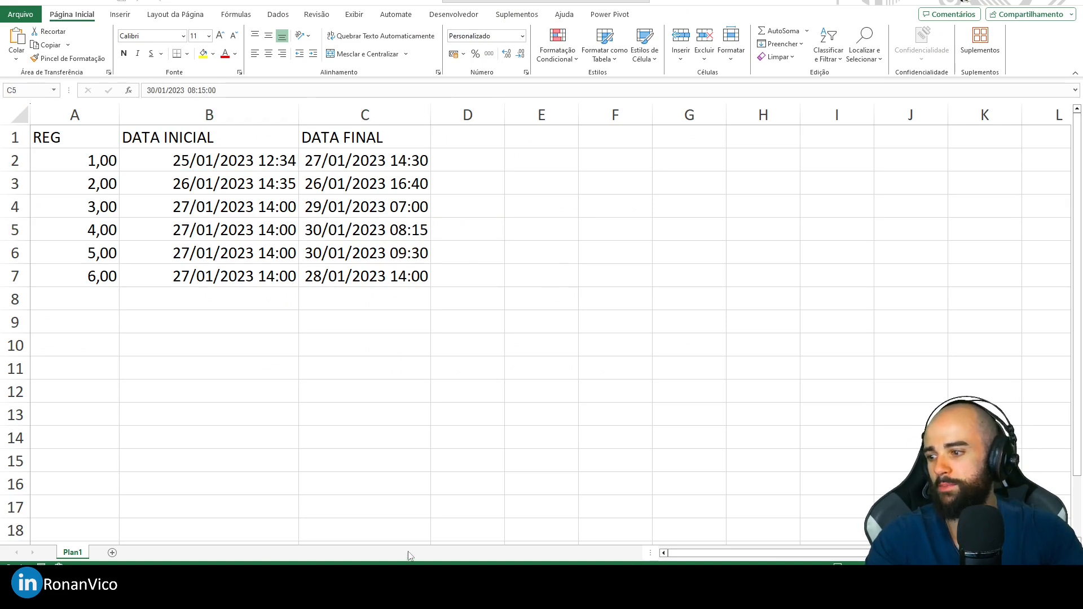
mouse_move(410, 558)
click(435, 527)
- In the advanced editor, make Consulta1 return ListaDeDatas after the in clause and apply the code
scroll(529, 109, down, 1)
scroll(529, 109, up, 1)
scroll(529, 109, down, 1)
scroll(217, 117, down, 1)
key(alt+1)
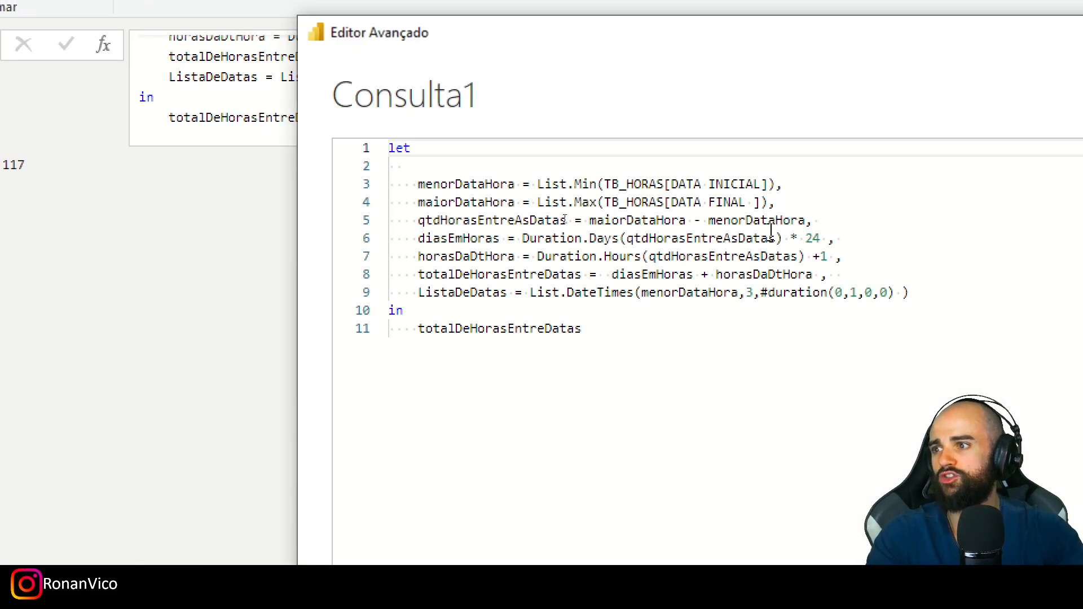
click(809, 342)
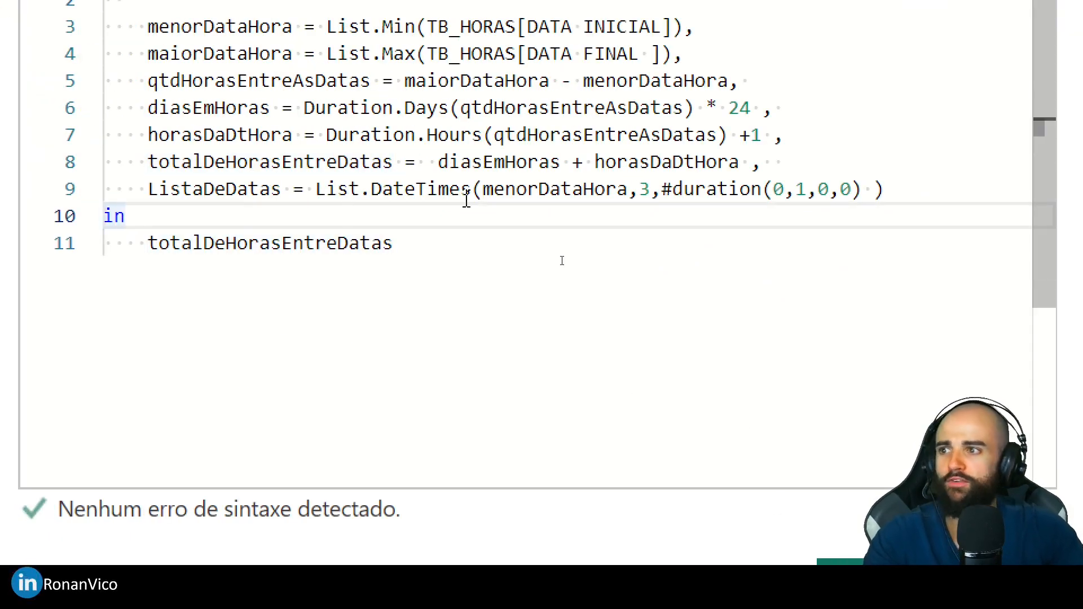
click(648, 189)
double_click(237, 191)
key(ctrl+c)
double_click(252, 239)
key(ctrl+v)
click(708, 455)
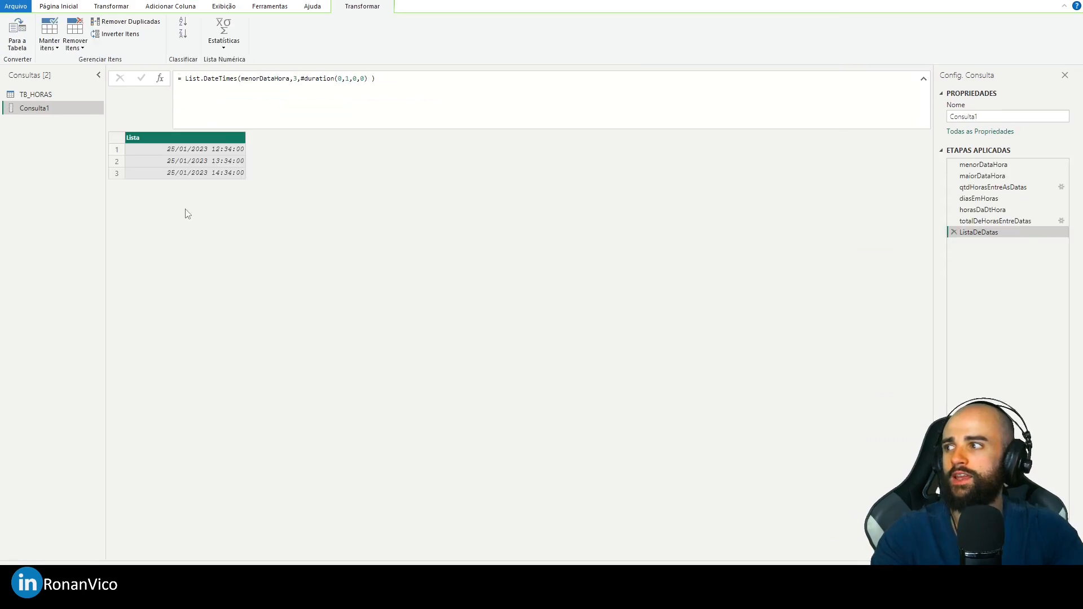
- Replace the count 3 in the List.DateTimes call with totalDeHorasEntreDatas in the advanced editor and apply the code
key(ctrl+s)
click(643, 389)
key(alt+2)
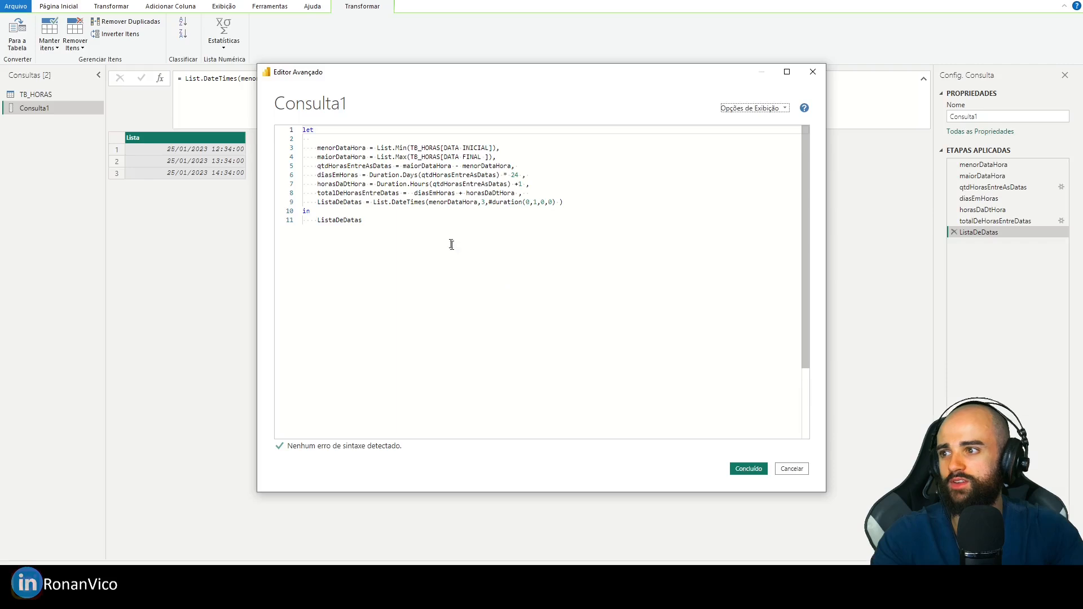
double_click(368, 193)
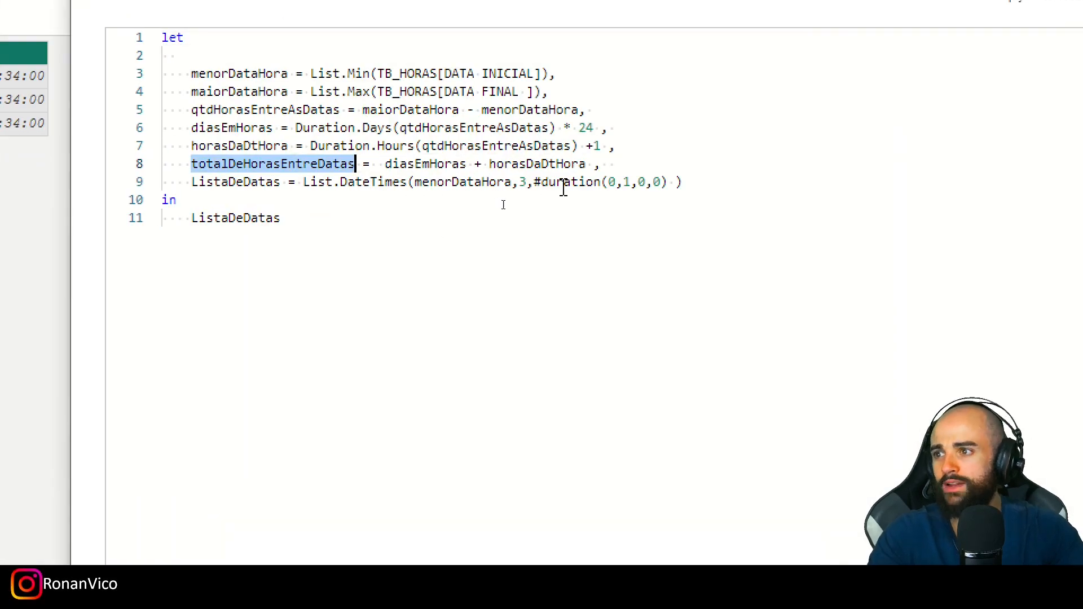
double_click(522, 182)
key(ctrl+v)
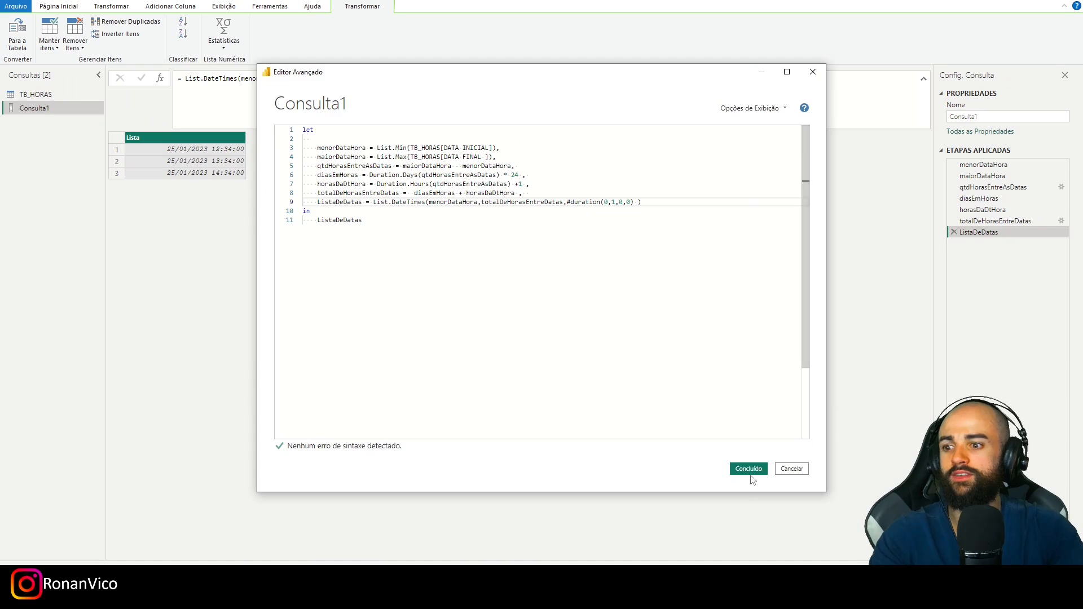
click(751, 473)
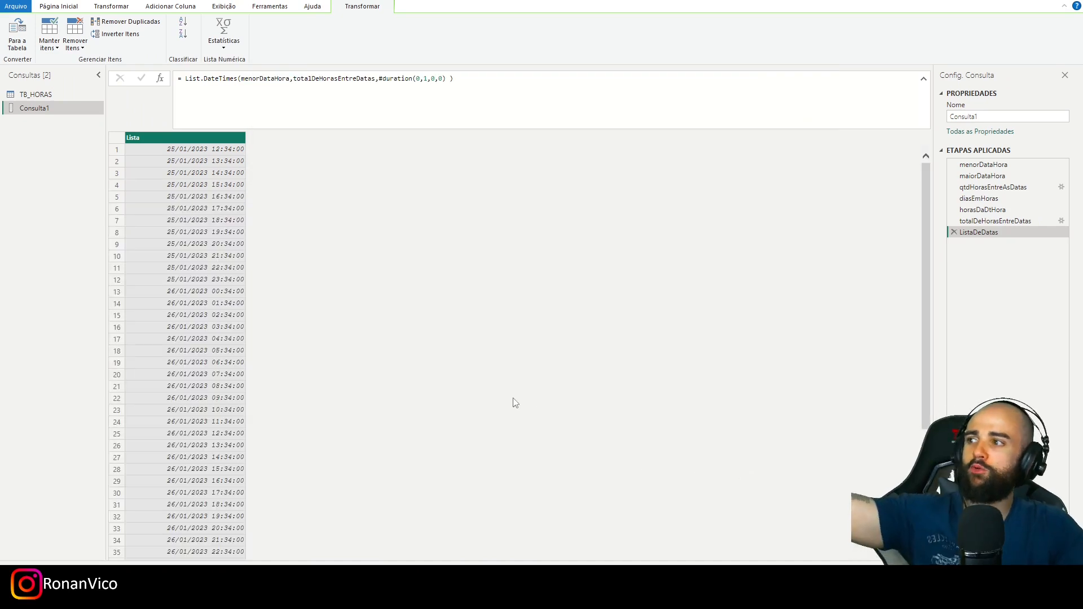
- Check the end of the hourly list against the DATA FINAL values in Excel, and review the last two applied steps
scroll(515, 399, down, 20)
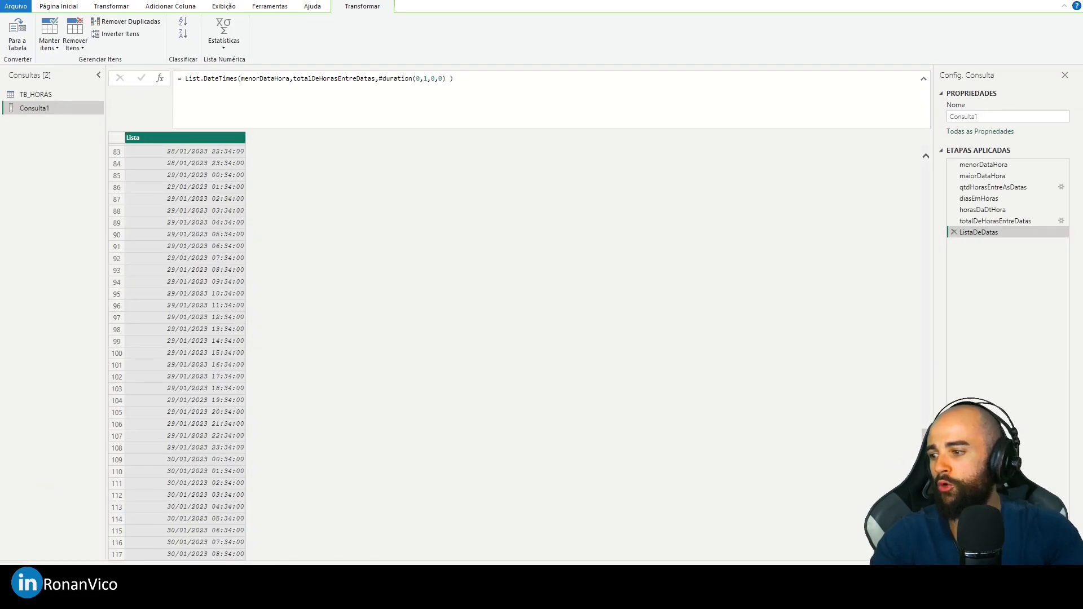
click(344, 585)
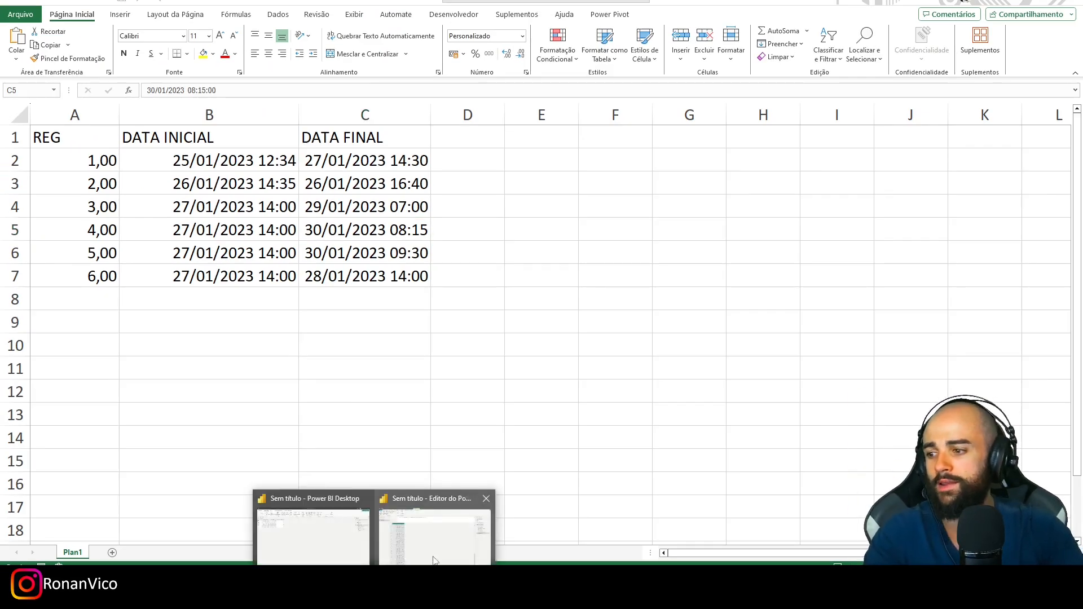
click(429, 528)
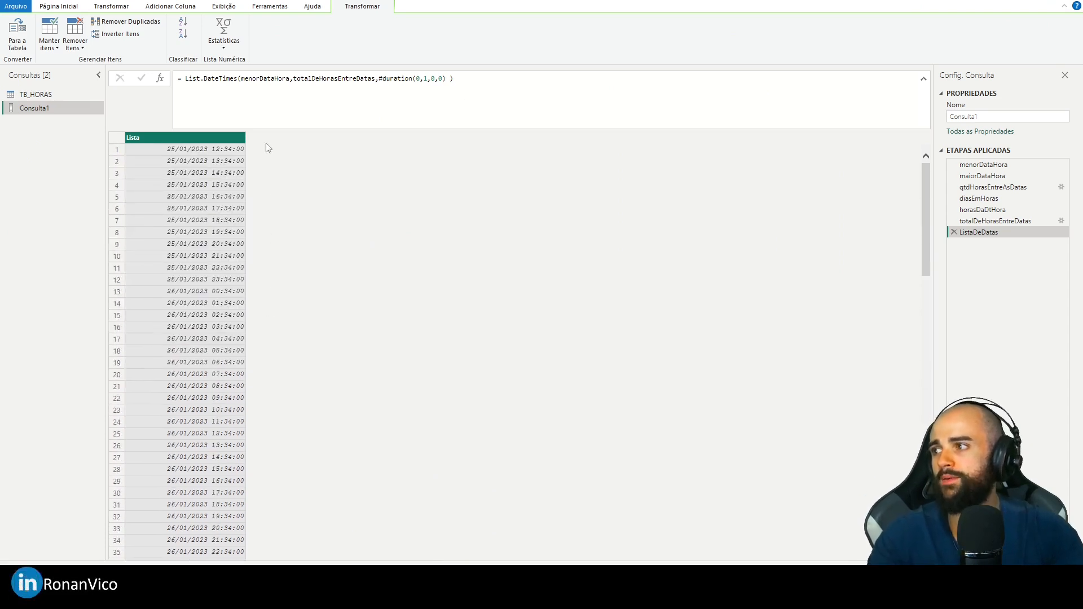
click(988, 222)
click(987, 233)
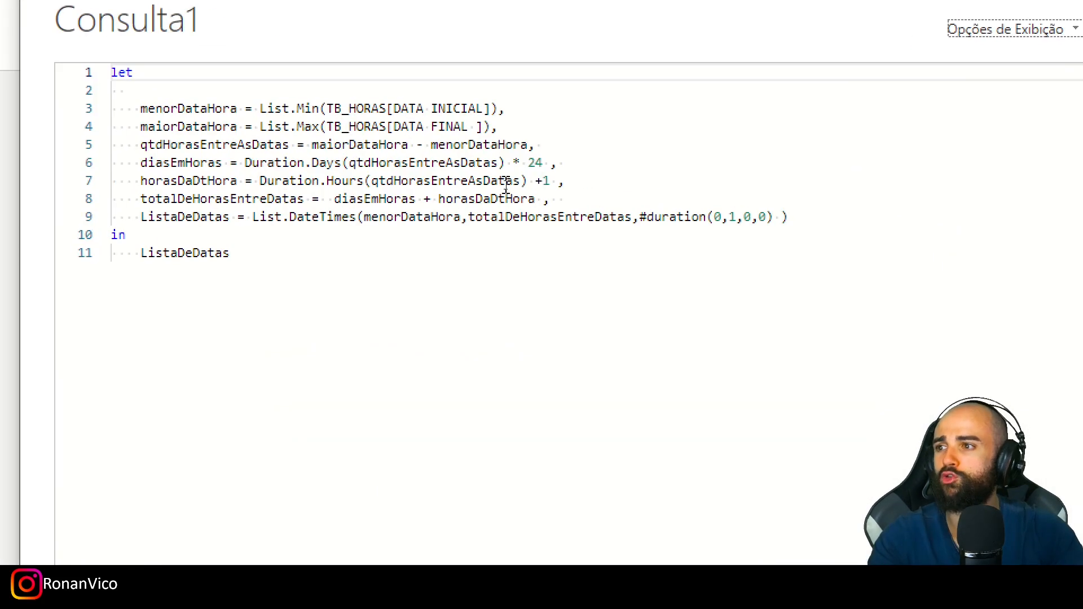
- Set the amount added to Duration.Hours in the horasDaDtHora line to 2 and apply the code
double_click(563, 195)
text(2)
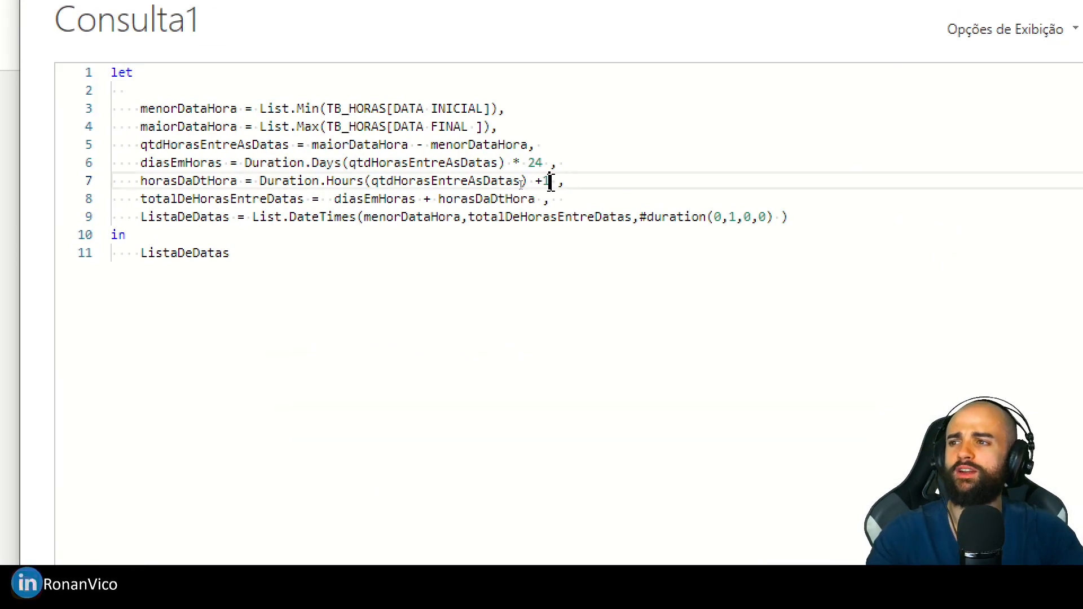
click(563, 200)
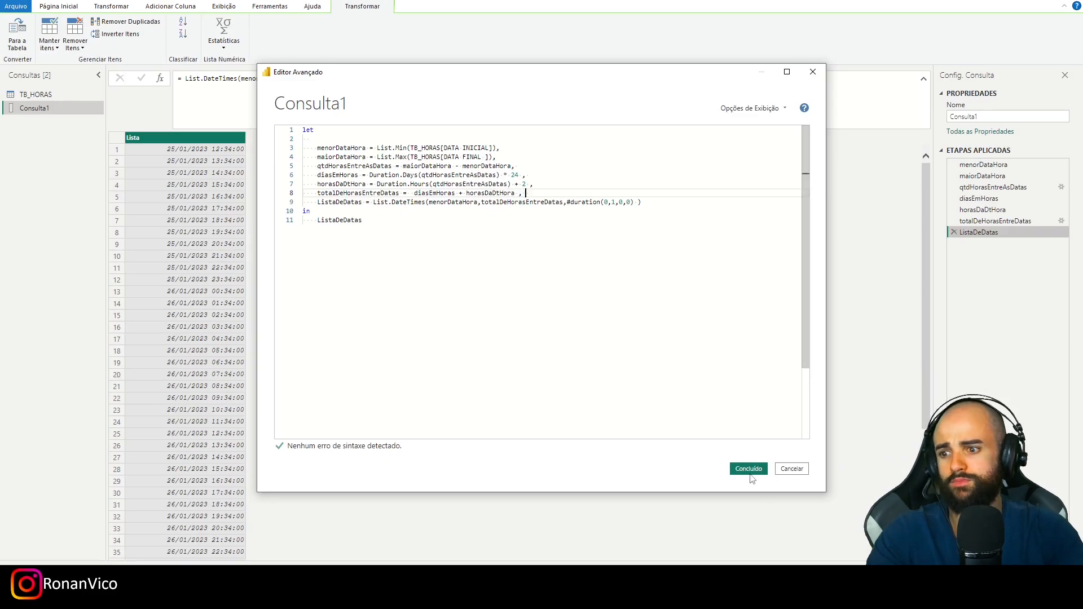
click(749, 469)
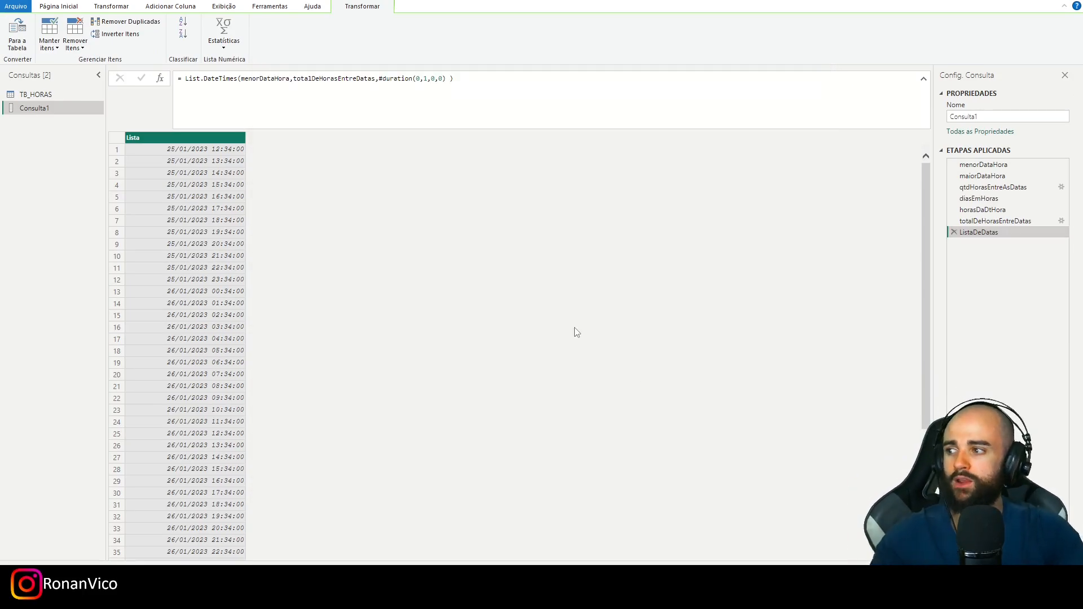
- Convert the date-time list into a table with no delimiter and extra columns shown as errors, and widen its column
click(17, 33)
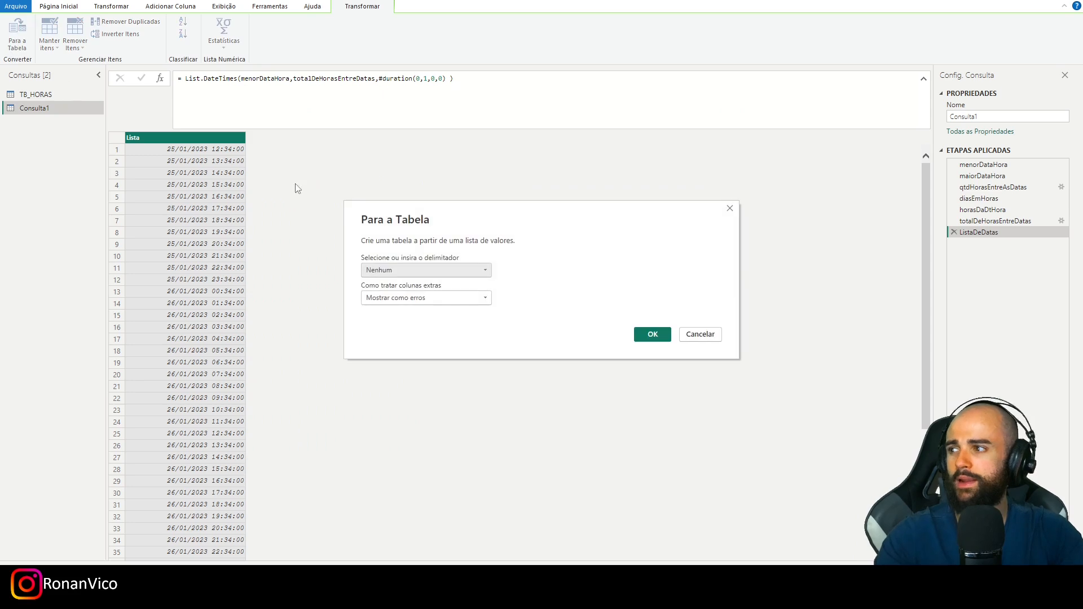
click(644, 337)
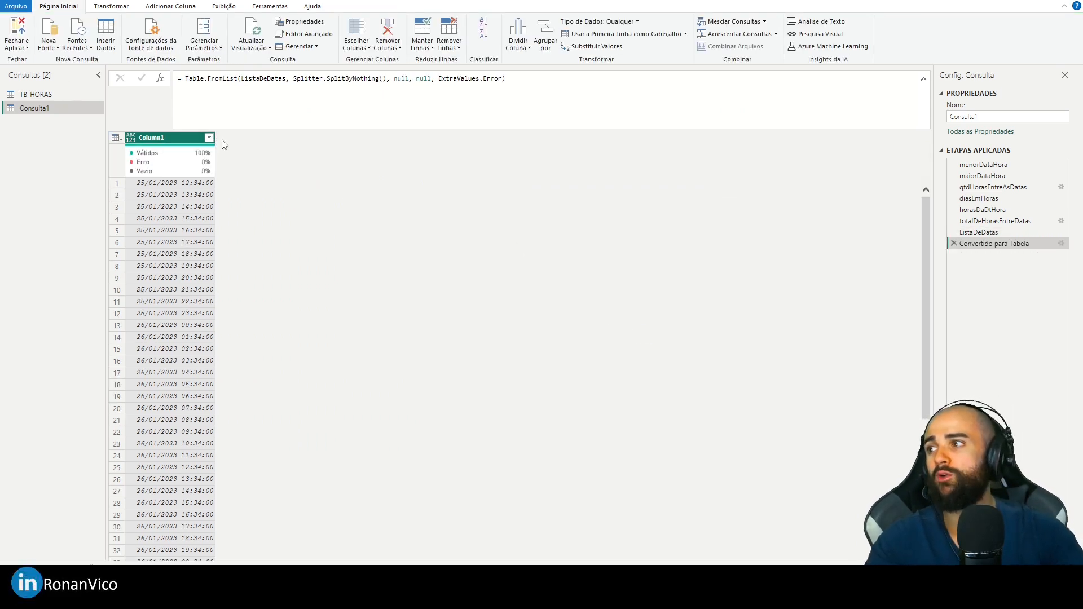
drag(216, 139, 253, 139)
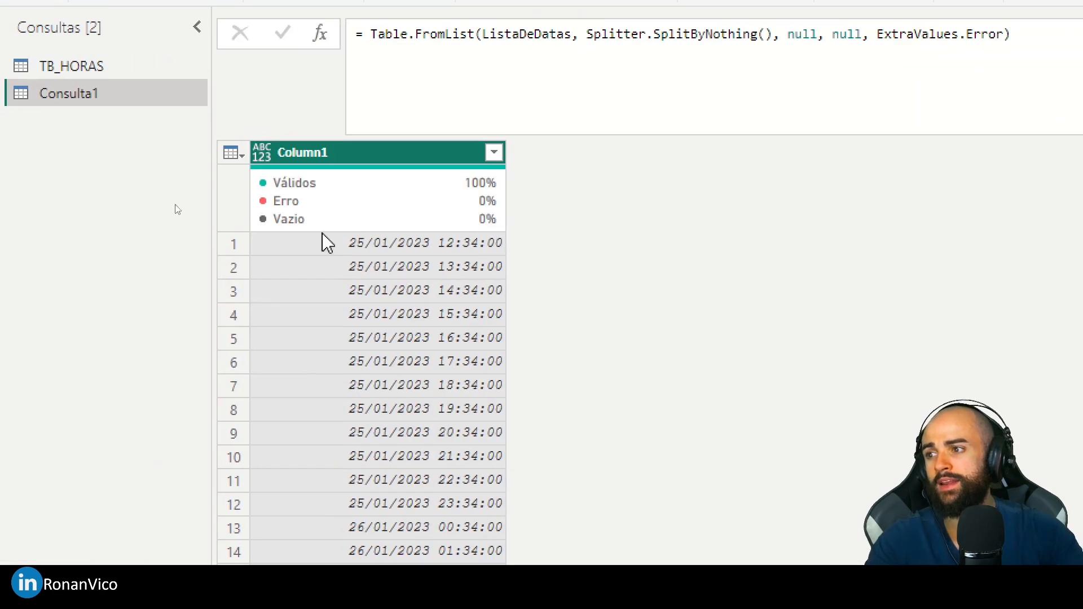
- Rename Column1 as DATA HORA and set its data type to Data/Hora
double_click(314, 153)
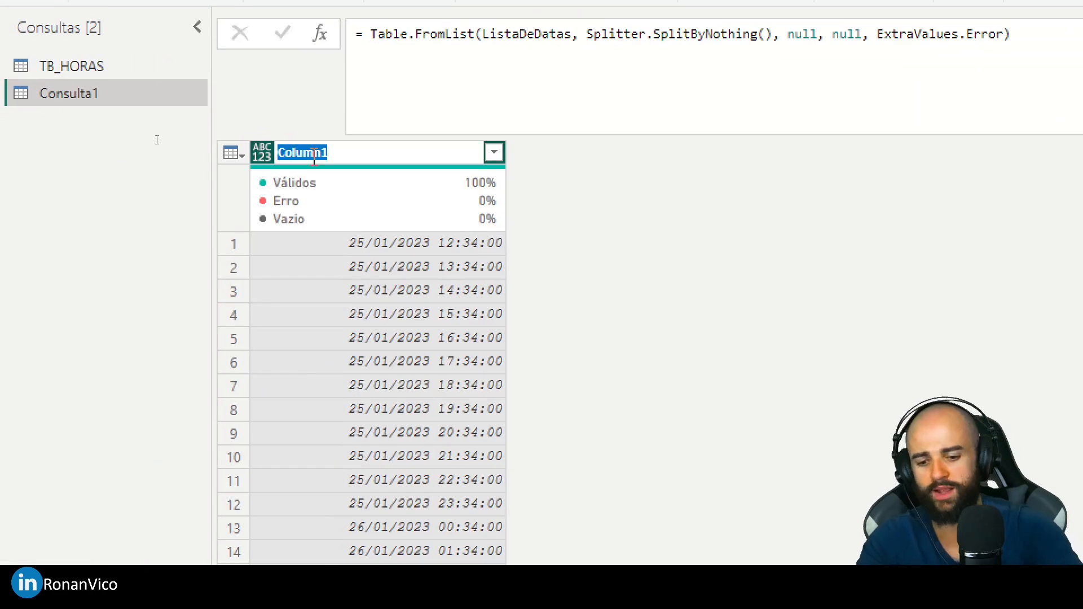
text(HOR)
key(BackSpace)
key(BackSpace)
text(DATAHORA)
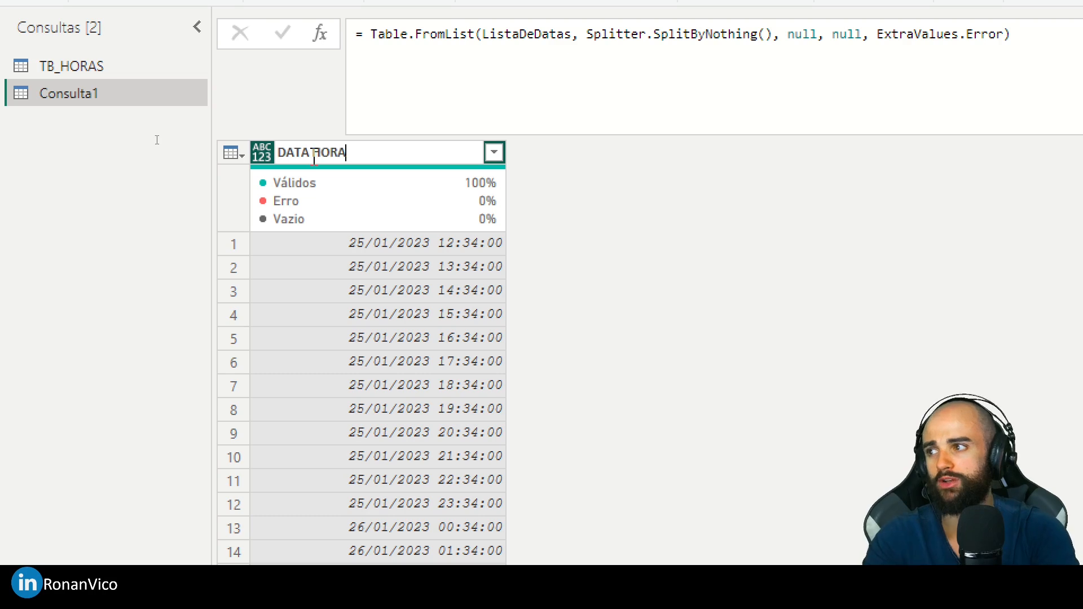
key(Return)
click(262, 153)
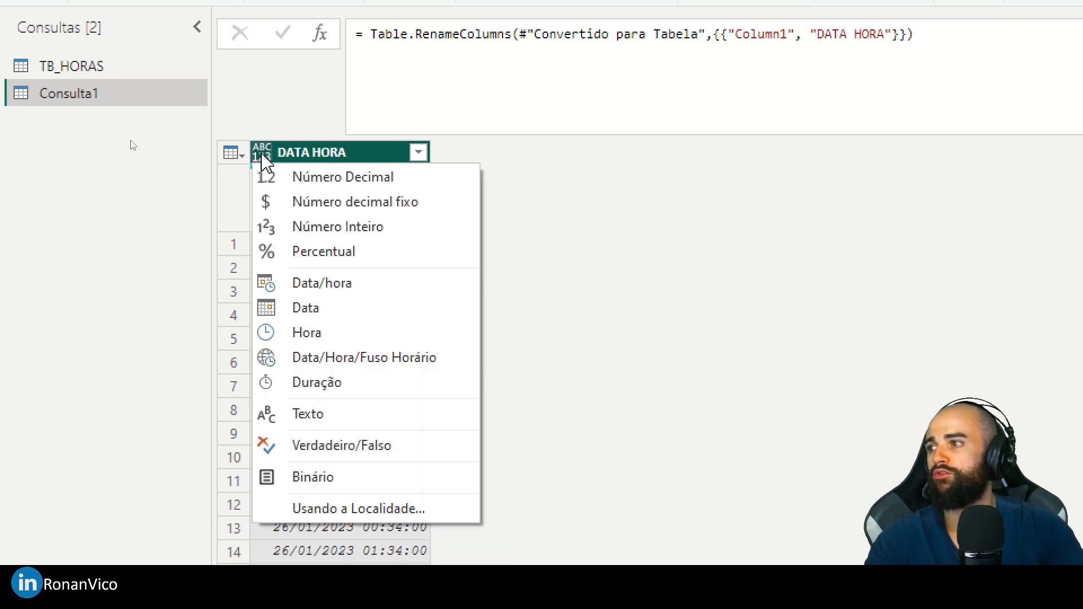
click(325, 282)
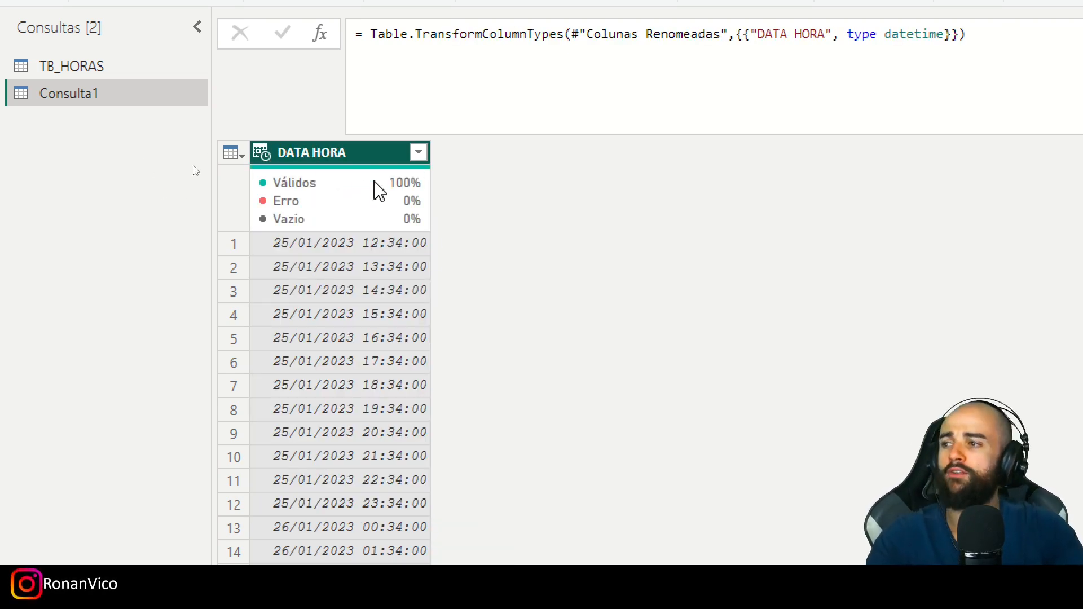
- Transform the DATA HORA column's values to the start of the hour (Início da Hora)
right_click(316, 154)
mouse_move(567, 389)
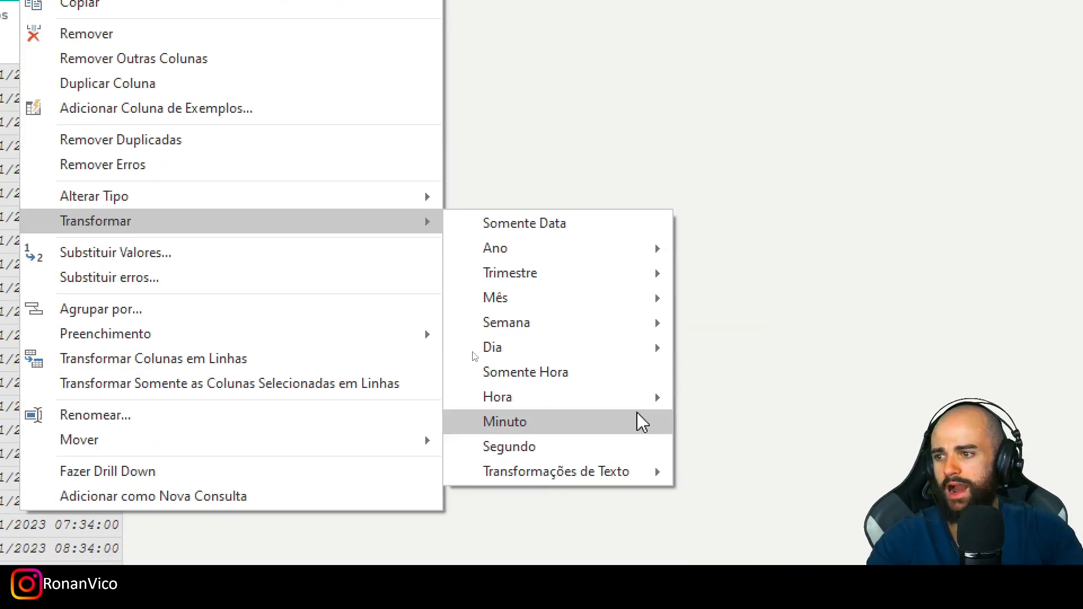
mouse_move(627, 407)
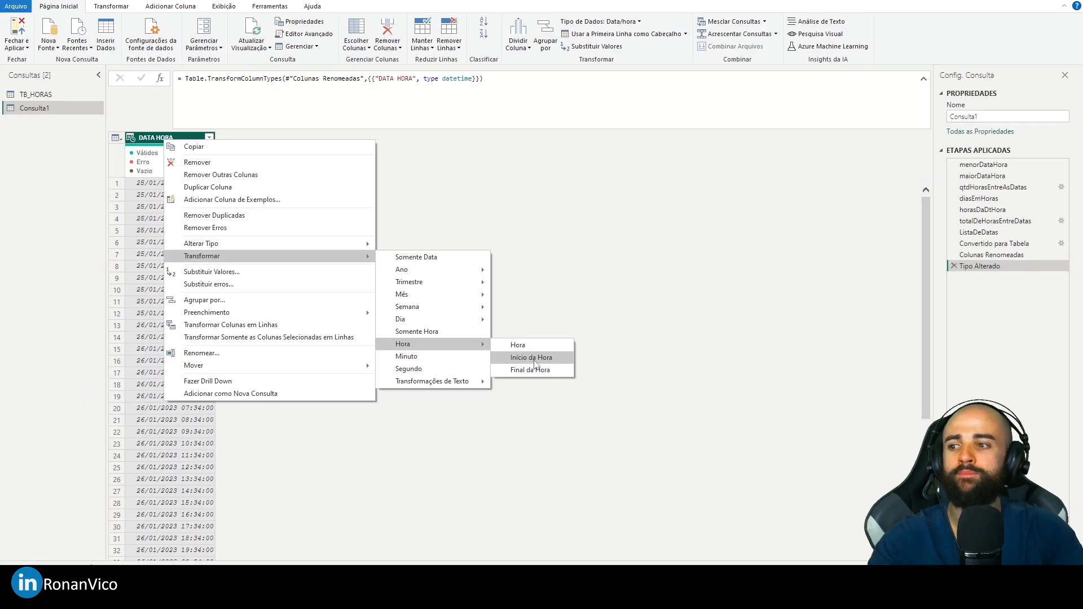
click(533, 357)
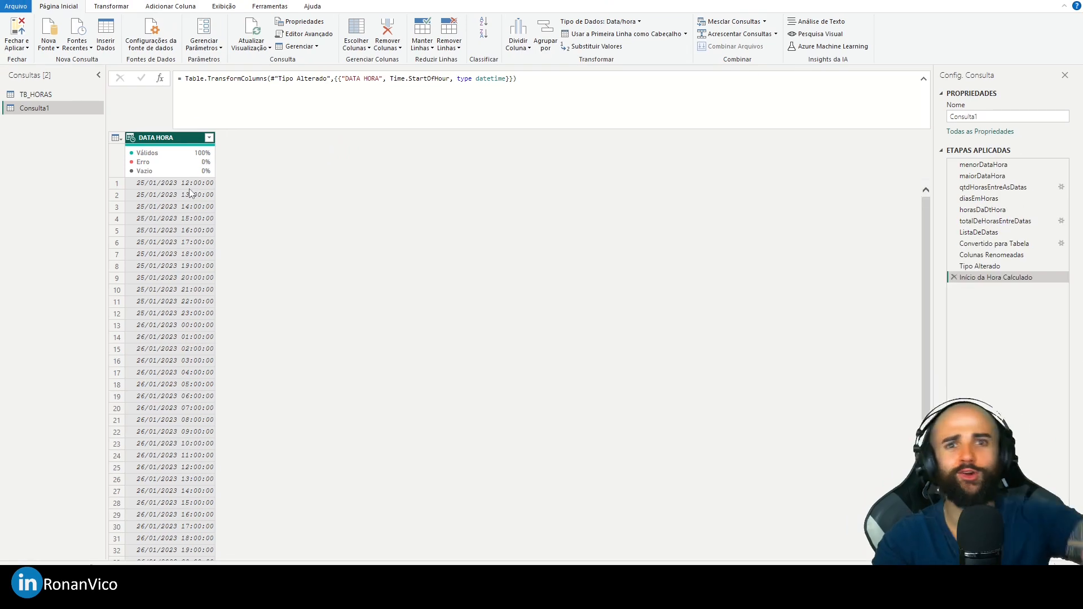
- Examine the last rows of the DATA HORA column to verify where the hourly series ends
scroll(290, 198, down, 20)
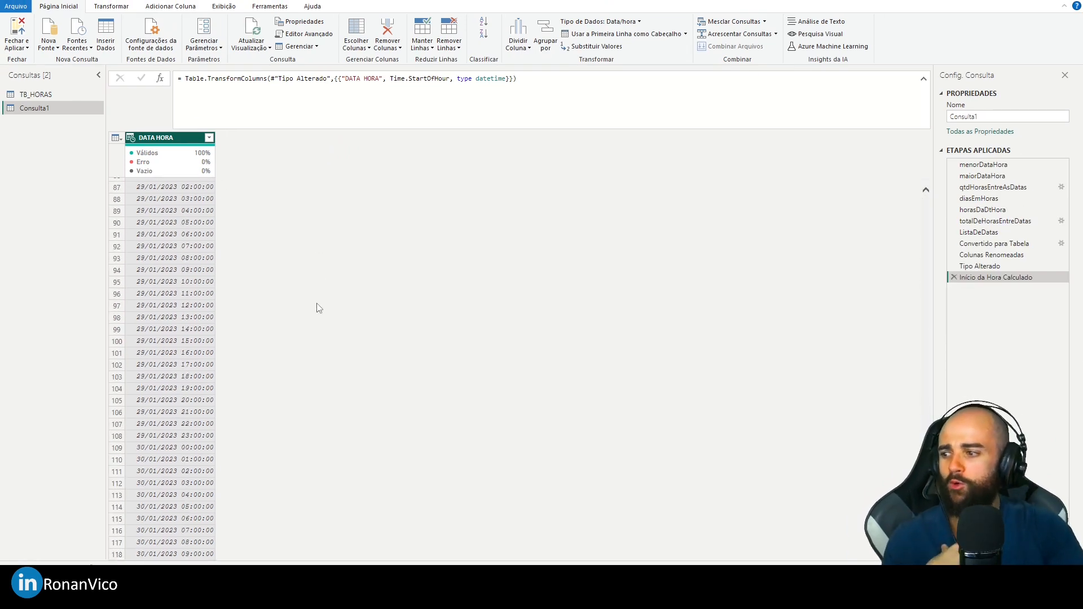
click(186, 545)
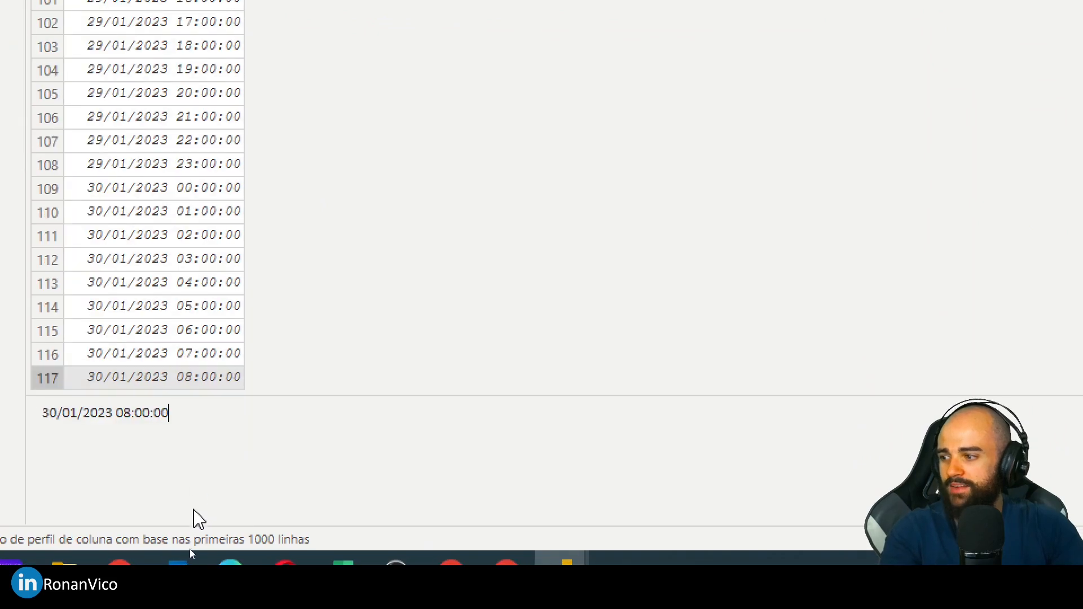
click(195, 476)
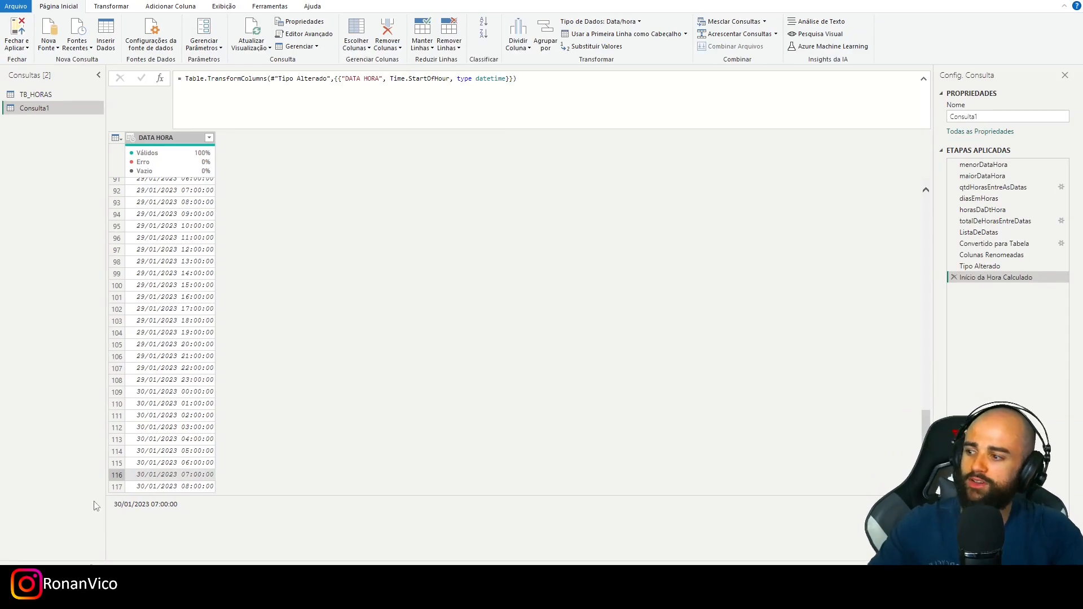
click(160, 491)
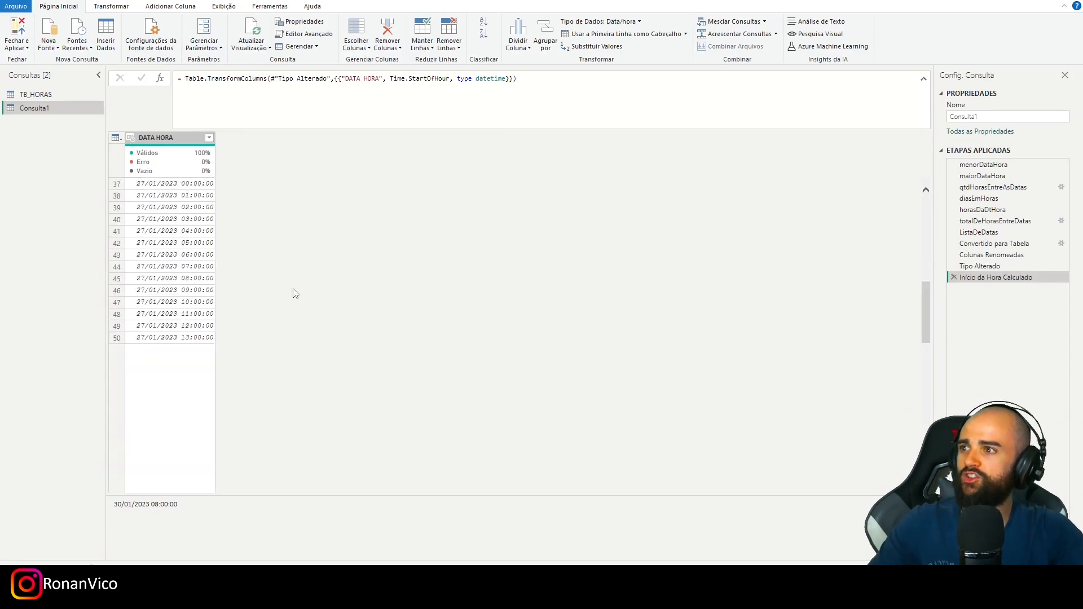
click(170, 488)
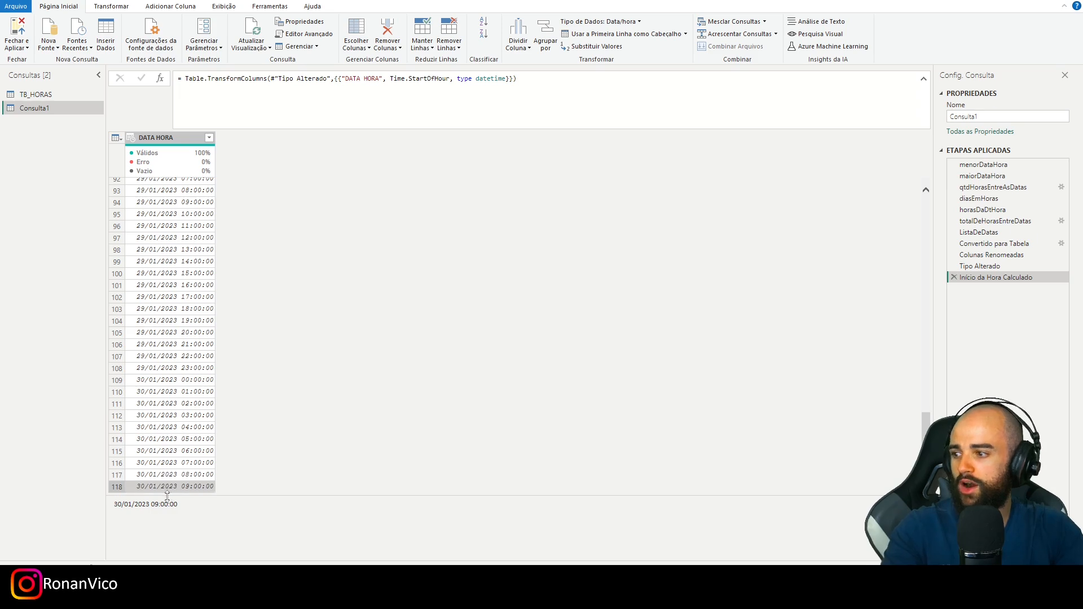
click(117, 486)
click(119, 451)
click(121, 439)
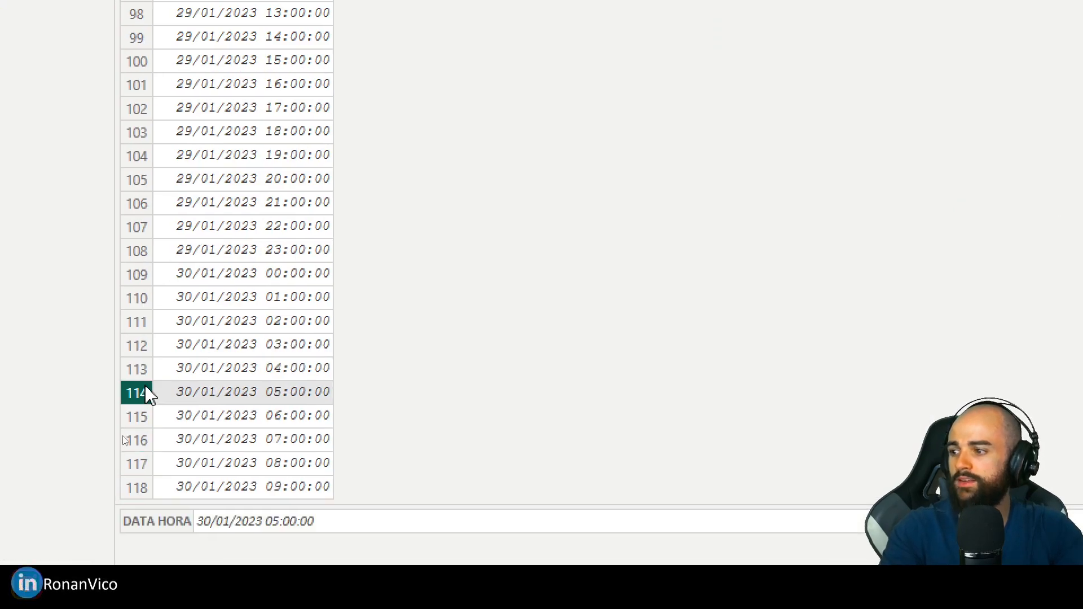
scroll(355, 416, up, 20)
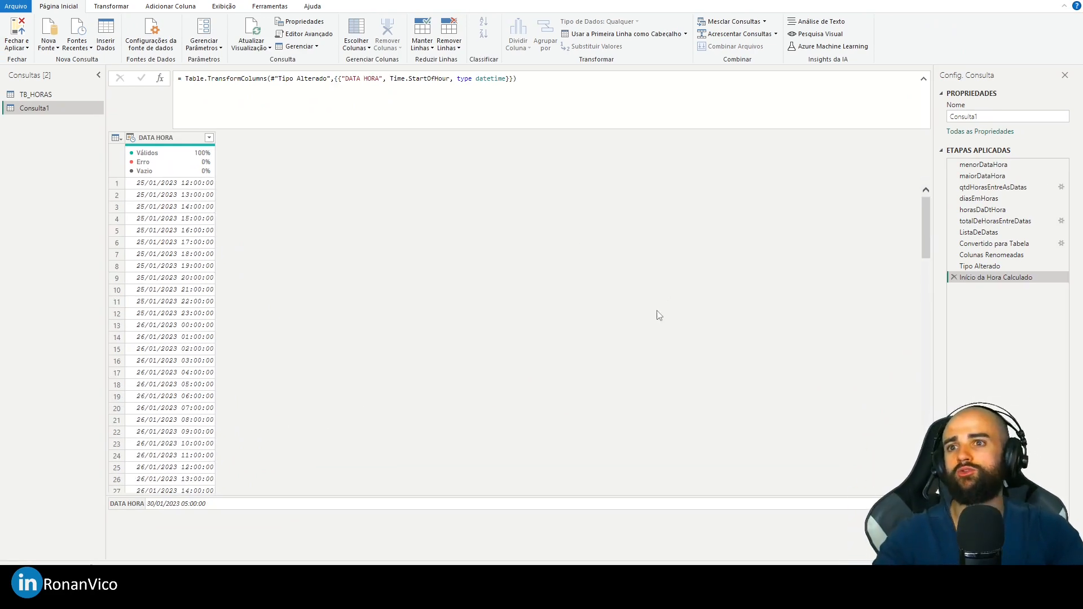
- Review the List.Min and List.Max expressions of menorDataHora and maiorDataHora in the query's M code
click(27, 0)
click(507, 155)
double_click(370, 147)
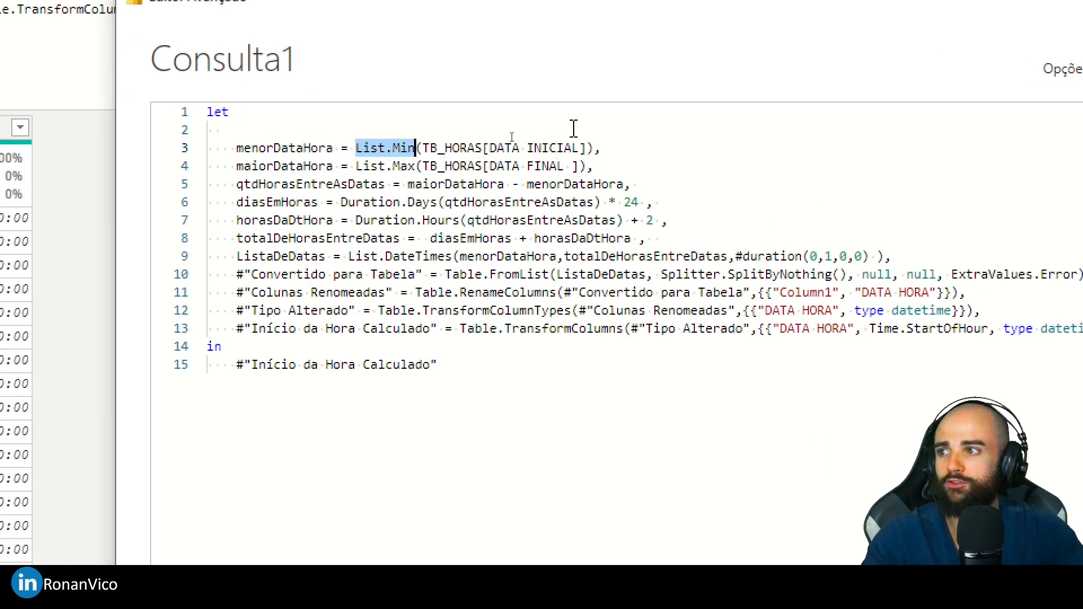
shift+click(594, 148)
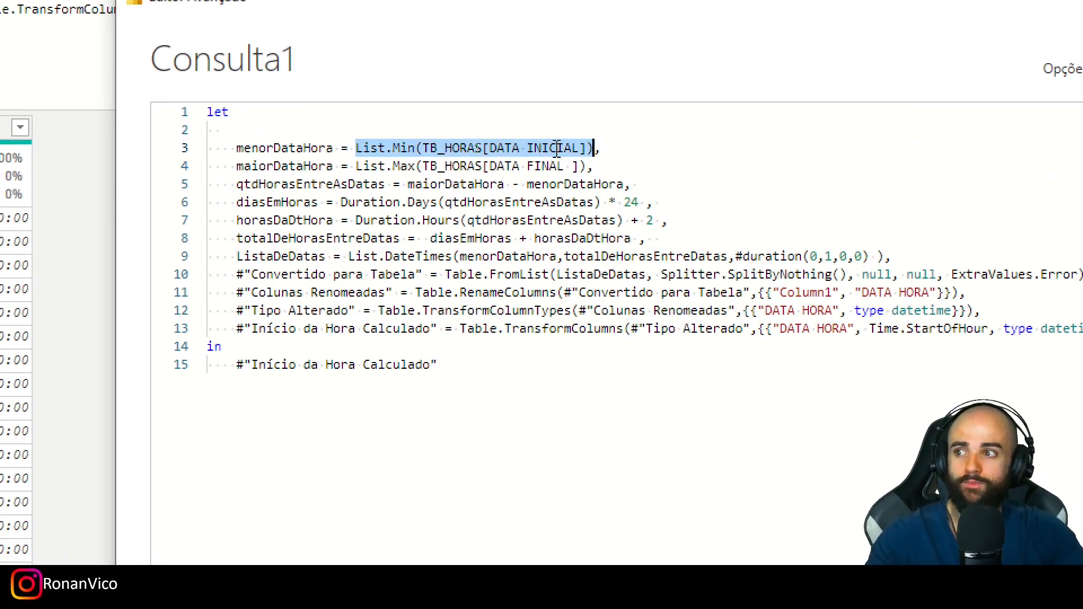
double_click(361, 165)
shift+click(586, 166)
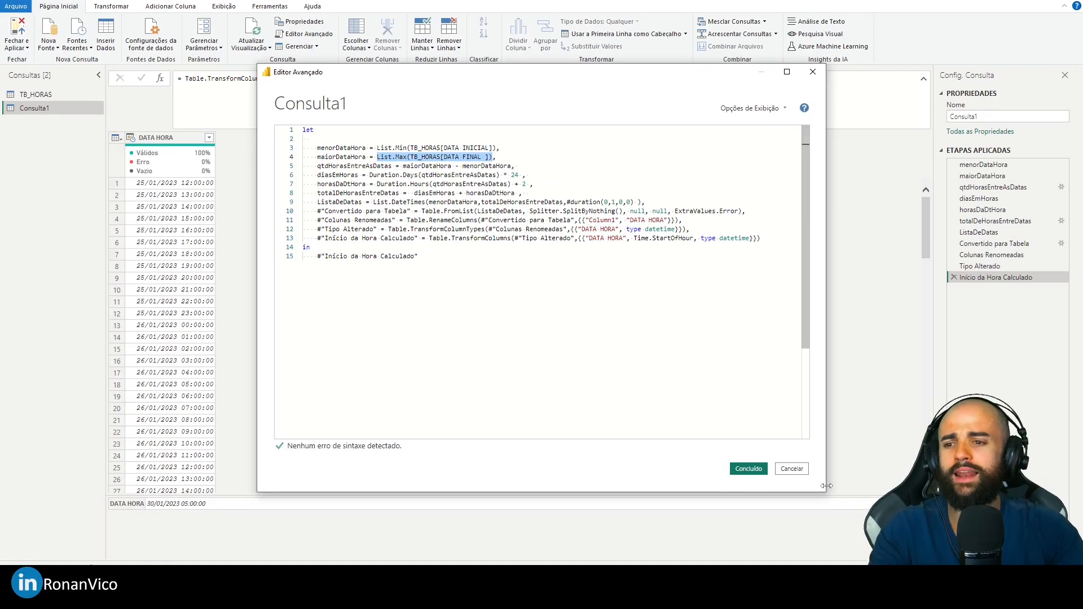
click(739, 468)
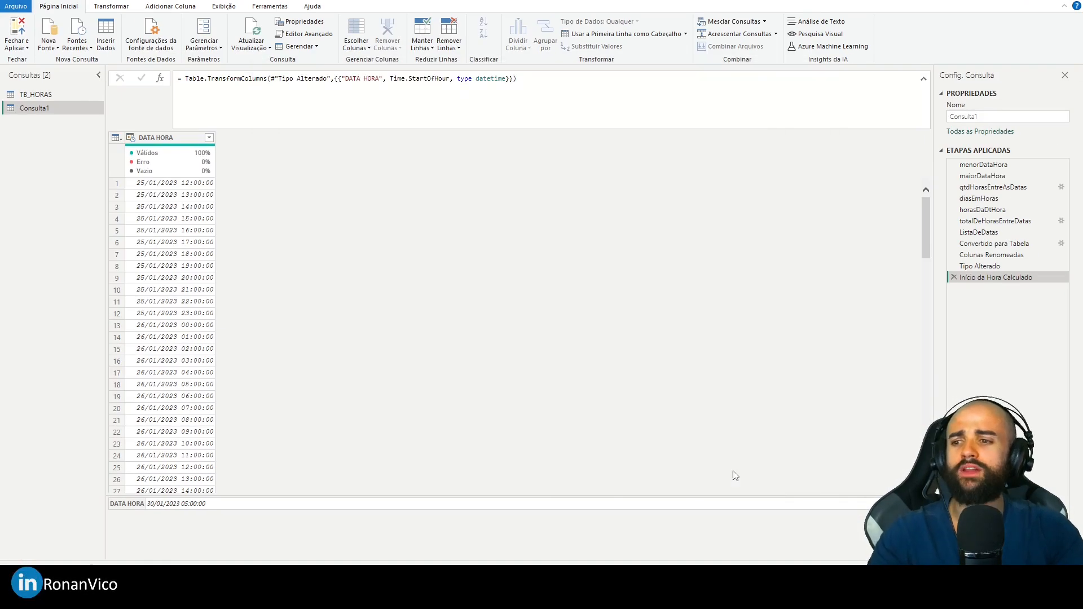
- Start a custom column with the formula Date.From([DATA HORA])
click(182, 141)
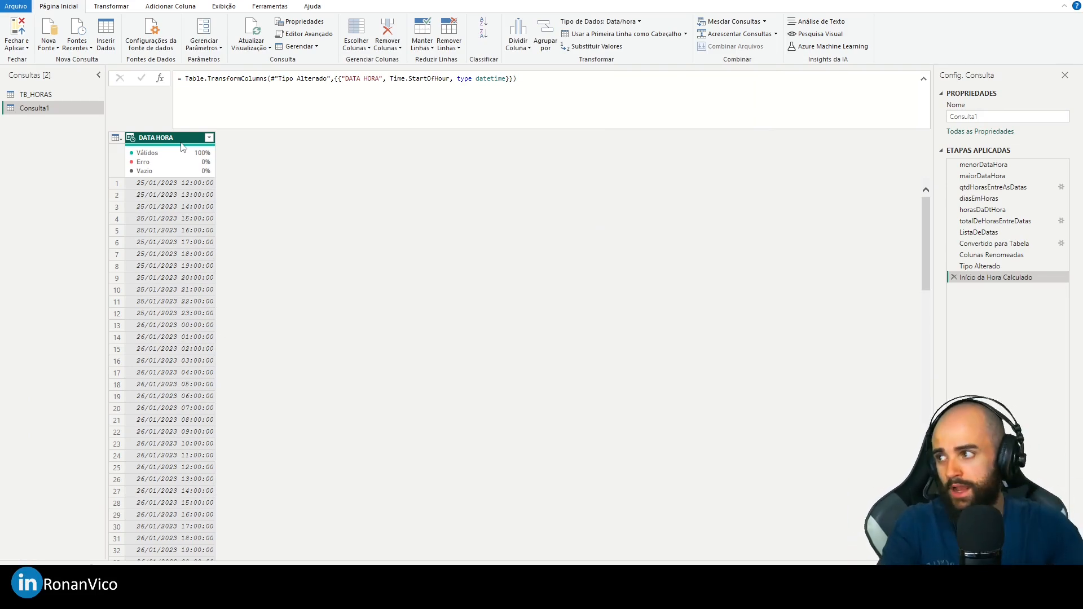
right_click(182, 147)
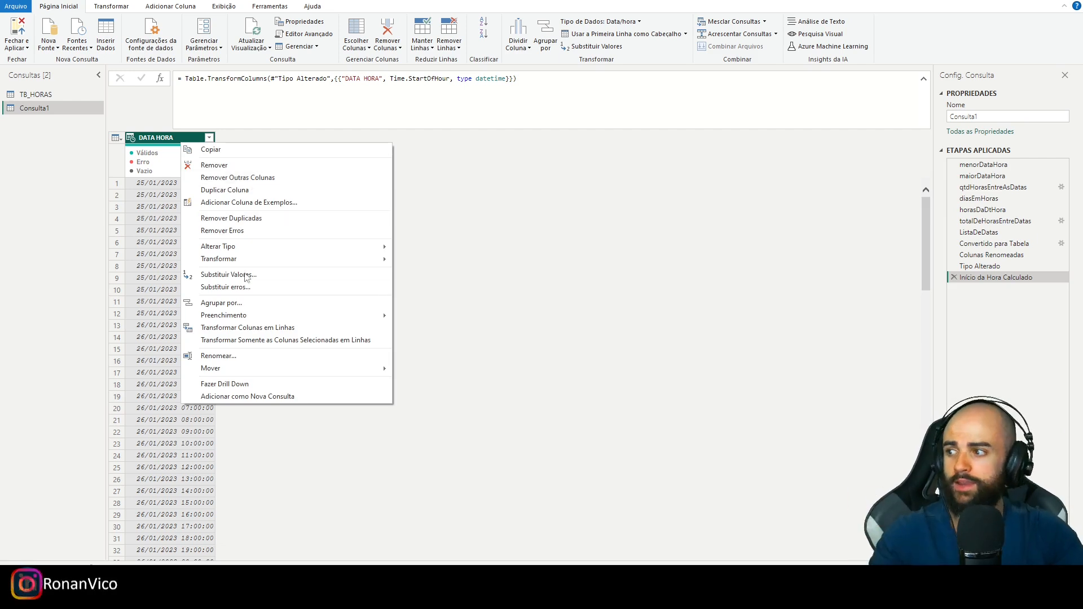
click(170, 130)
click(164, 7)
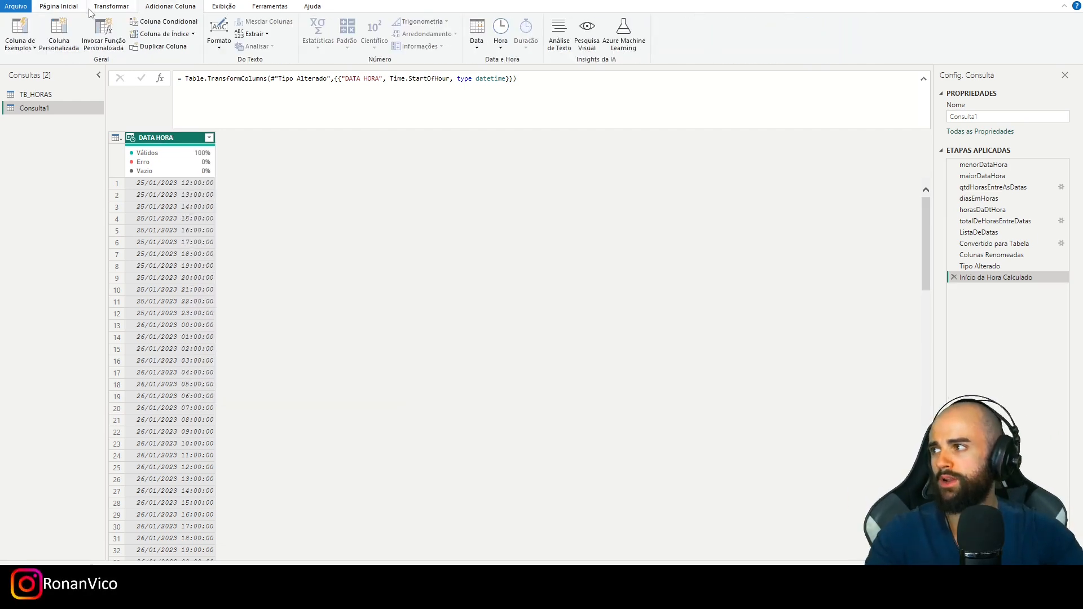
click(58, 33)
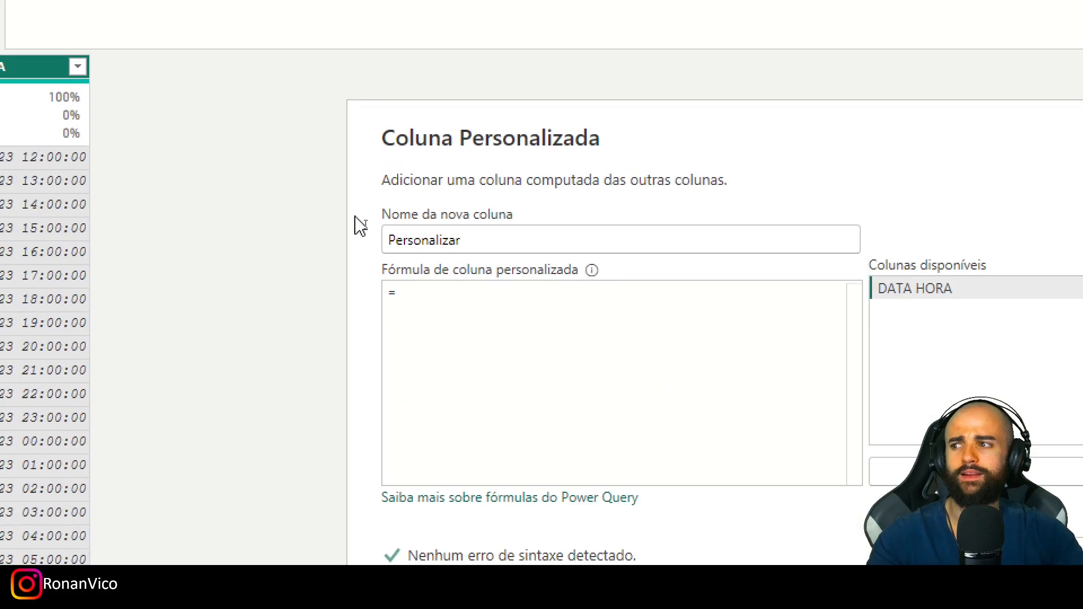
click(423, 255)
text(Date.From)
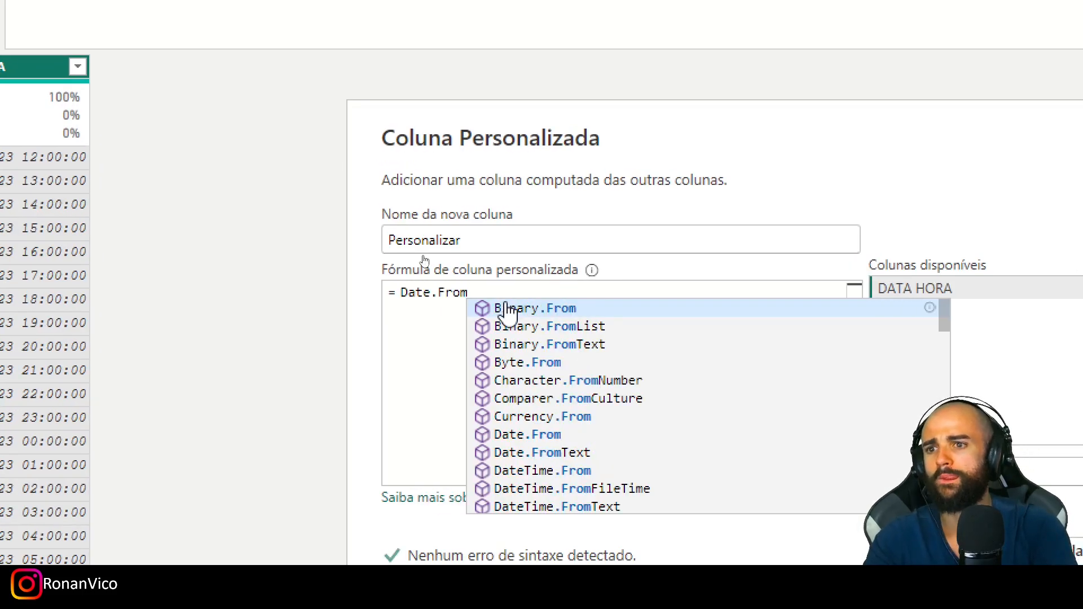
text((´[DA)
key(Tab)
key(Left)
key(Left)
key(Left)
key(Left)
key(Left)
key(Left)
key(Left)
key(Left)
key(Left)
key(Left)
key(Left)
key(Left)
key(Delete)
key(End)
text())
- Name the custom column DATA and add it to the table
click(481, 250)
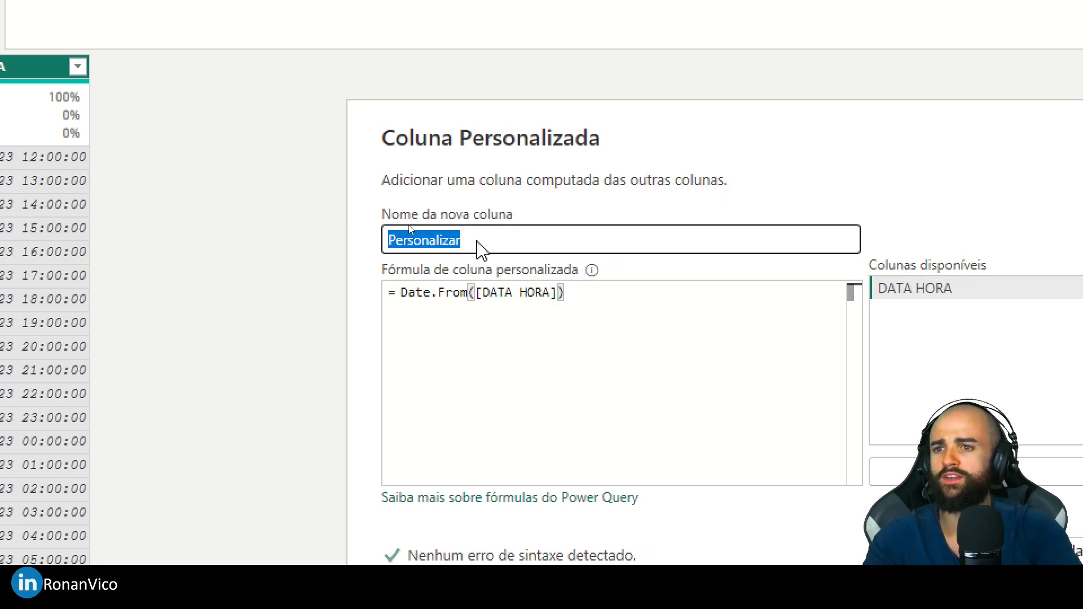
text(DATA)
click(652, 380)
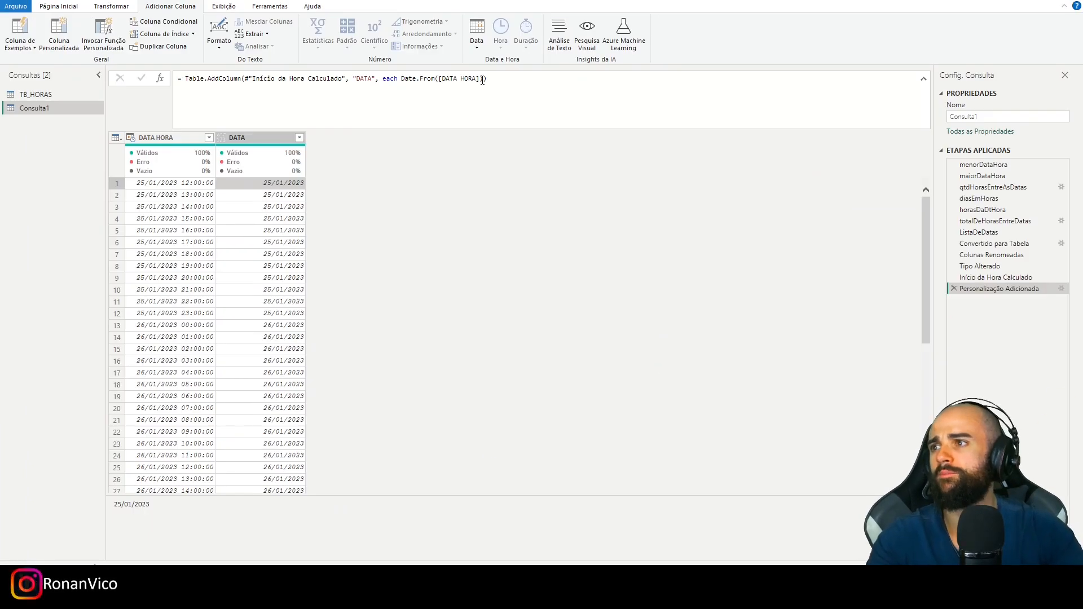
- Append the argument "type date" to the DATA column's Table.AddColumn formula and apply it
click(482, 79)
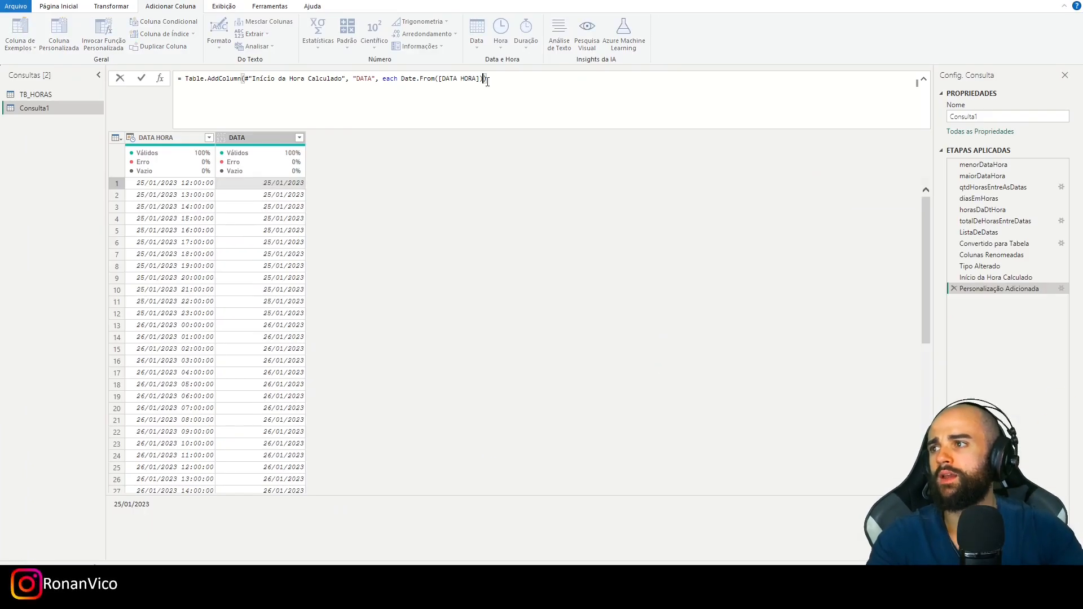
text(,type )
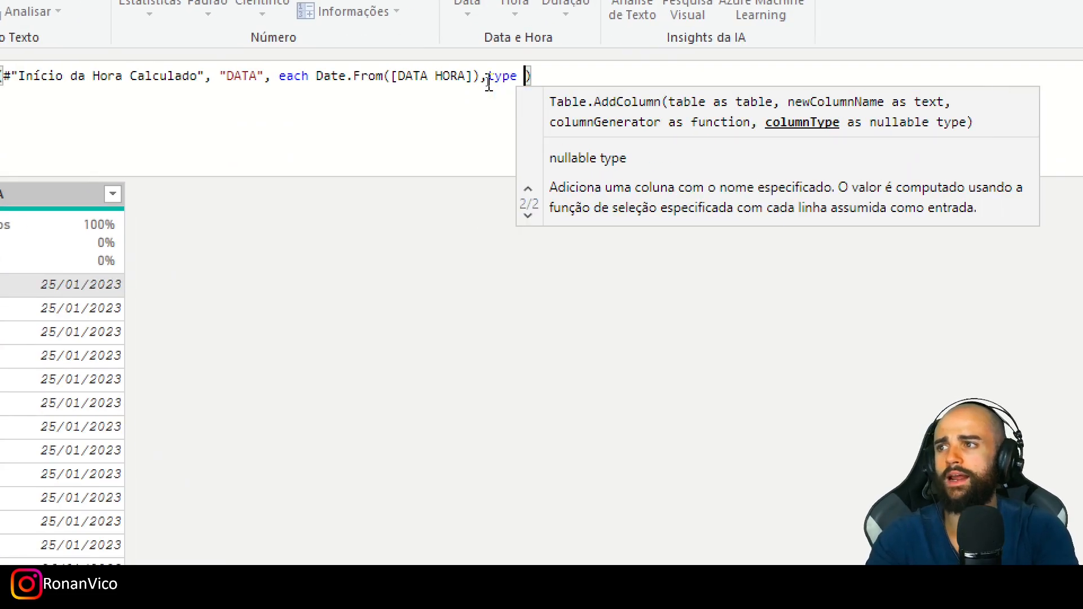
text(text)
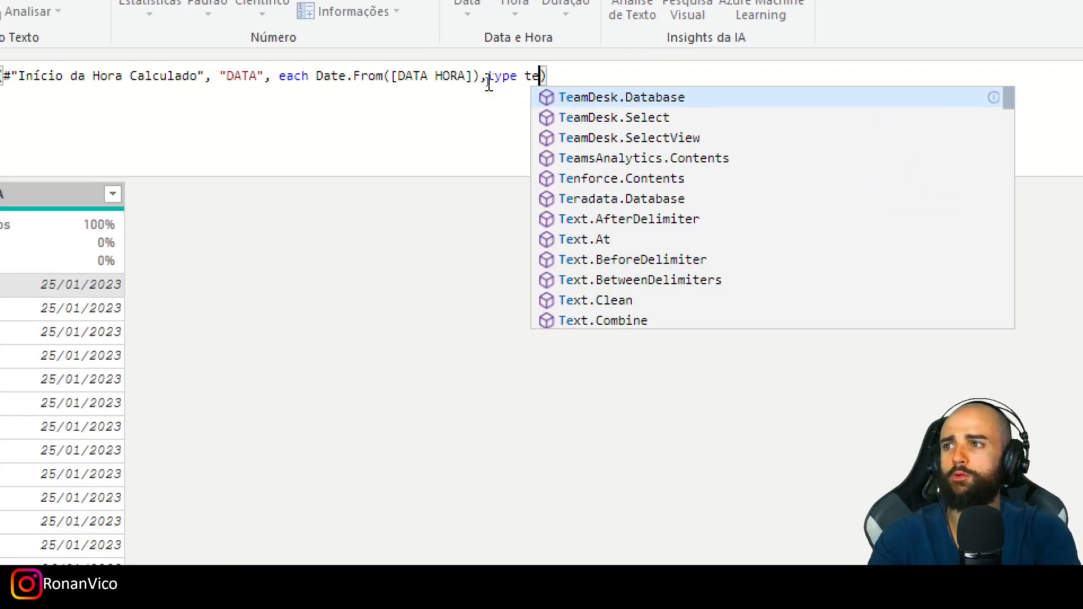
key(BackSpace)
key(BackSpace)
key(BackSpace)
key(BackSpace)
key(BackSpace)
text(Date.AddDays)
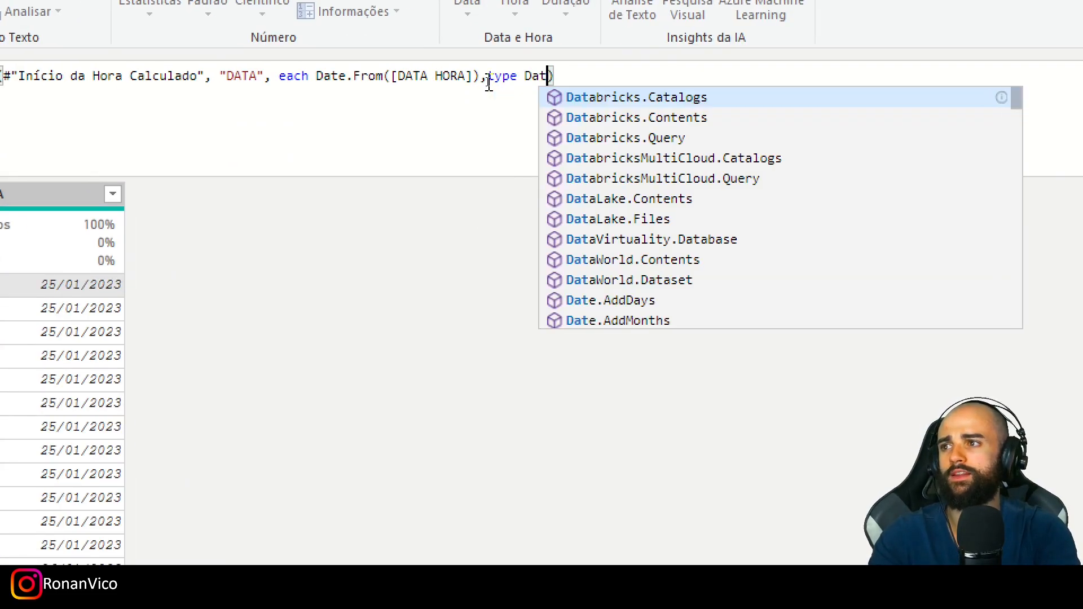
key(Return)
key(ctrl+z)
double_click(550, 74)
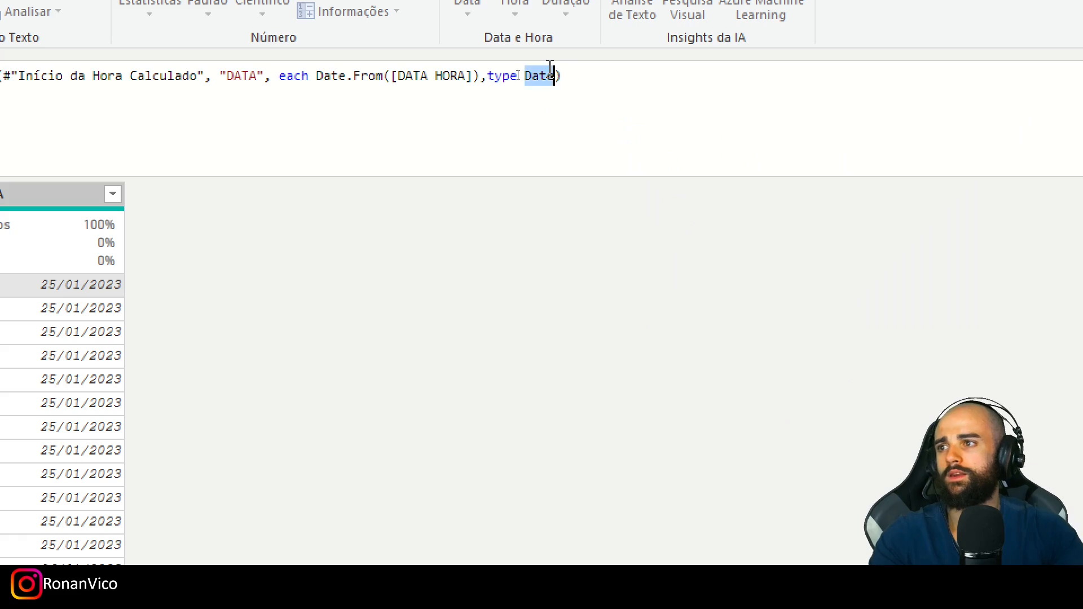
text(date)
key(Return)
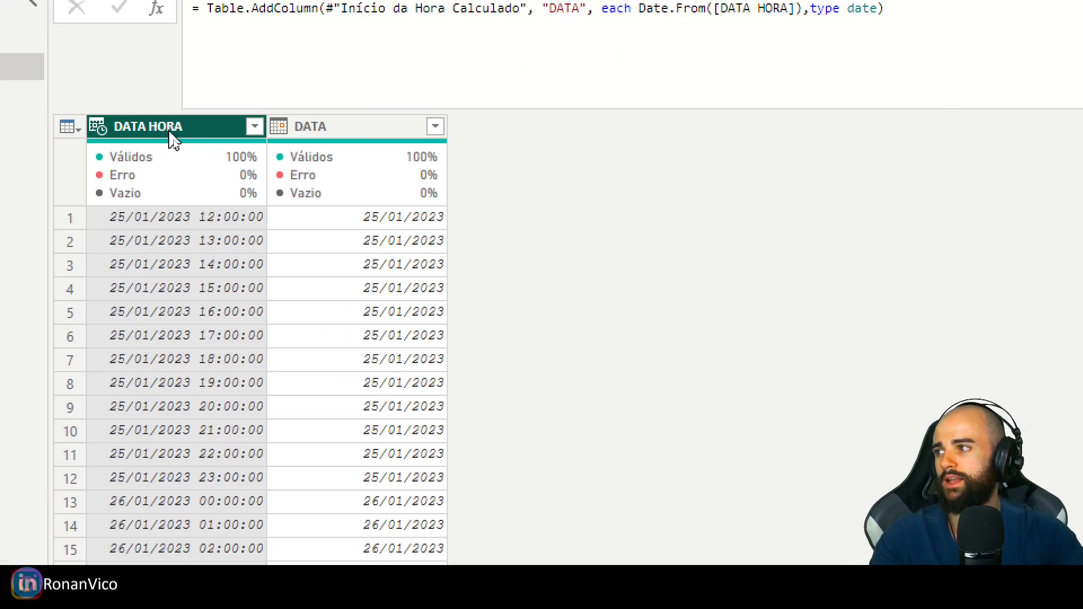
- Look through the DATA column's rows and compare the Início da Hora Calculado and Tipo Alterado steps
click(293, 133)
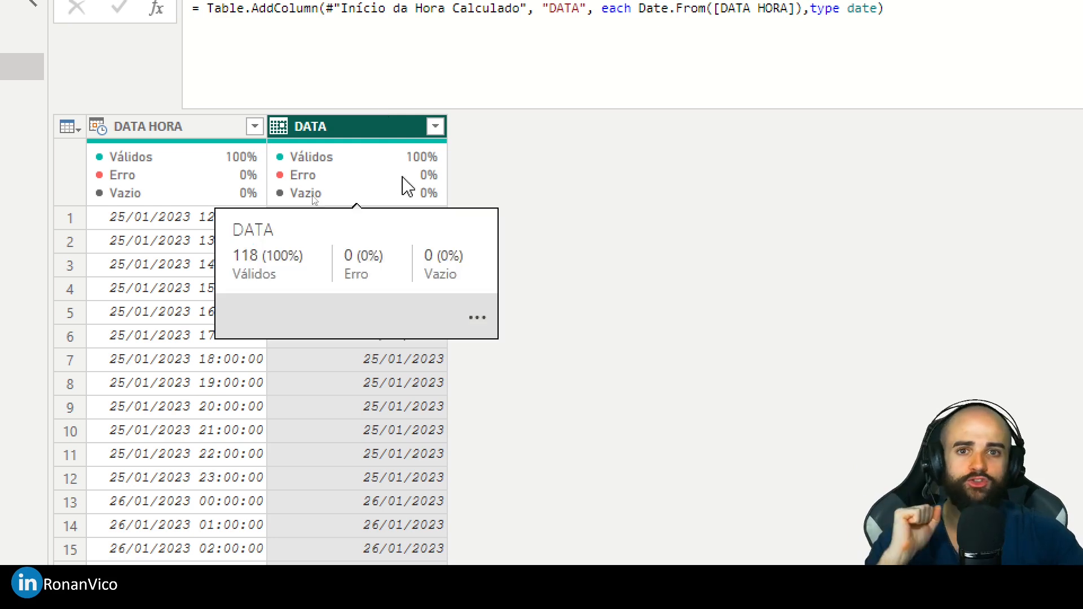
scroll(354, 206, down, 6)
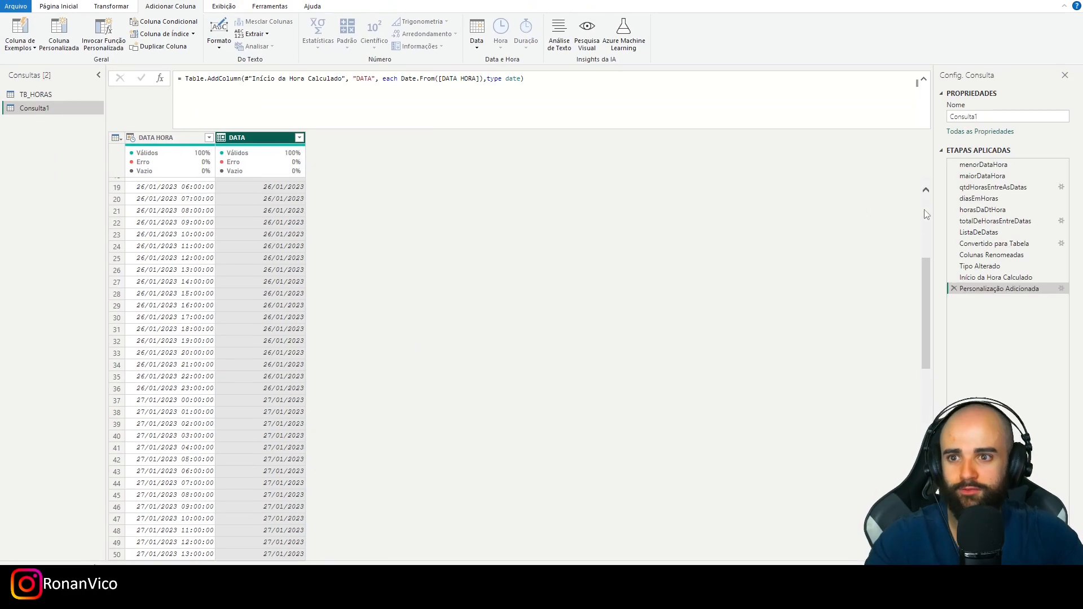
click(995, 277)
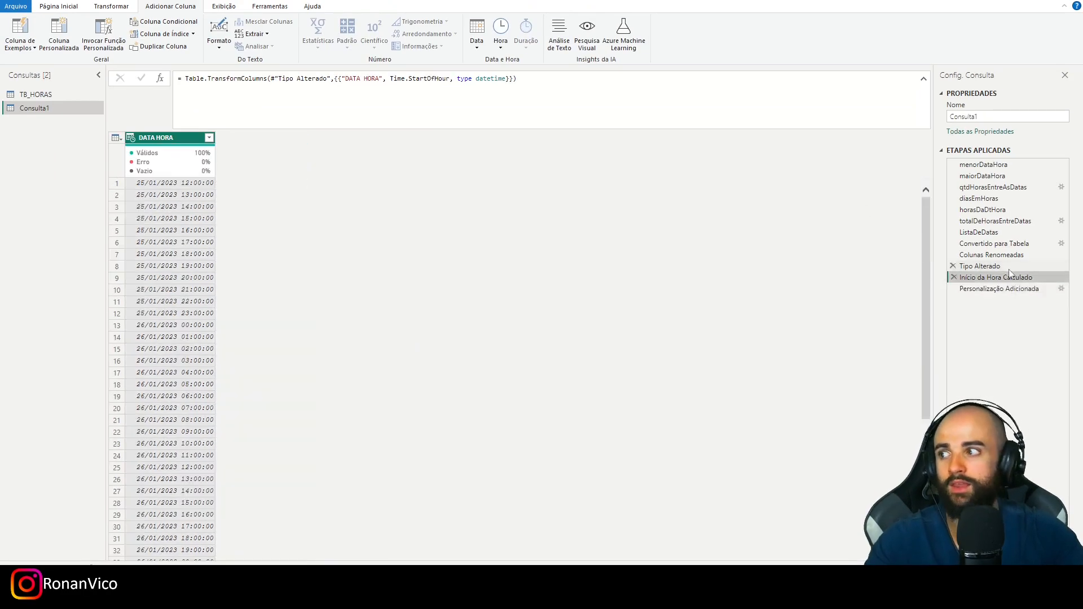
click(1001, 266)
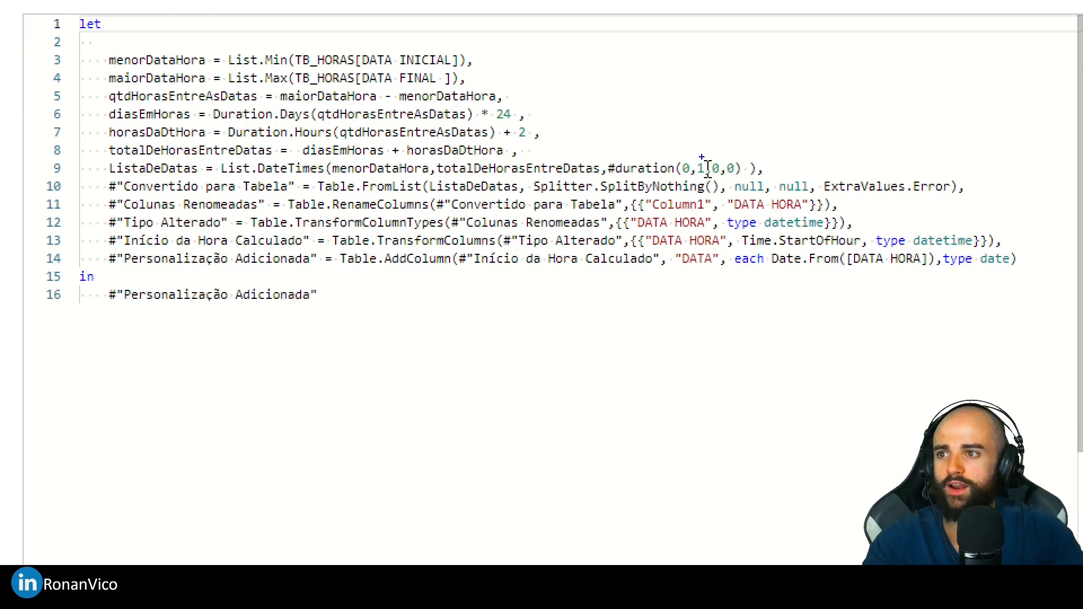
- Examine the #duration, Duration.Days and Duration.Hours expressions with temporary Duration.Minutes annotations, clear them, and return to the Personalização Adicionada step
drag(701, 156, 701, 28)
mouse_move(715, 154)
mouse_down()
mouse_move(727, 48)
mouse_move(715, 42)
mouse_up()
drag(209, 106, 498, 126)
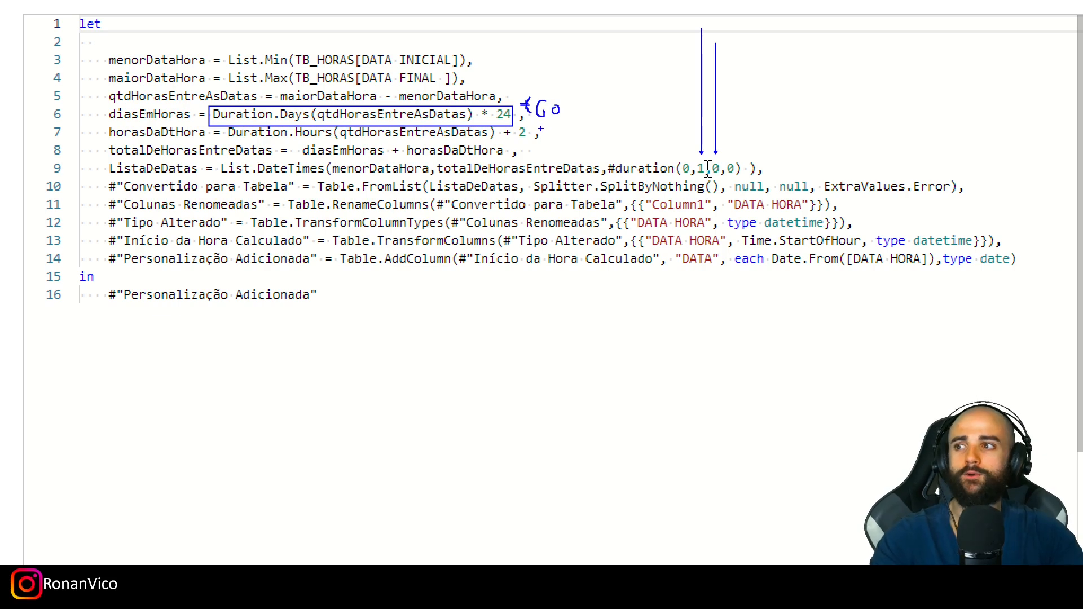
drag(230, 138, 514, 136)
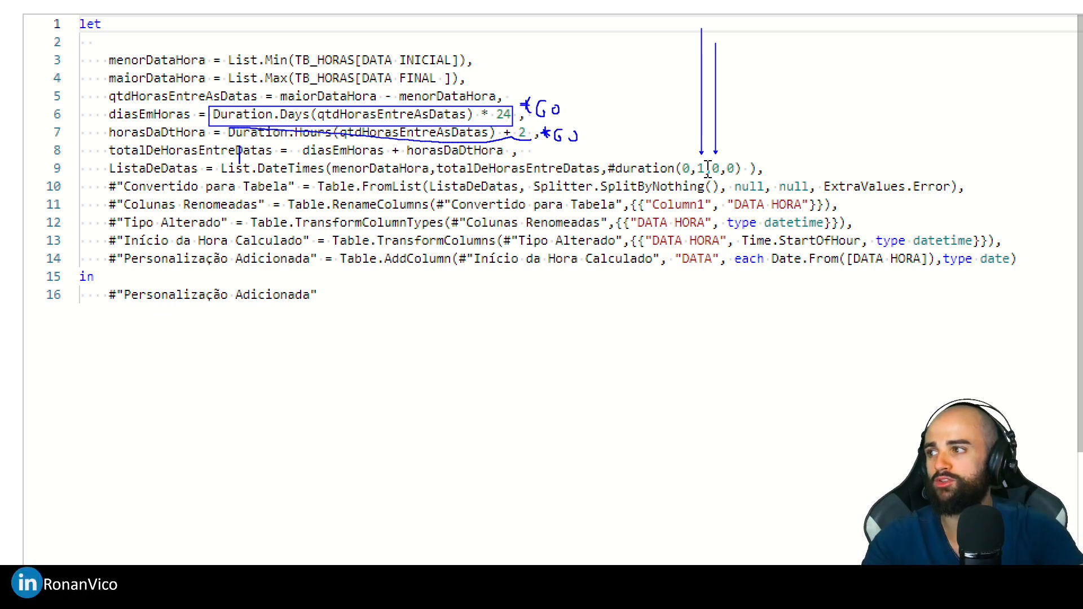
text(Duration.Minutes)
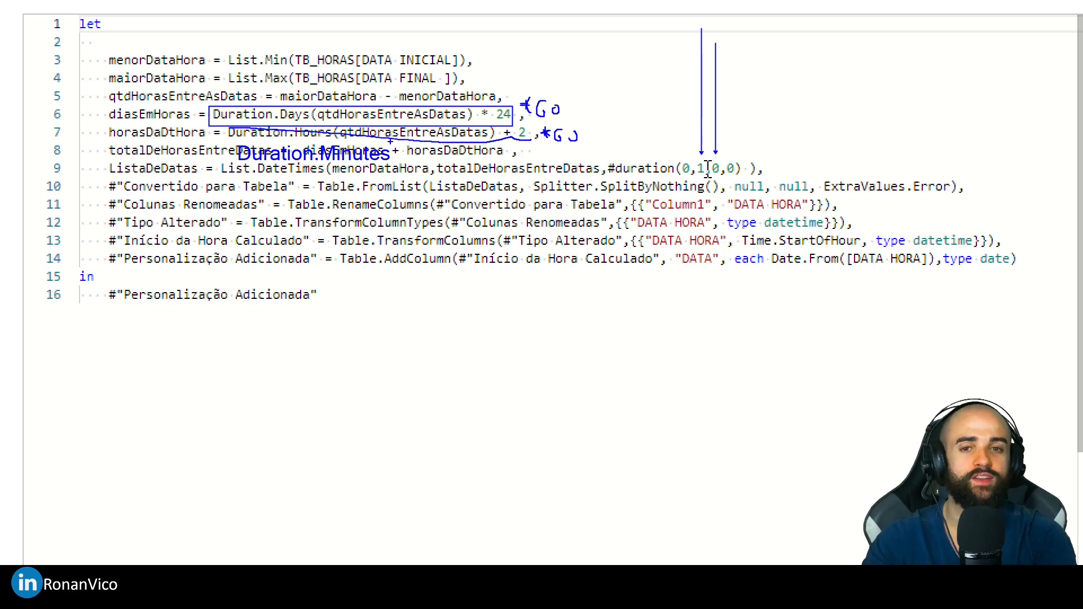
key(Escape)
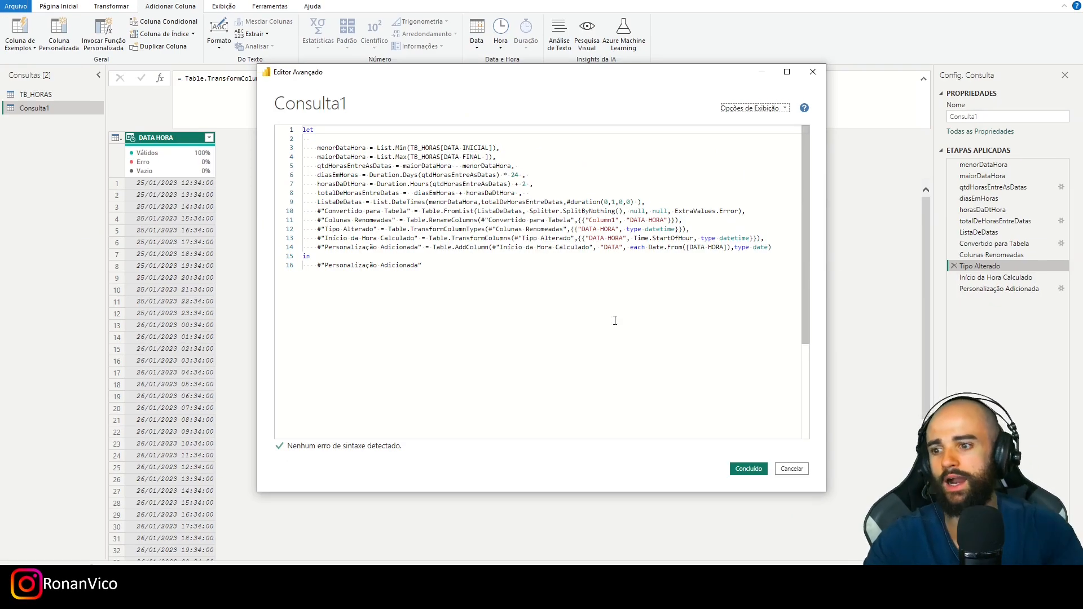
click(748, 469)
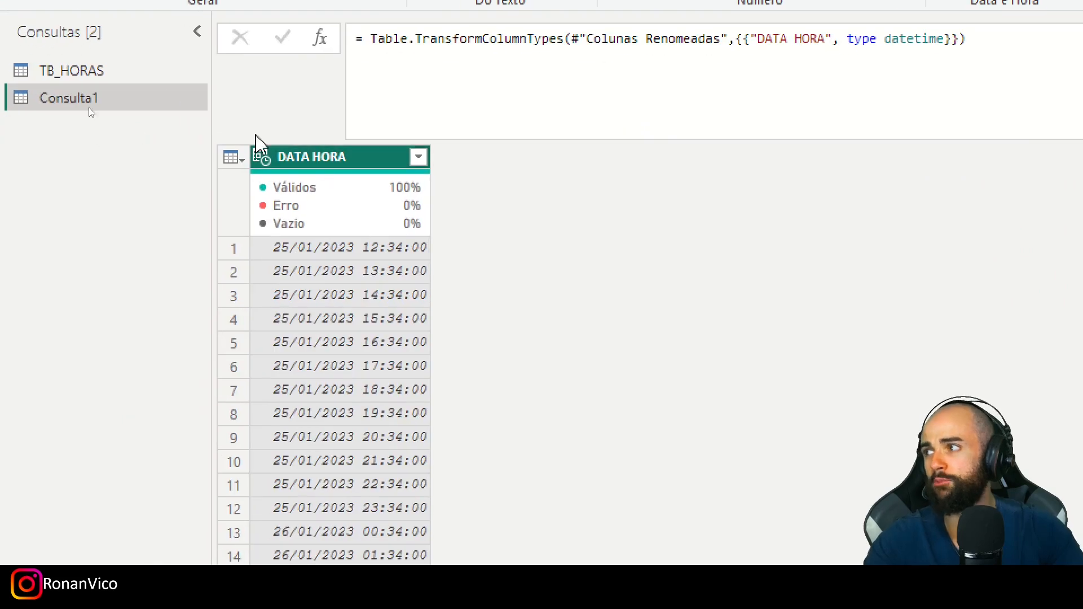
click(987, 289)
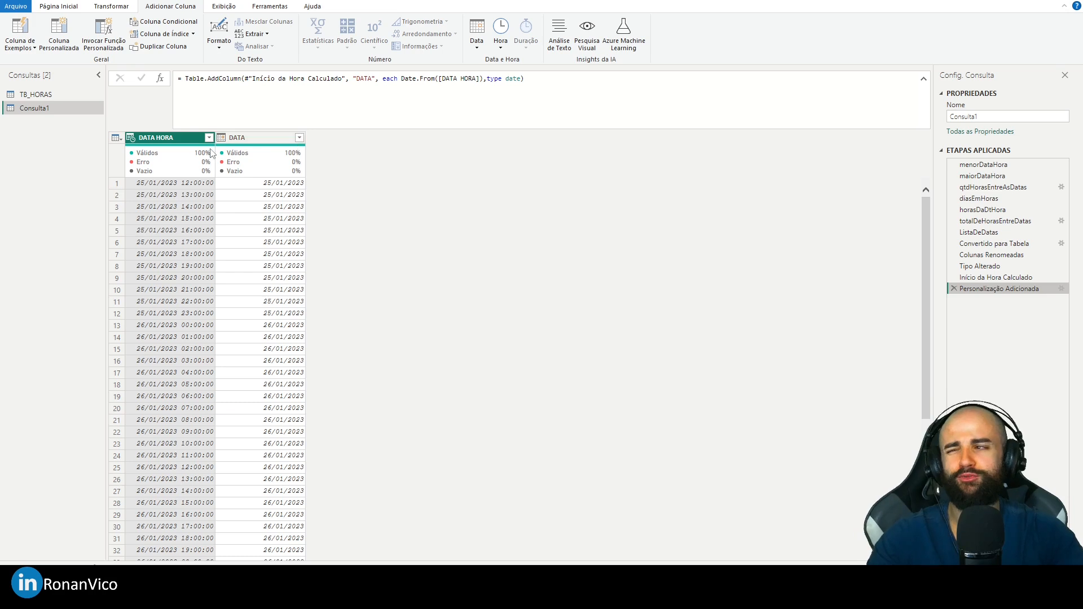
- Rename the Consulta1 query as dDataHora
mouse_move(211, 151)
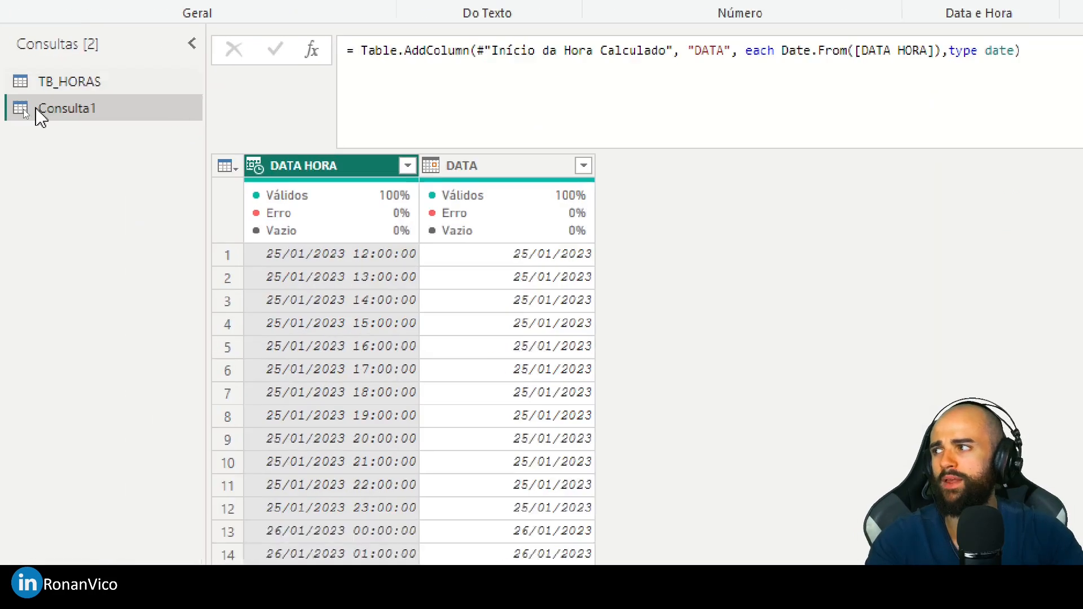
double_click(28, 108)
text(dDataH)
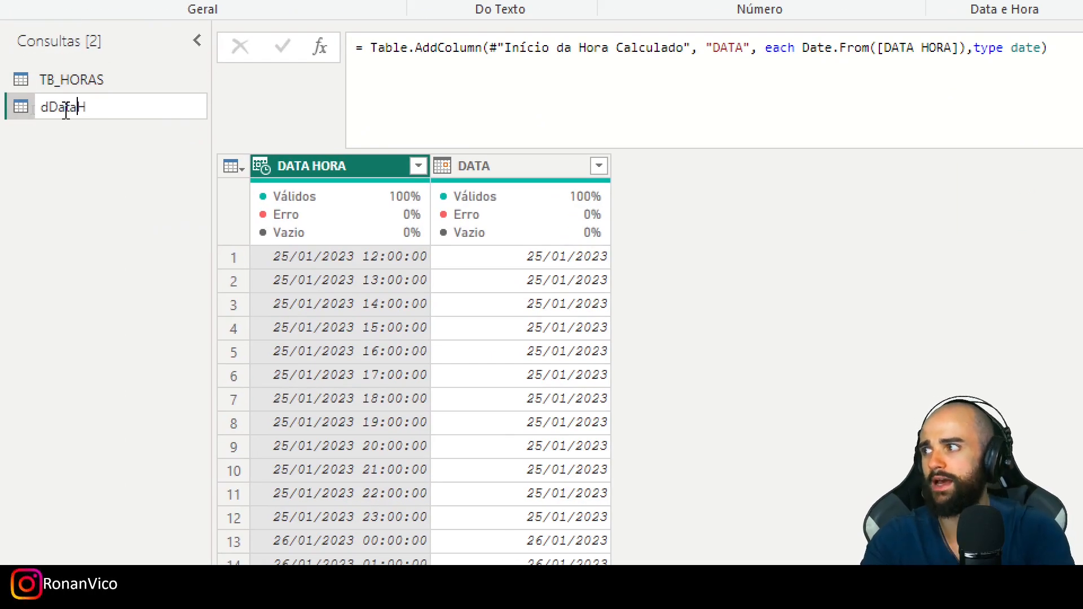
text(ora)
key(Return)
- Compare the DATA INICIAL and DATA FINAL date-times of the records in the TB_HORAS query
click(117, 79)
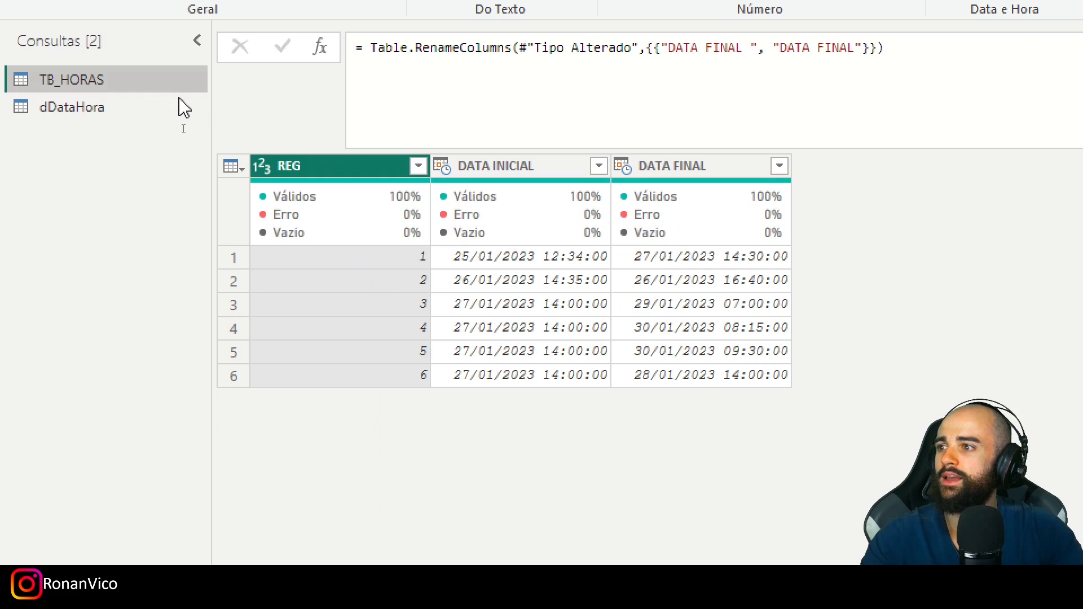
click(510, 254)
click(569, 171)
click(660, 166)
click(546, 165)
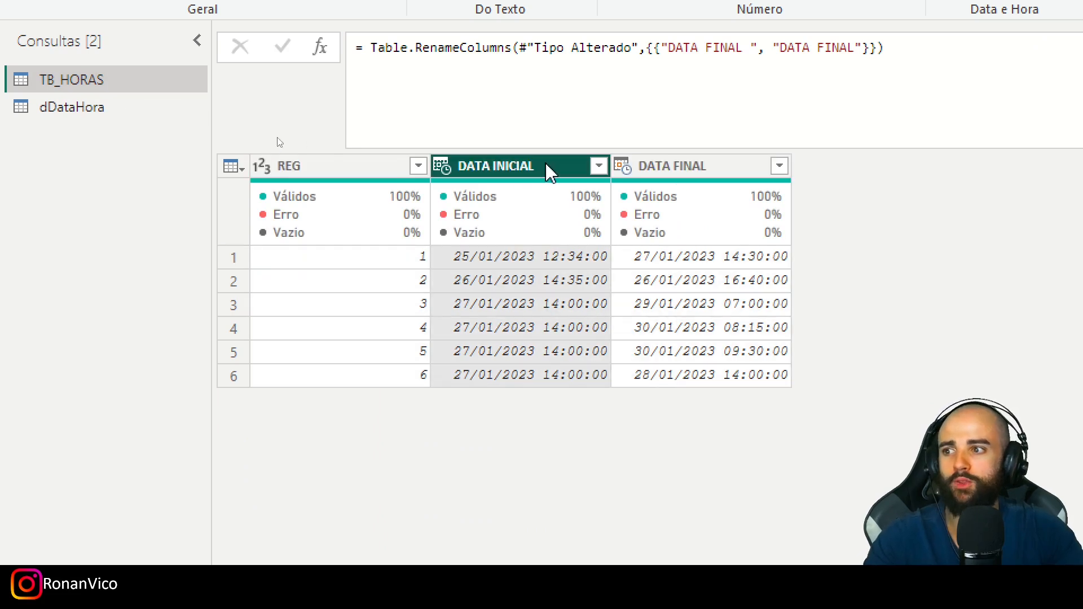
click(707, 173)
click(519, 171)
click(679, 173)
click(519, 172)
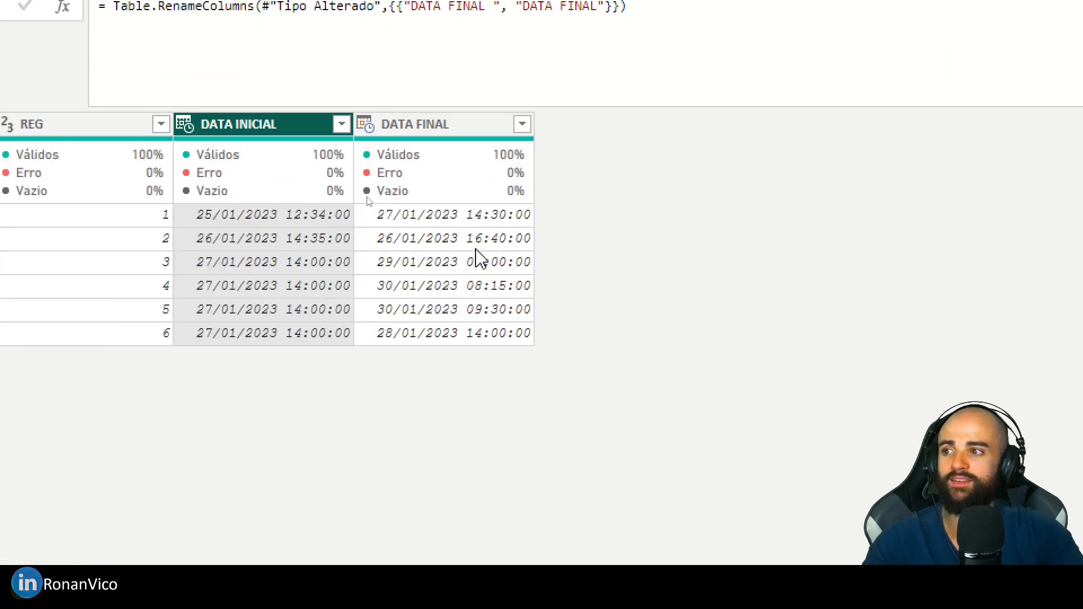
click(443, 128)
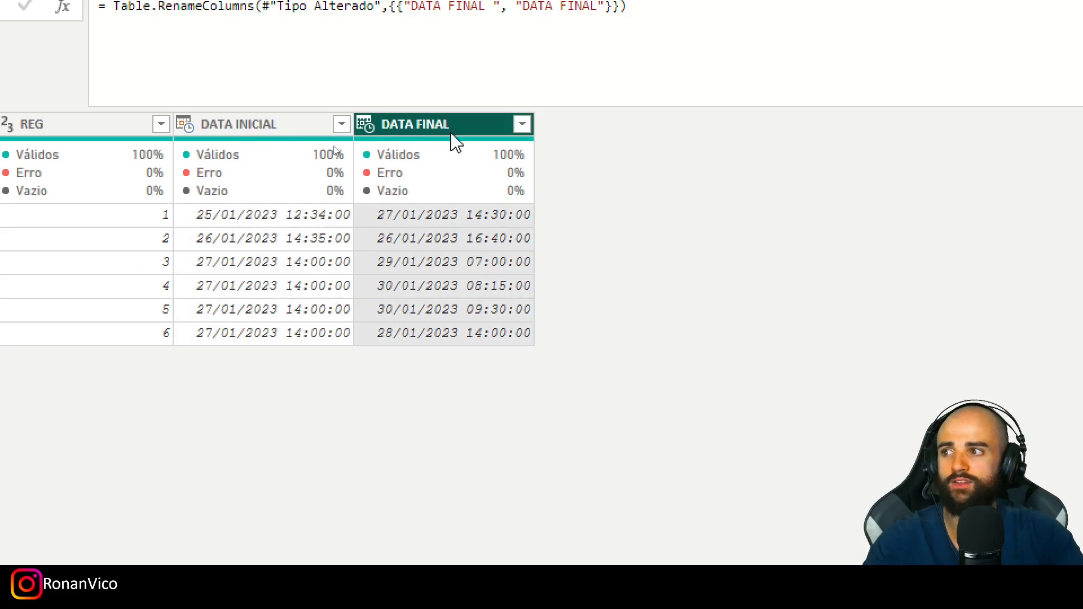
click(279, 131)
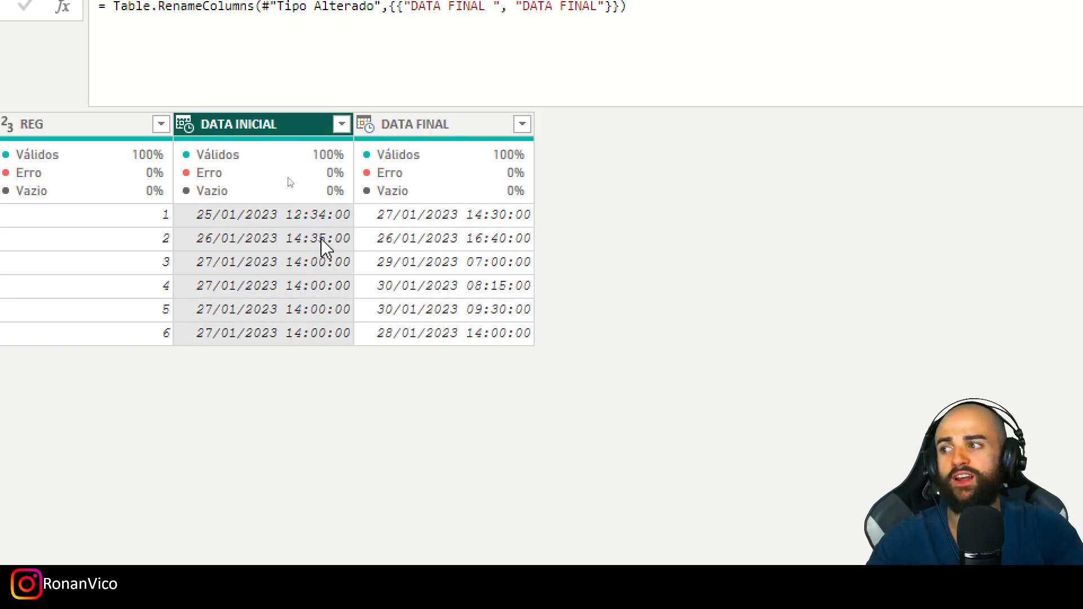
click(320, 219)
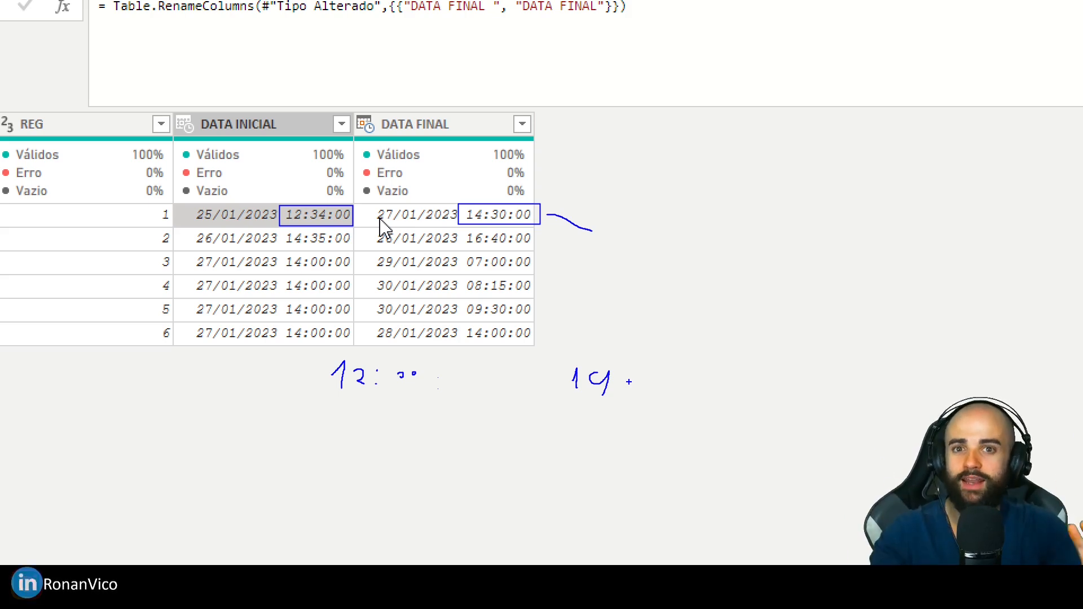
key(Escape)
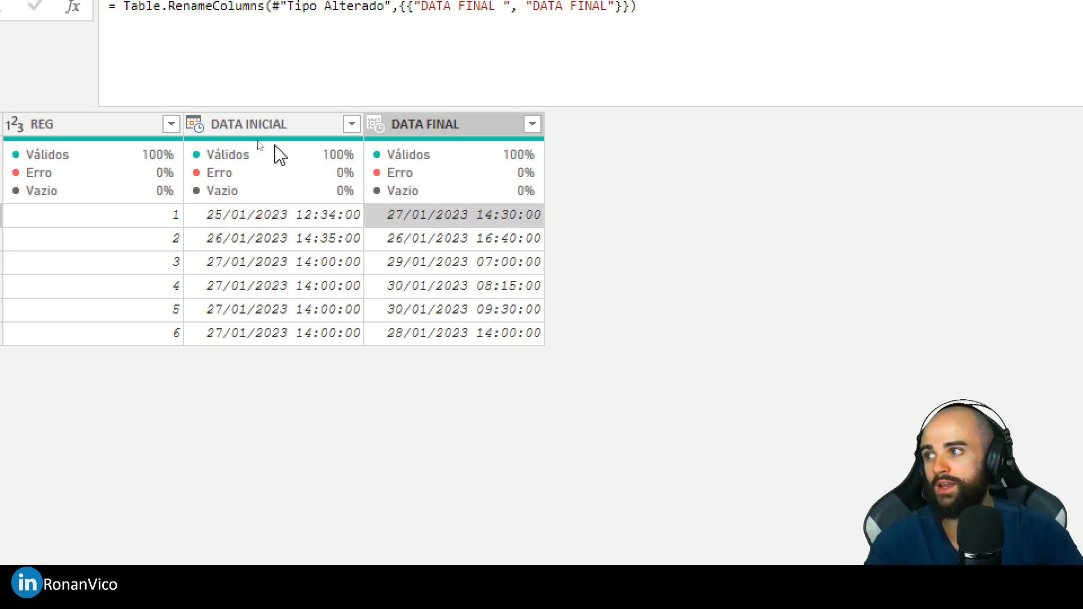
click(318, 129)
click(351, 124)
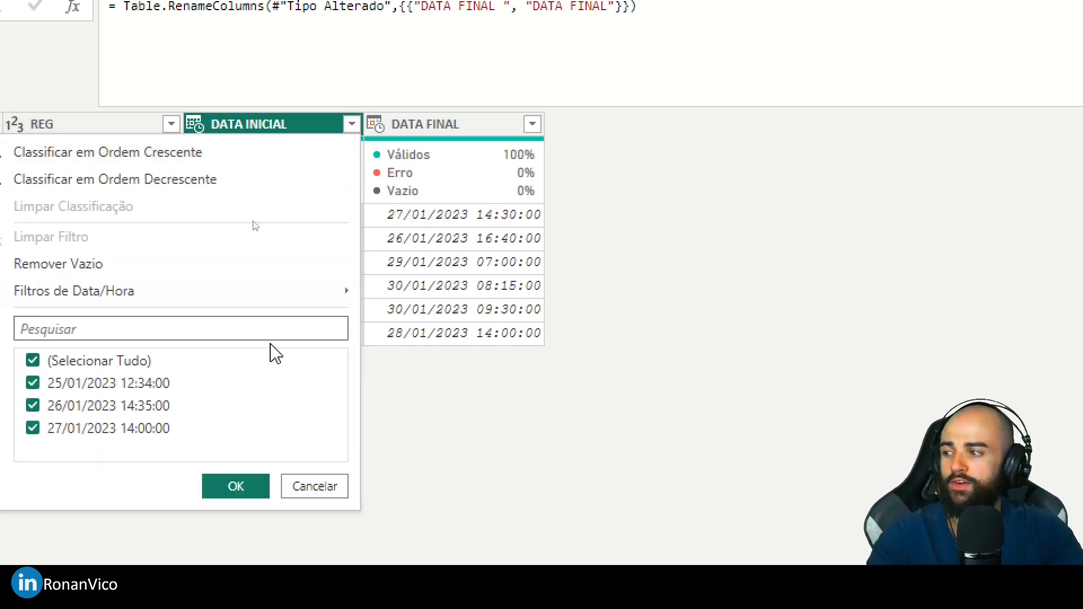
click(273, 138)
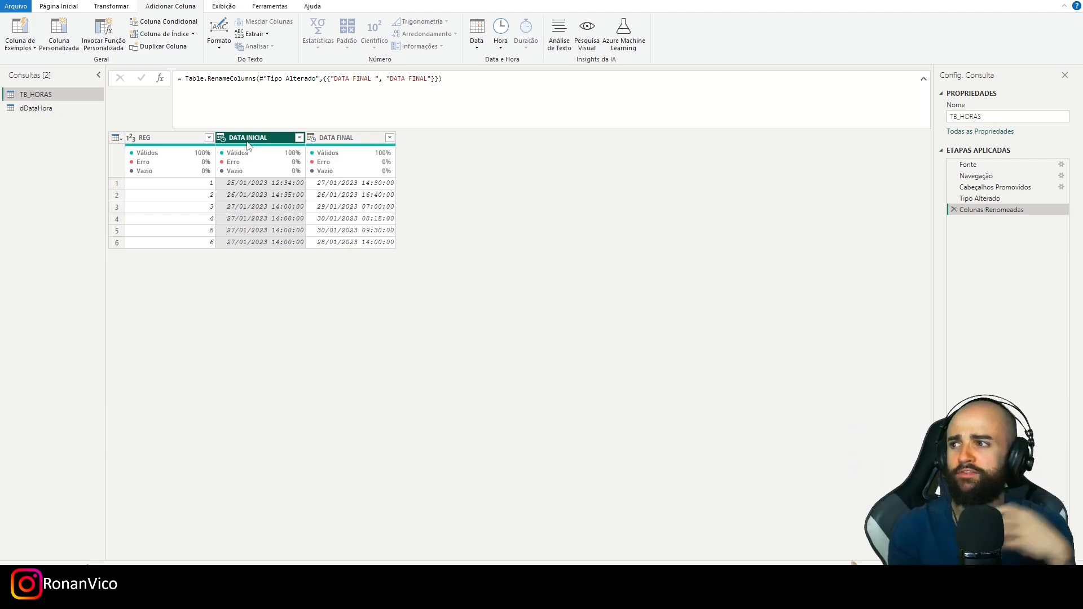
click(348, 141)
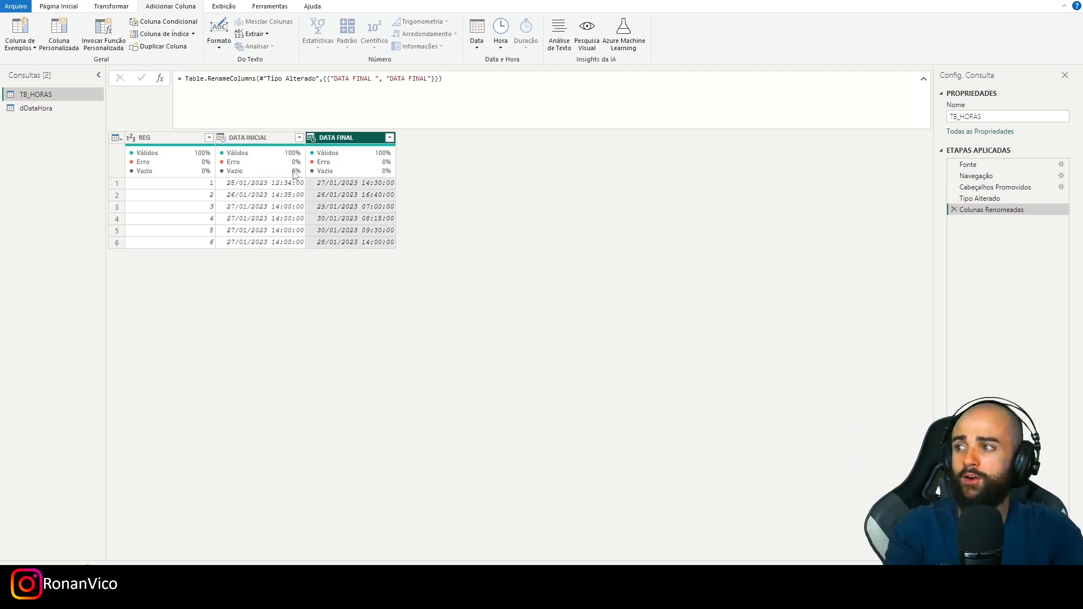
key(ctrl+1)
mouse_move(6, 59)
mouse_down()
mouse_move(136, 85)
mouse_move(421, 103)
mouse_up()
key(Escape)
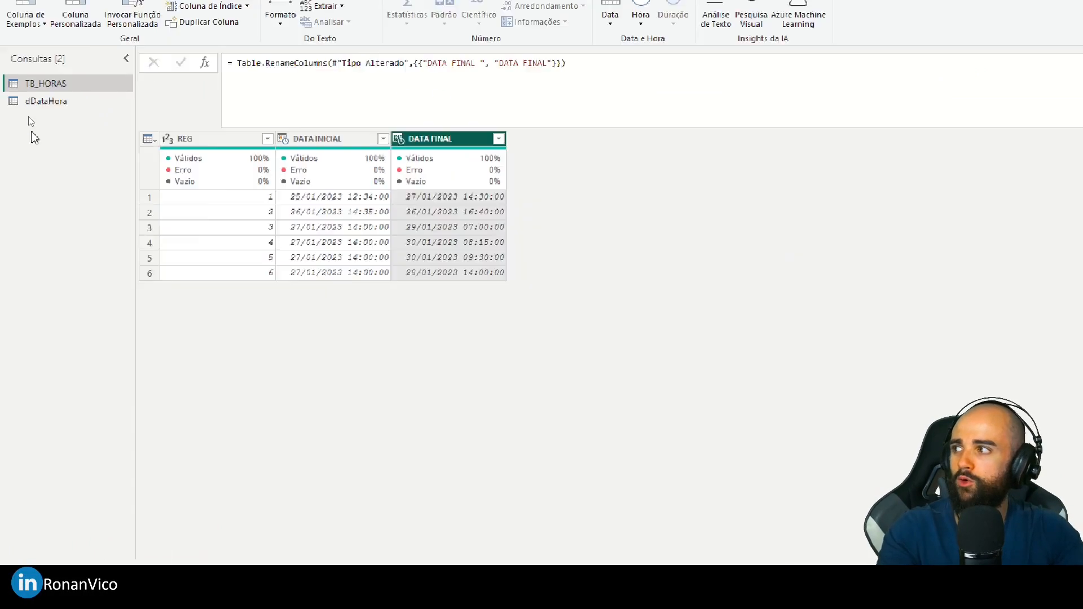
- Examine the List.Min and List.Max expressions over the TB_HORAS dates in dDataHora's advanced editor code, leaving the code unchanged
click(47, 107)
key(ctrl+s)
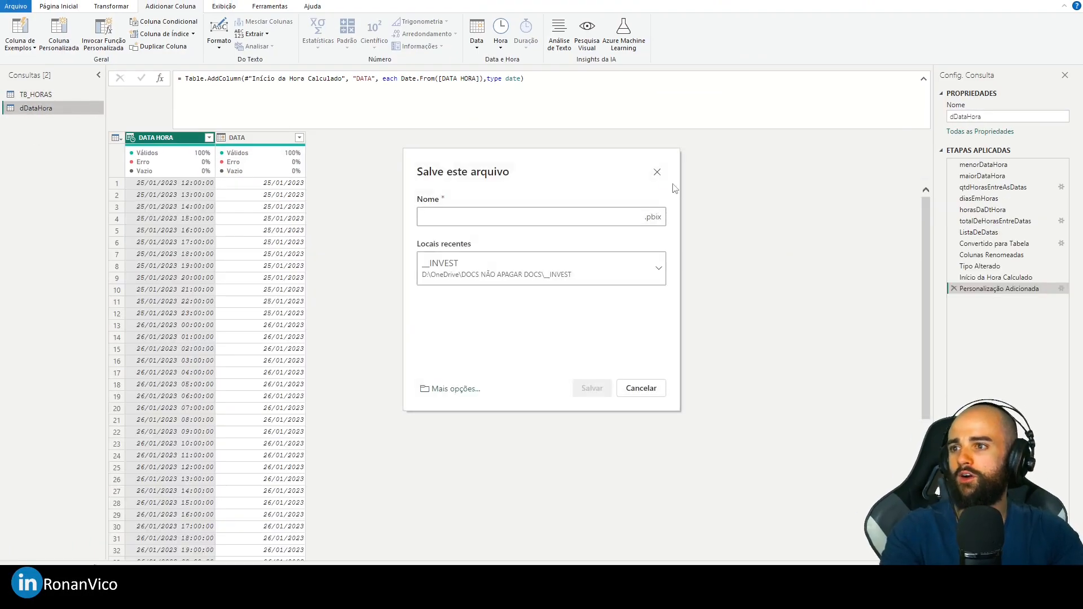
click(657, 172)
key(alt+2)
key(ctrl+1)
drag(357, 164, 603, 193)
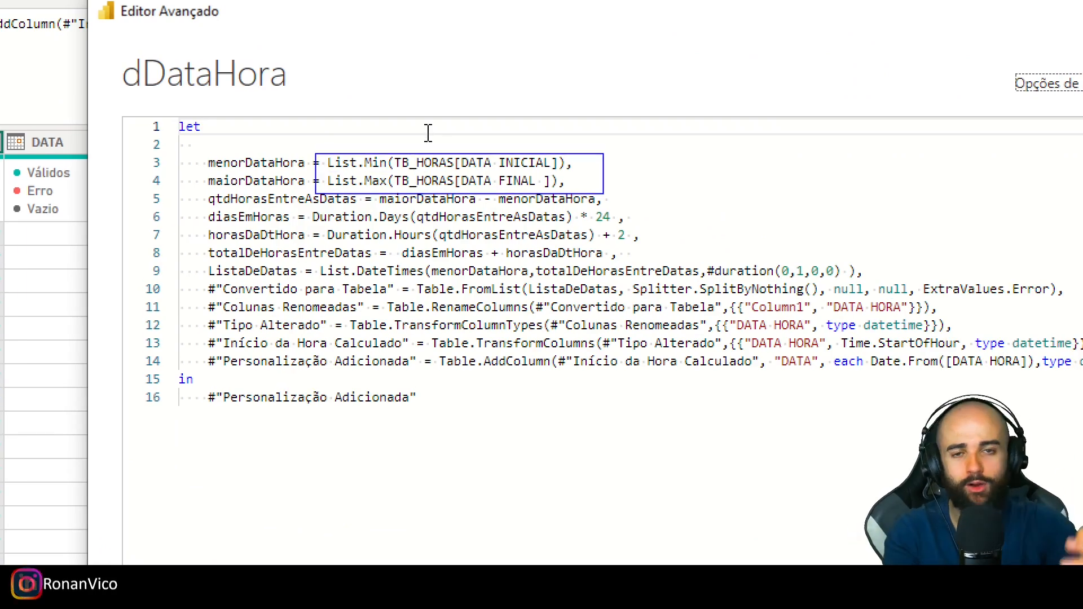
key(Escape)
key(Escape)
click(748, 468)
- Add a custom column named DATA INICIAL ARRED to TB_HORAS with the formula [DATA INICIAL]
click(58, 95)
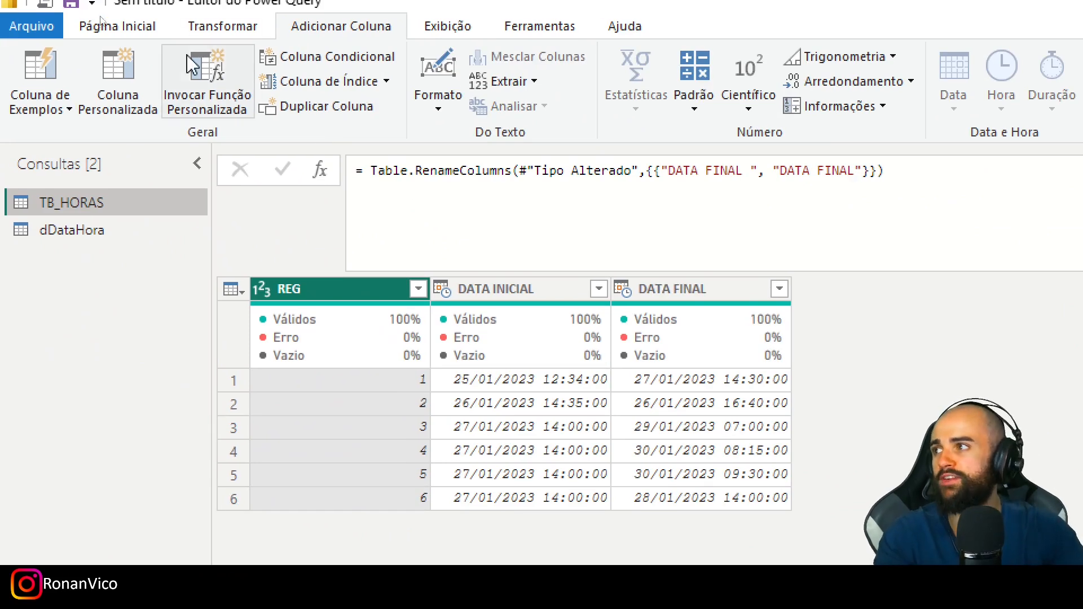
click(113, 83)
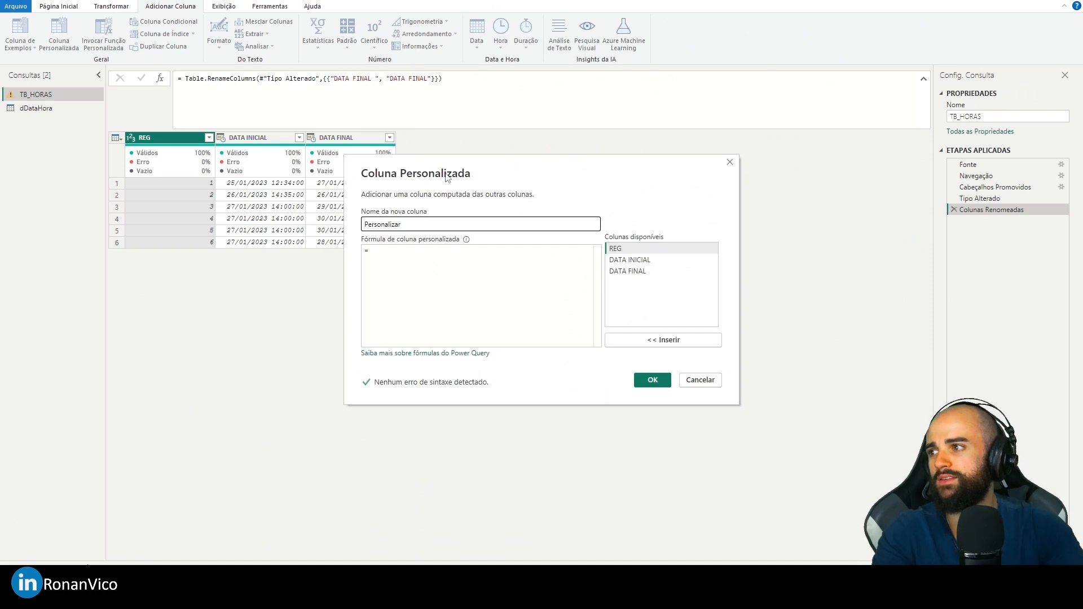
text(DATA INICIAL ARRED)
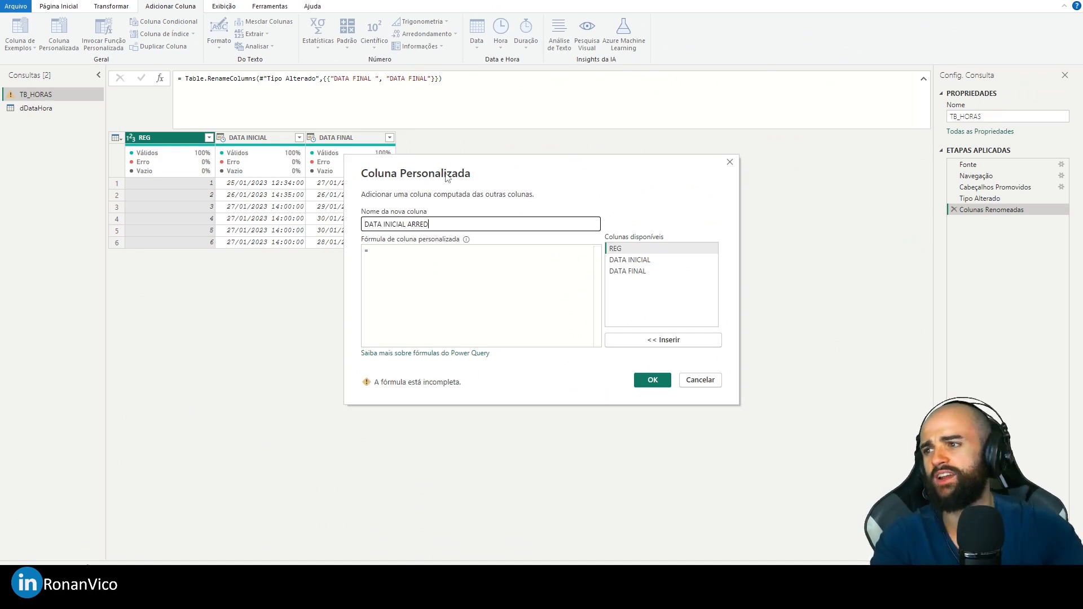
click(426, 251)
double_click(629, 260)
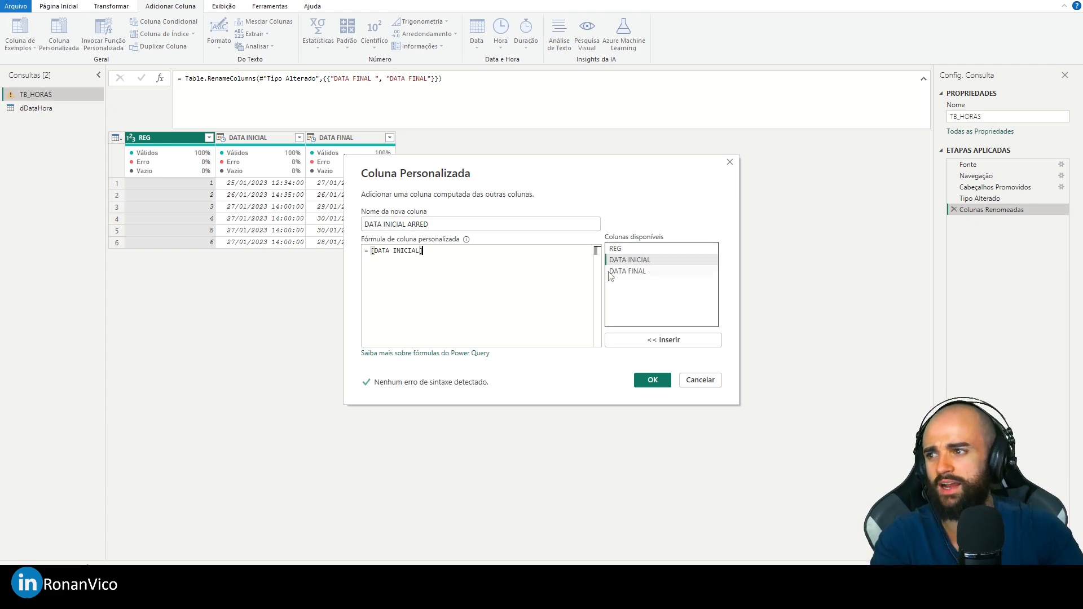
click(652, 380)
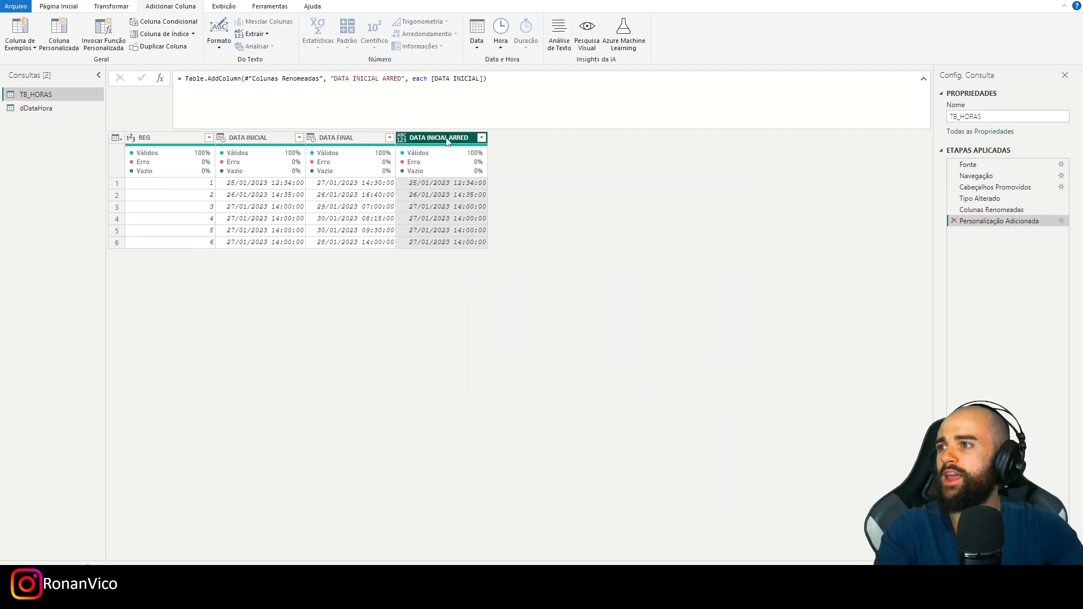
- Append the argument "type datetime" to the DATA INICIAL ARRED column's Table.AddColumn formula and apply it
click(486, 79)
text(,)
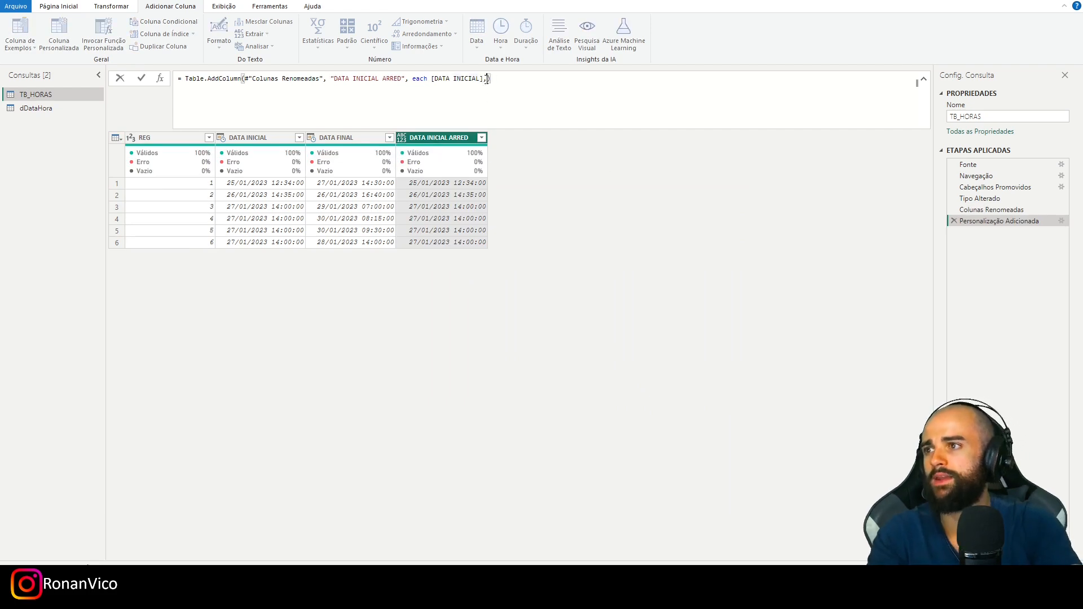
text(type DateTime.AddZone)
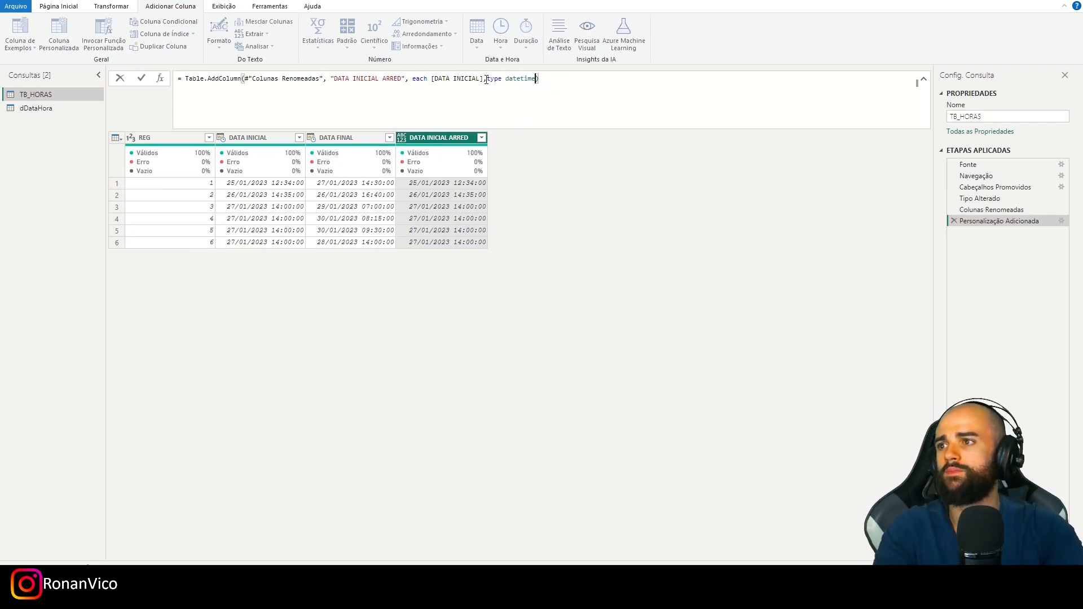
drag(543, 79, 518, 80)
click(116, 6)
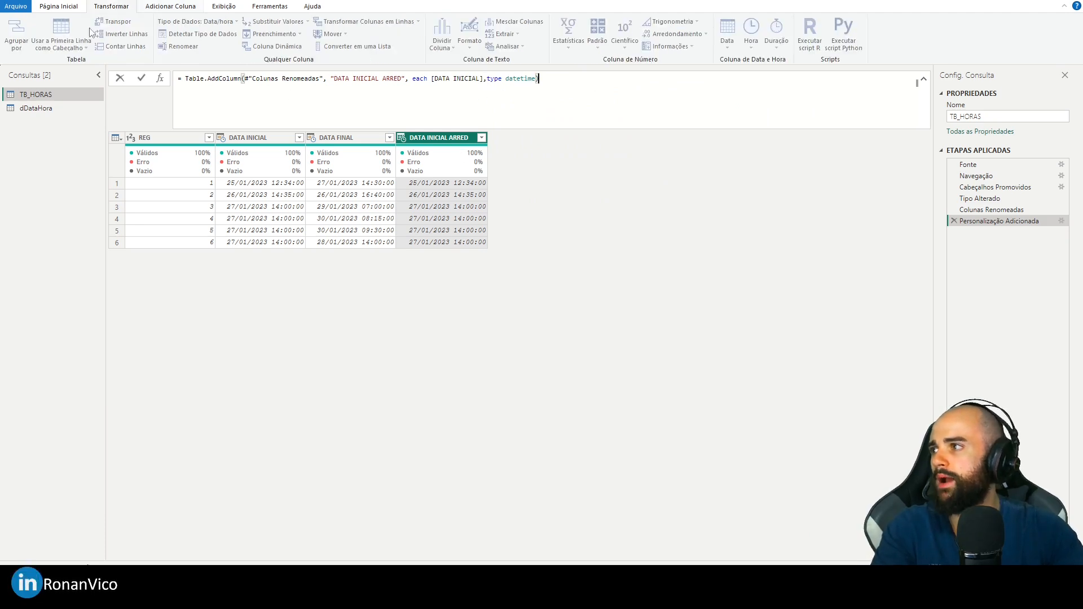
click(355, 138)
click(432, 137)
- Add a custom column returning [DATA FINAL] to TB_HORAS, with "type datetime" and the name DATA FINAL ARRED set in its Table.AddColumn formula
click(168, 7)
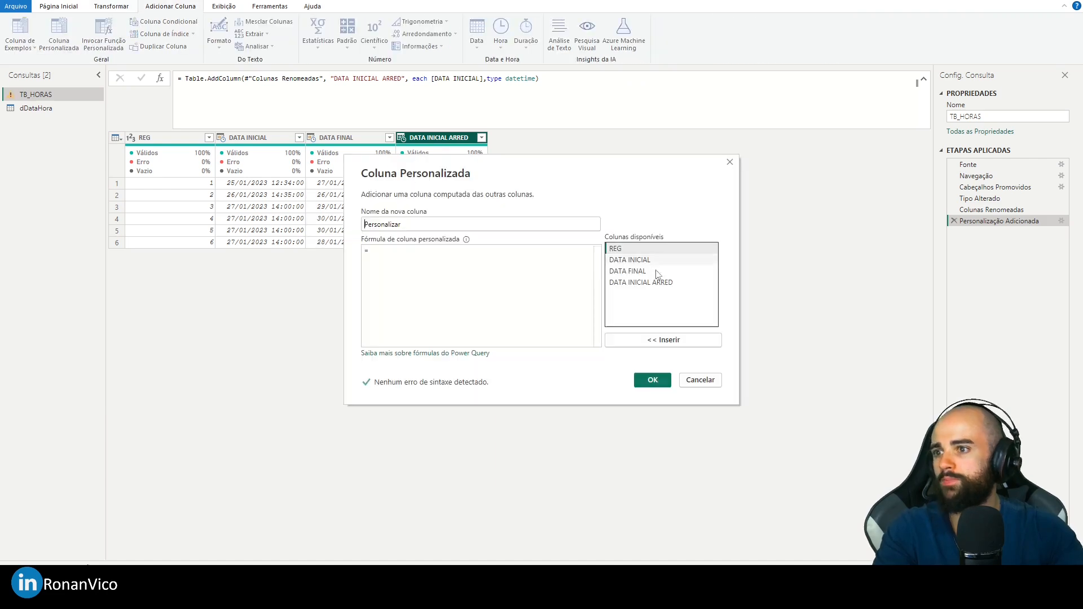
double_click(657, 271)
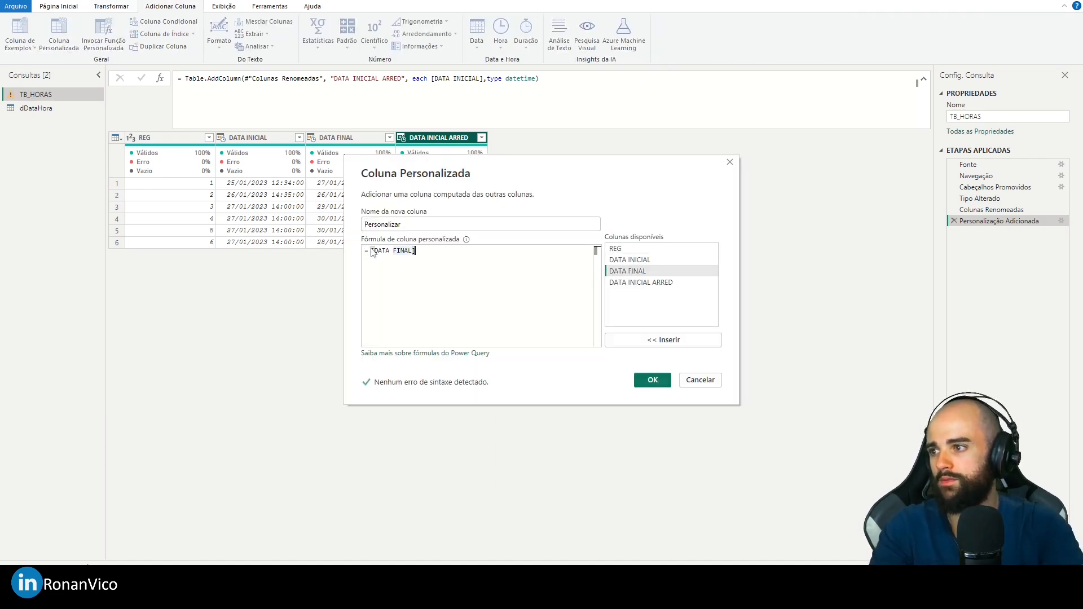
click(652, 379)
text(,type date)
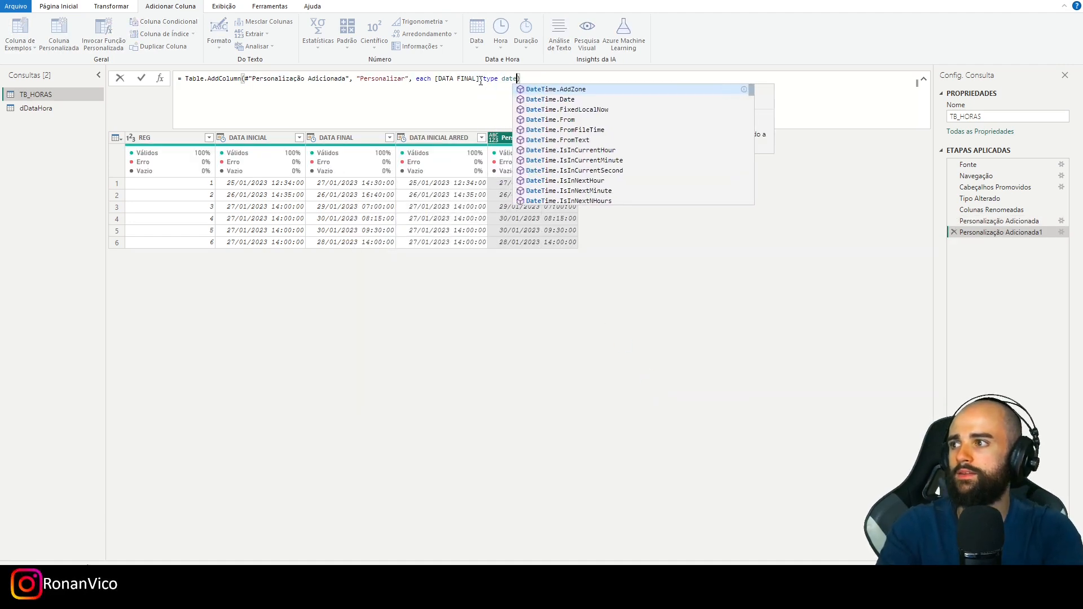
text(time)
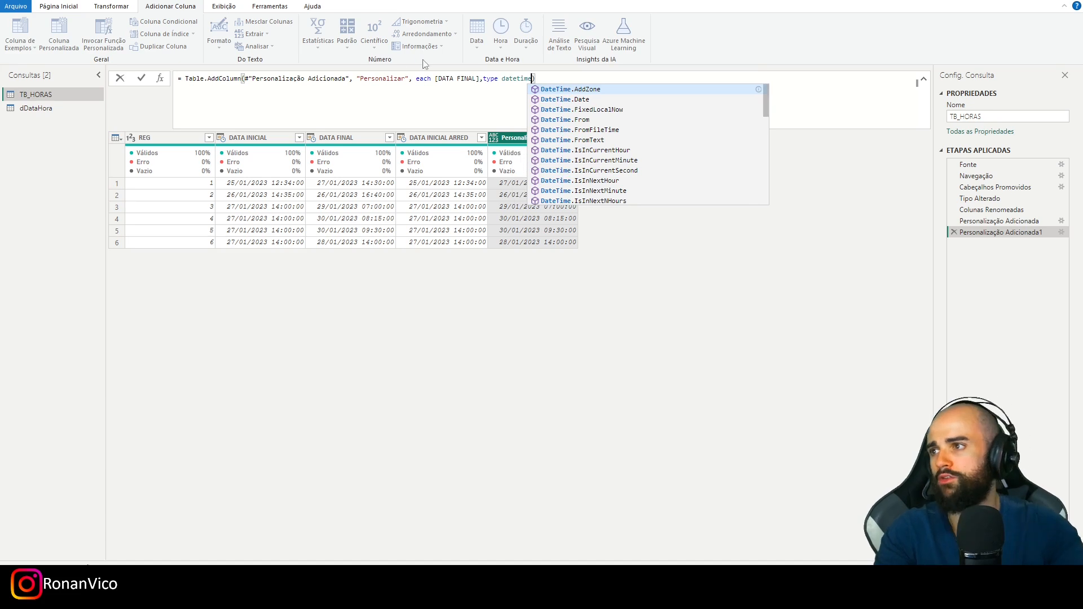
double_click(381, 79)
text(DATA FINAL ARRED)
key(Return)
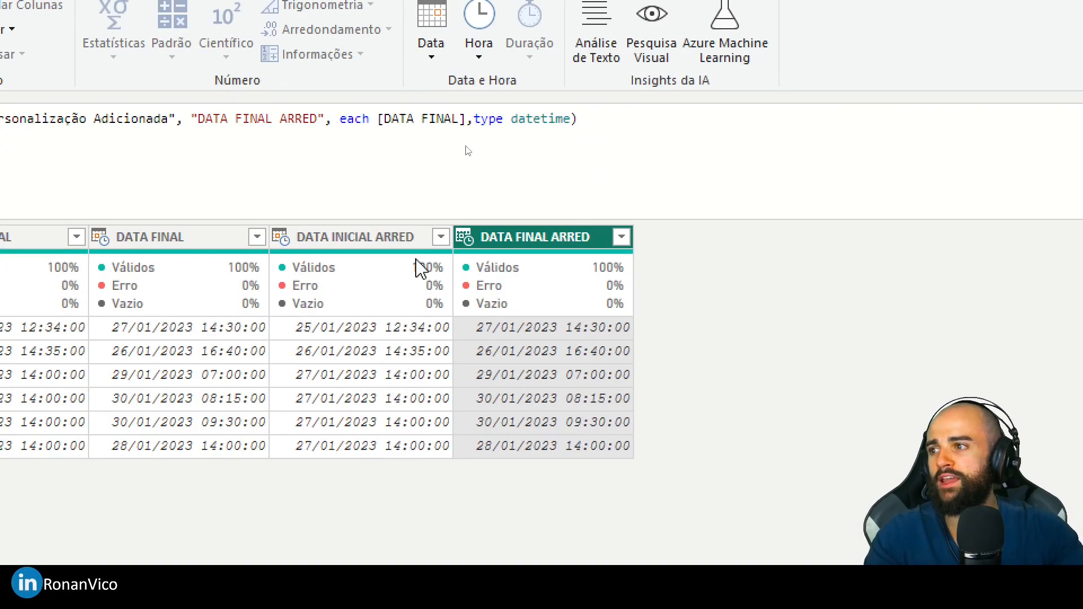
- Transform the DATA INICIAL ARRED and DATA FINAL ARRED columns to the start of the hour (Início da Hora)
right_click(381, 83)
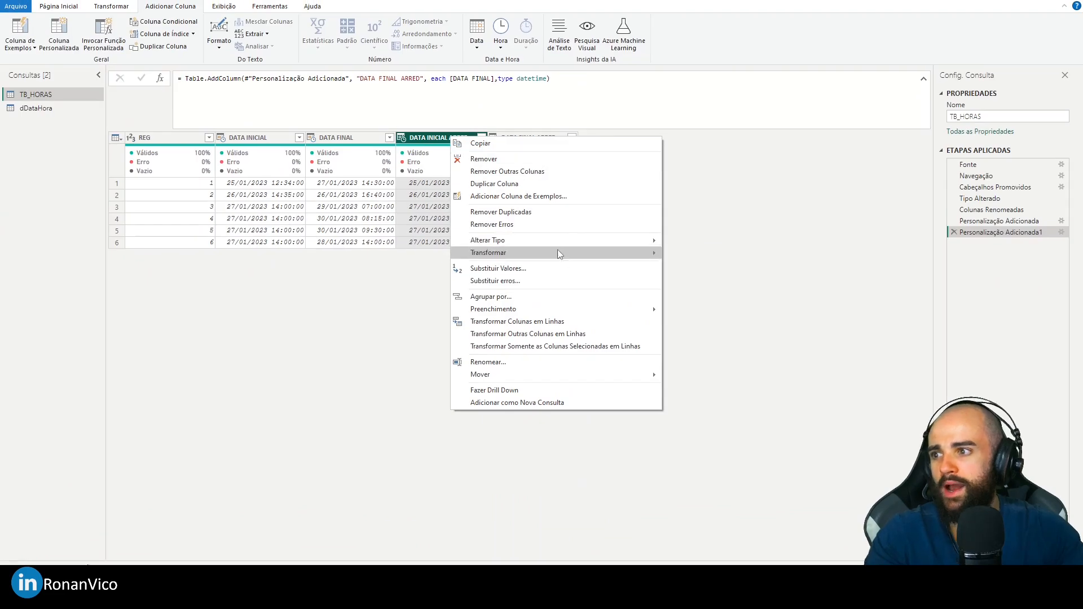
mouse_move(557, 253)
mouse_move(745, 340)
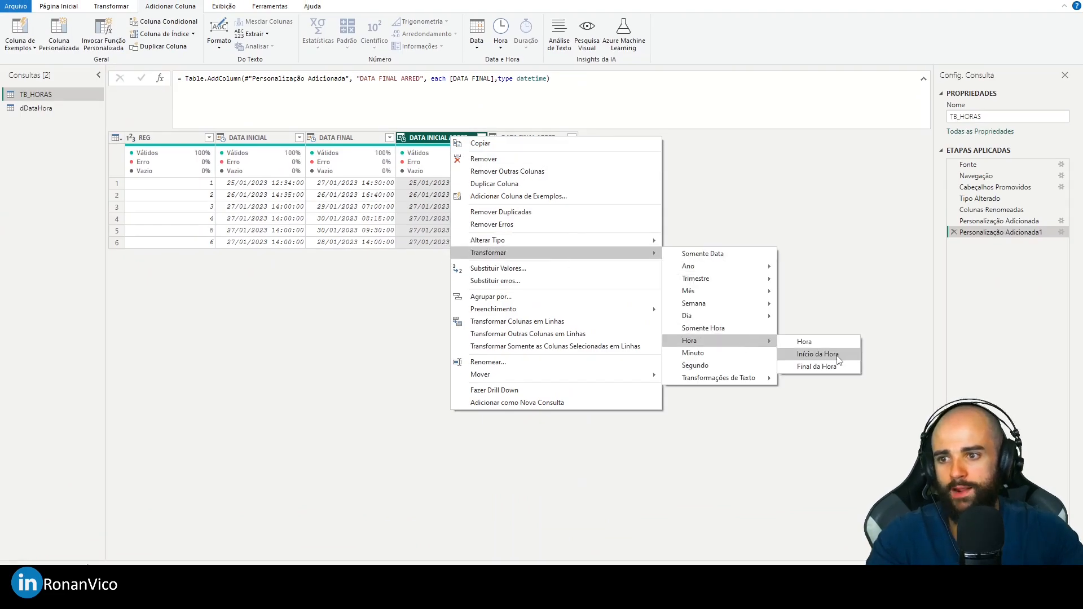
click(817, 354)
right_click(543, 138)
mouse_move(643, 256)
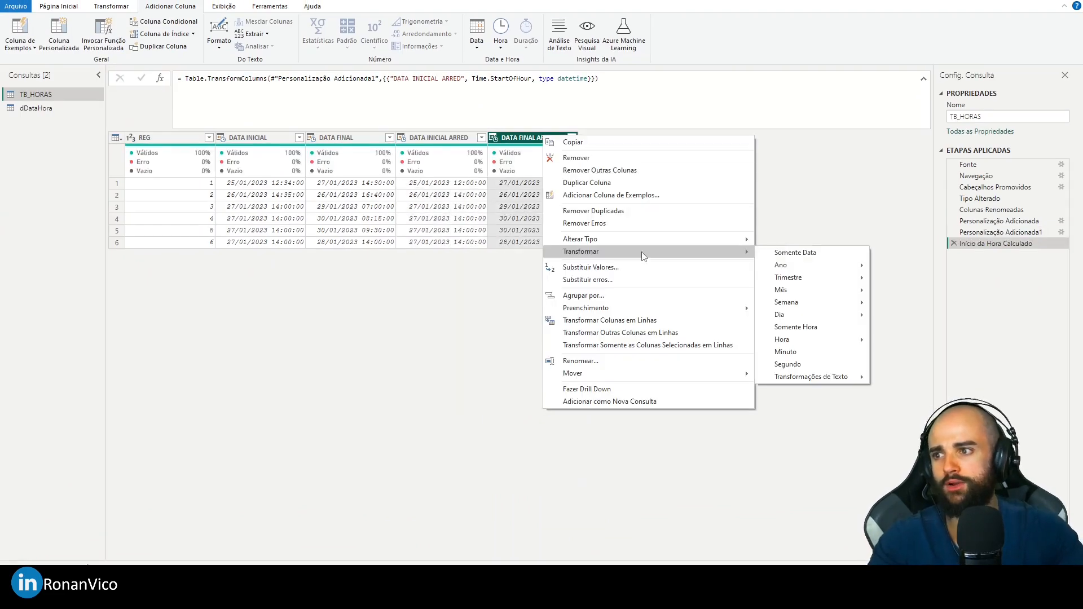
mouse_move(817, 340)
click(911, 354)
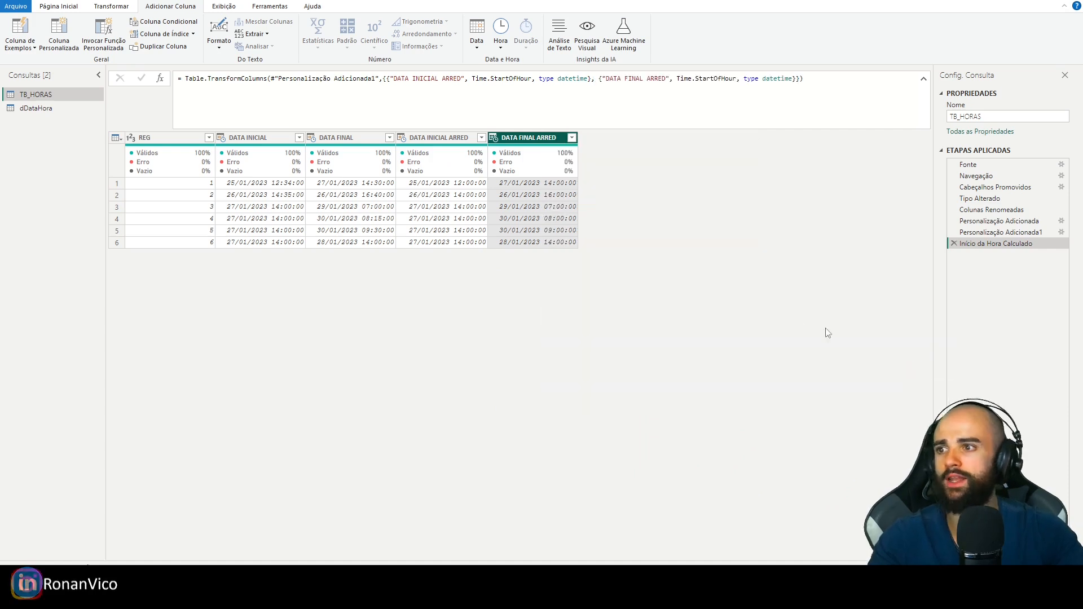
click(485, 198)
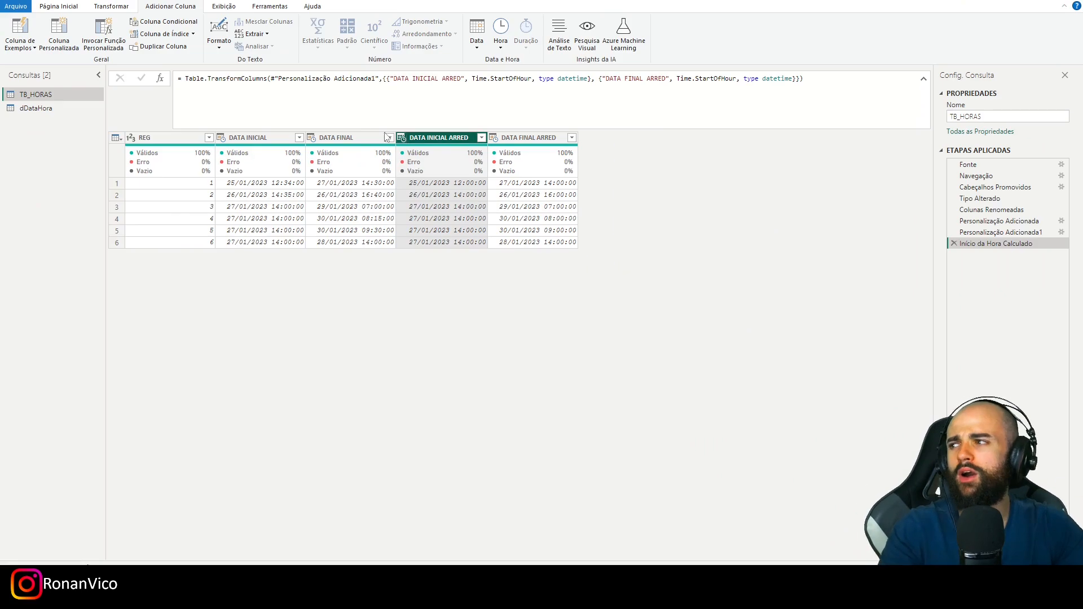
- Close the Power Query editor and apply the query changes to the Power BI model
click(58, 6)
click(17, 47)
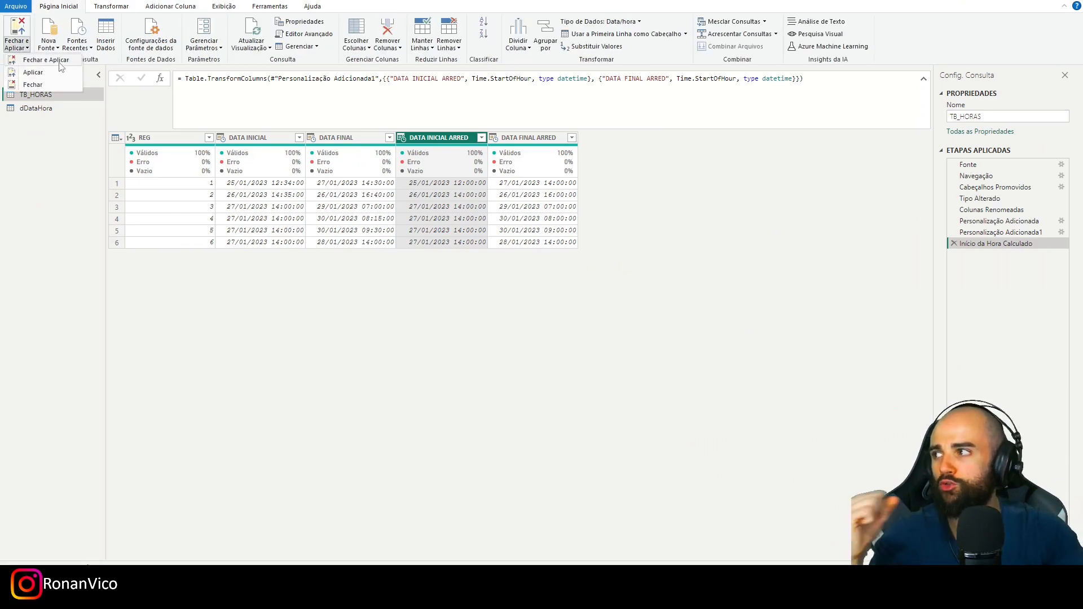
click(59, 63)
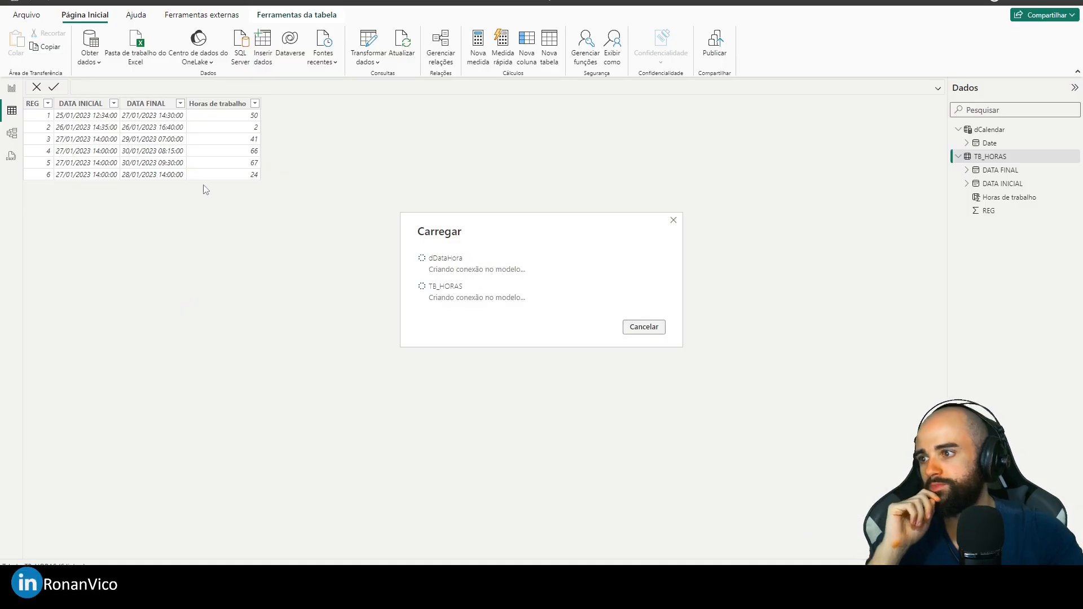
- In the model view, collapse the side panes and place dDataHora beside TB_HORAS, with dCalendar set apart above them
click(11, 133)
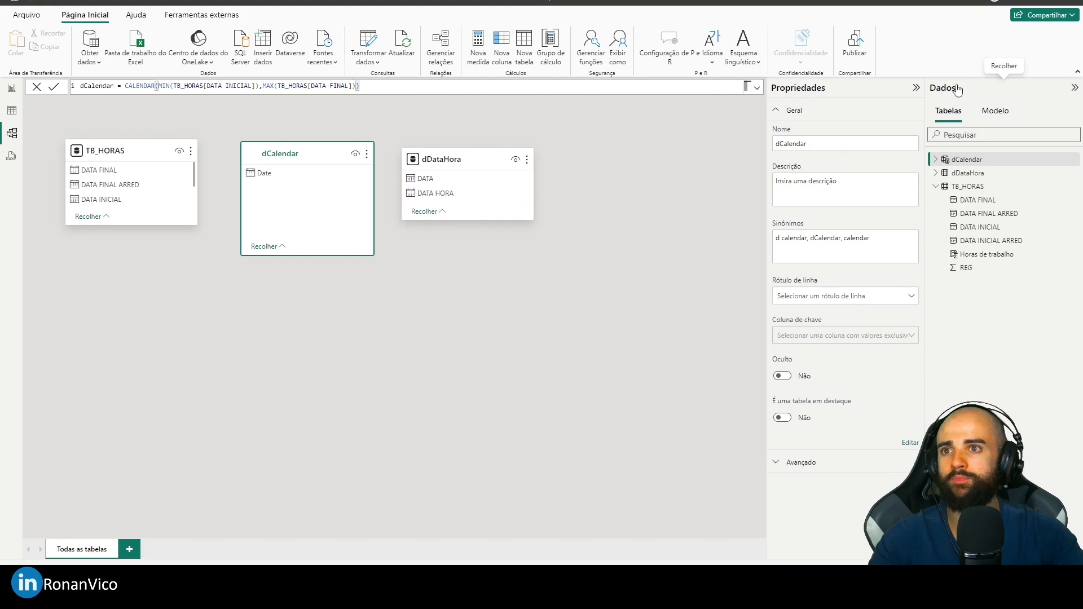
click(915, 88)
click(1074, 88)
drag(423, 159, 253, 339)
drag(276, 158, 561, 151)
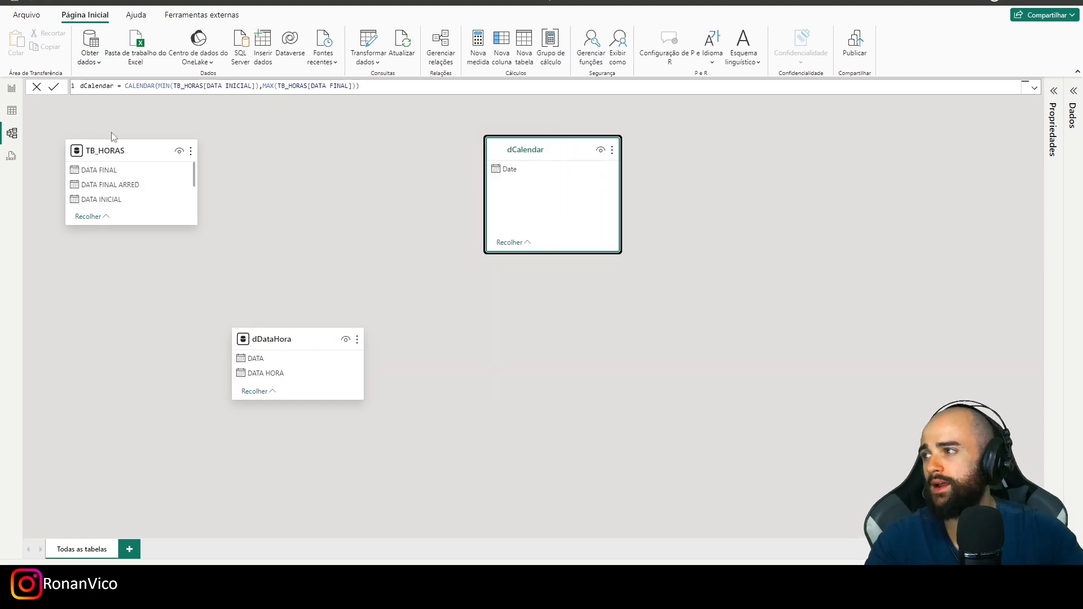
drag(135, 163, 405, 326)
drag(244, 328, 164, 295)
drag(375, 308, 290, 278)
drag(329, 359, 329, 382)
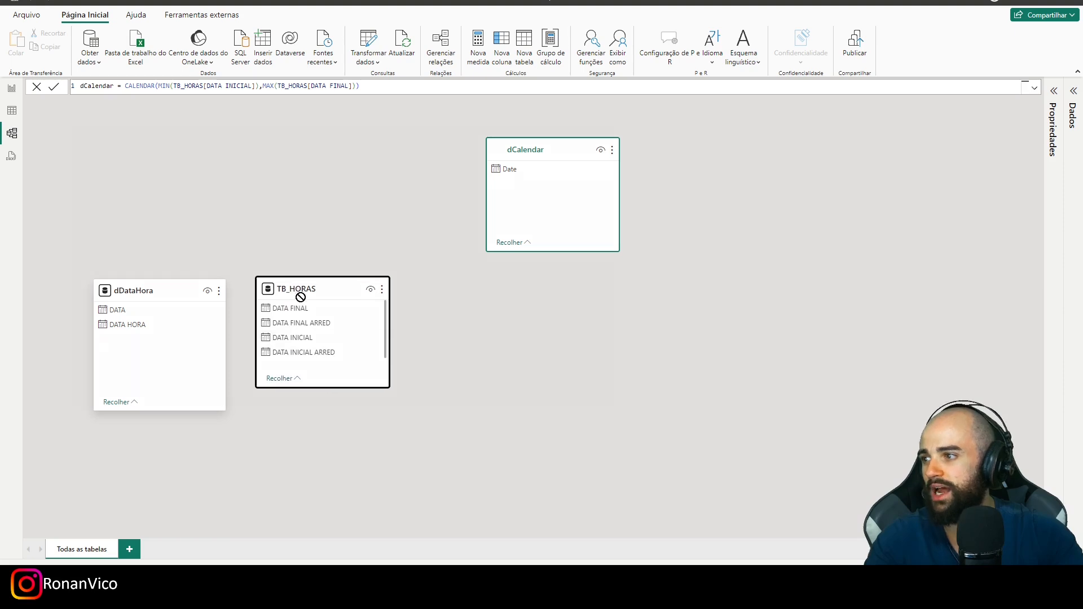
drag(299, 293, 329, 322)
- Relate dDataHora's DATA HORA to TB_HORAS's DATA INICIAL ARRED and DATA FINAL ARRED, spacing the two tables apart
click(264, 343)
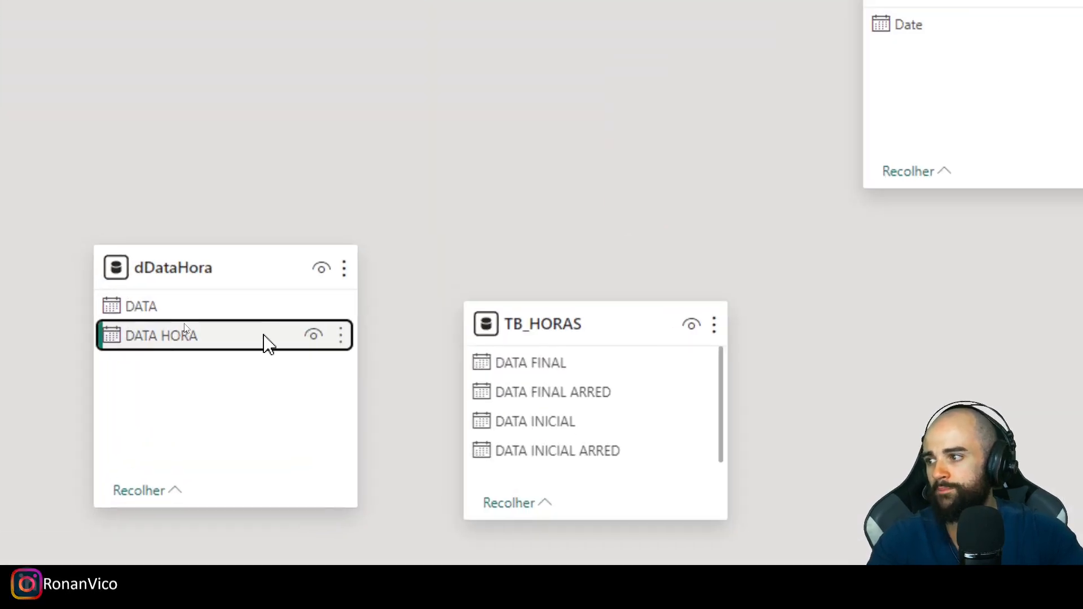
click(171, 389)
drag(435, 403, 554, 460)
drag(578, 327, 739, 303)
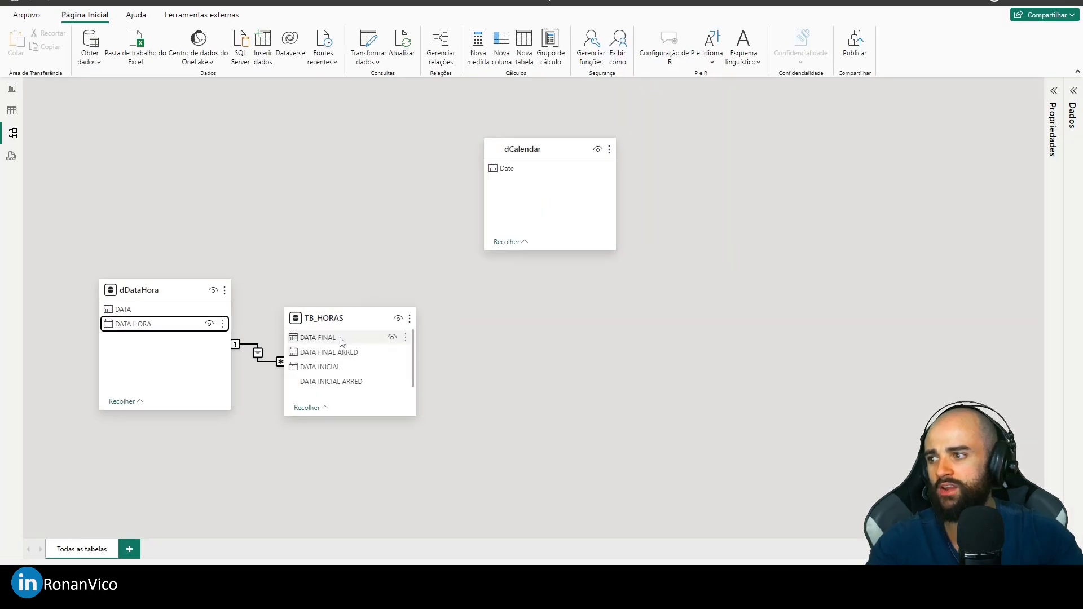
drag(423, 310, 422, 308)
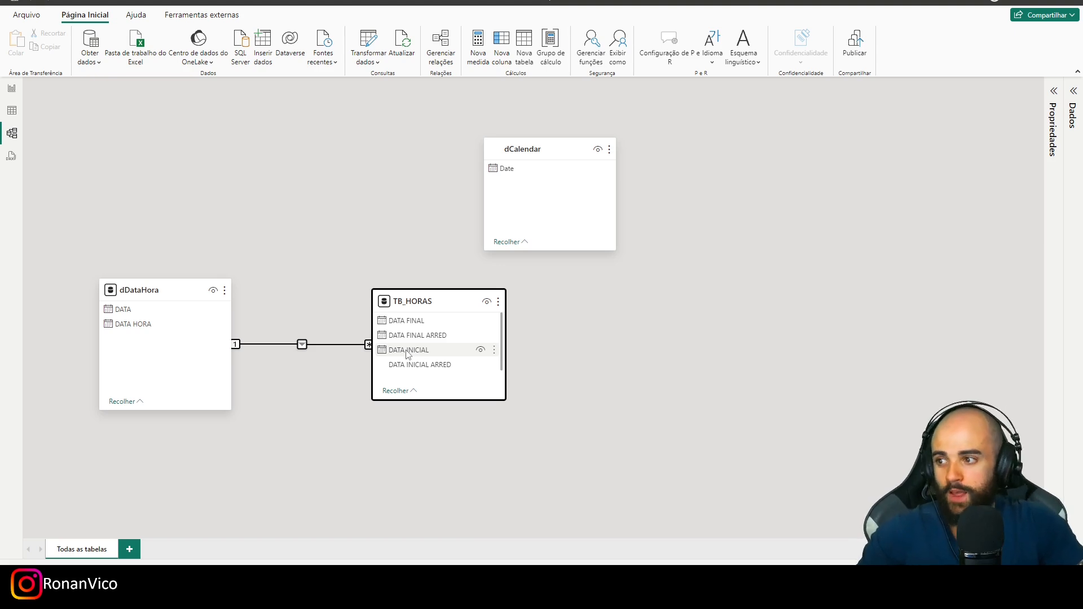
drag(164, 324, 402, 327)
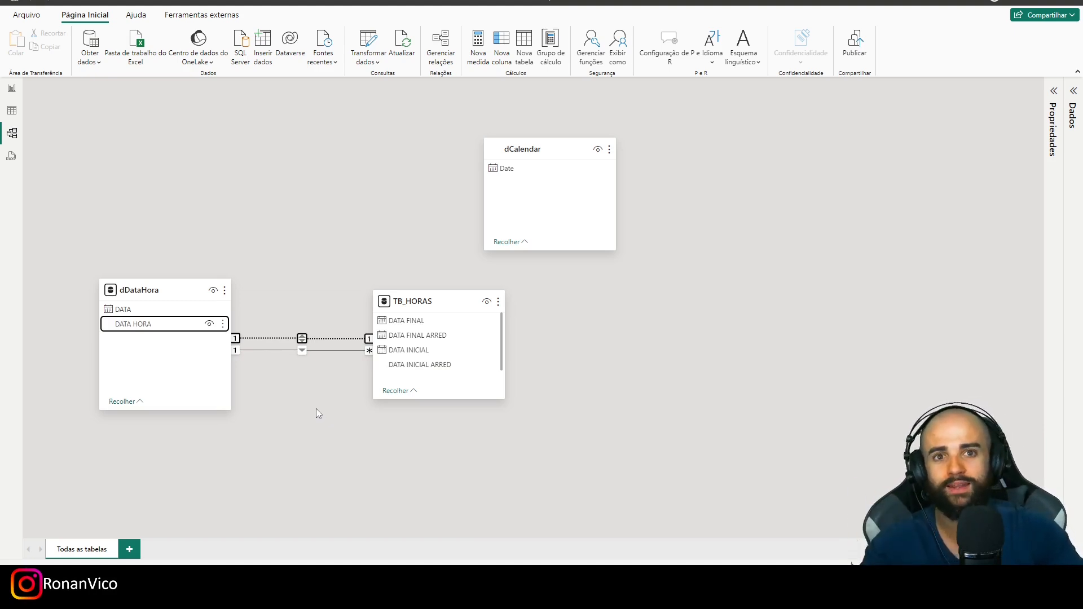
mouse_move(169, 292)
mouse_down()
mouse_move(198, 242)
mouse_move(158, 248)
mouse_move(160, 296)
mouse_up()
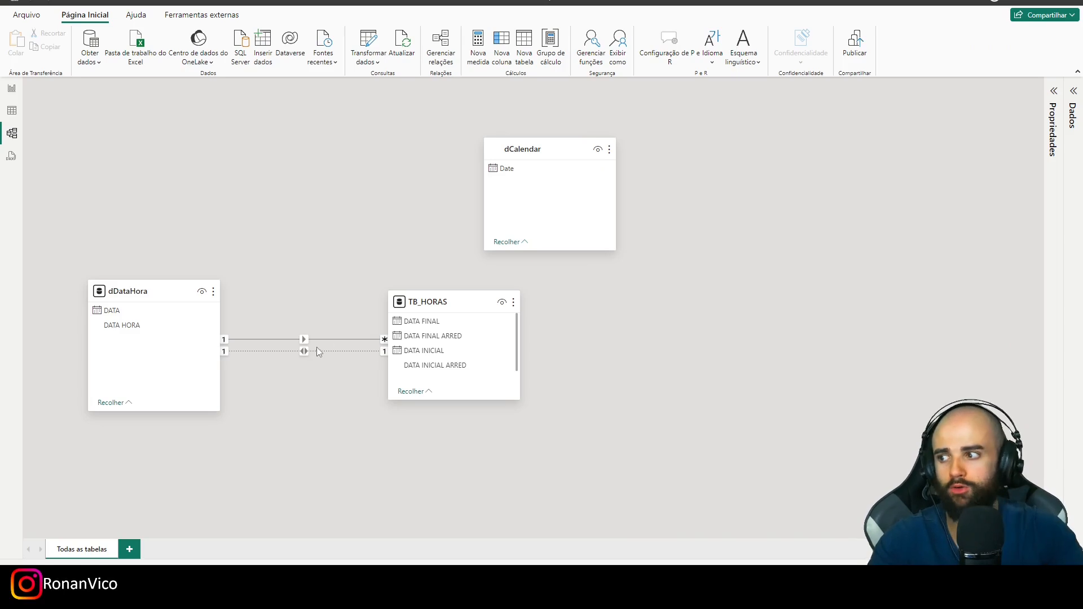
- Delete both relationships between dDataHora and TB_HORAS
right_click(316, 338)
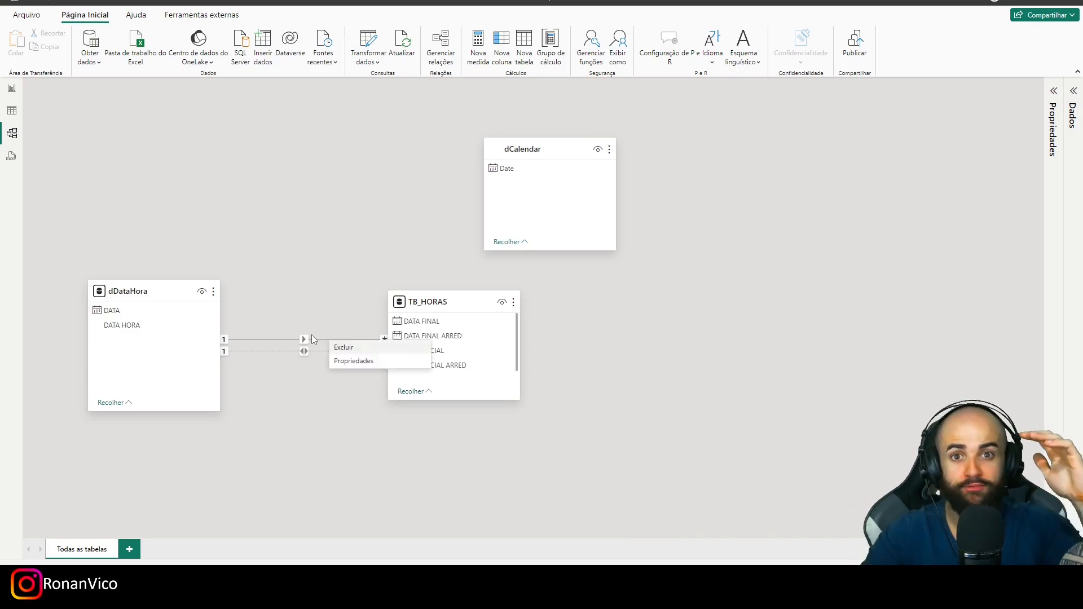
click(312, 339)
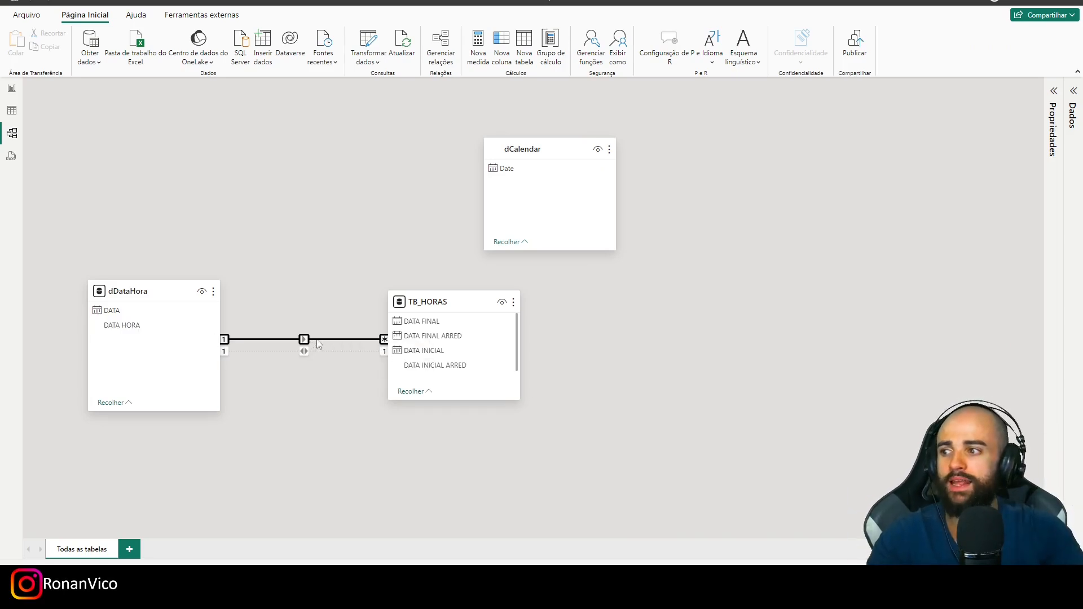
right_click(317, 339)
click(332, 347)
click(597, 310)
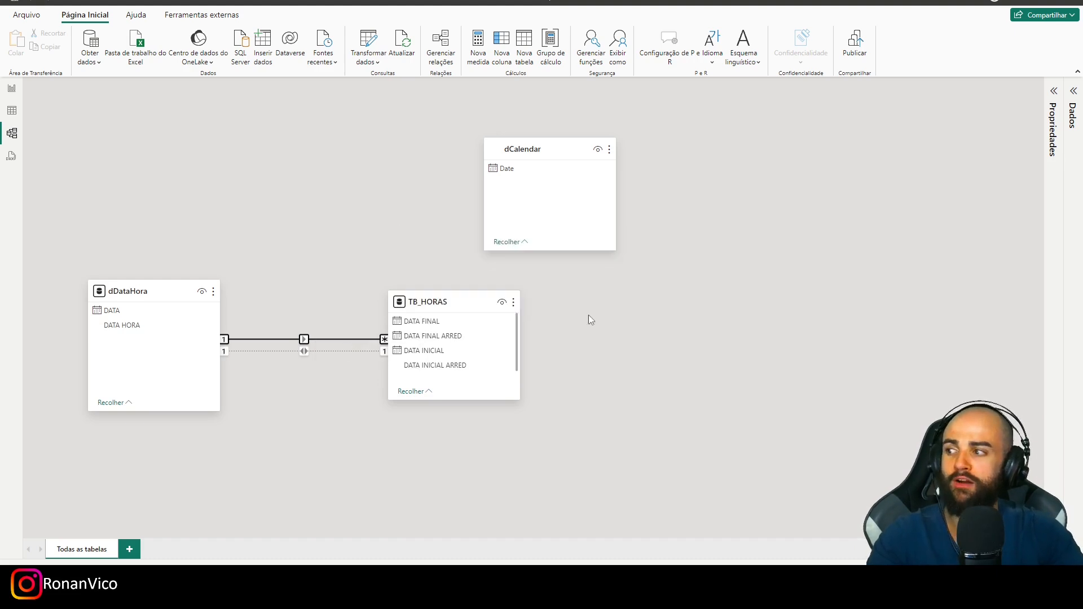
right_click(334, 345)
click(344, 357)
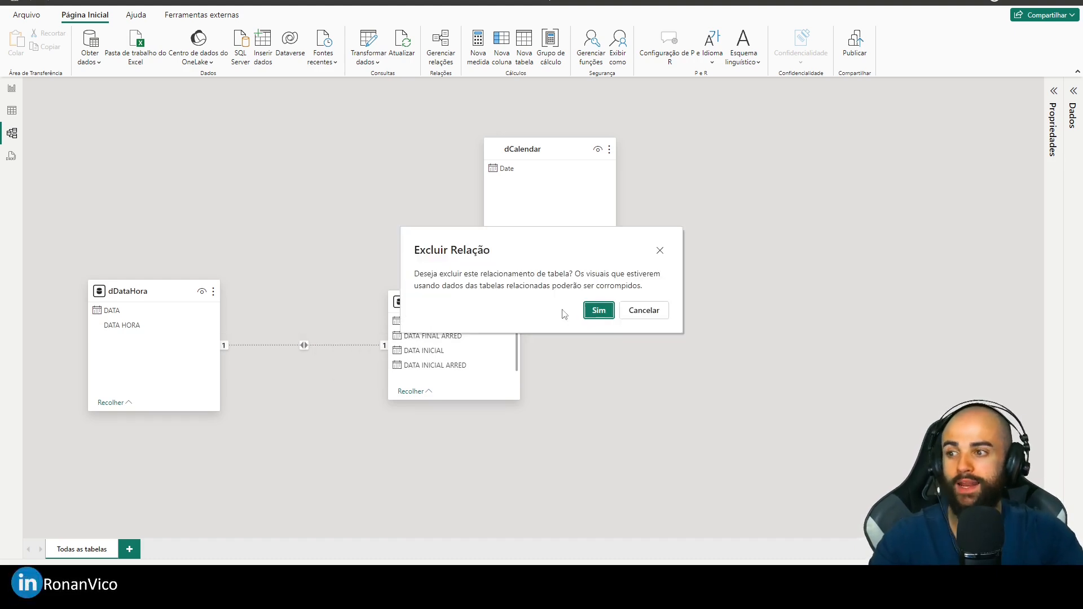
click(597, 309)
- In the table view, add a new calculated column named Horas de Trabalho UTEIS to TB_HORAS
click(12, 111)
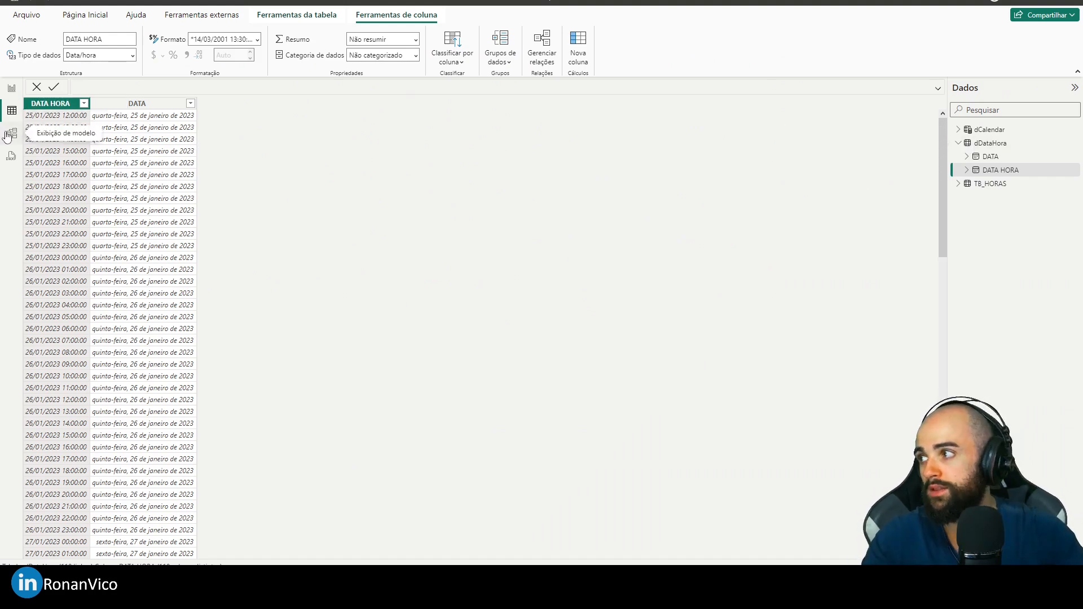
click(990, 146)
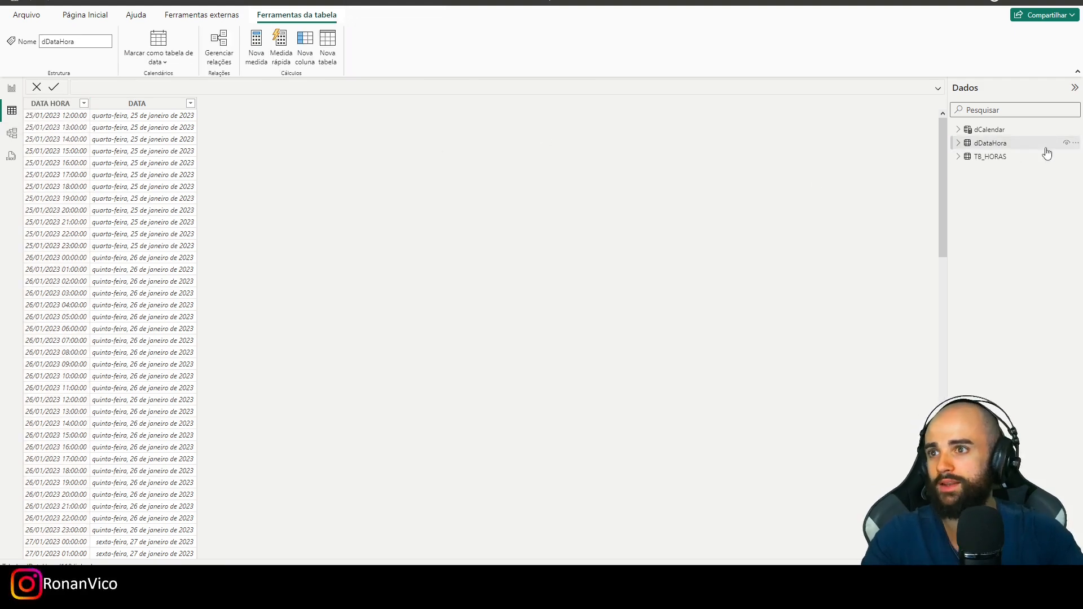
click(991, 158)
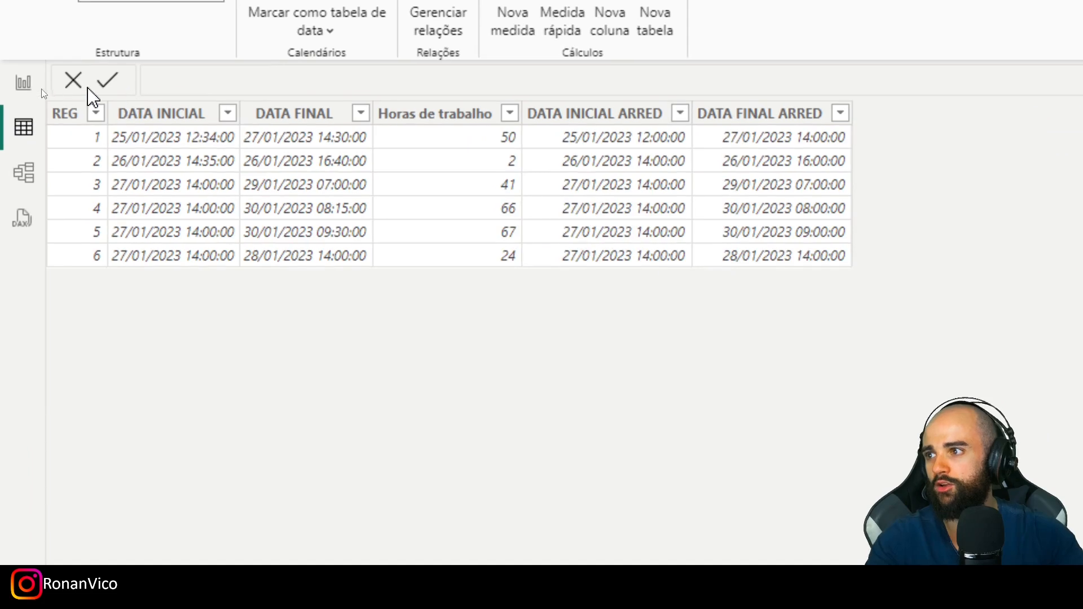
click(228, 104)
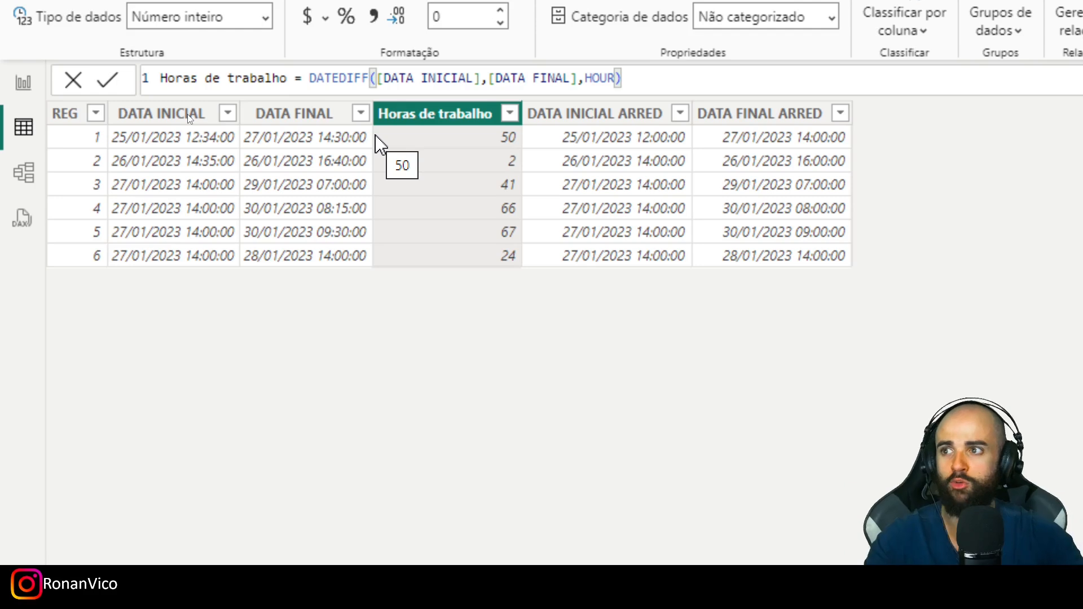
click(1082, 3)
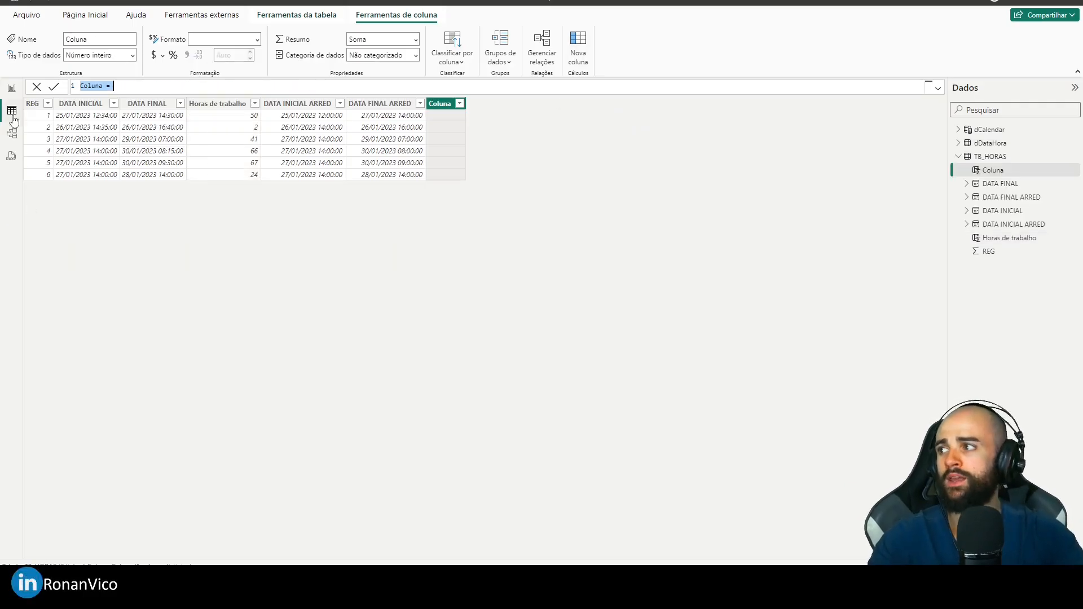
text(Hor)
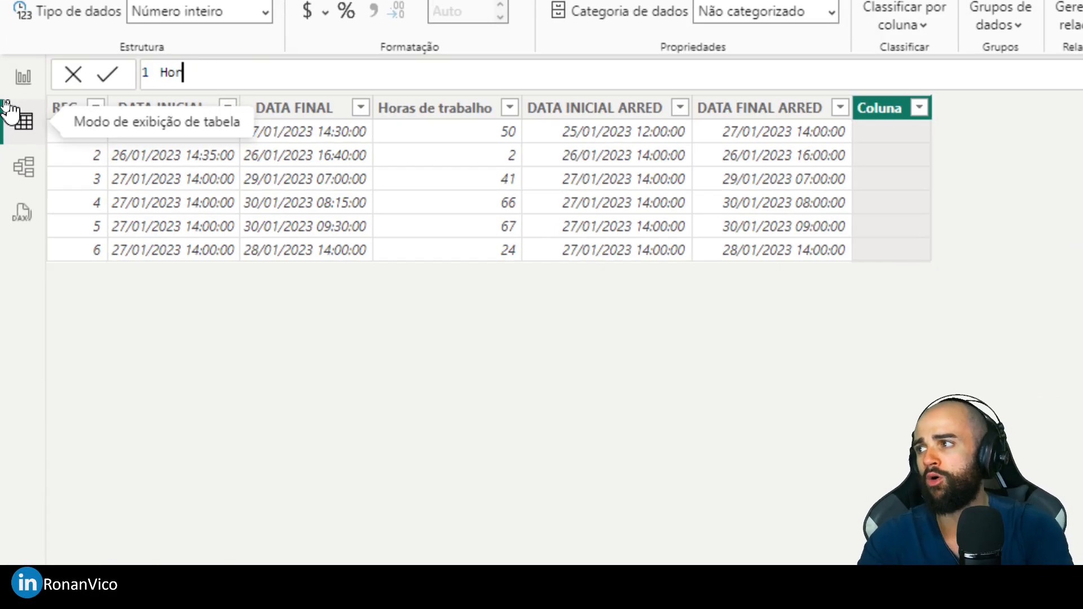
text(as de Trabal)
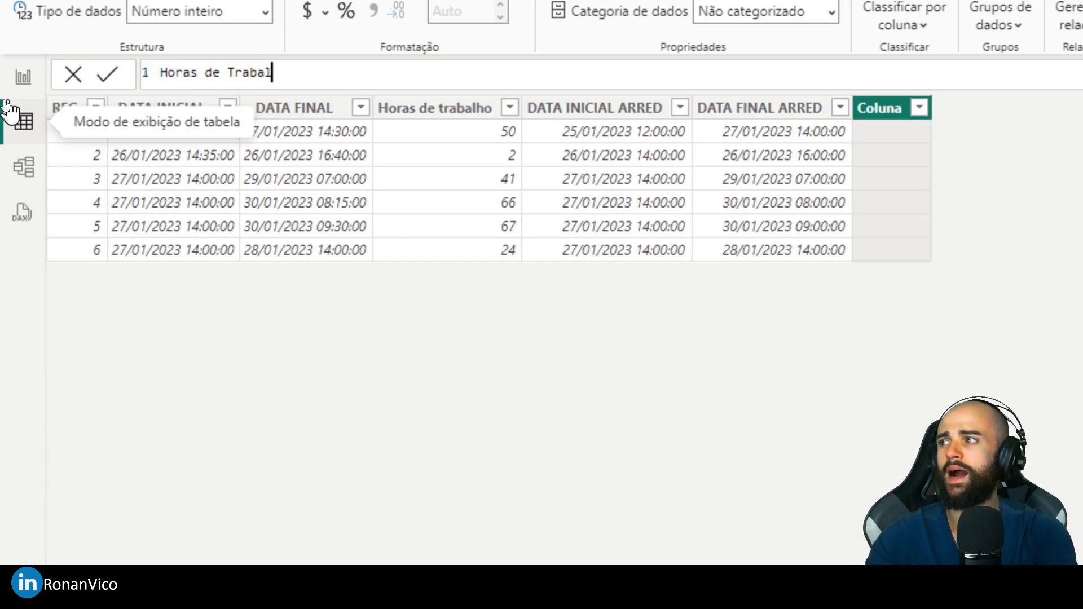
text(ho UTEIS =)
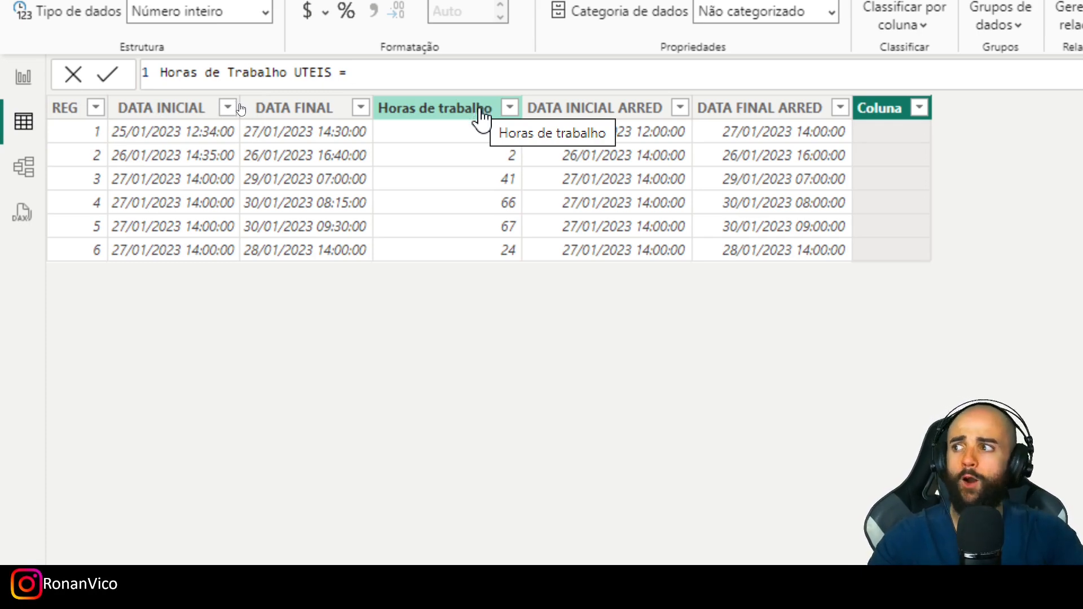
- On a new line of the formula, declare the variable dtIni as [DATA INICIAL ARRED], leaving blank lines below it
key(shift+Return)
key(shift+Return)
key(shift+Return)
key(shift+Return)
key(Up)
key(Up)
key(Up)
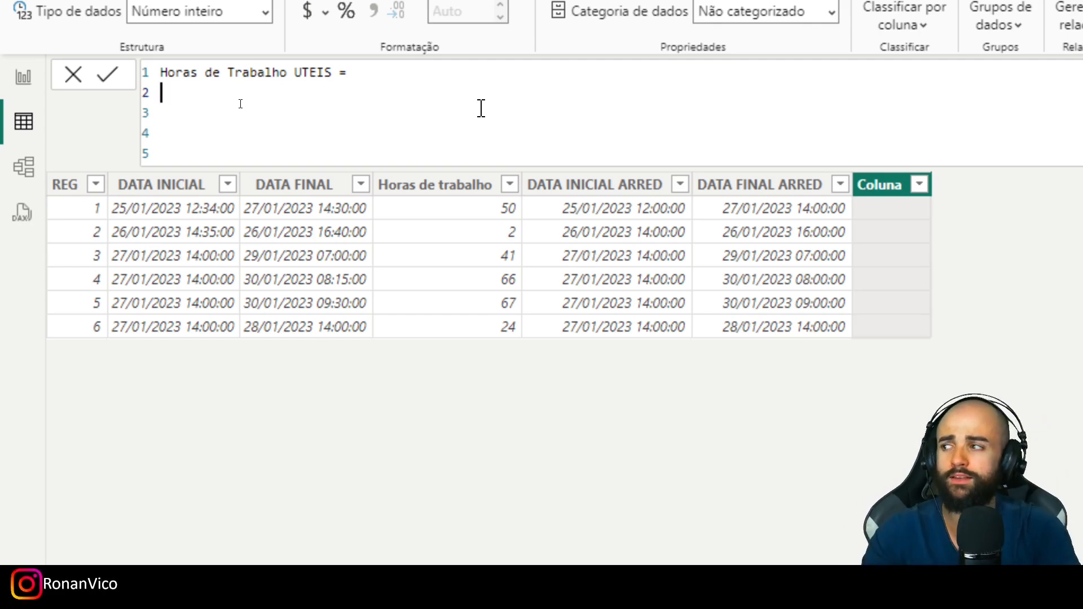
text(var)
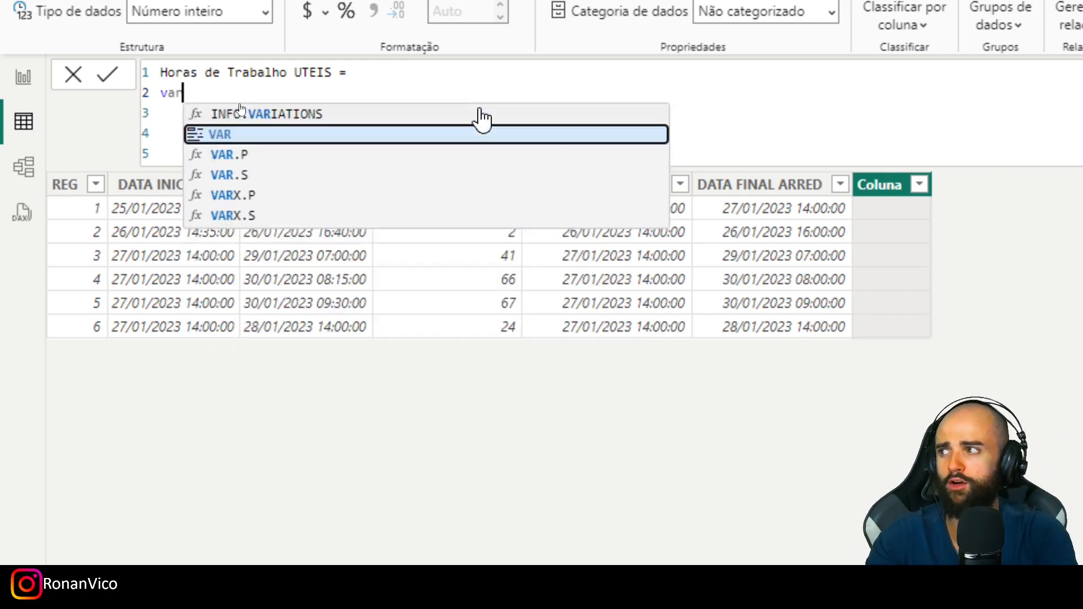
text( dtIni )
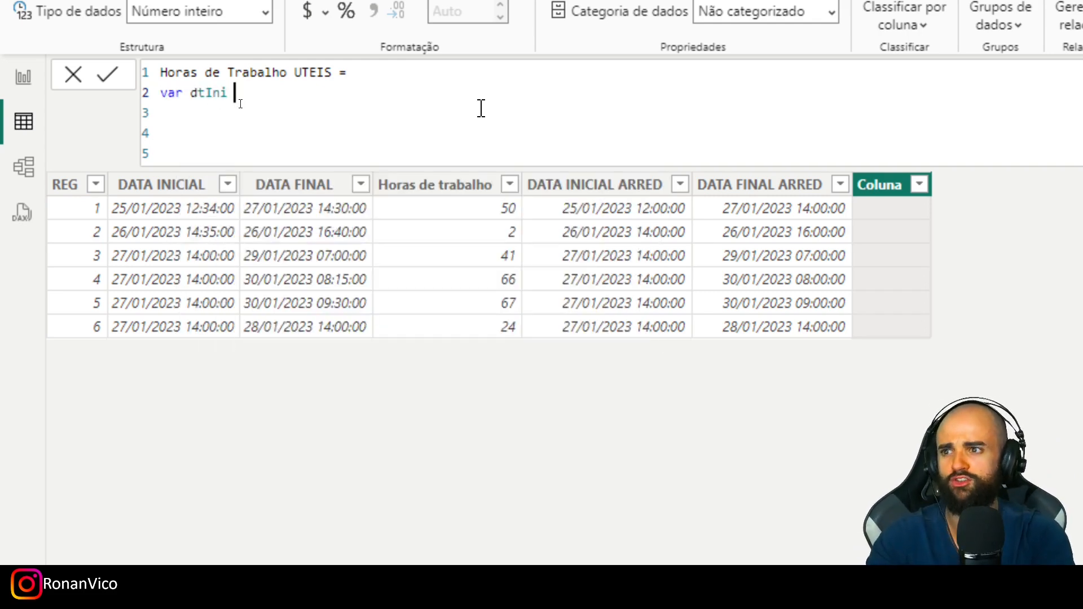
text(= [data)
key(Down)
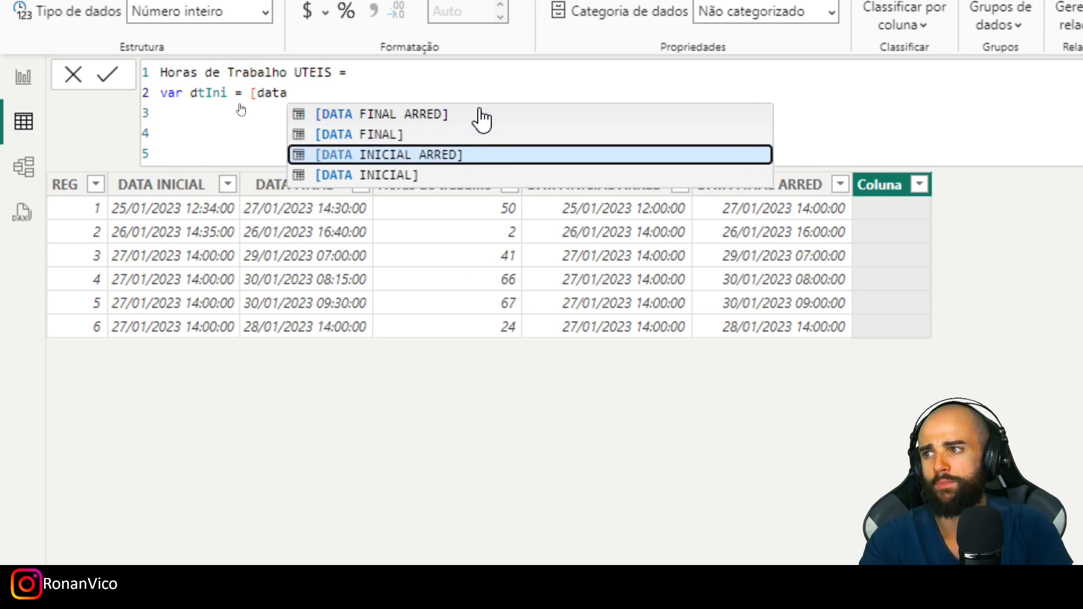
key(Tab)
key(shift+Return)
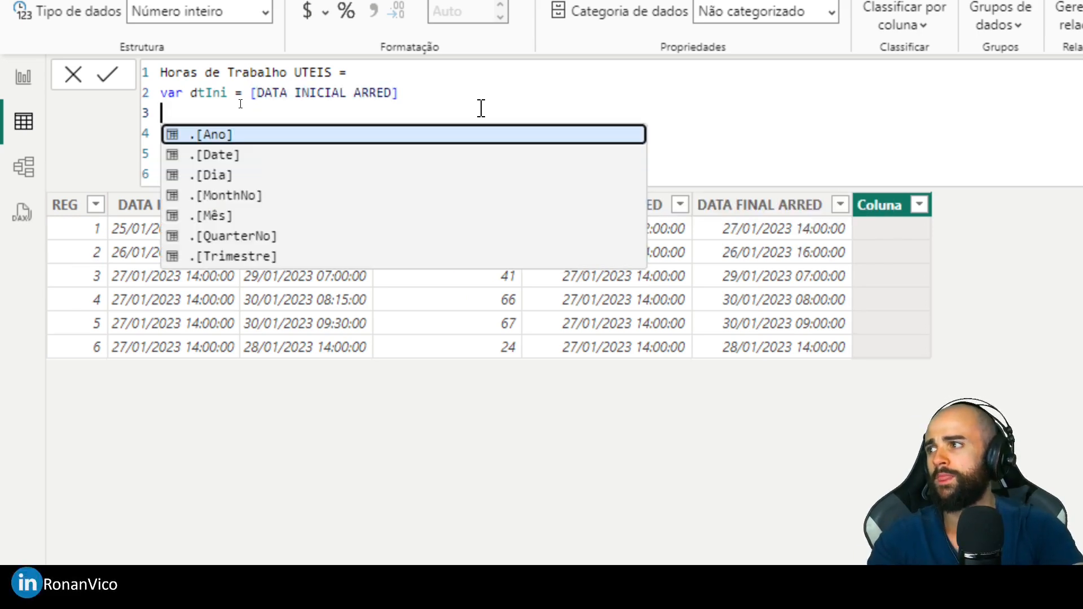
- Declare the variable dtFim as [DATA FINAL ARRED] on the line below dtIni
text(var dtFim = [data)
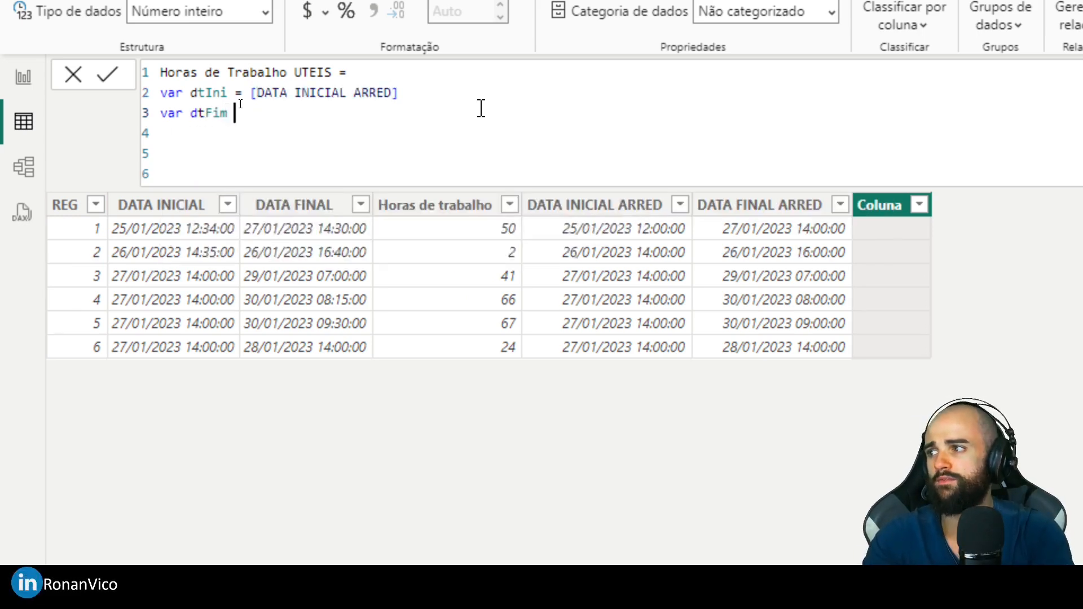
key(Up)
key(Down)
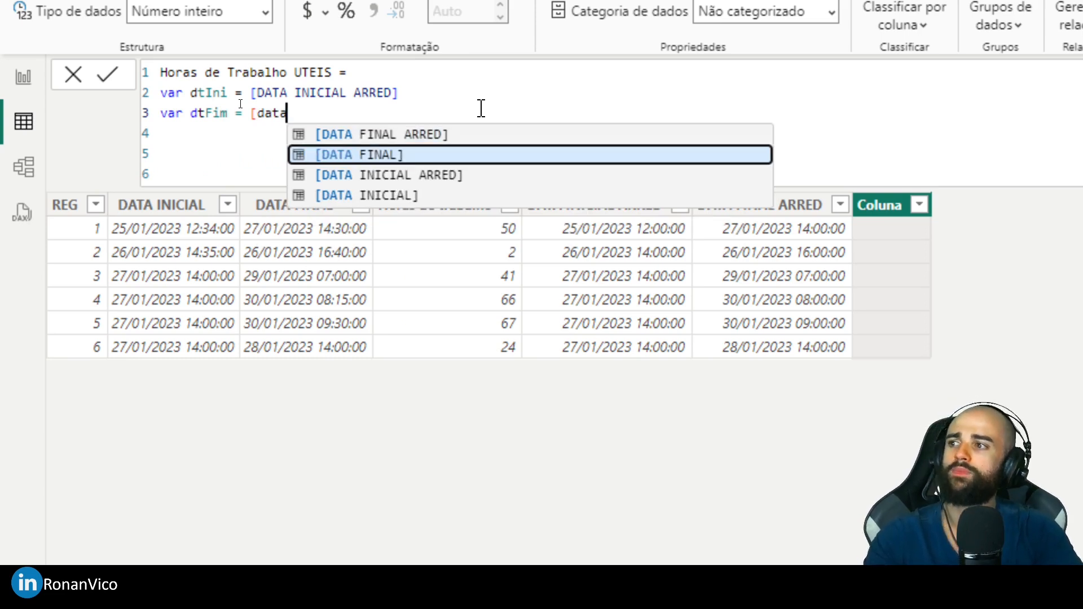
key(Up)
key(Tab)
key(shift+Return)
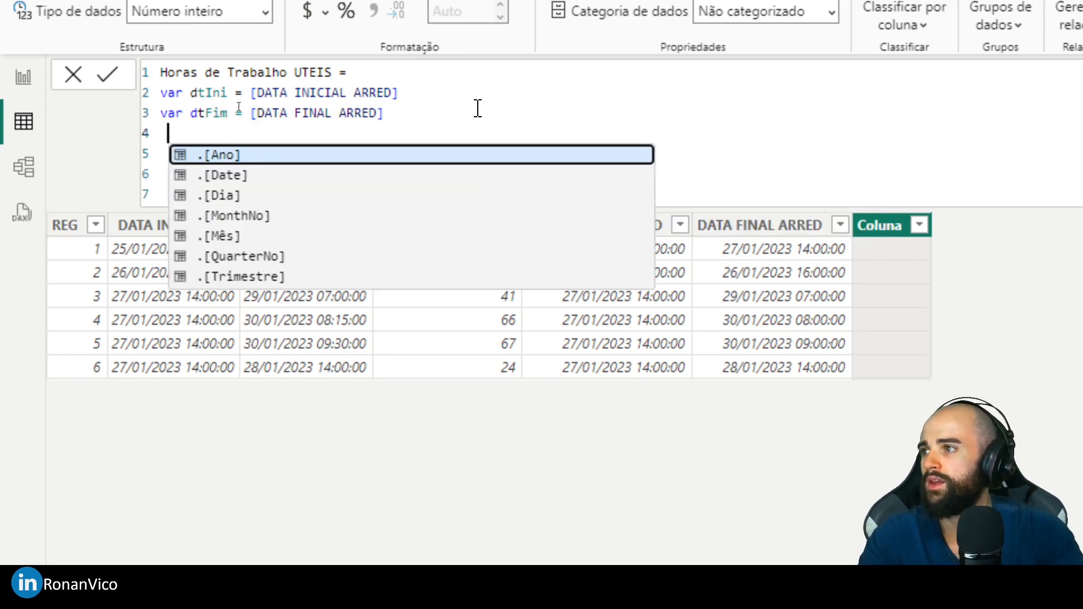
click(417, 117)
click(350, 91)
drag(362, 115, 372, 126)
click(438, 128)
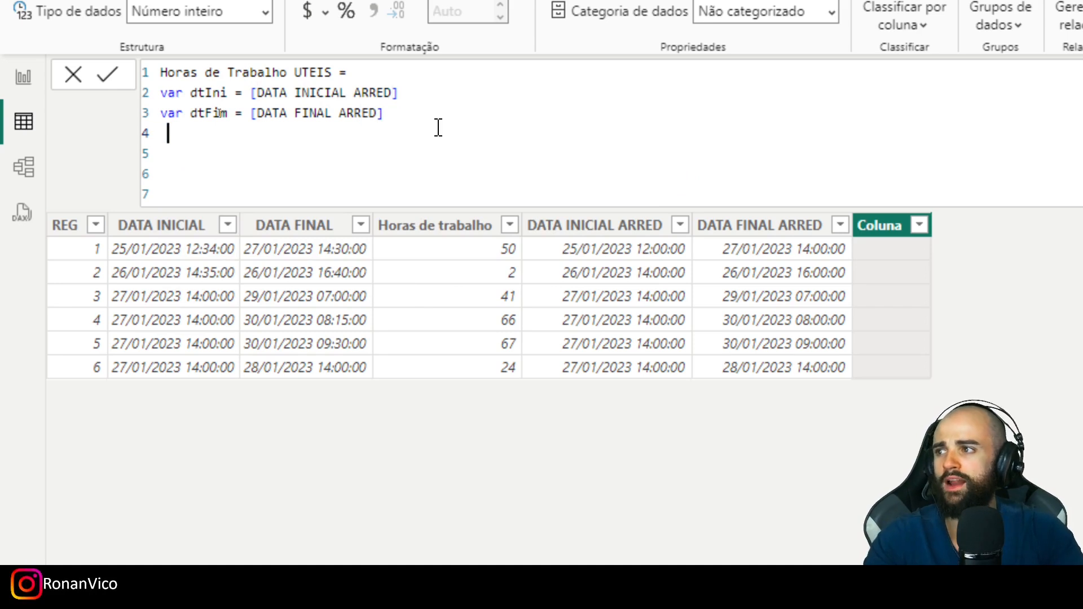
- Leave a blank line after dtFim and start declaring an unindented variable named tbCalculada
key(shift+Return)
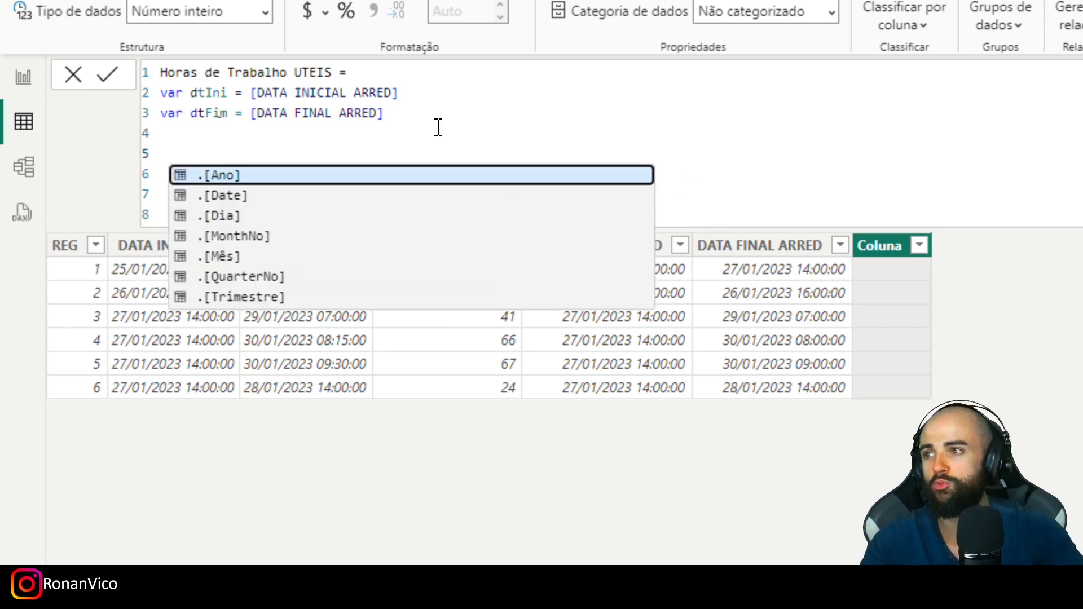
key(Escape)
text(var tbCalculada)
key(Home)
key(BackSpace)
key(End)
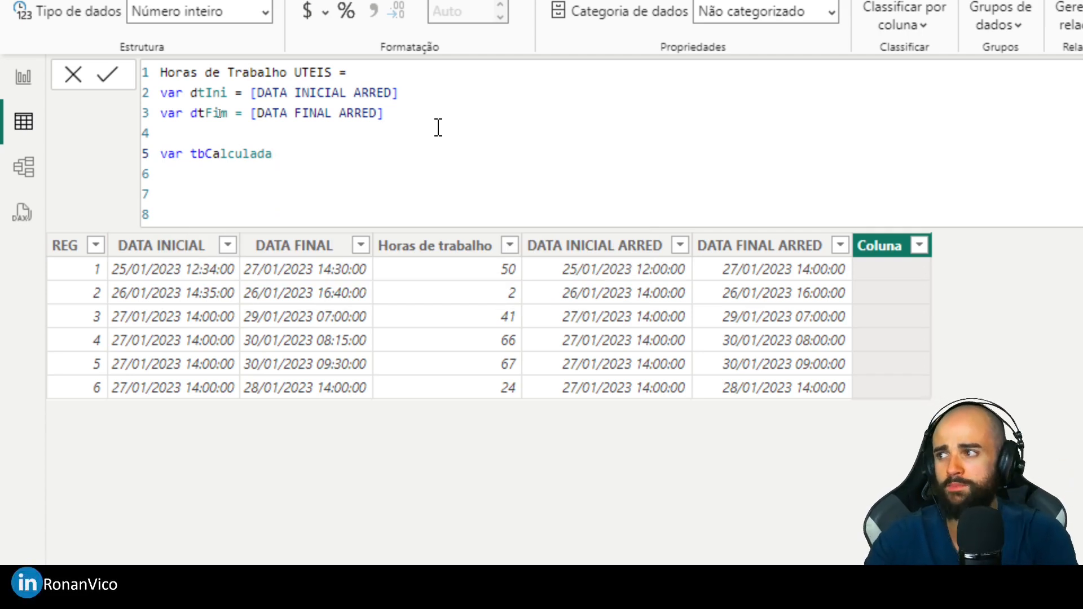
text(= )
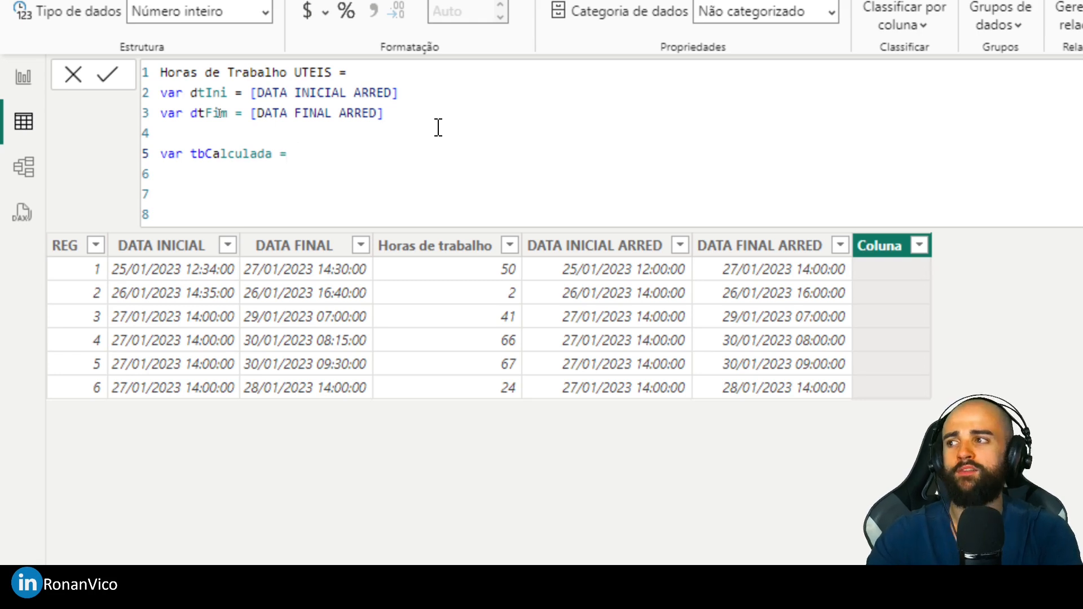
text(Filter(Al)
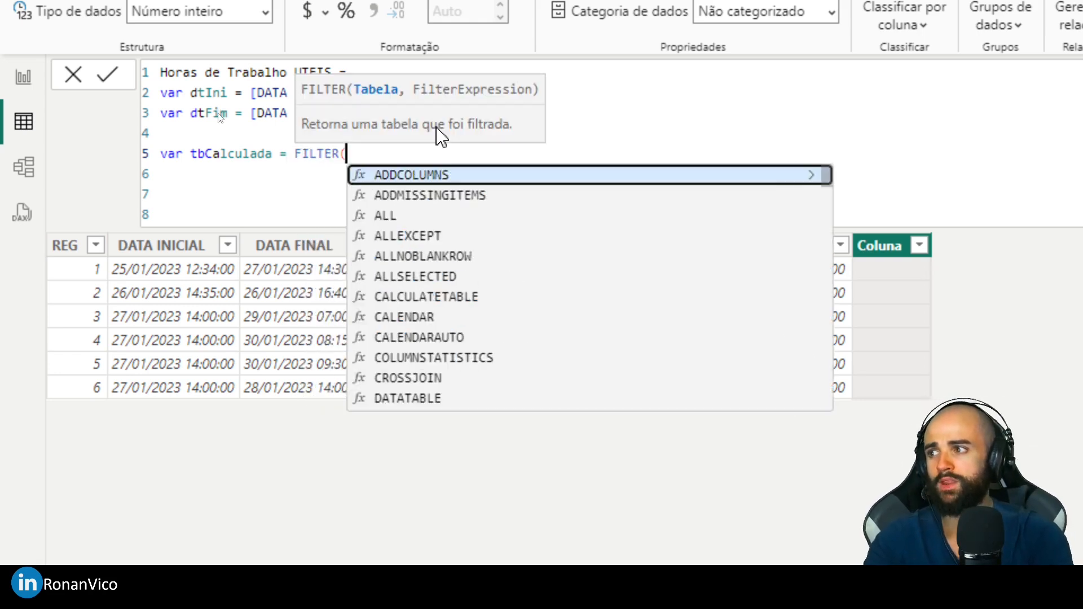
text(l()
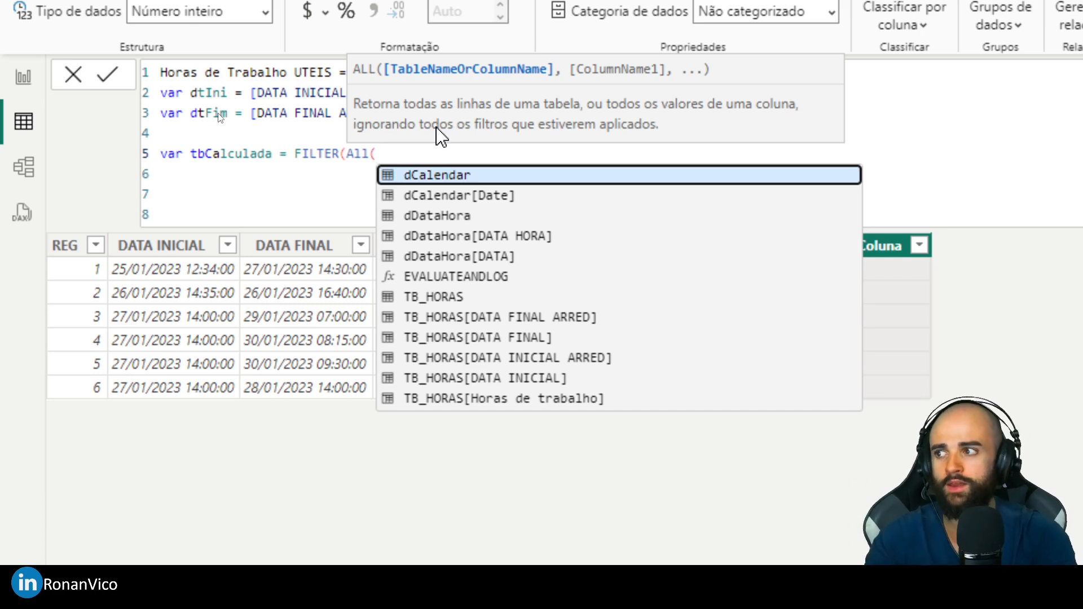
- Define tbCalculada as a FILTER over All(dDataHora), leaving the function open for its filter expression
text(d)
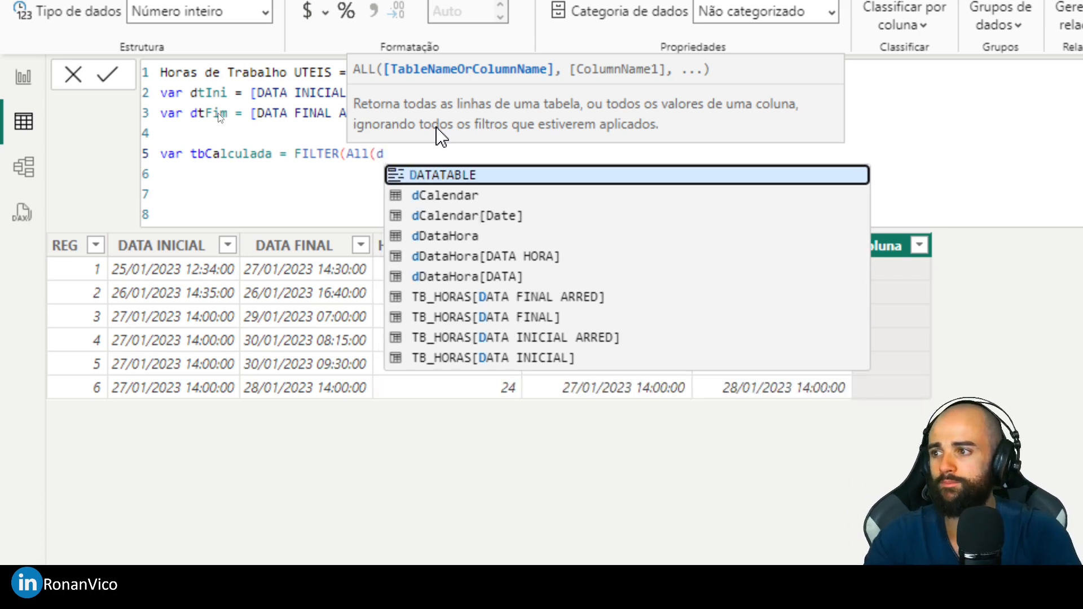
key(Down)
key(Down)
key(Down)
key(Tab)
text())
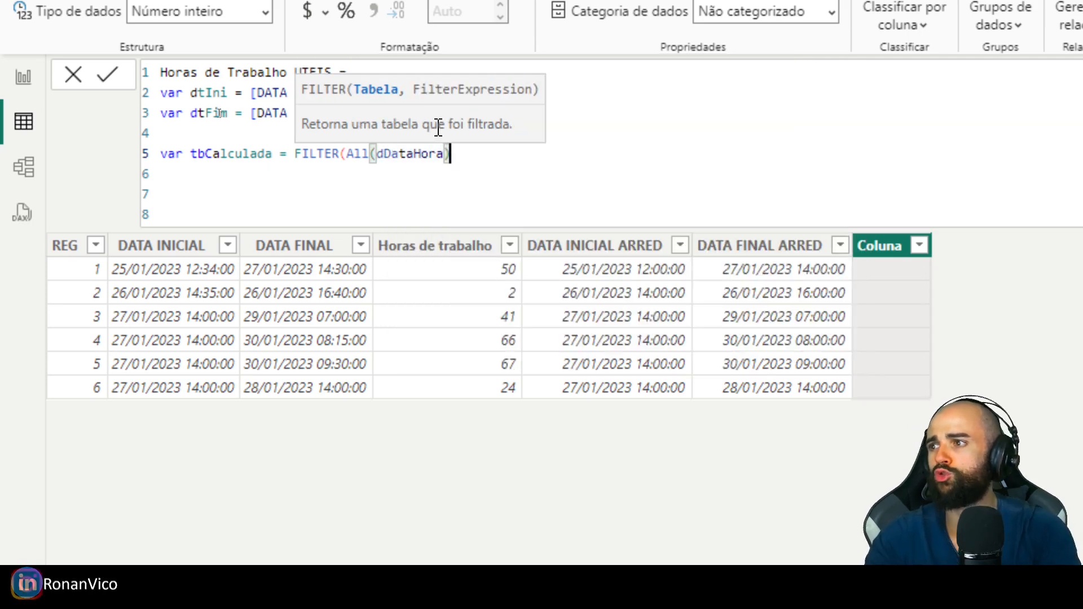
text(,)
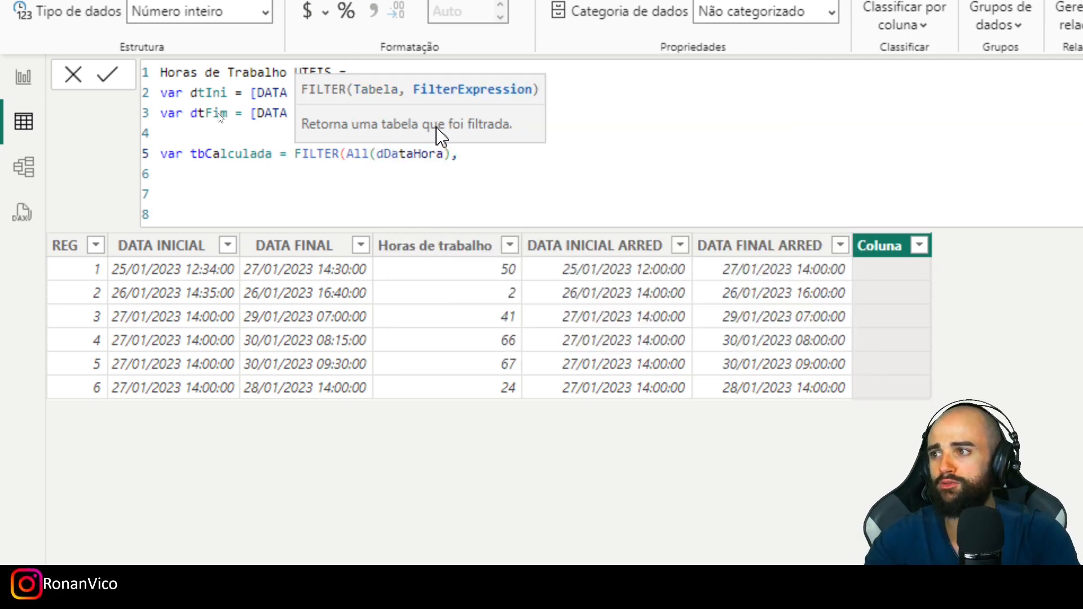
text(data)
- Enter the first filter condition as dDataHora[DATA HORA]>= dtIni, followed by the && operator
key(Down)
key(Down)
key(Tab)
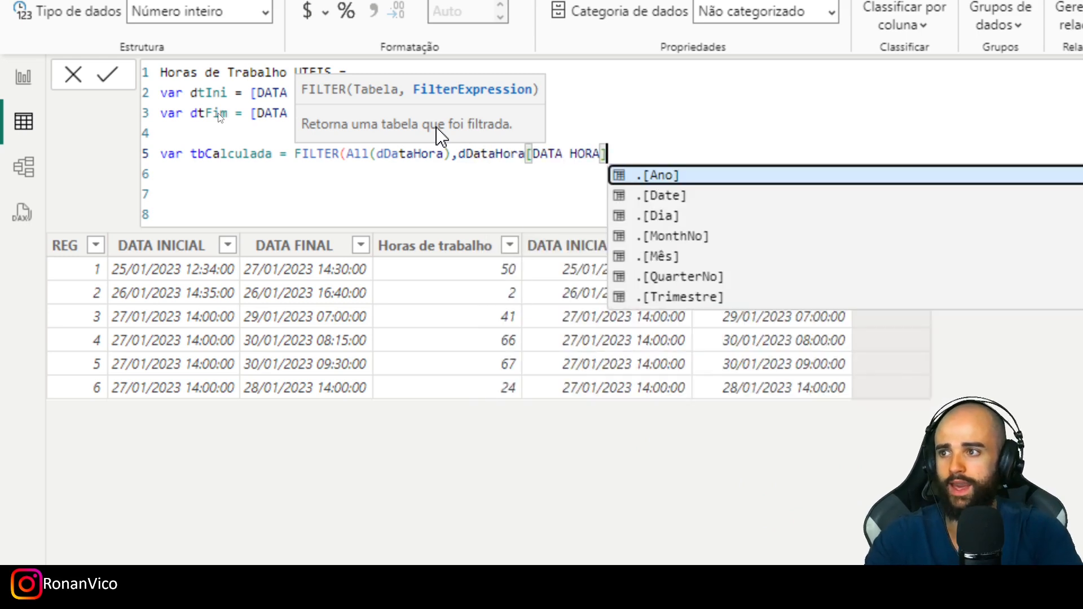
text(>= )
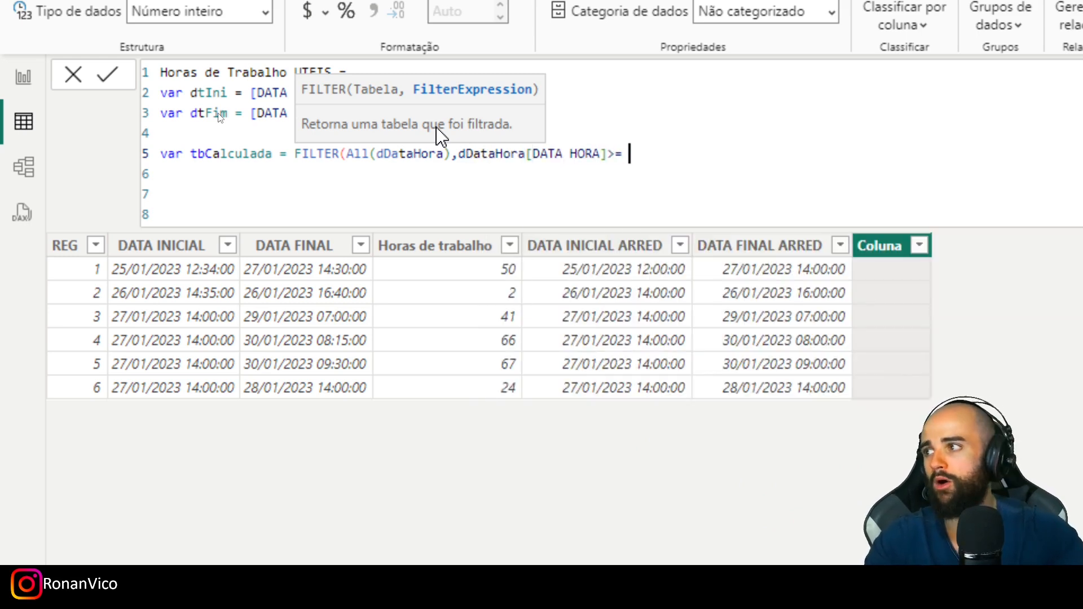
text(dtIni &&)
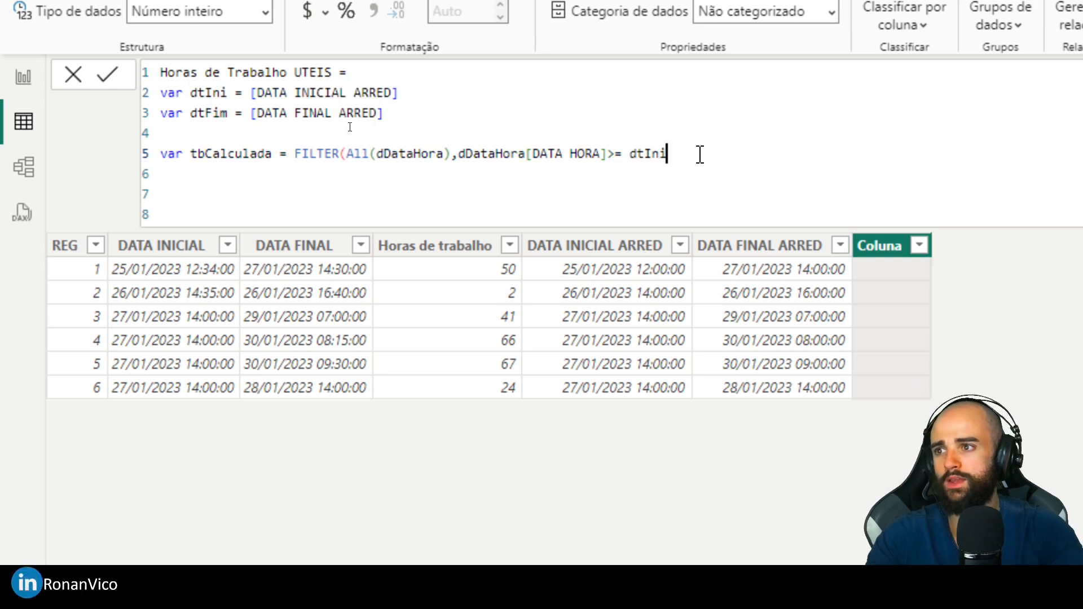
- Reuse the dDataHora[DATA HORA] reference for the second condition, <= dtFim, and close the FILTER function
double_click(460, 160)
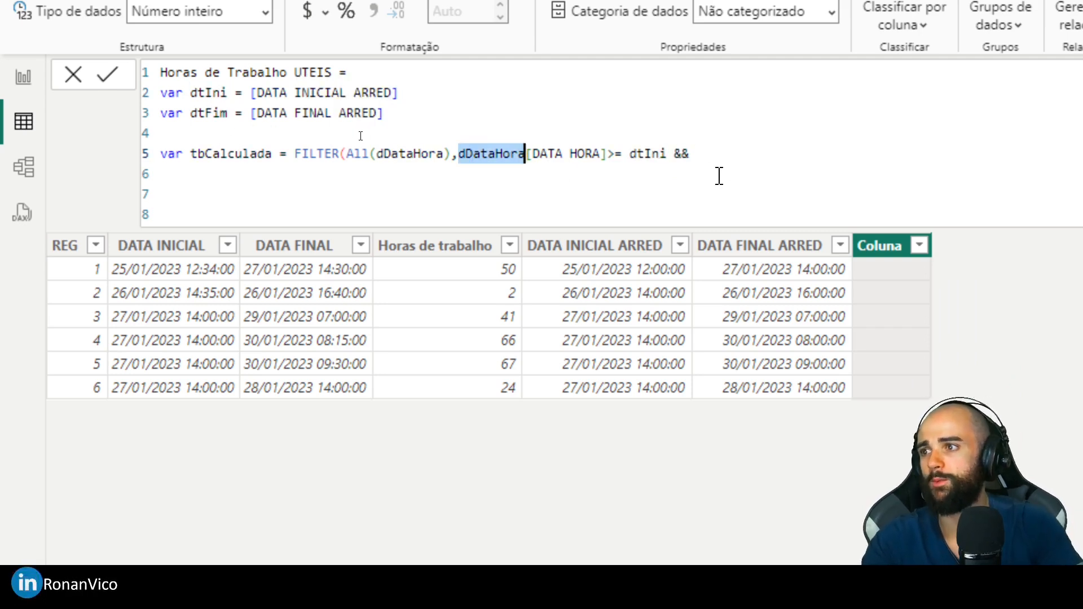
drag(607, 155, 457, 158)
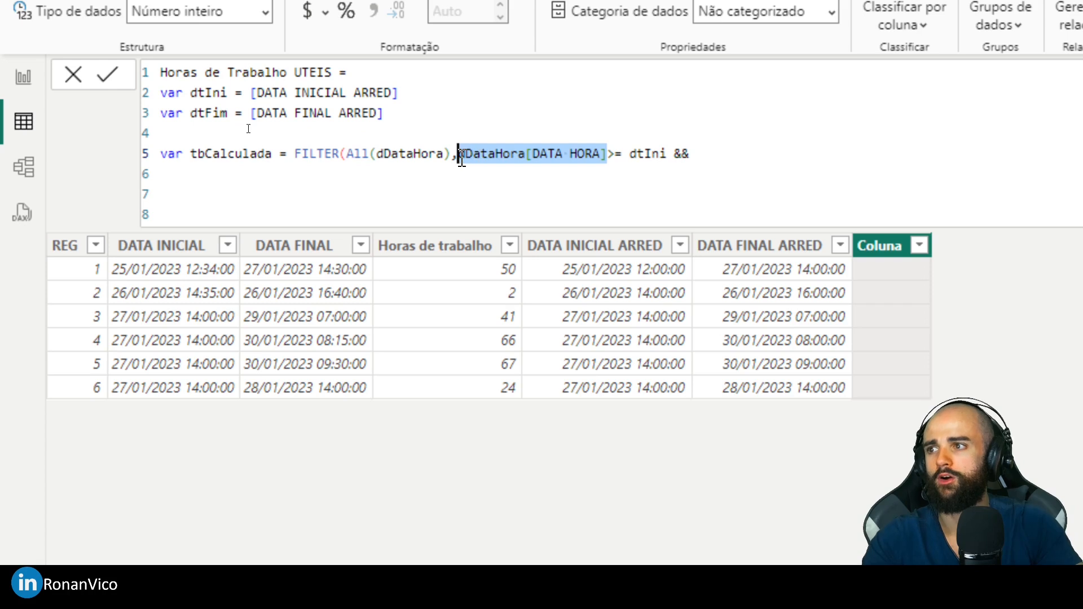
key(ctrl+c)
click(737, 147)
key(ctrl+v)
text(<= dtFim))
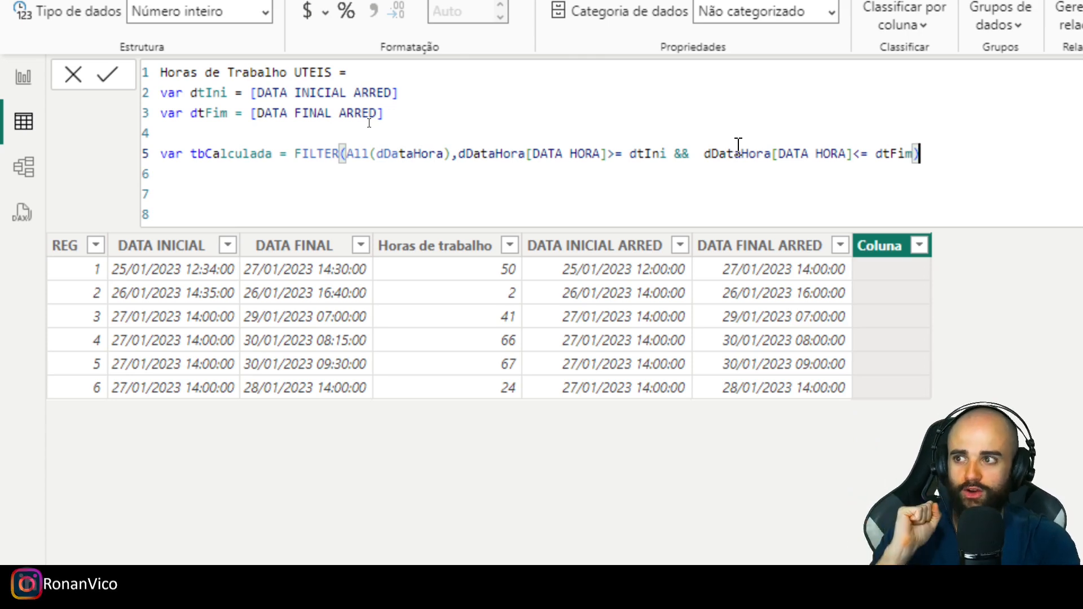
- Leave a blank line below tbCalculada, add the RETURN statement and start a new line under it
key(shift+Return)
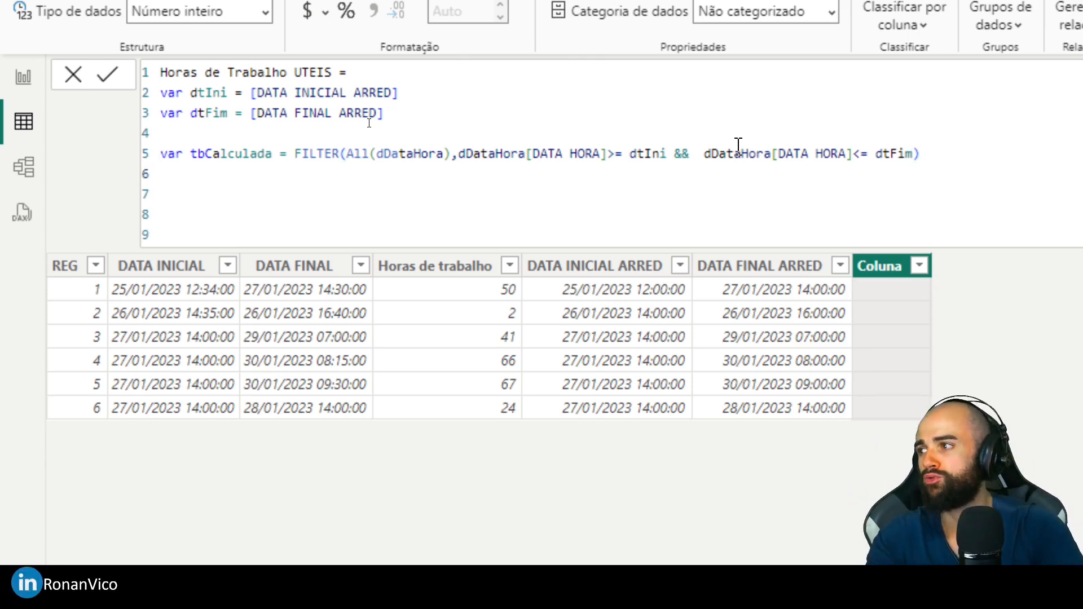
key(shift+Return)
text(resultado)
key(ctrl+BackSpace)
text(RETURN)
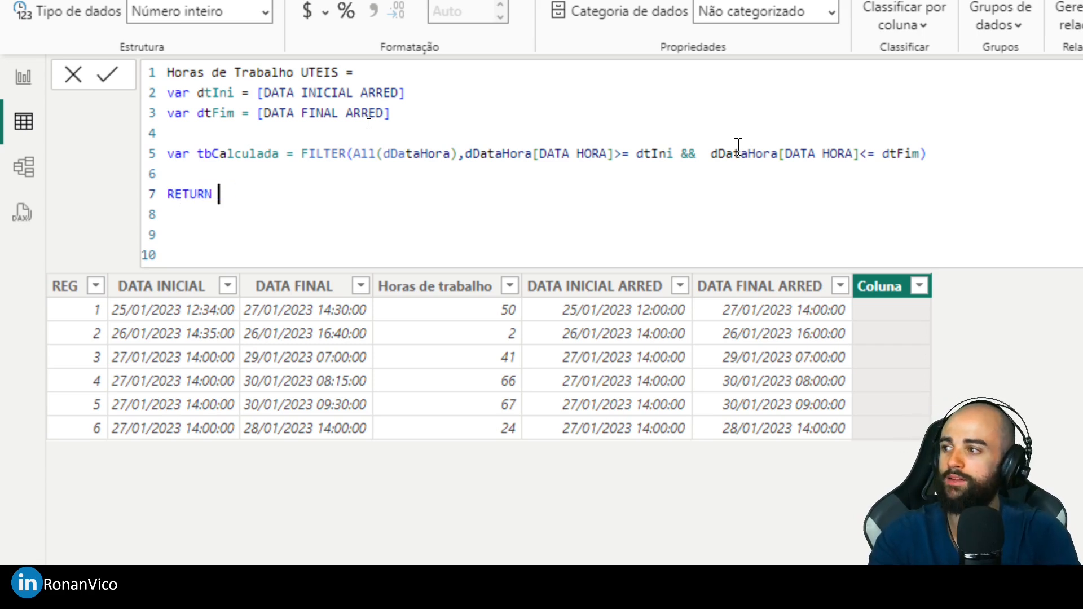
key(shift+Return)
- Return COUNTROWS(tbCalculada) as the column's result and commit the Horas de Trabalho UTEIS formula
text(countro)
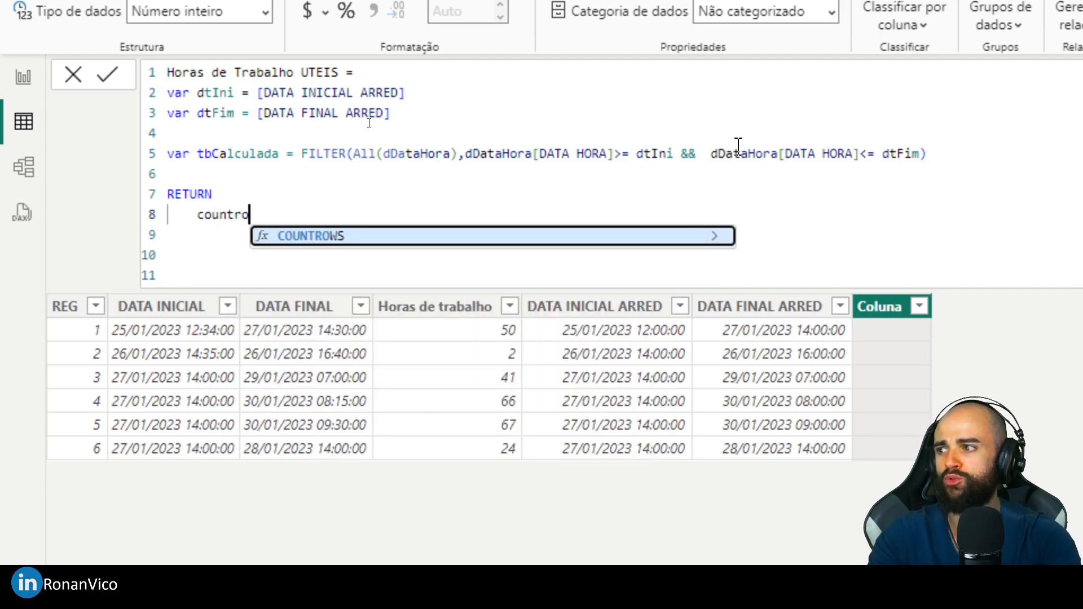
key(Tab)
text(t)
key(BackSpace)
click(719, 138)
click(260, 162)
double_click(260, 161)
key(ctrl+c)
click(298, 225)
key(ctrl+v)
text())
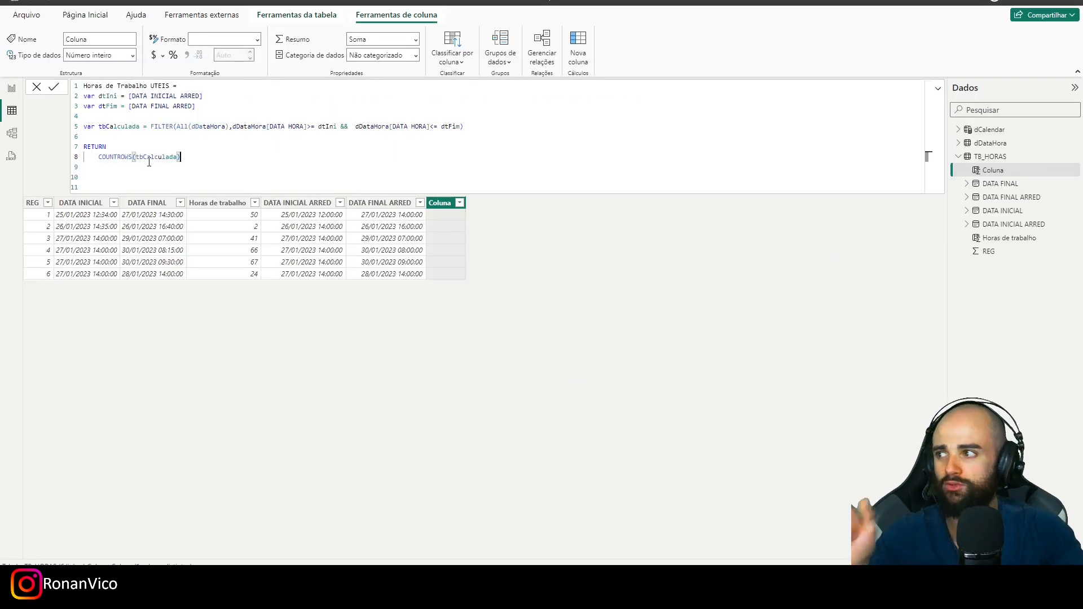
key(Return)
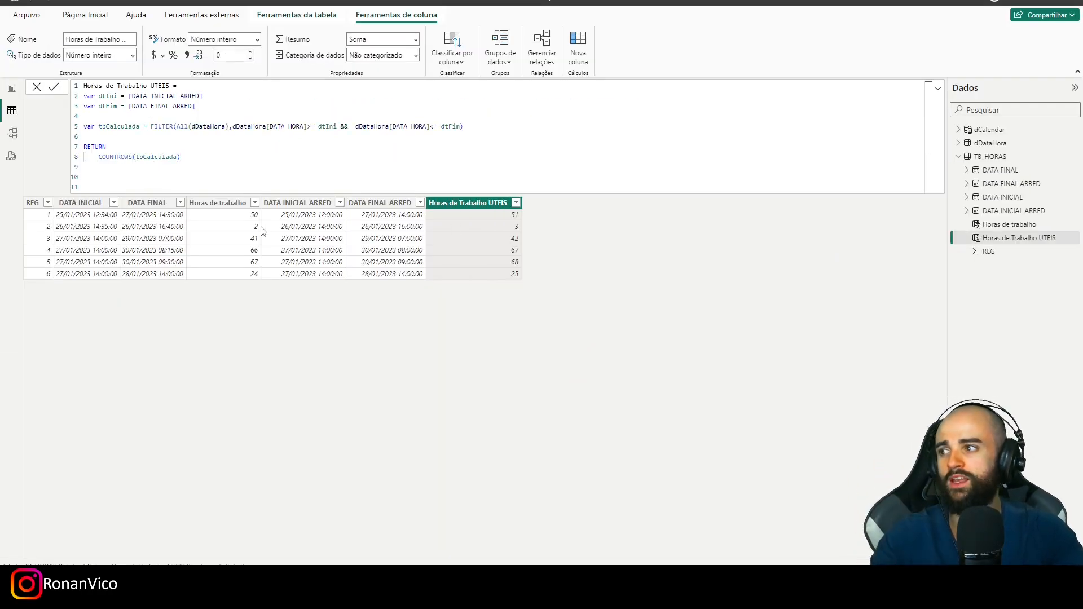
- Subtract 1 from COUNTROWS(tbCalculada) in the Horas de Trabalho UTEIS formula and commit it
click(253, 218)
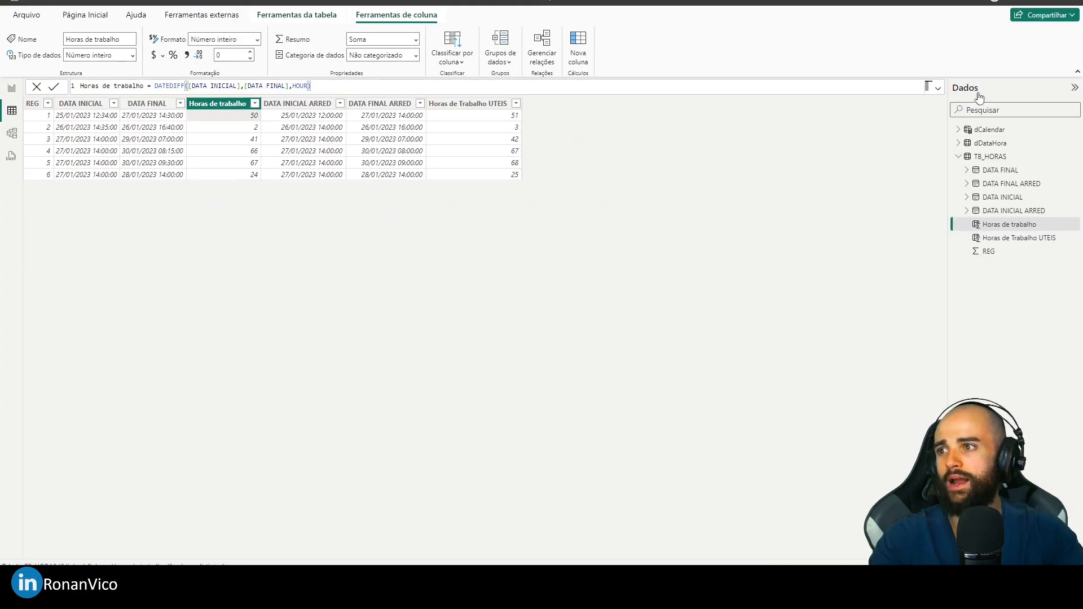
click(937, 88)
click(937, 88)
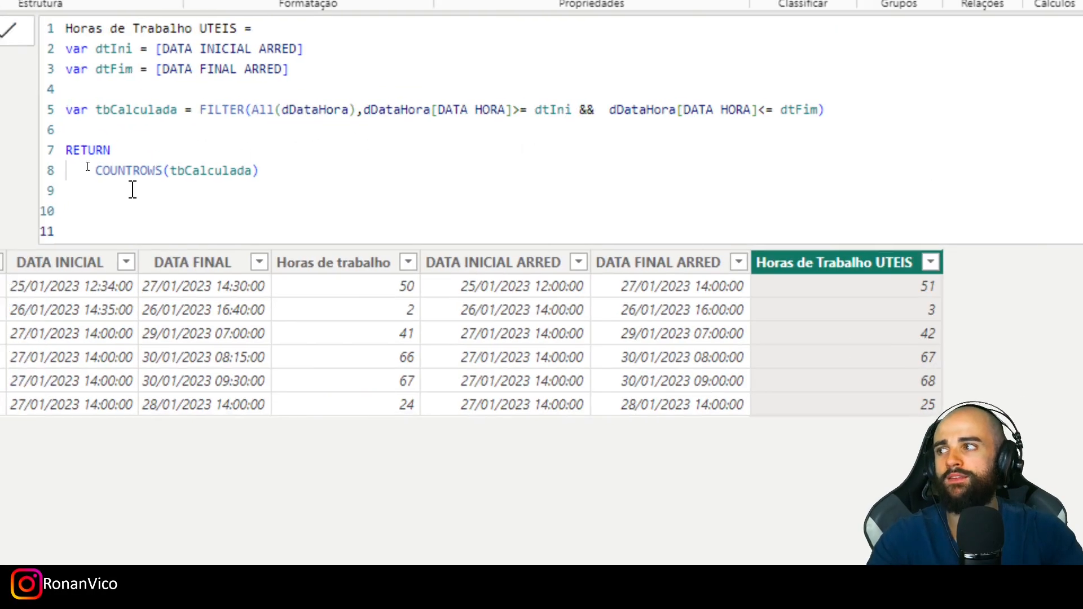
click(204, 159)
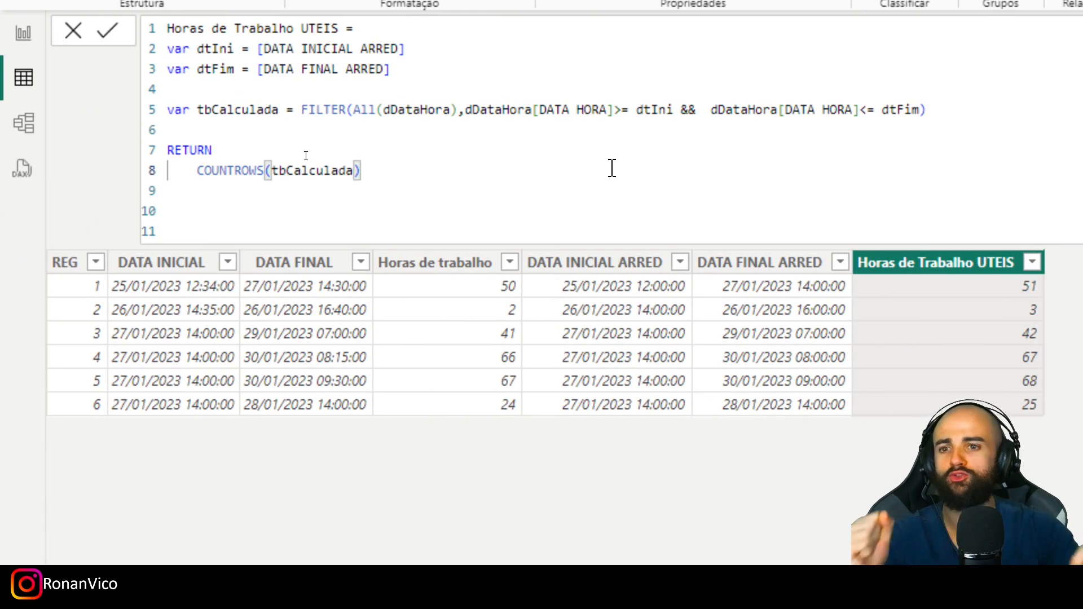
text(- 1)
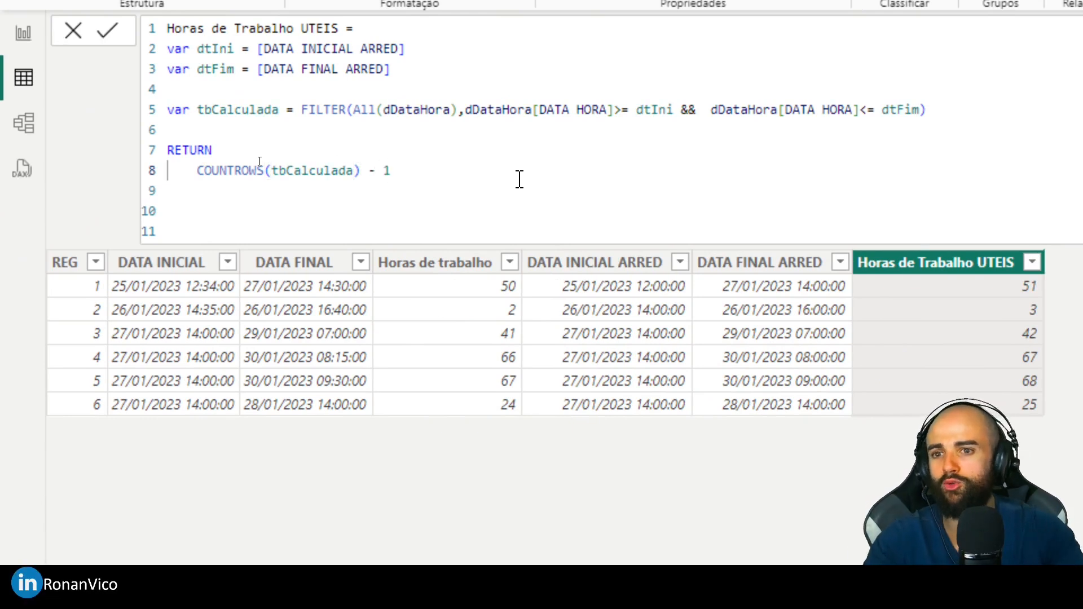
key(Return)
- Check the Horas de trabalho column, and display the full Horas de Trabalho UTEIS formula again
click(468, 265)
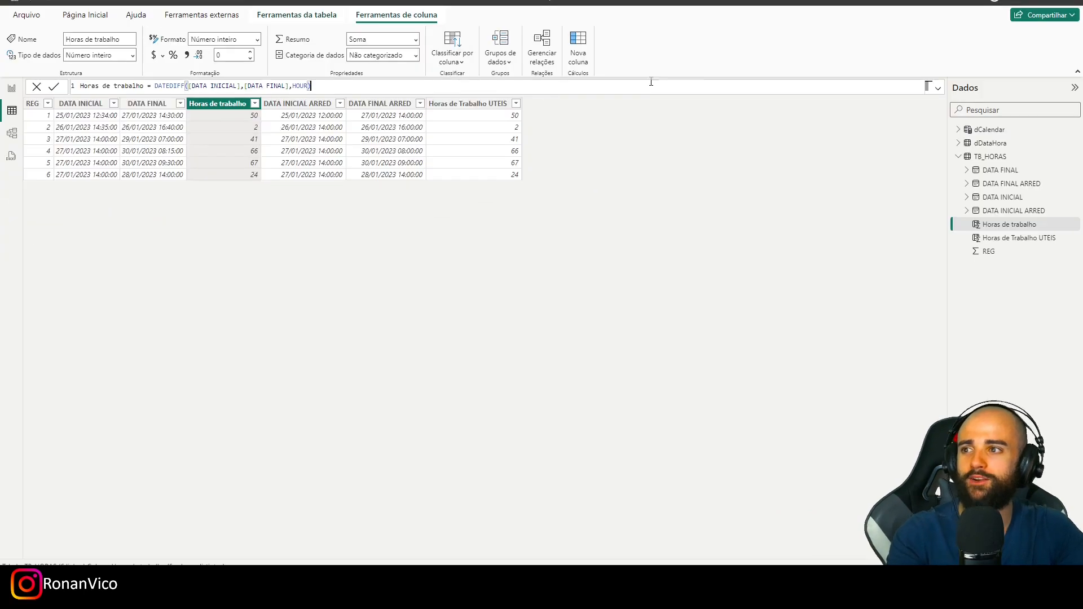
click(939, 89)
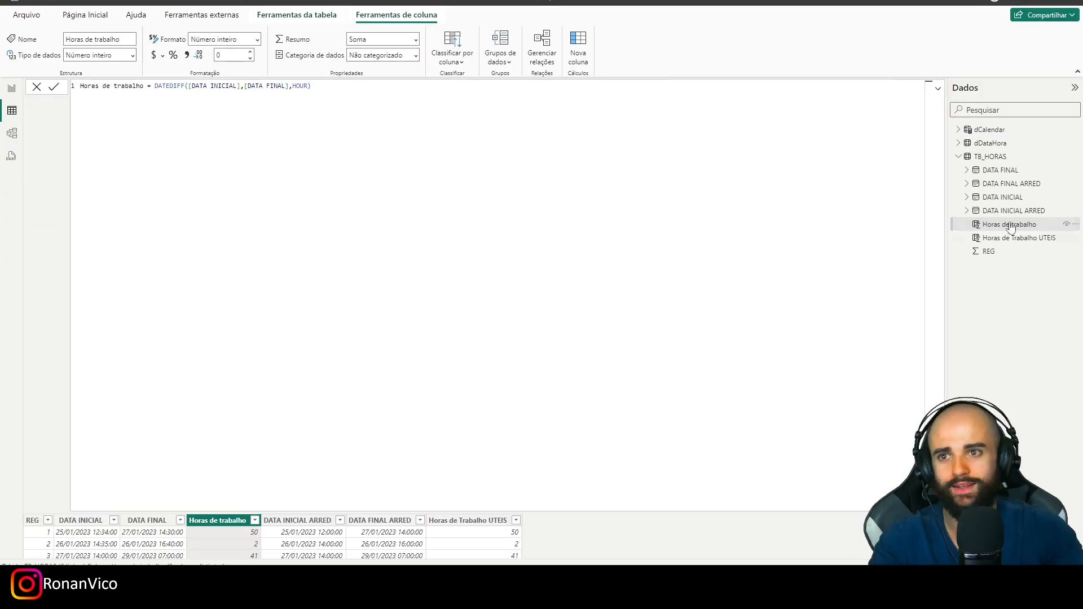
click(986, 161)
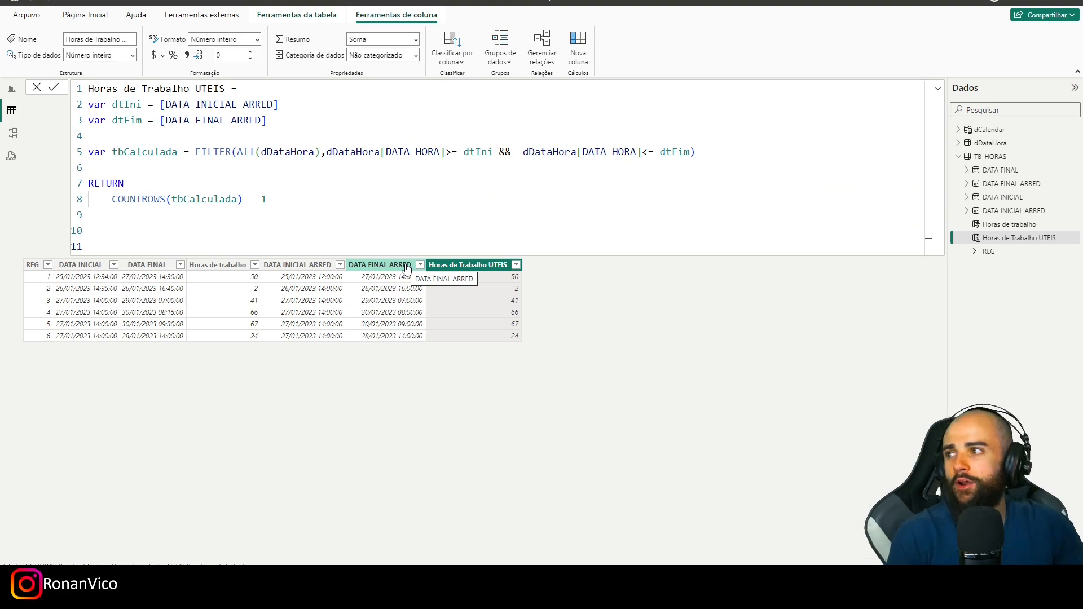
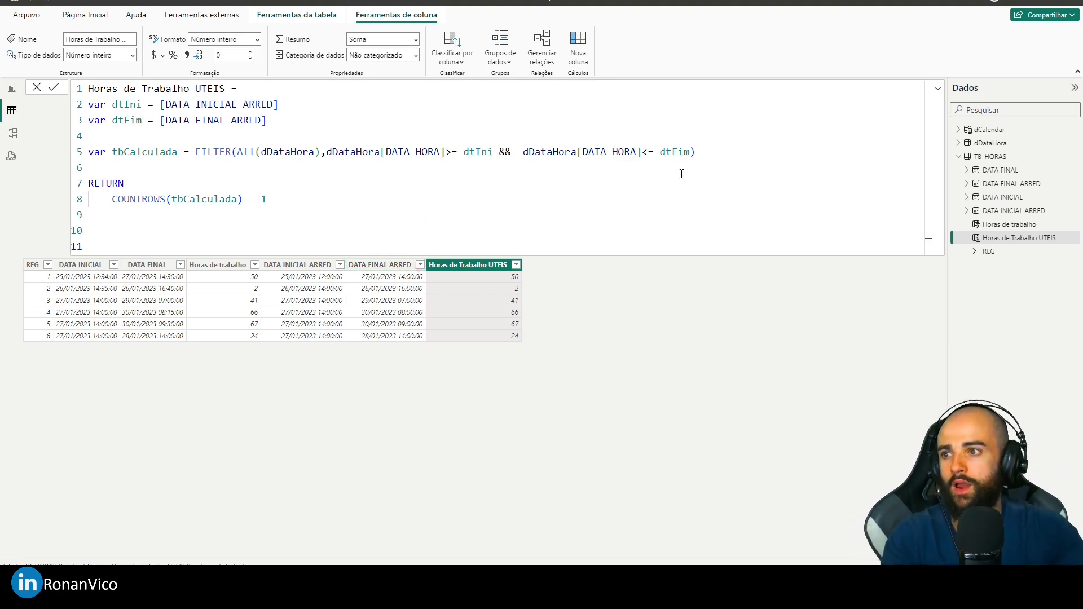
- Extend the tbCalculada FILTER with a further && condition that takes the HOUR of dDataHora[DATA HORA]
click(690, 152)
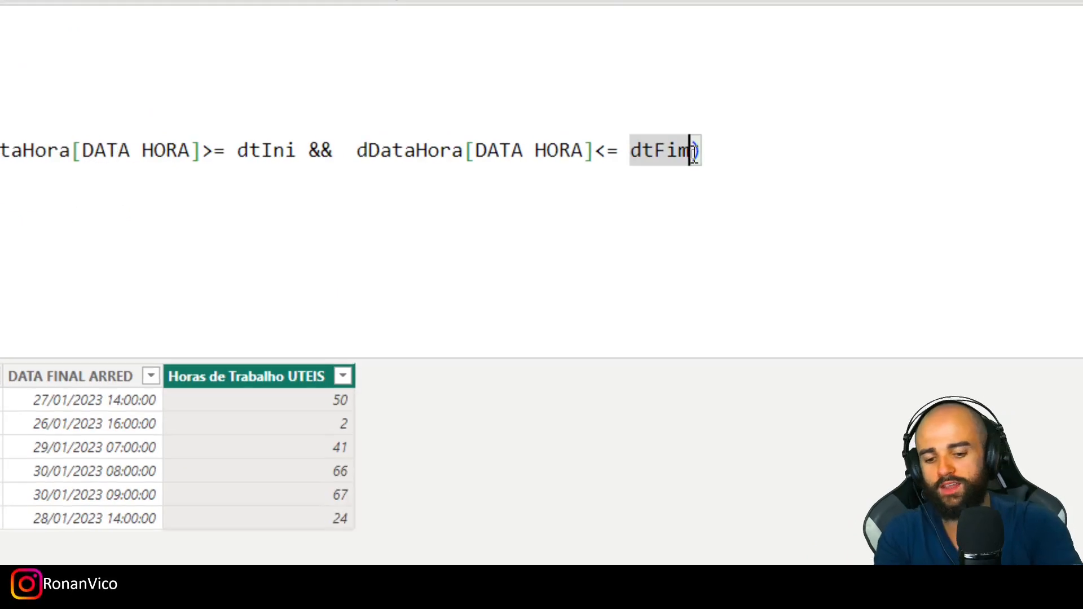
text(&&)
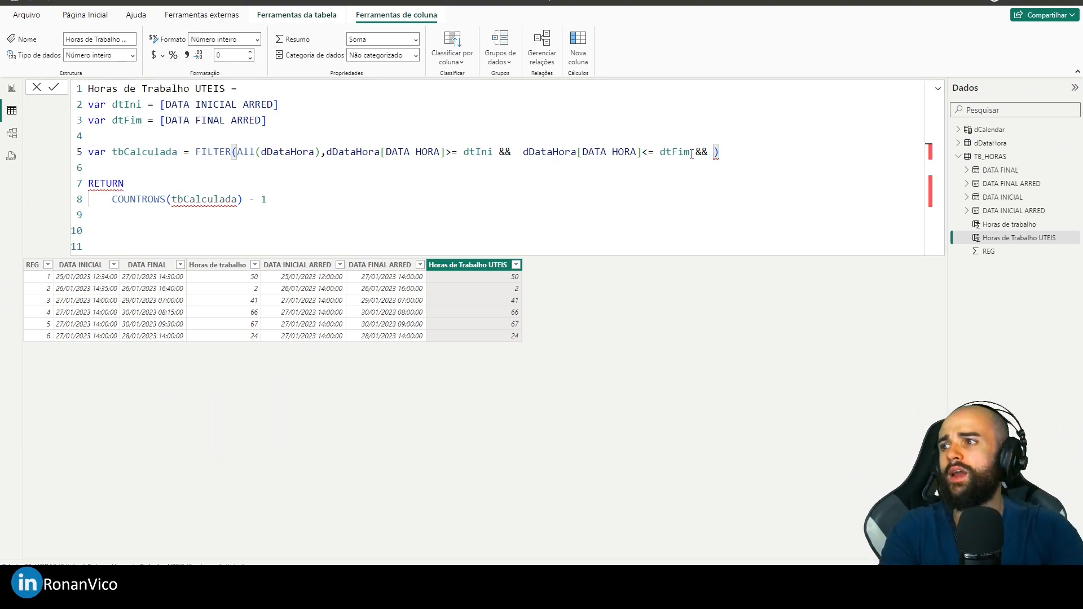
key(BackSpace)
key(BackSpace)
key(BackSpace)
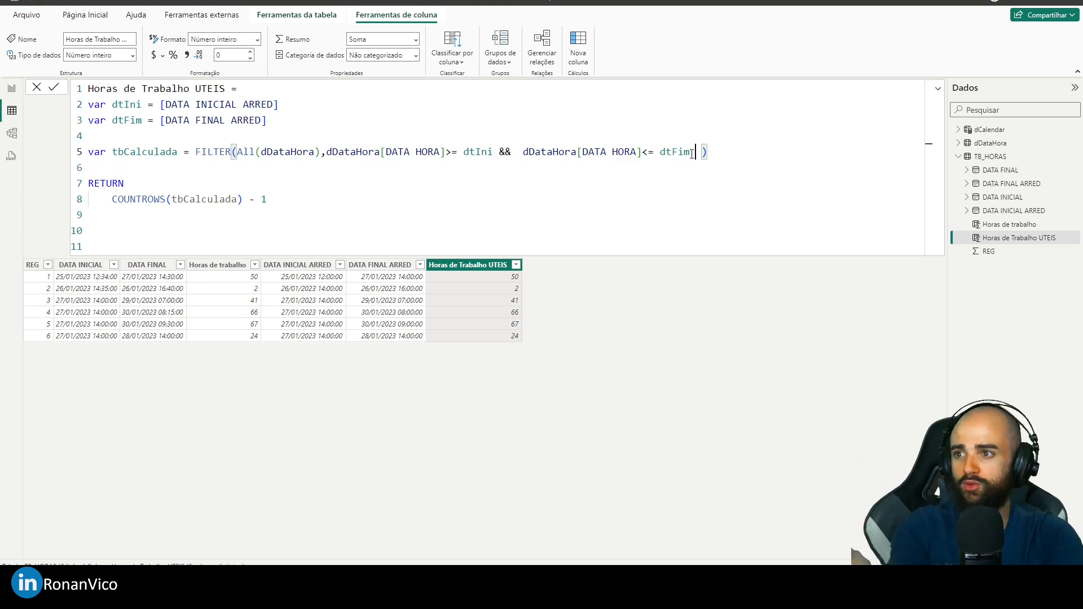
text(&&)
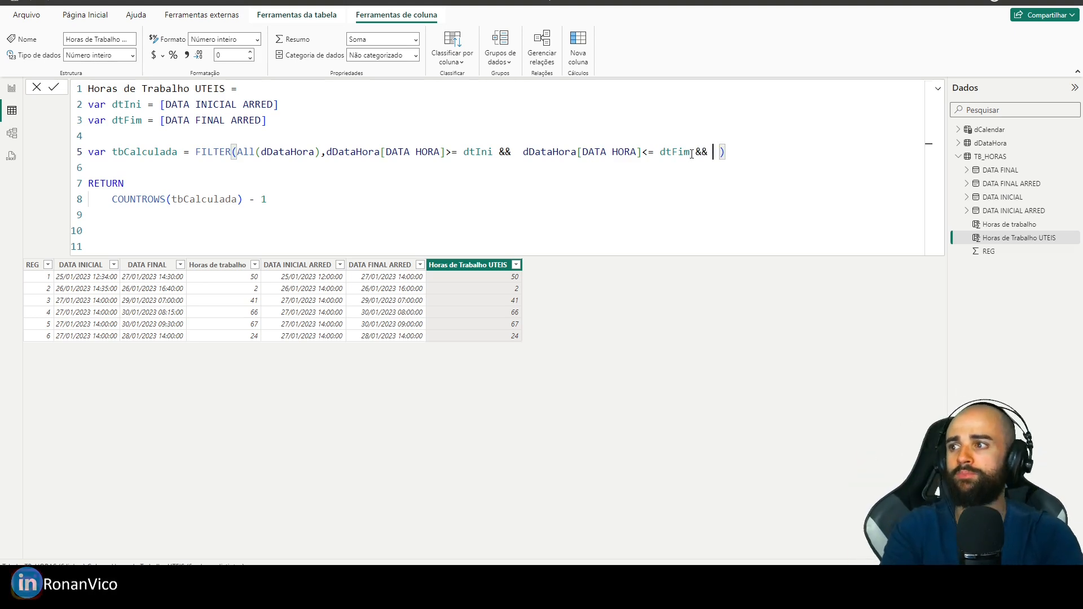
text( Hour)
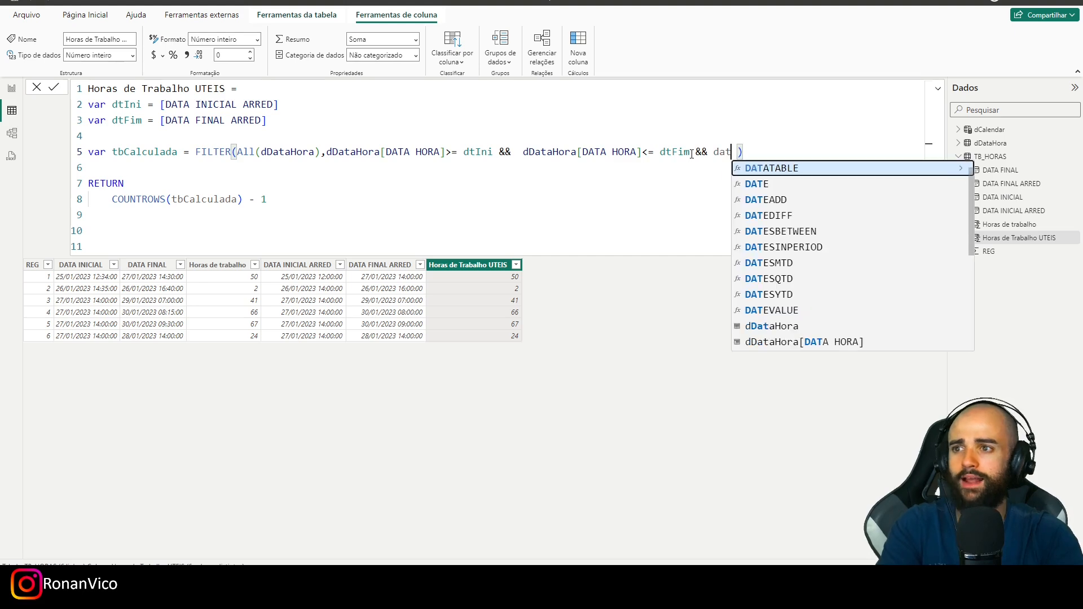
text(()
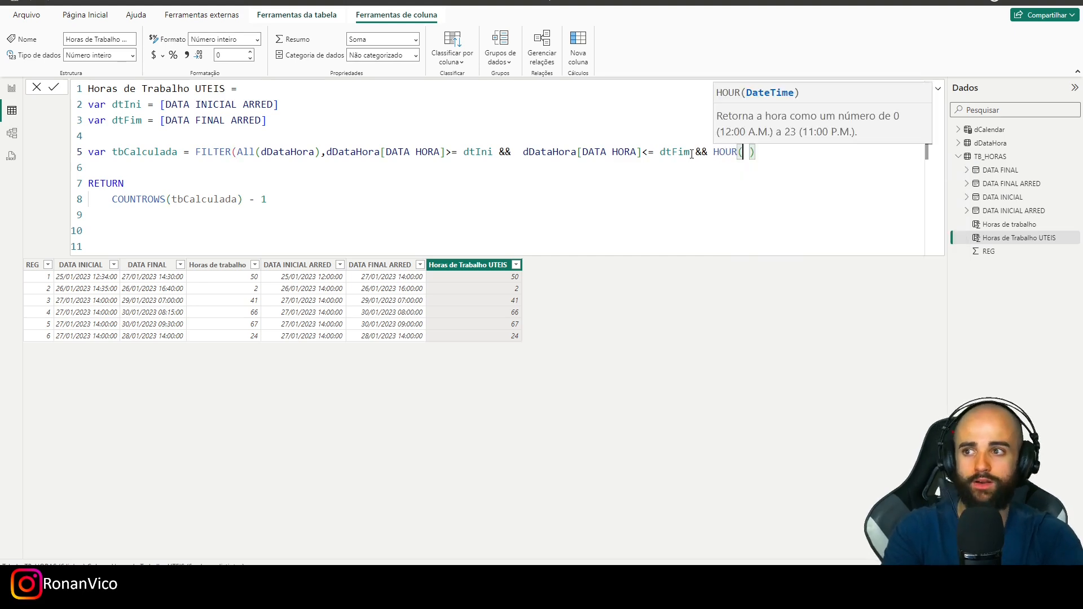
text(data)
key(Down)
key(Down)
key(Tab)
key(BackSpace)
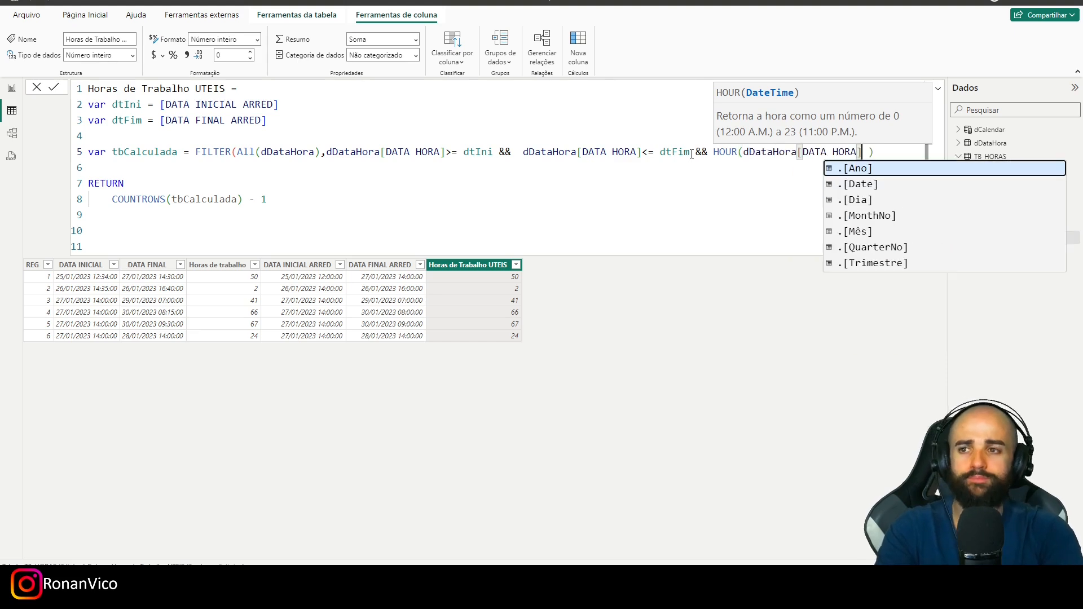
- Require the hour in the new FILTER condition to be >= 9
key(Left)
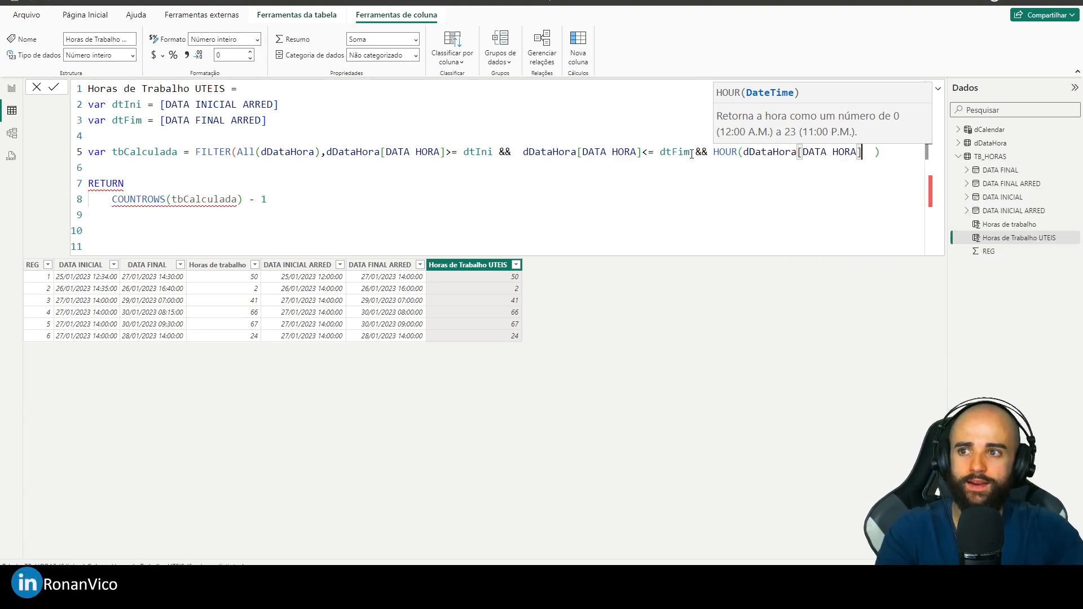
text(> 9)
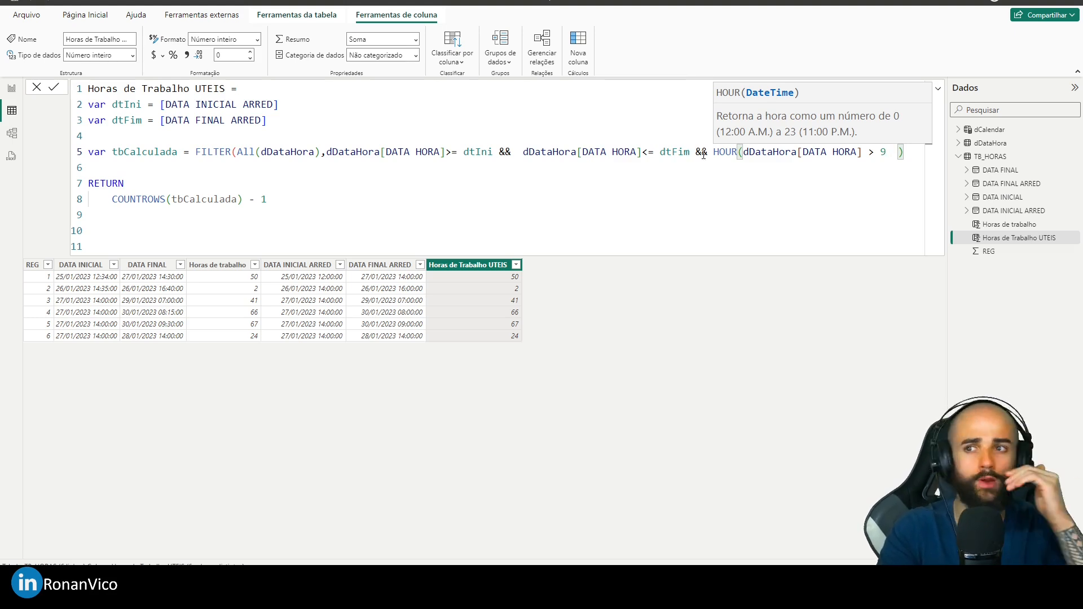
key(Left)
key(Left)
text(=)
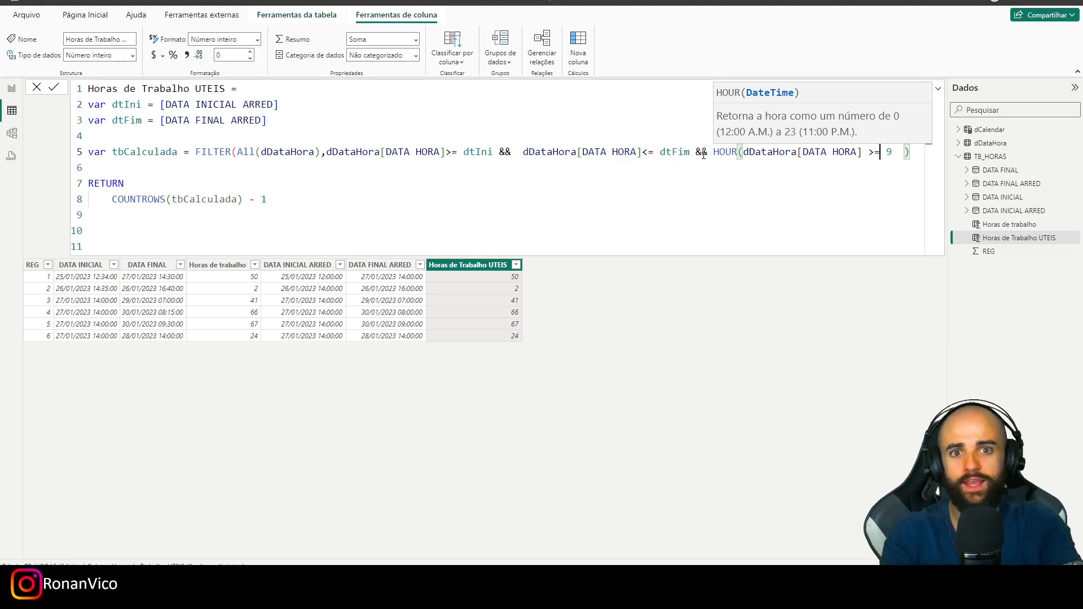
- Add a second hour condition to the FILTER, && HOUR(dDataHora[DATA HORA]) <= 18
key(Right)
key(Right)
text(&& HOUR()
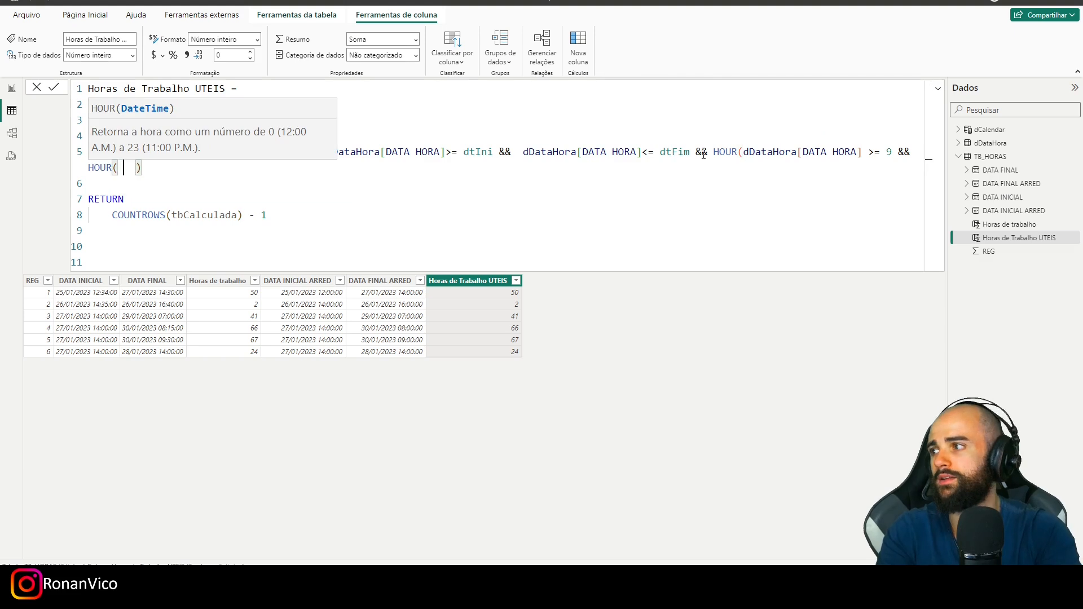
text(dData)
key(Down)
key(Down)
key(Up)
key(Tab)
key(End)
text(<= 18))
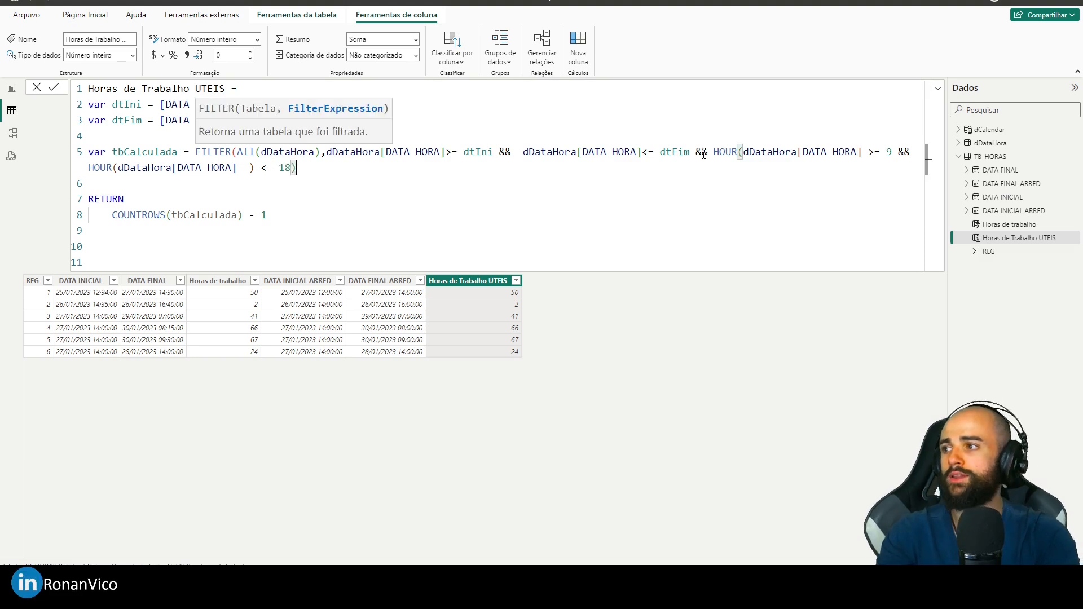
- Tidy the <= 18 condition so its HOUR parenthesis follows [DATA HORA] directly and the FILTER call is closed after 18
key(BackSpace)
click(248, 169)
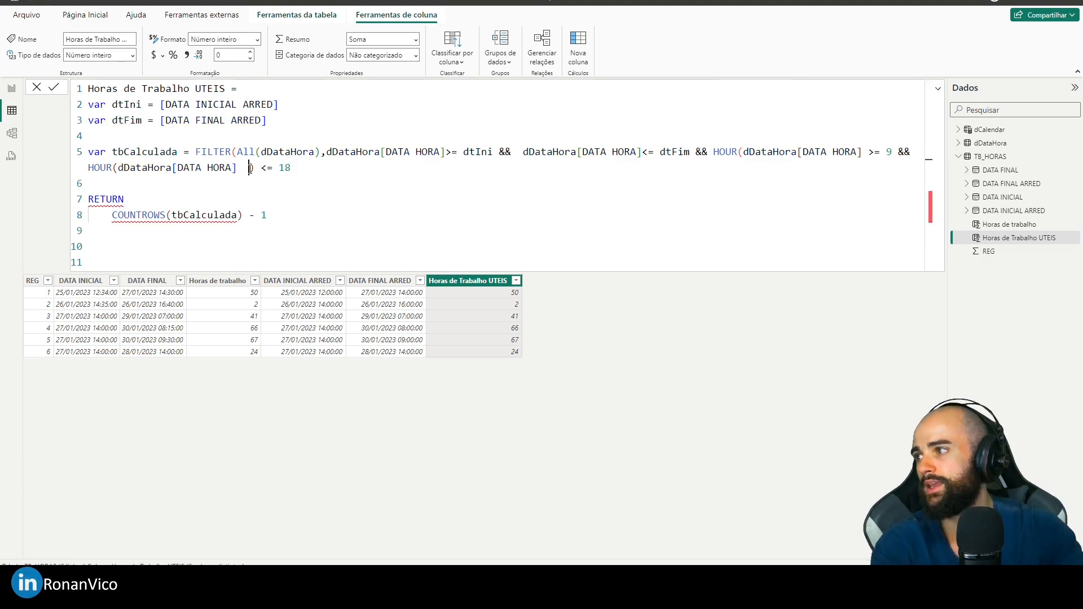
key(BackSpace)
key(BackSpace)
double_click(278, 170)
key(Right)
text())
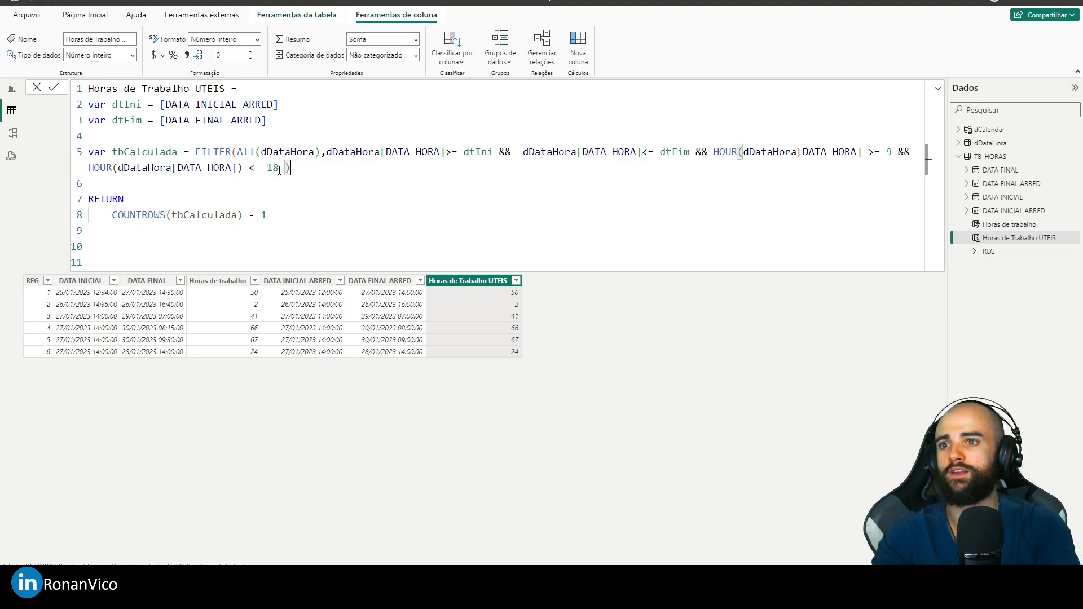
- Close the HOUR parenthesis before >= 9 and commit the Horas de Trabalho UTEIS formula
click(863, 153)
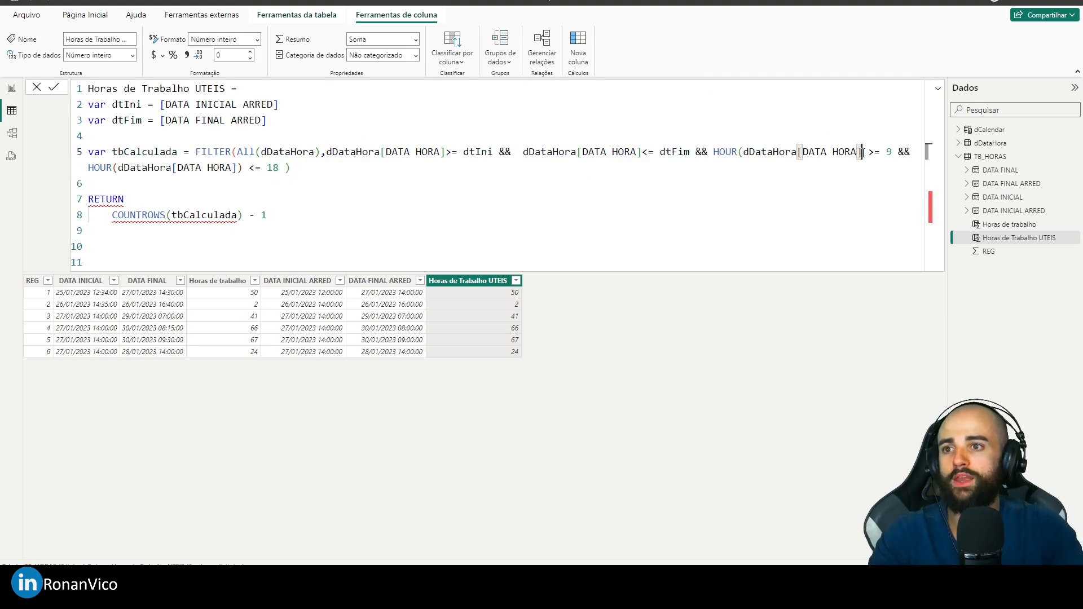
text())
click(338, 163)
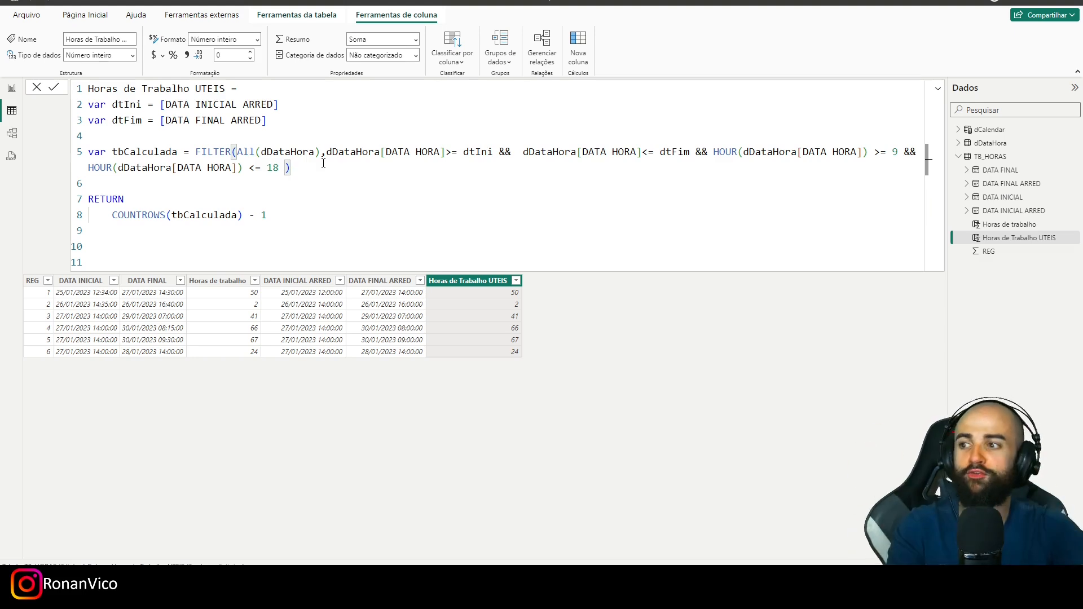
key(Return)
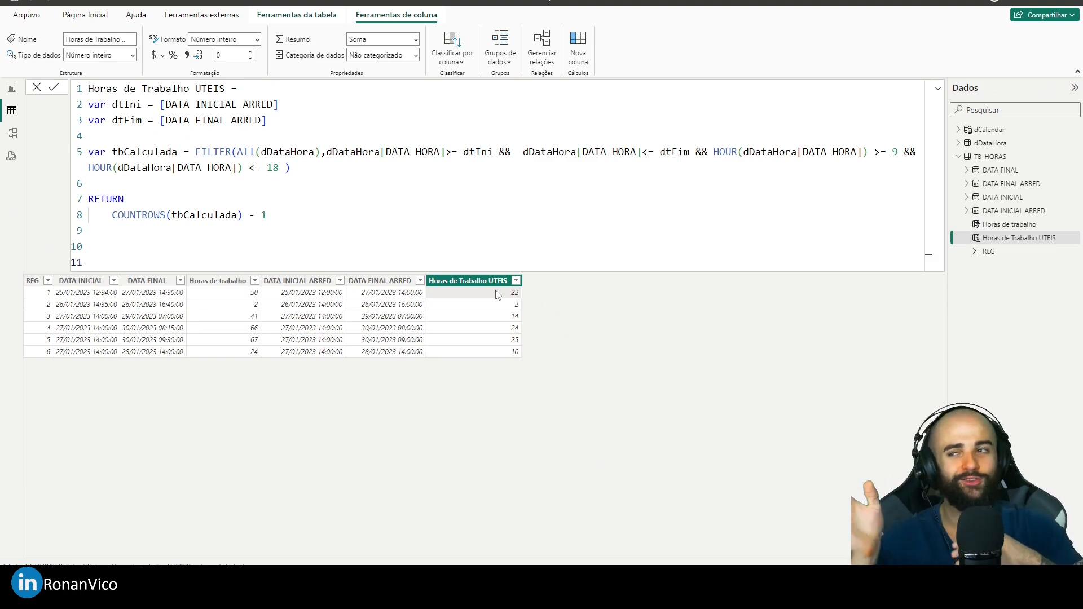
- Review the 9 and 18 hour limits in the formula against the dates and Horas de Trabalho UTEIS values in TB_HORAS
key(alt+Tab)
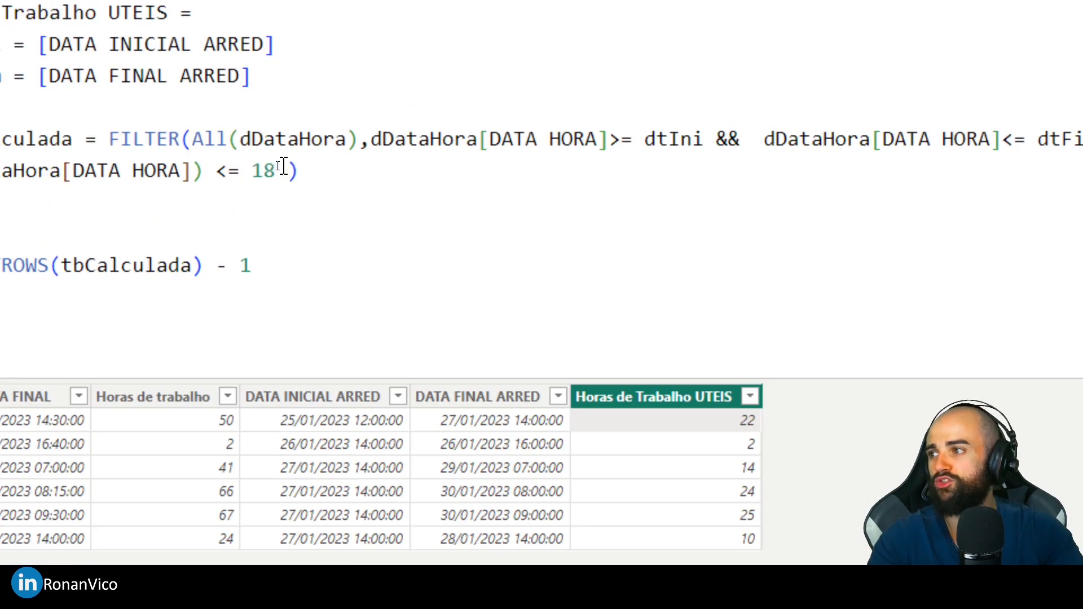
double_click(263, 168)
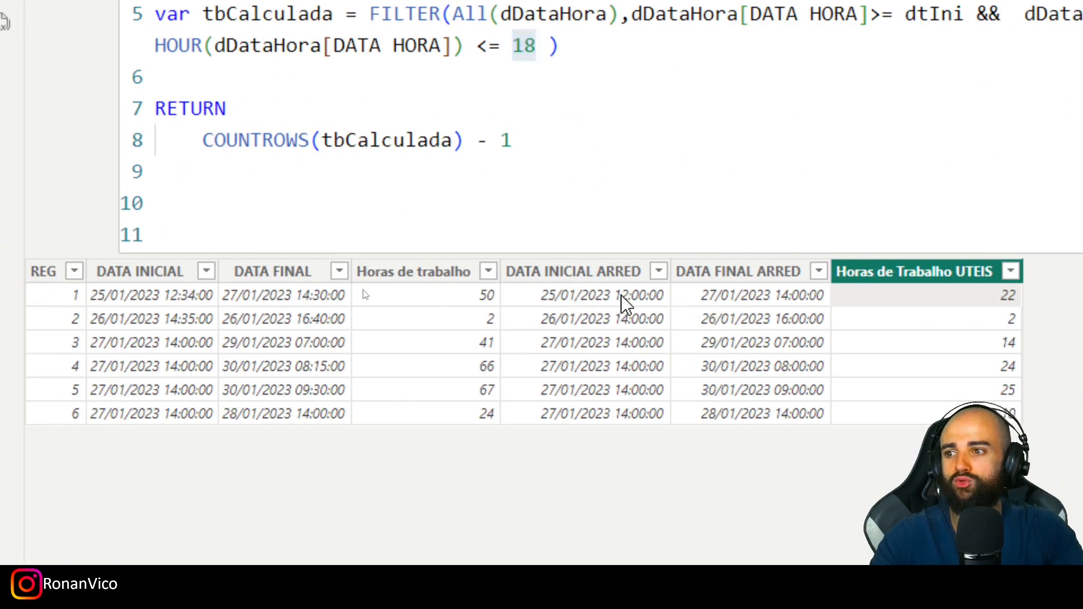
click(624, 307)
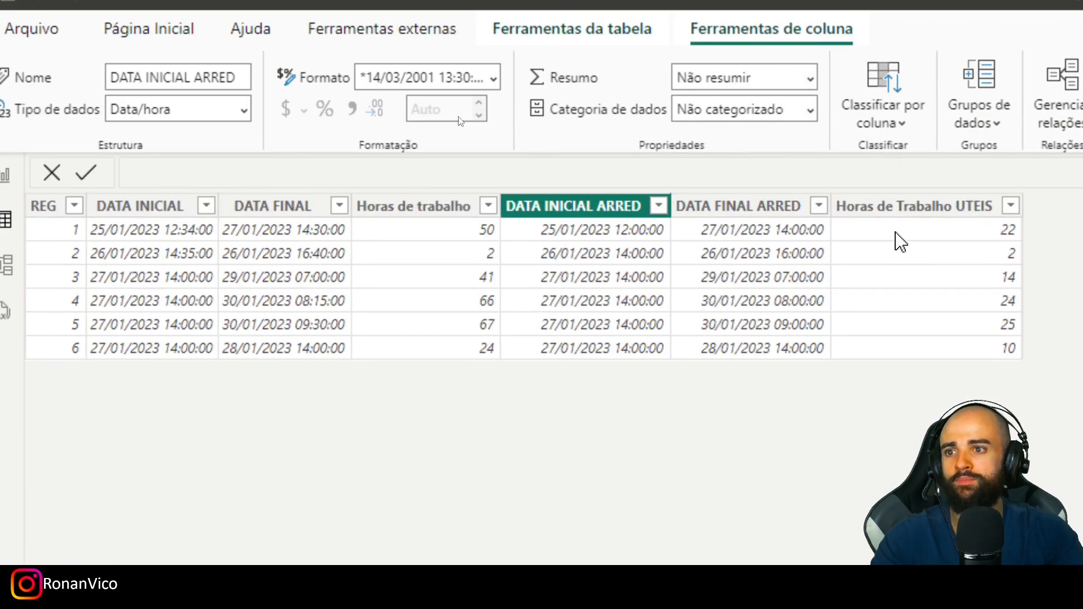
click(900, 241)
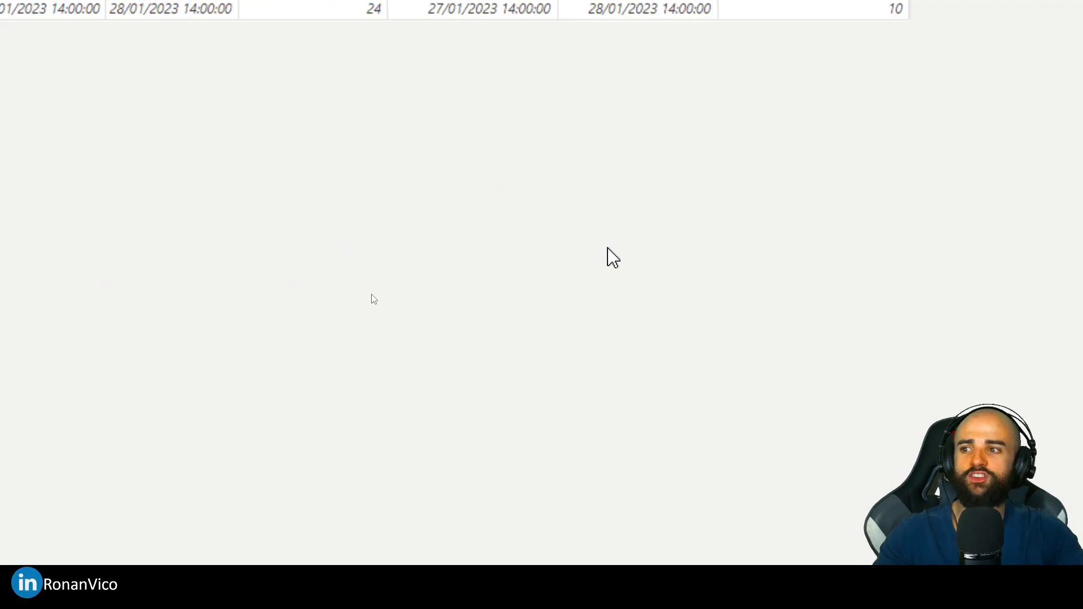
click(675, 195)
click(763, 172)
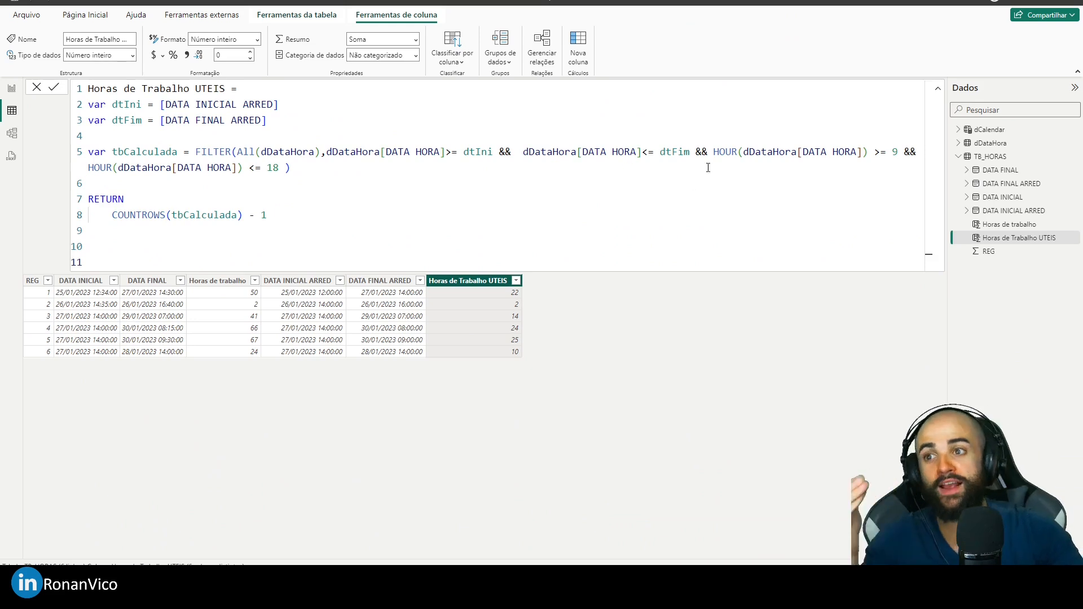
drag(904, 152, 879, 154)
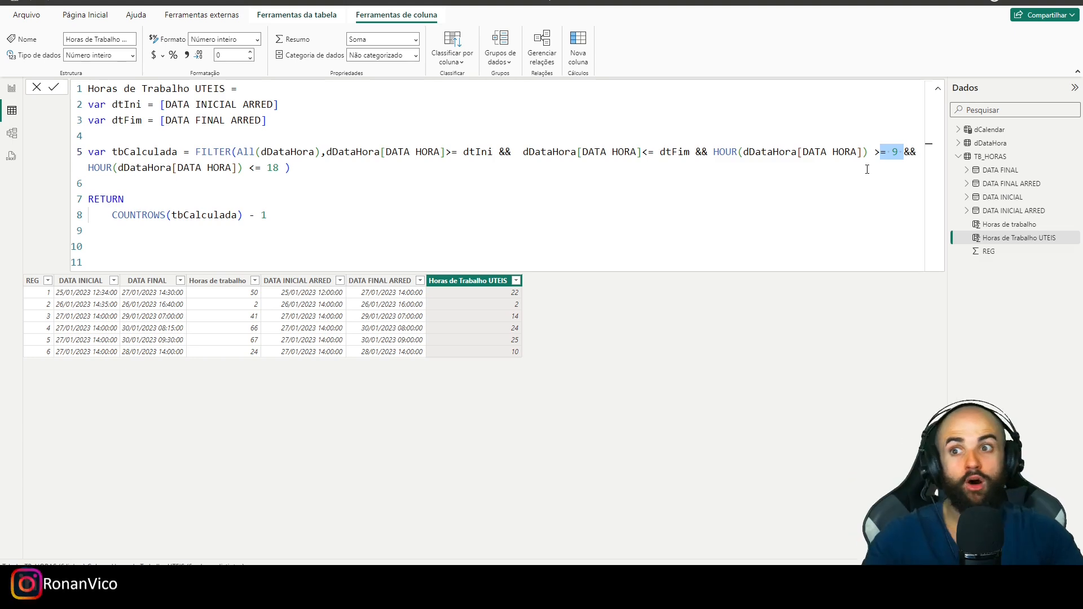
- Display the dDataHora table's data and add a new calculated column to it
click(958, 156)
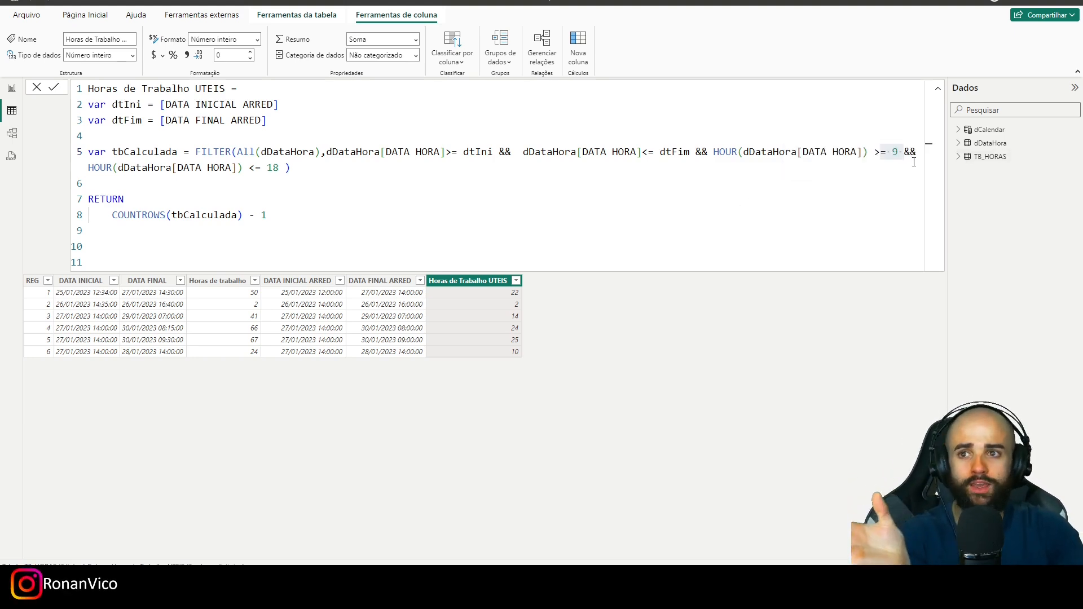
click(980, 143)
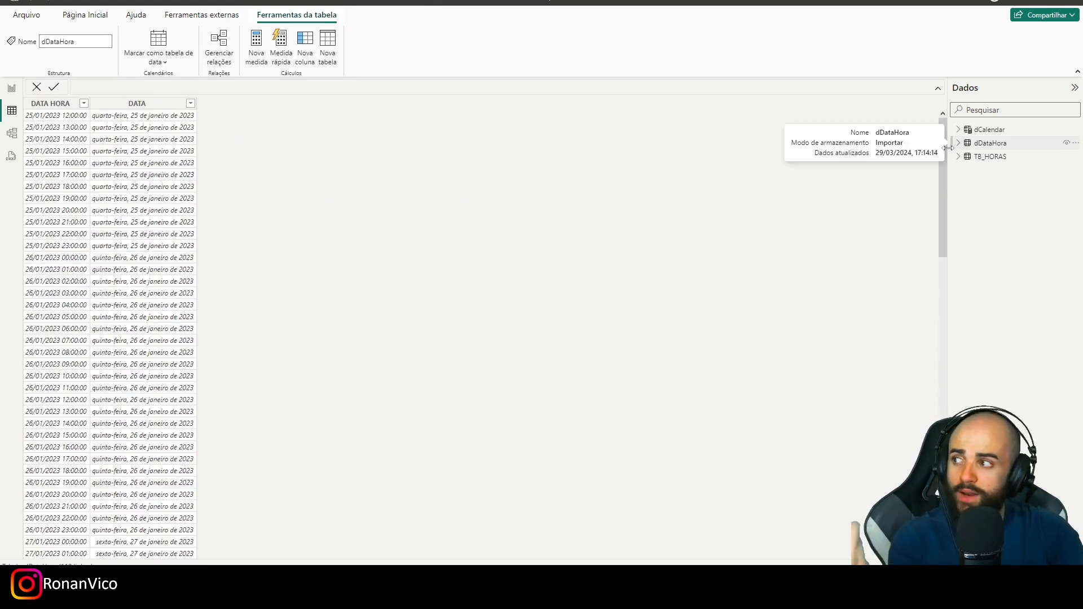
click(142, 104)
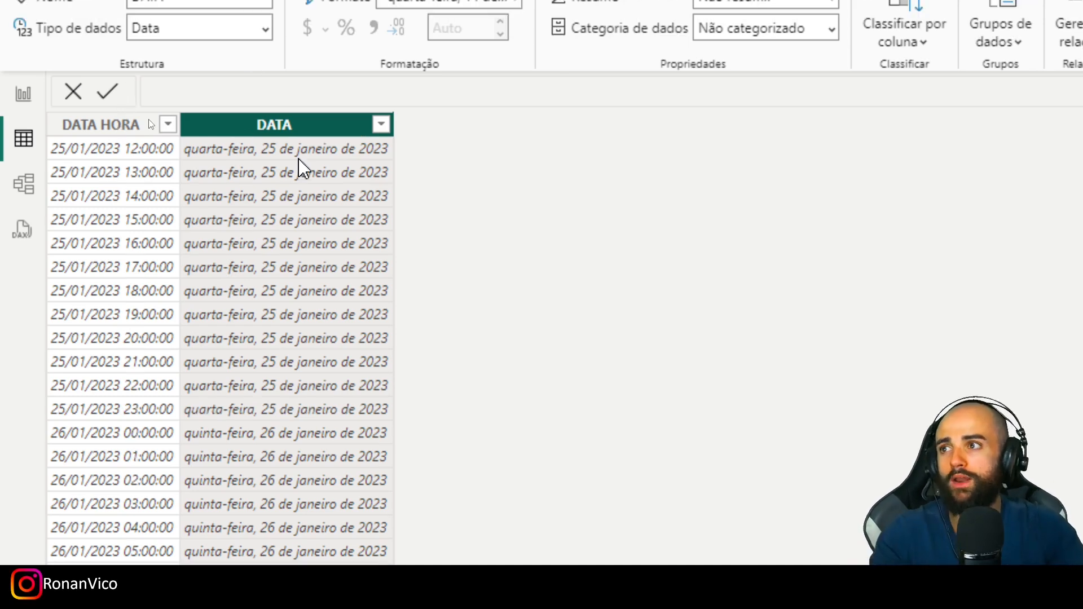
click(880, 111)
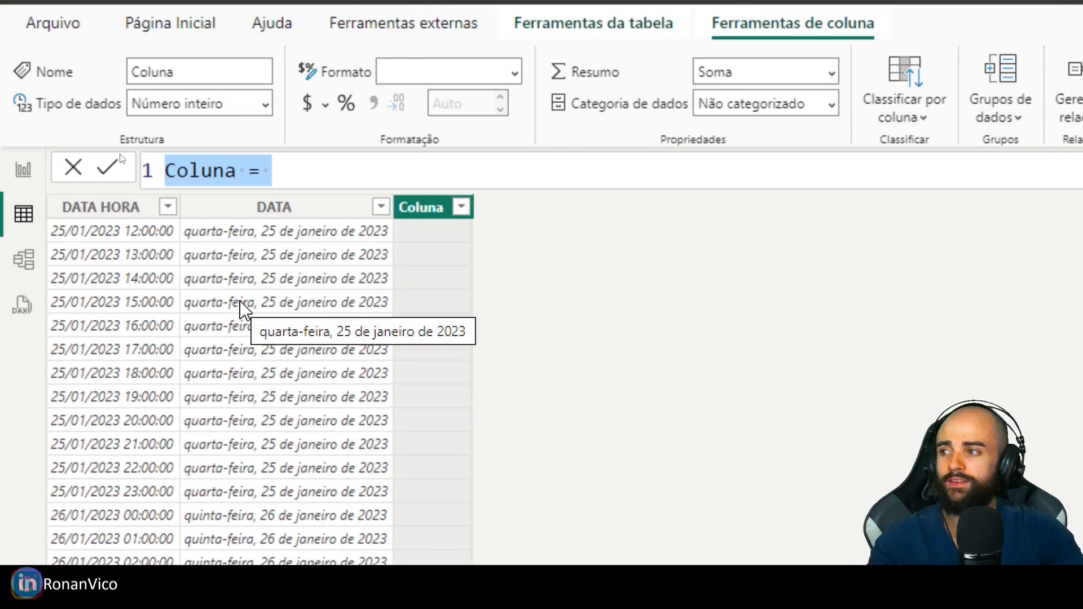
- Name the new dDataHora column É HORA UTIL? in its formula, ready for the expression after the equals sign
text(HORA UTIKL)
key(BackSpace)
key(BackSpace)
text(L)
key(Home)
text(É)
key(End)
text(? = )
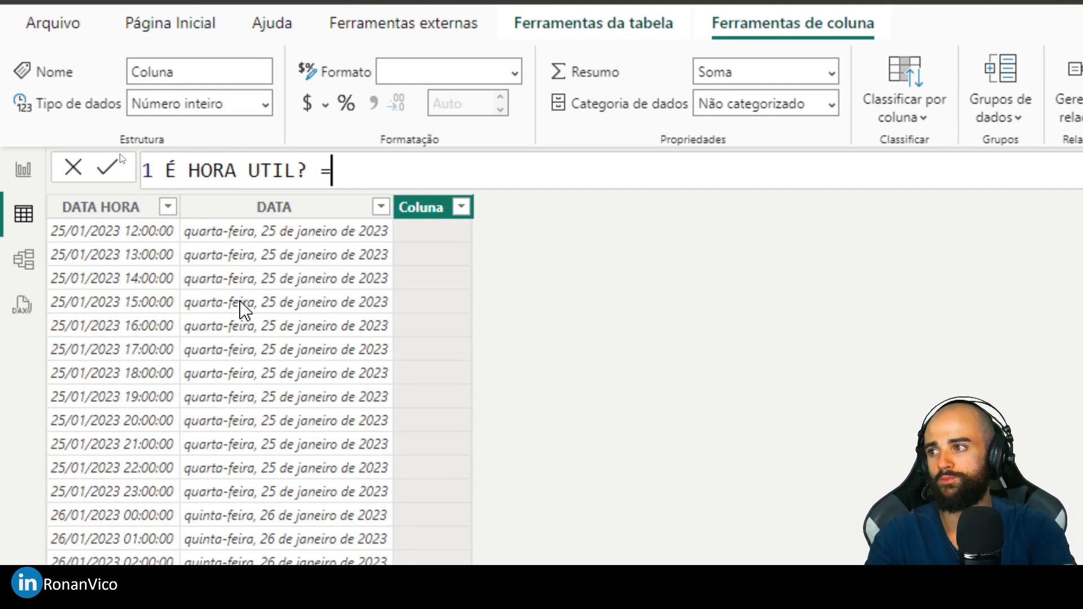
text(GH)
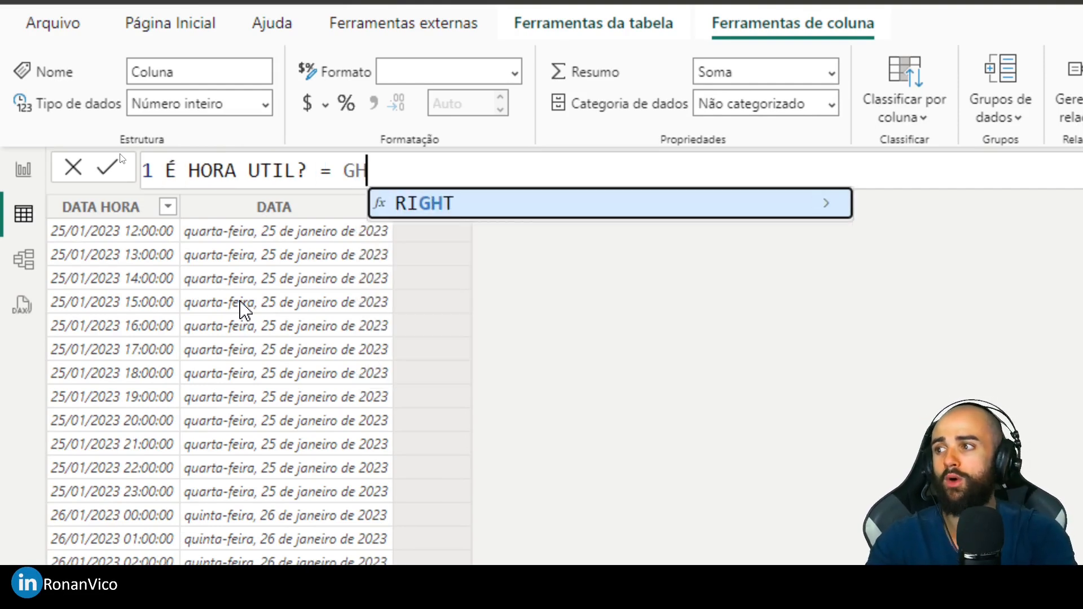
- Start the É HORA UTIL? expression with the condition HOUR([DATA HORA]) >= 9
key(BackSpace)
key(BackSpace)
text(HoUR([DATA HORA])
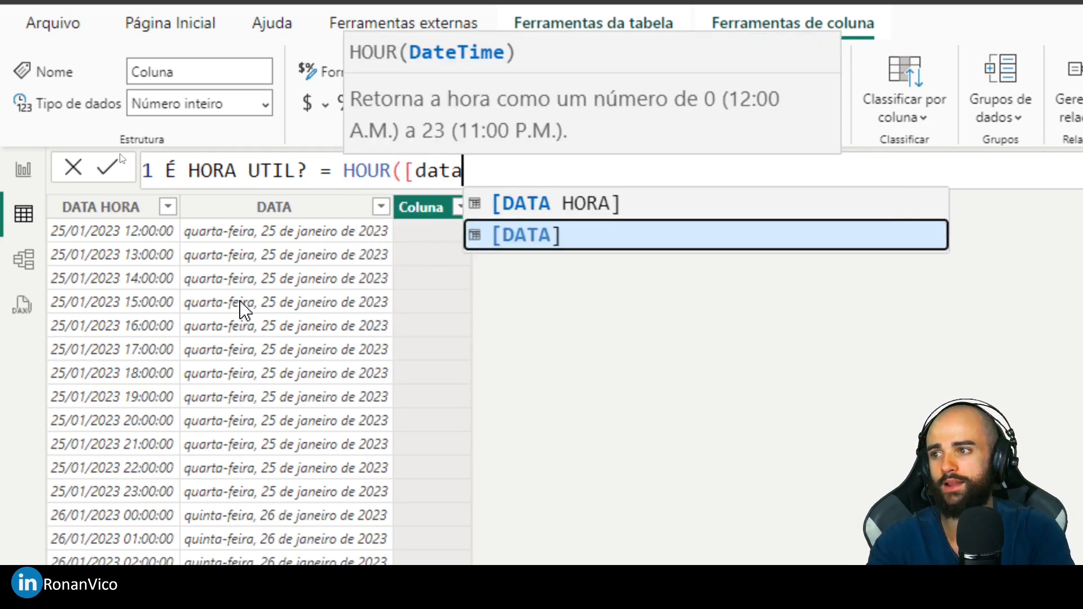
key(BackSpace)
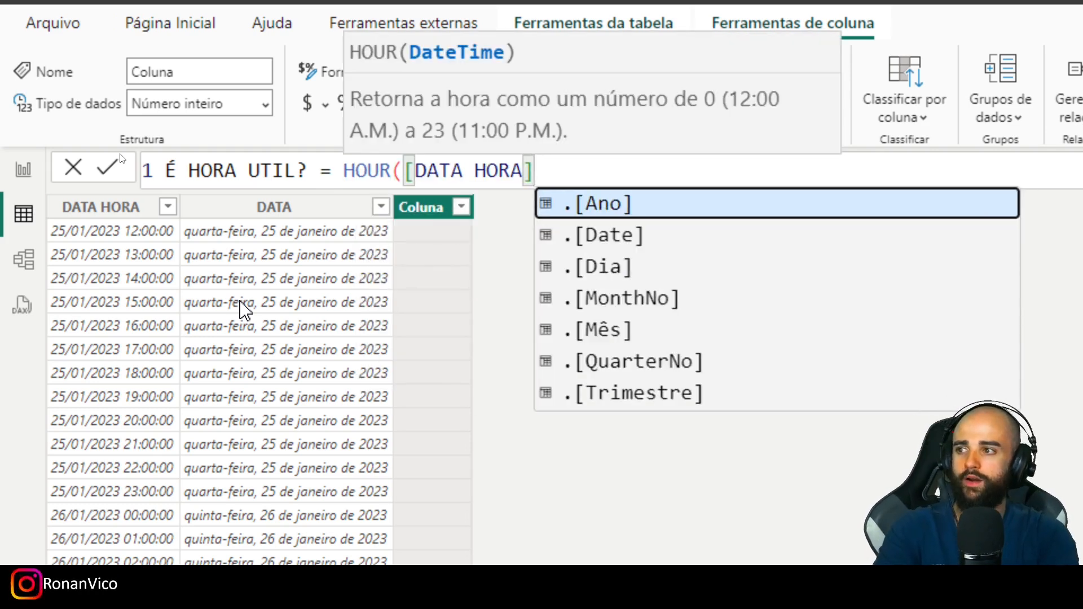
text() >= )
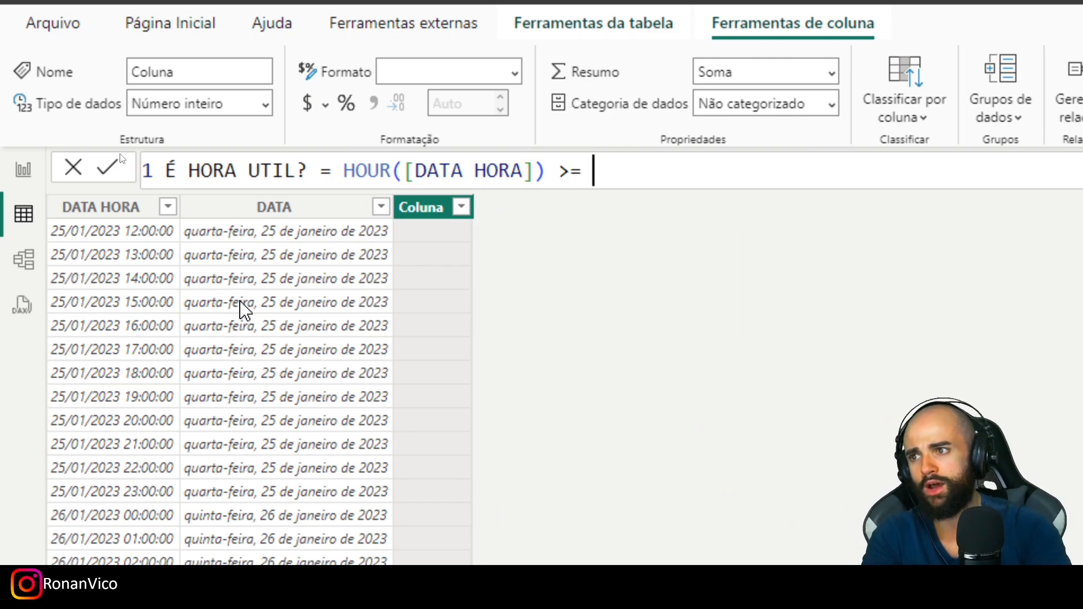
text(9 &&)
- Add the condition && HOUR([DATA HORA]) <= 18 by reusing the HOUR expression, and commit the É HORA UTIL? column
key(ctrl+Left)
key(ctrl+Left)
key(ctrl+Left)
key(ctrl+shift+Left)
key(ctrl+shift+Left)
key(ctrl+shift+Left)
key(ctrl+shift+Left)
key(ctrl+shift+Left)
key(ctrl+c)
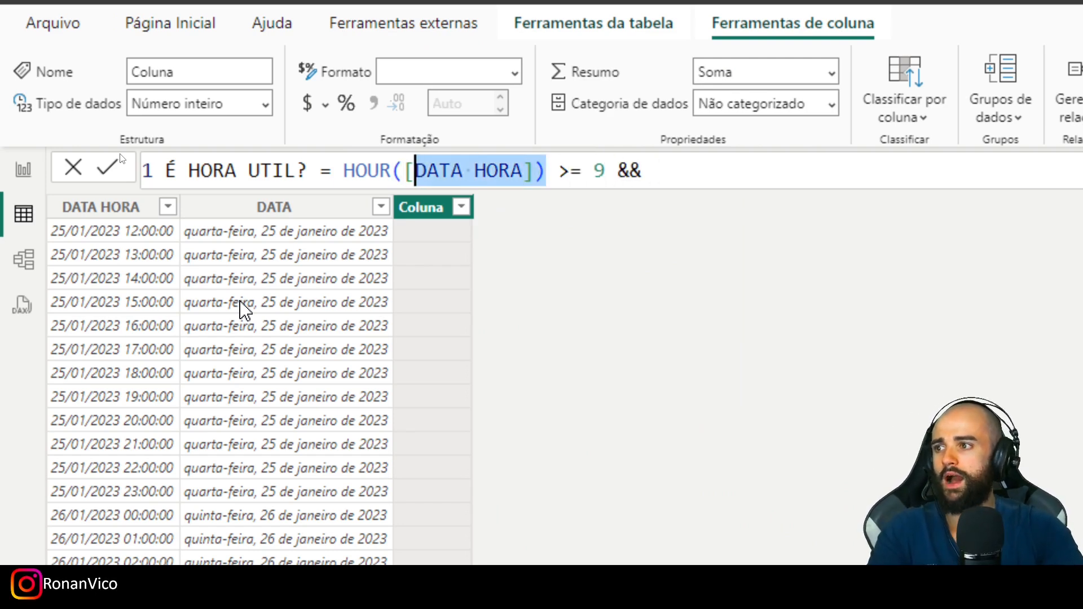
key(End)
key(ctrl+v)
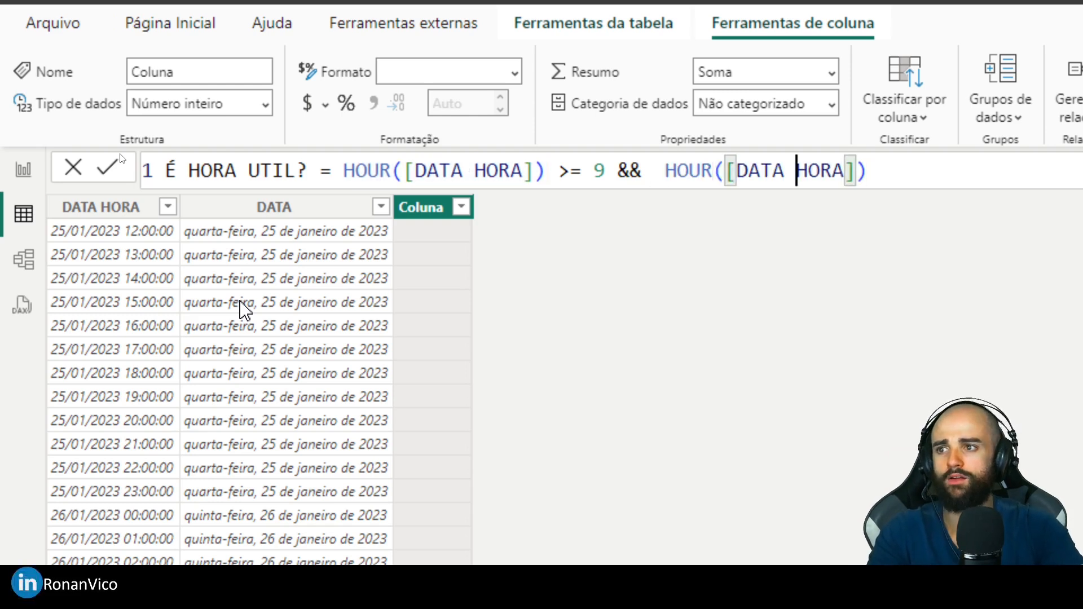
text(<= 18)
key(Return)
- Check the É HORA UTIL? values in dDataHora and list the TB_HORAS fields
right_click(264, 116)
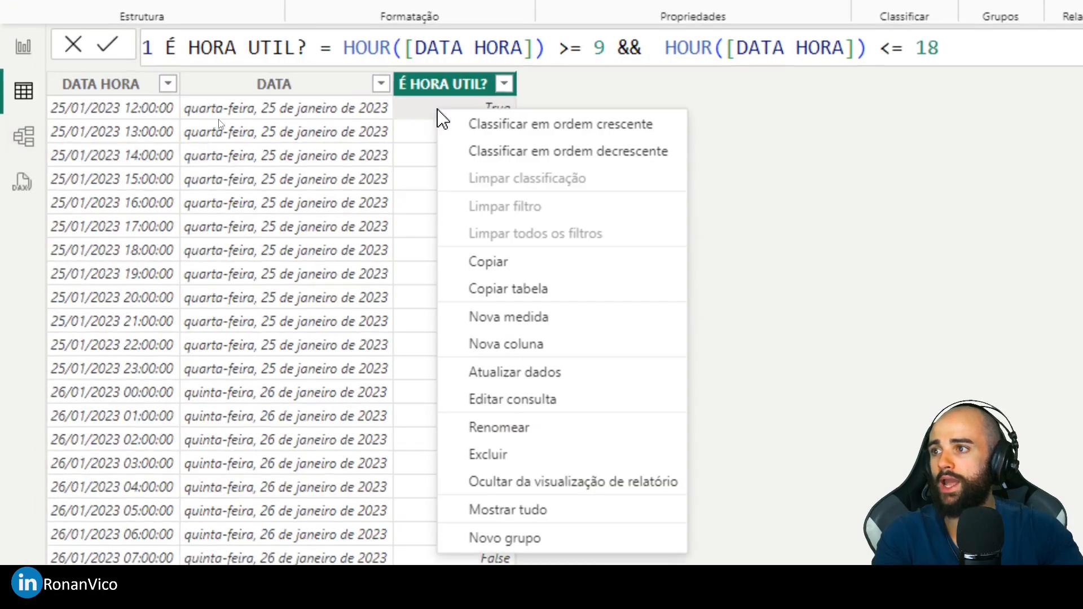
click(250, 117)
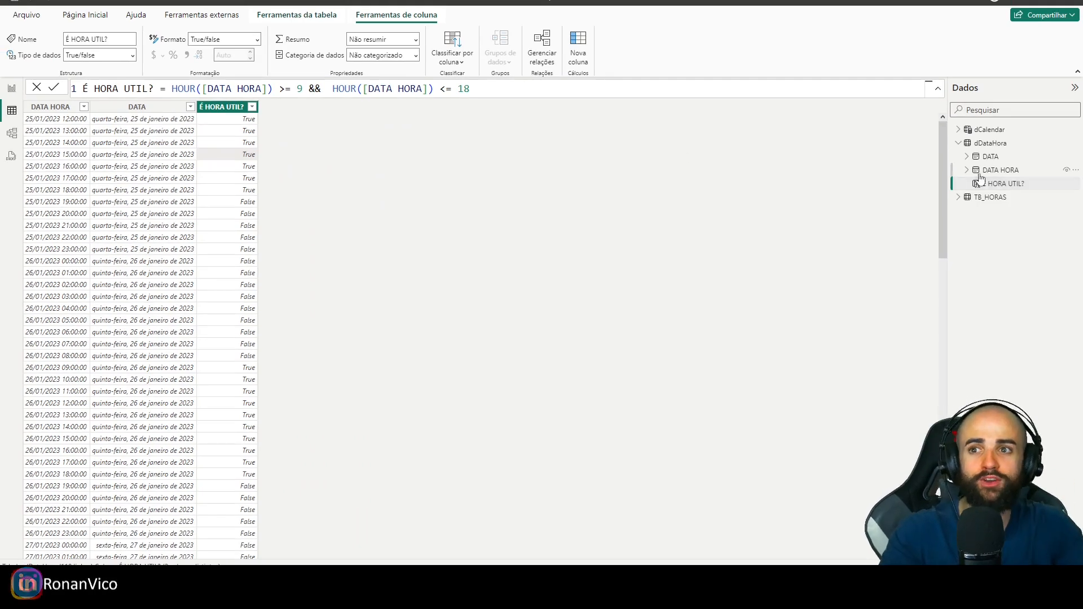
click(975, 198)
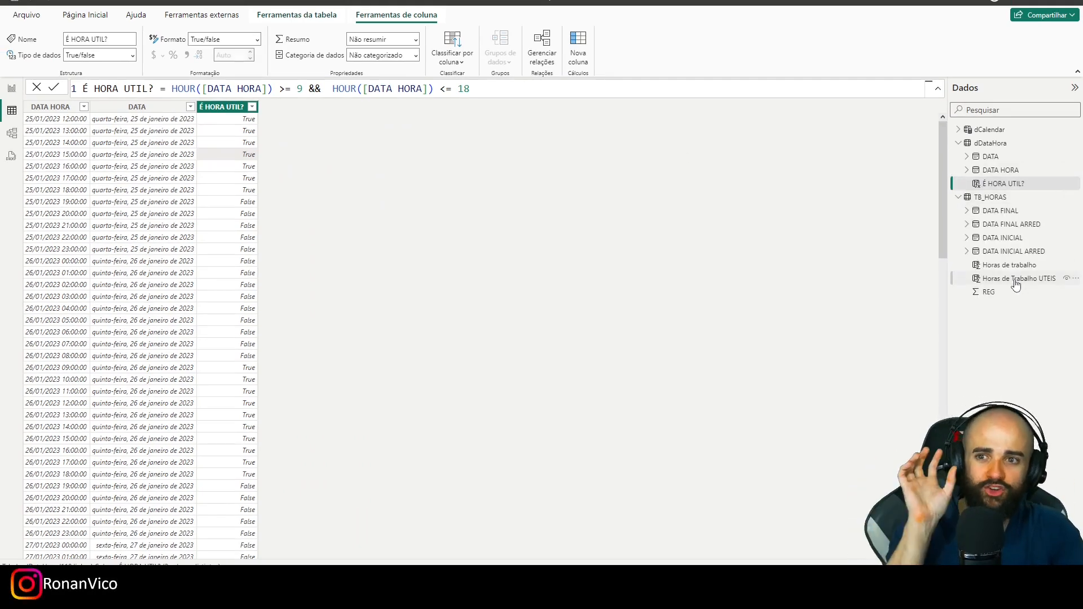
- Open the Horas de Trabalho UTEIS formula and clear everything after the last && inside the tbCalculada FILTER
click(1015, 278)
drag(708, 151, 506, 170)
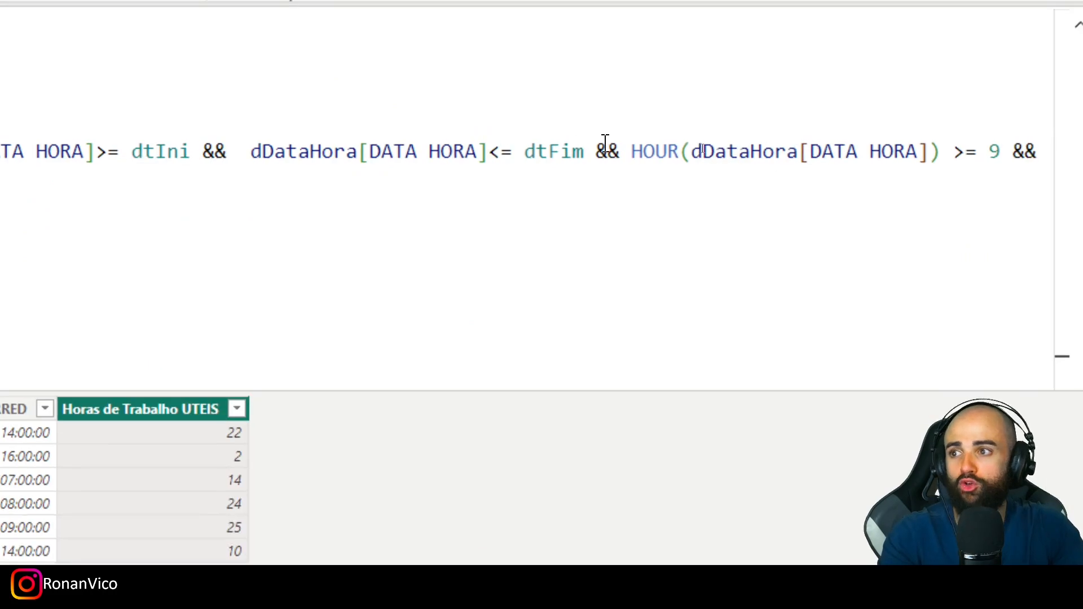
drag(218, 186, 0, 188)
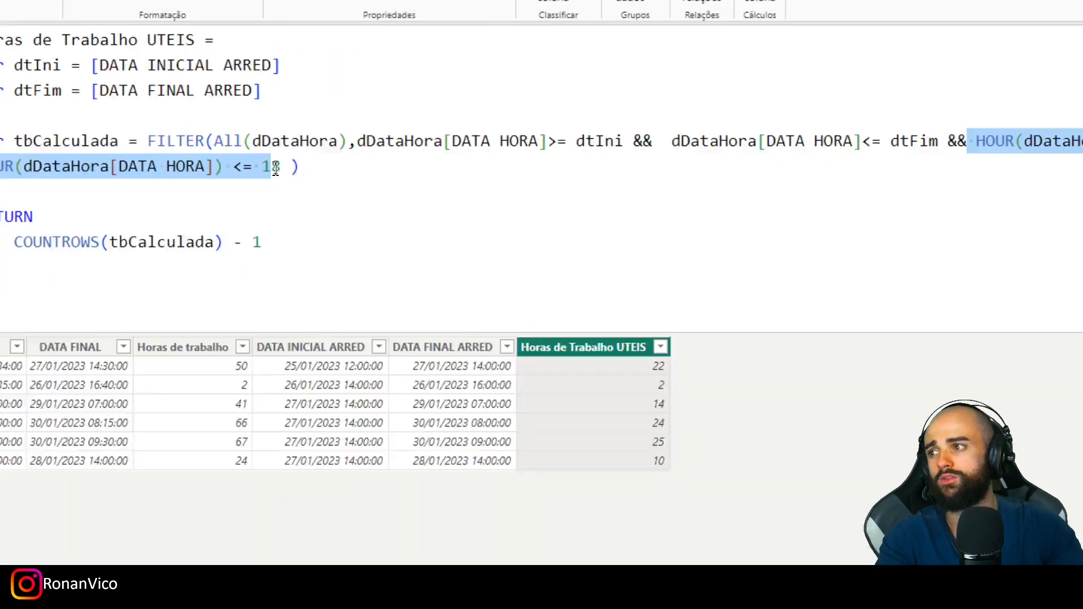
drag(276, 170, 280, 169)
key(BackSpace)
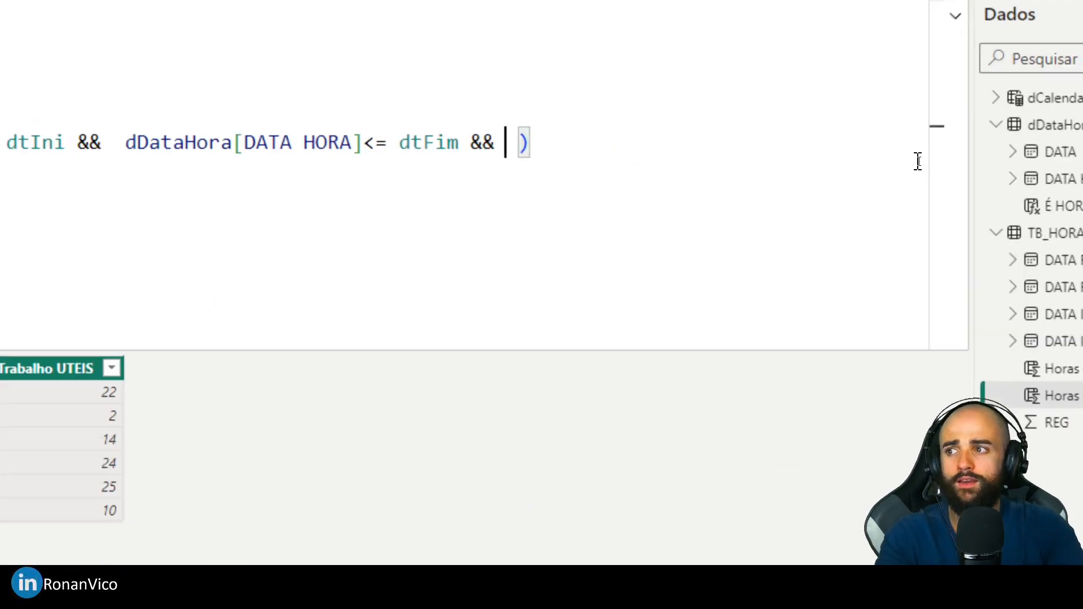
- Add the condition [É HORA UTIL?] = true to the tbCalculada FILTER and commit the Horas de Trabalho UTEIS formula
text(É)
key(BackSpace)
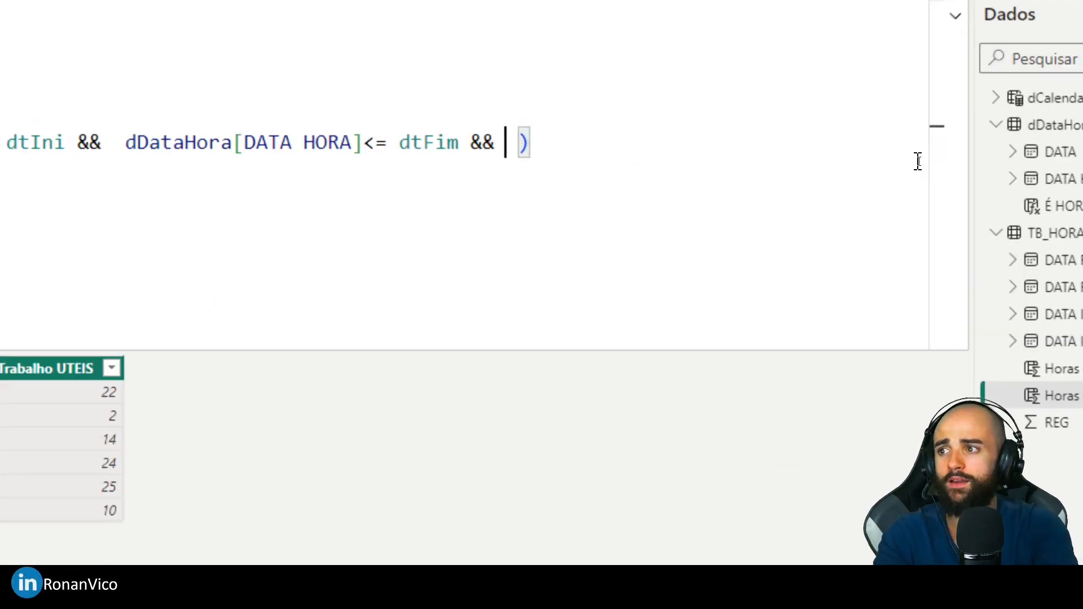
text([)
key(Down)
key(Down)
key(Down)
key(Tab)
text(= true)
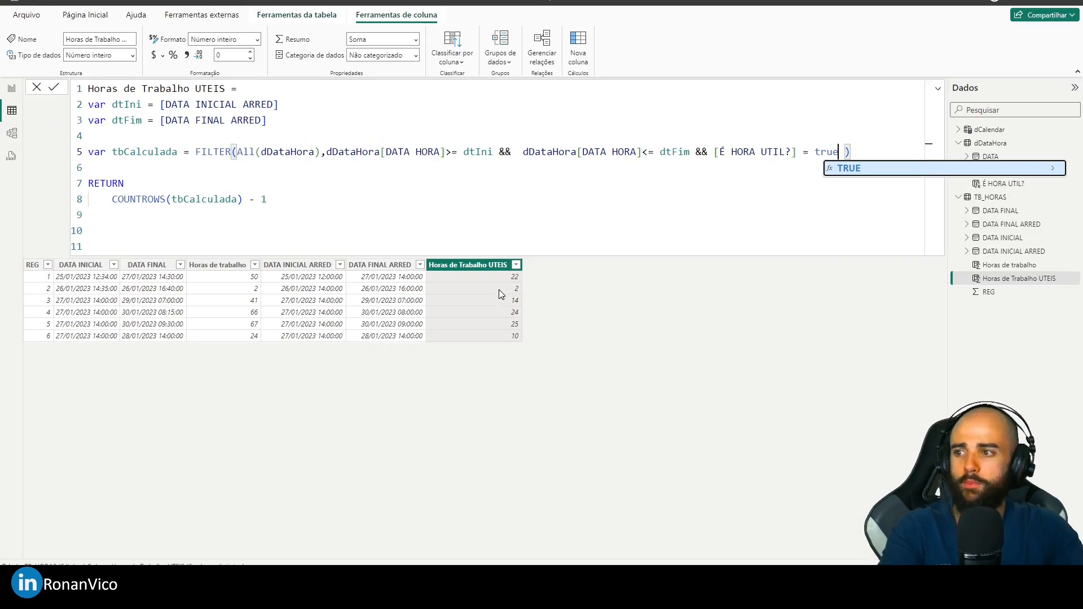
click(729, 311)
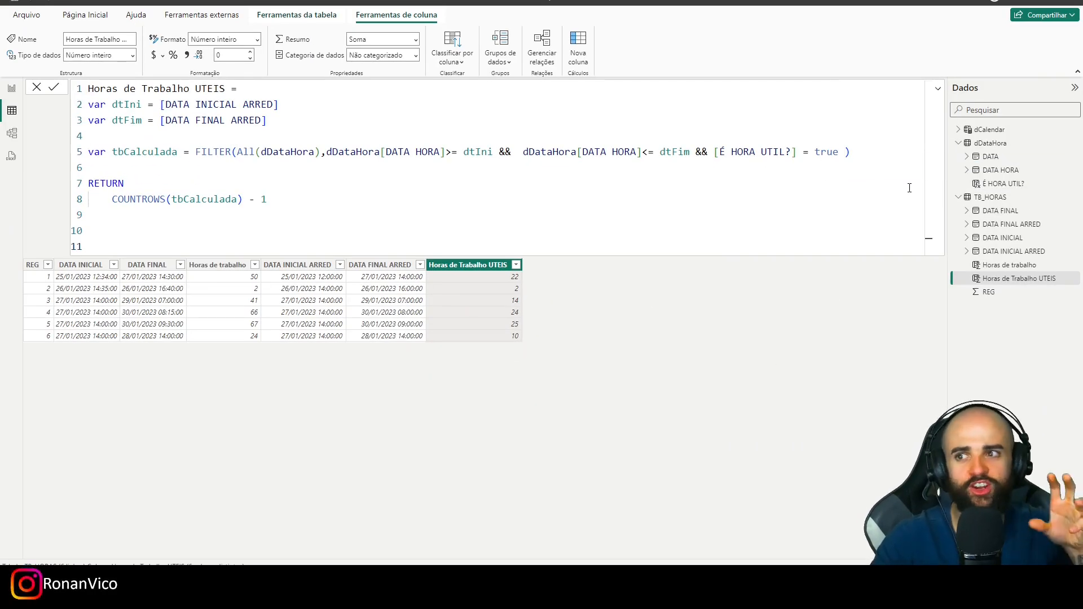
- Examine the [É HORA UTIL?] reference, then review that column's formula and values in the dDataHora table
drag(797, 151, 714, 154)
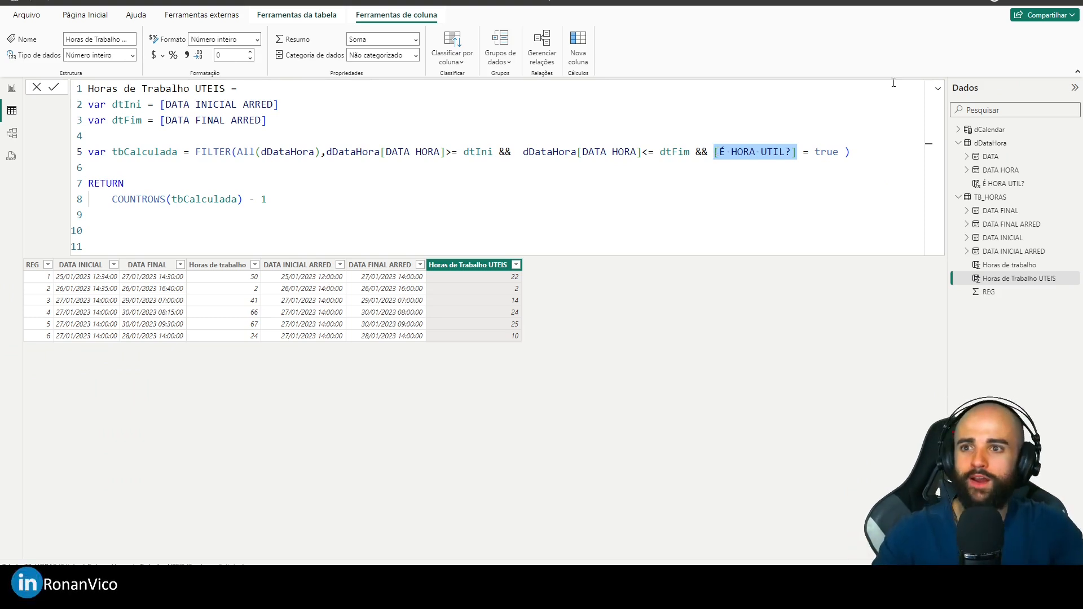
click(993, 144)
click(62, 113)
click(221, 115)
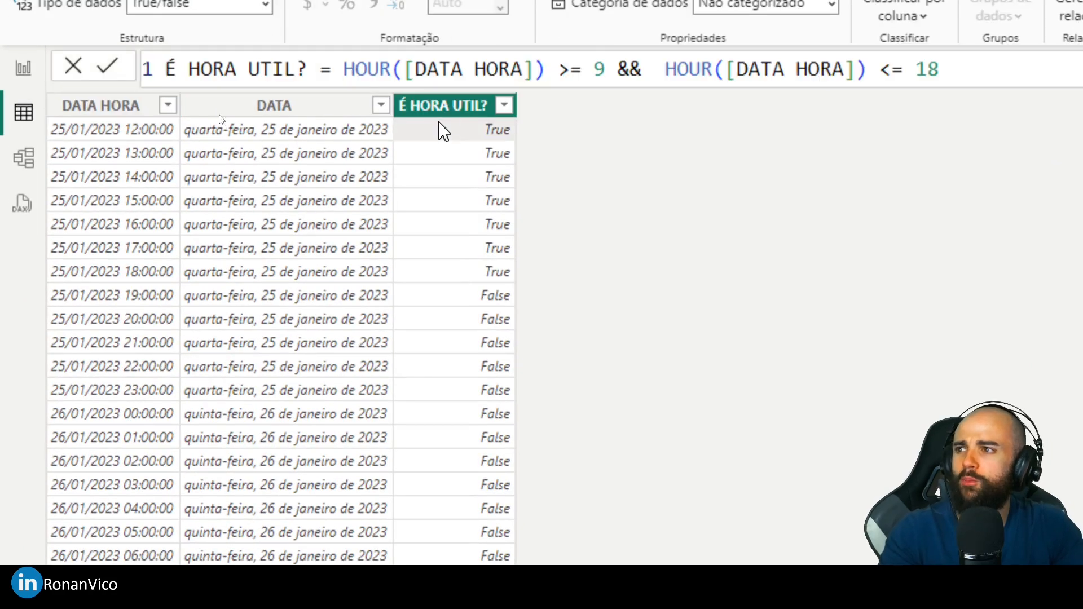
double_click(599, 69)
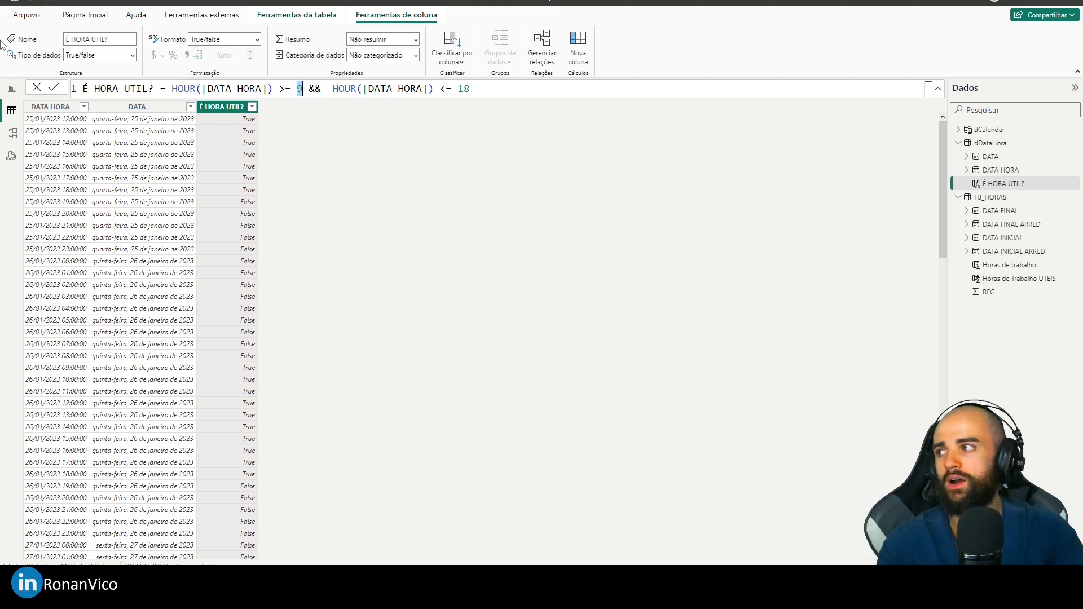
- Create a report table visual with DATA INICIAL, DATA FINAL, Horas de Trabalho UTEIS and Horas de trabalho from TB_HORAS
click(12, 89)
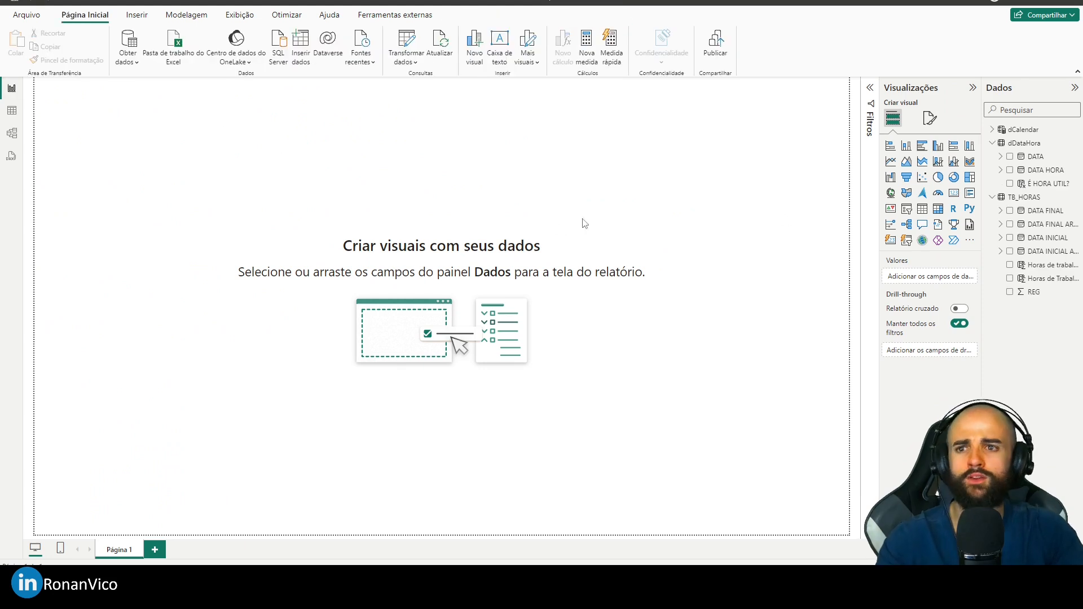
click(992, 143)
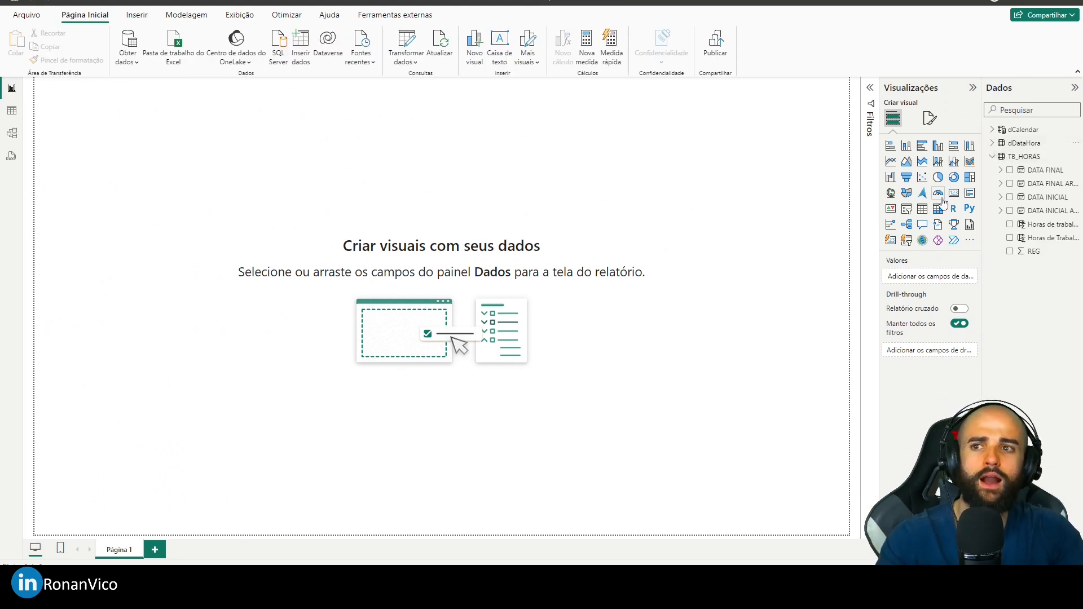
click(922, 208)
click(1009, 197)
click(1010, 170)
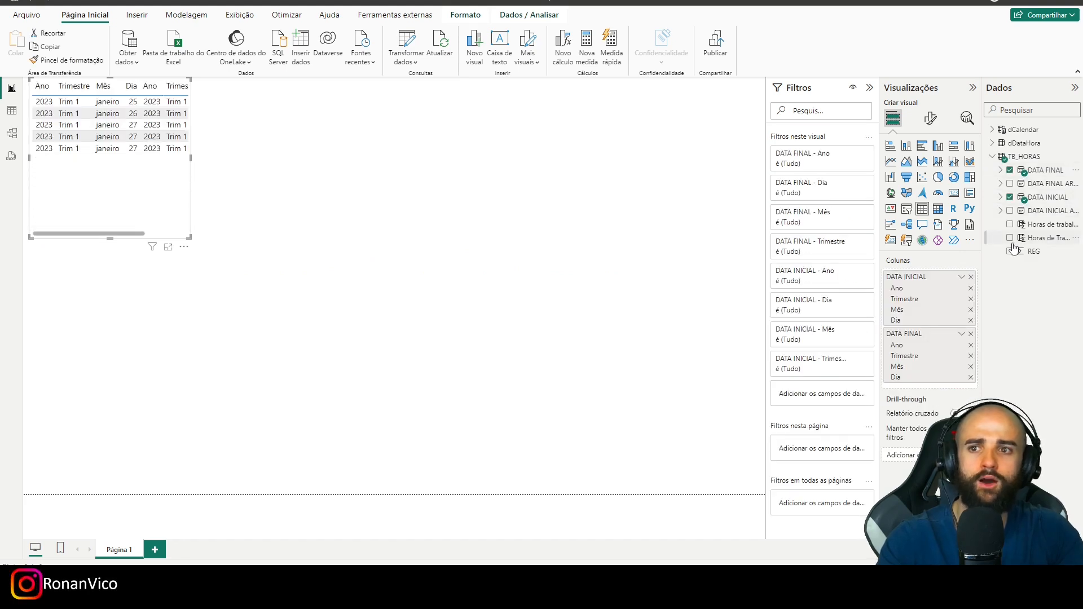
click(1009, 238)
click(1009, 225)
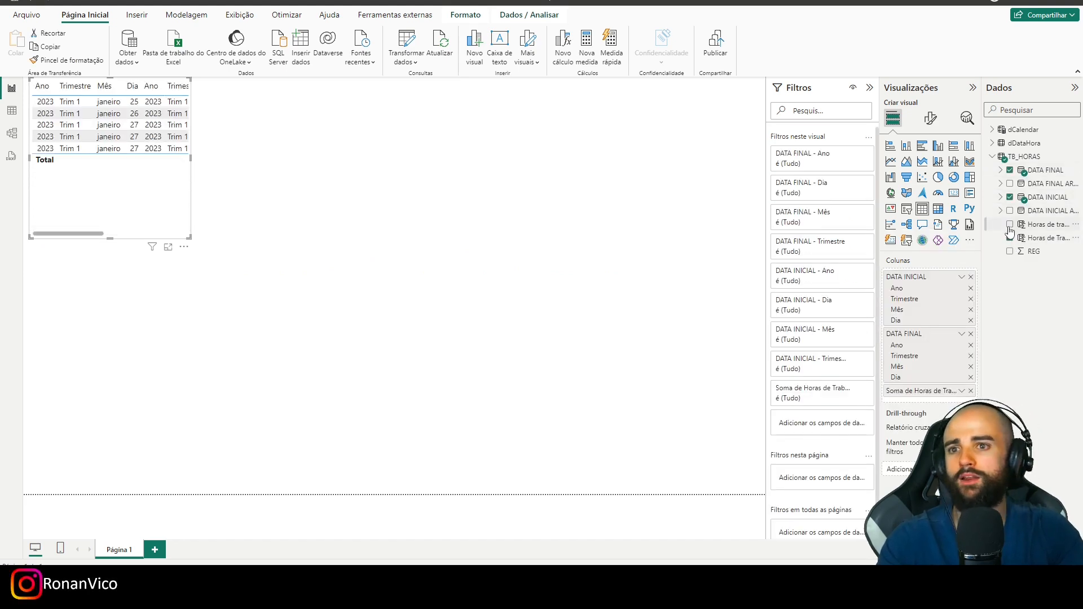
- Switch DATA INICIAL and DATA FINAL in the table visual from date hierarchies to plain date-time values
click(961, 276)
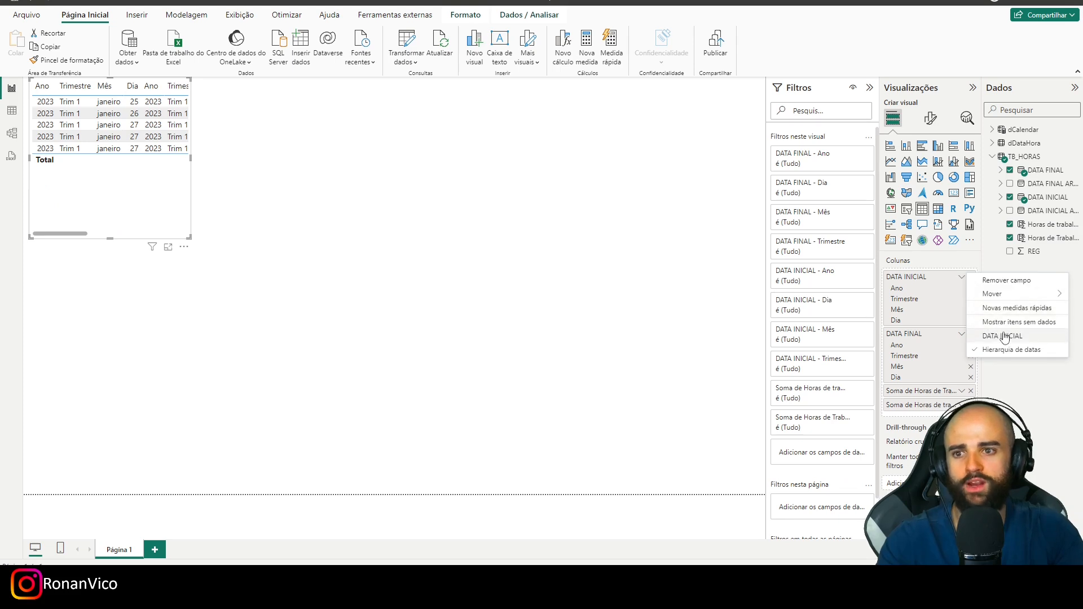
click(1002, 336)
click(962, 291)
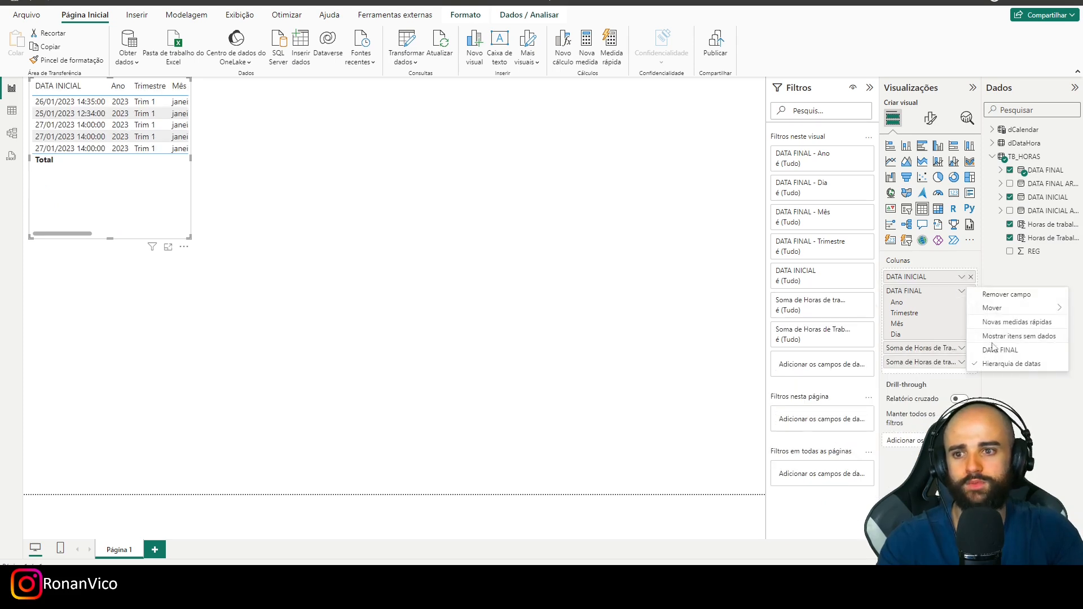
click(1002, 350)
- Widen the table visual to show all four columns, reduce its height and reposition it on the page
drag(177, 206, 602, 310)
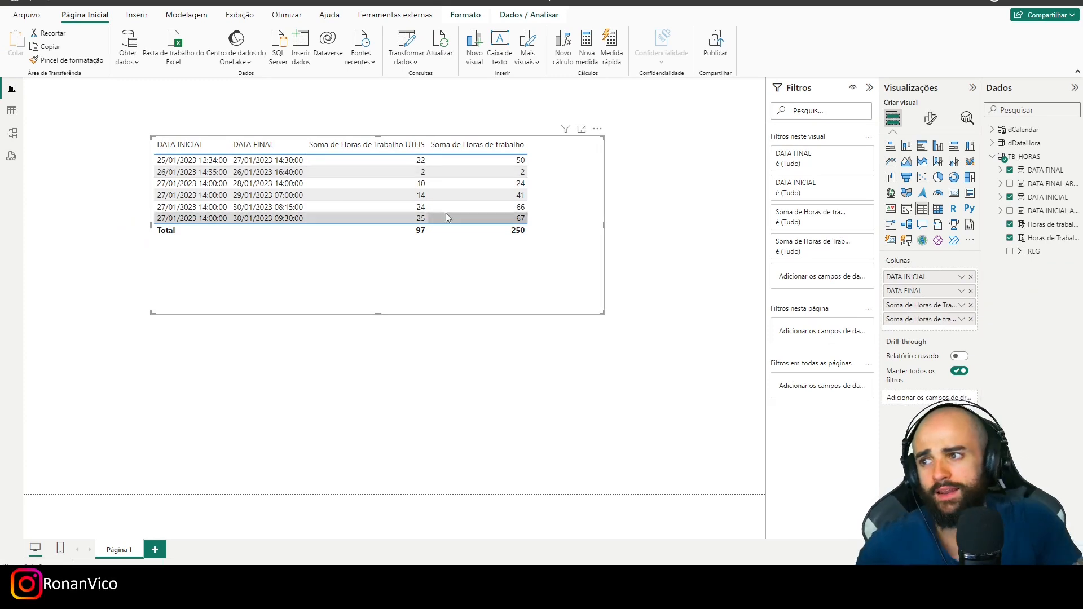
drag(376, 315, 404, 255)
drag(595, 218, 503, 189)
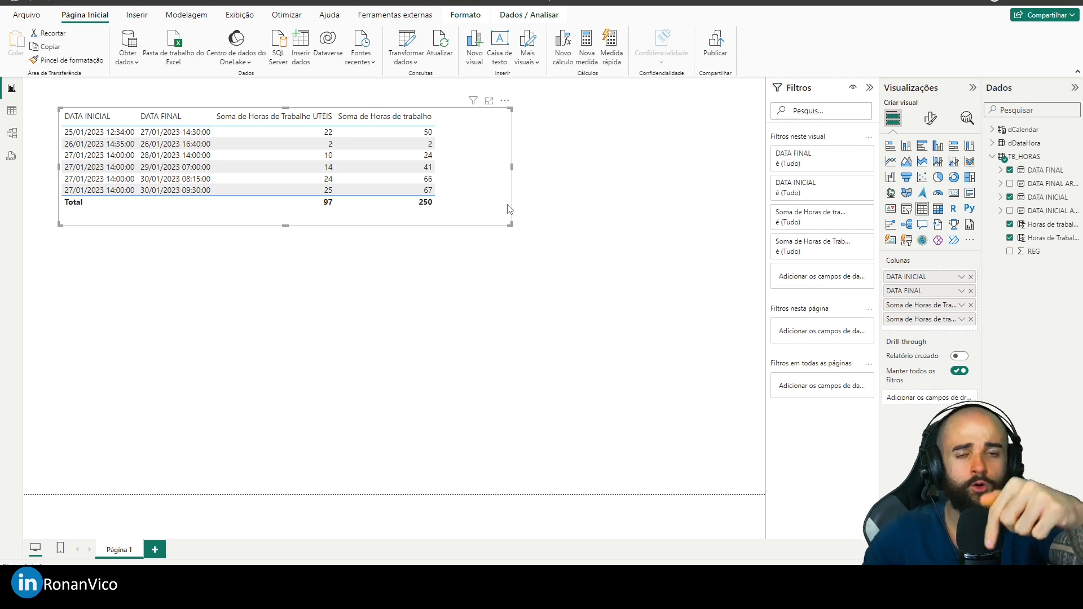
drag(422, 223, 428, 250)
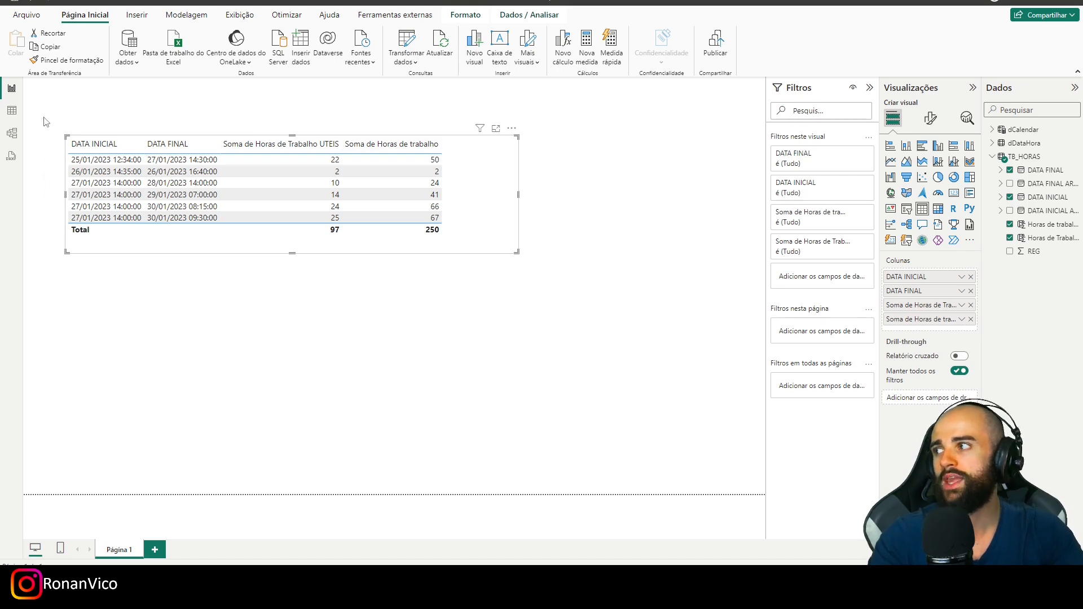
- Review the formulas of Horas de Trabalho UTEIS and Horas de trabalho, and list the dDataHora fields
click(1035, 237)
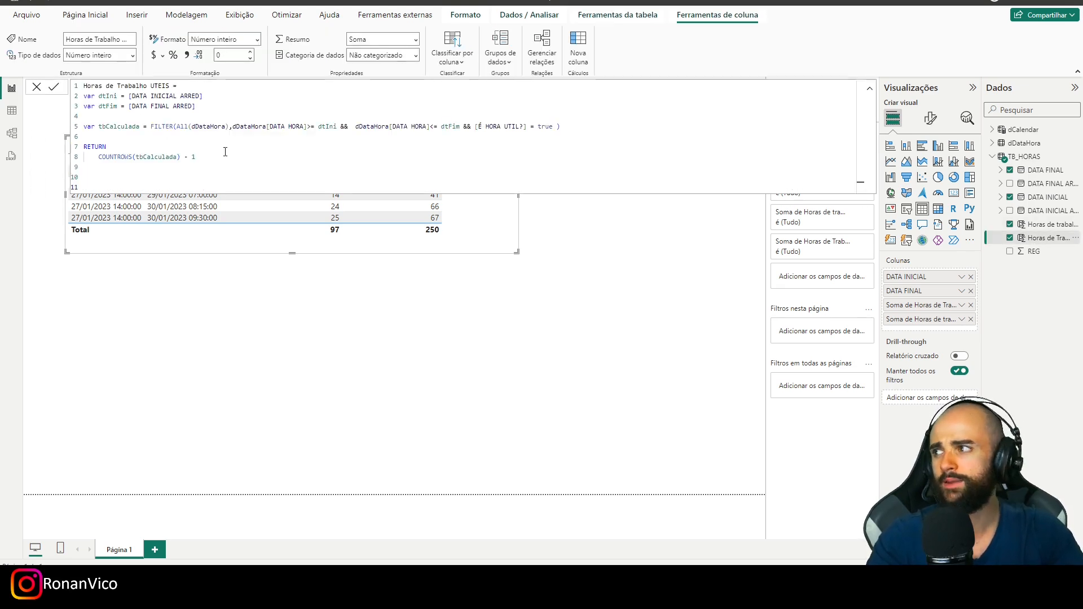
click(1038, 223)
click(991, 157)
click(992, 143)
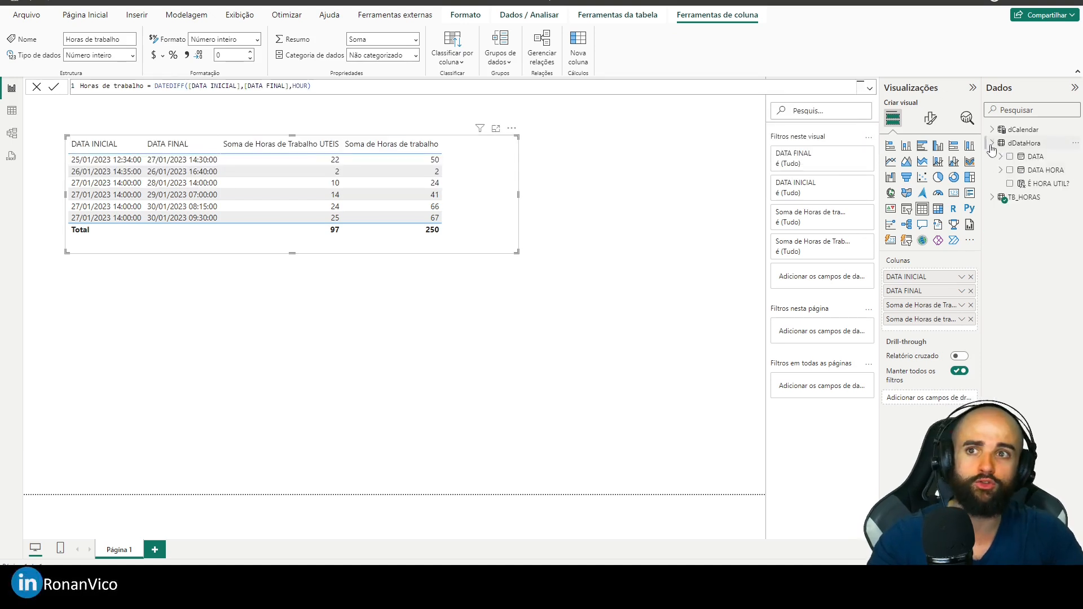
- Change the É HORA UTIL? formula's conditions to > 9 and < 18 and commit it
click(1046, 184)
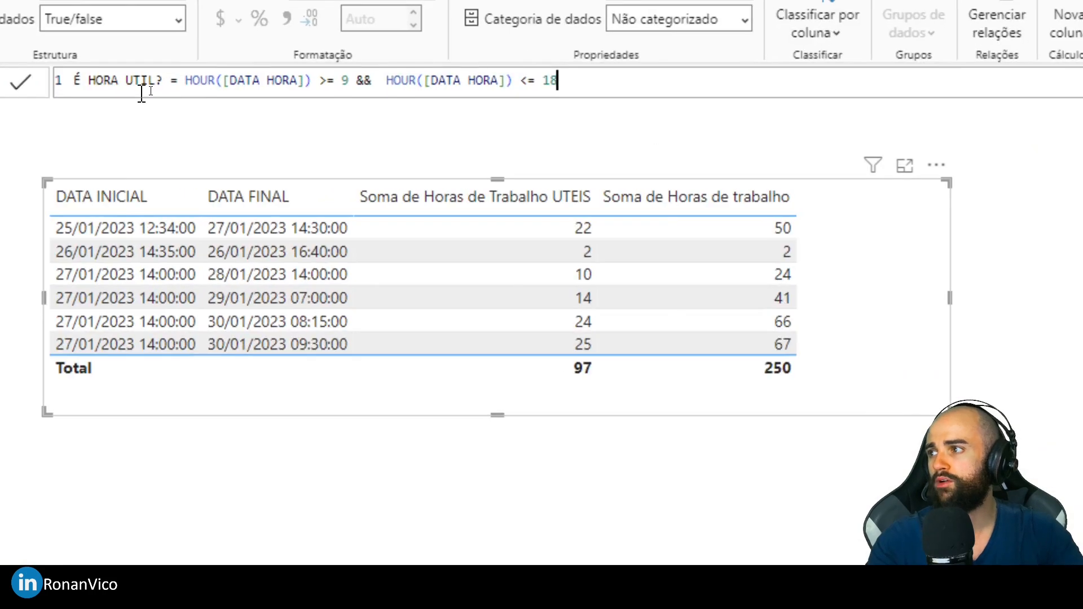
drag(207, 86, 212, 87)
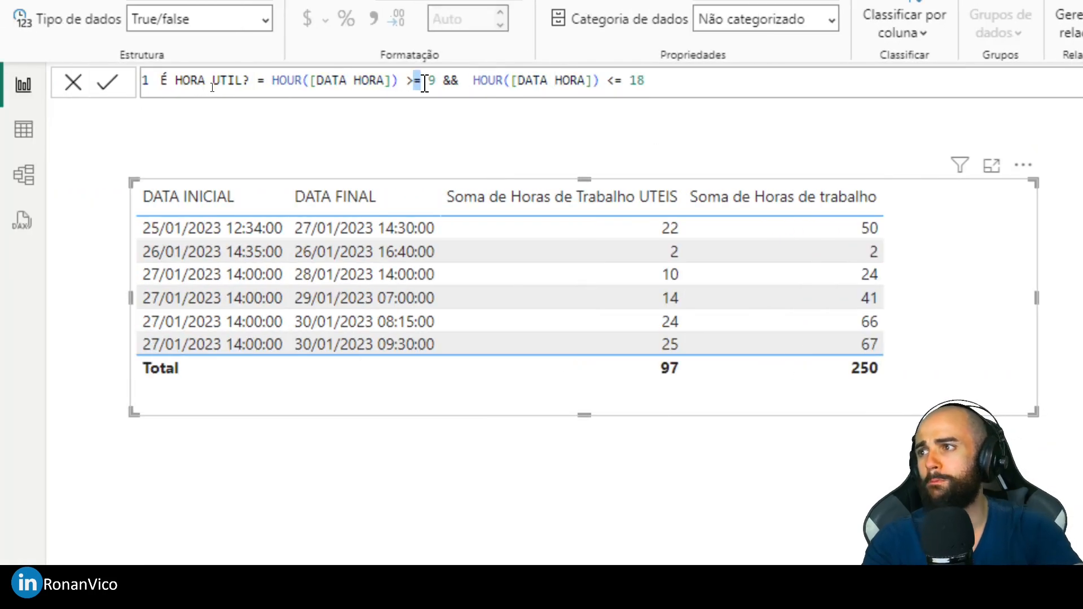
key(BackSpace)
drag(607, 80, 613, 80)
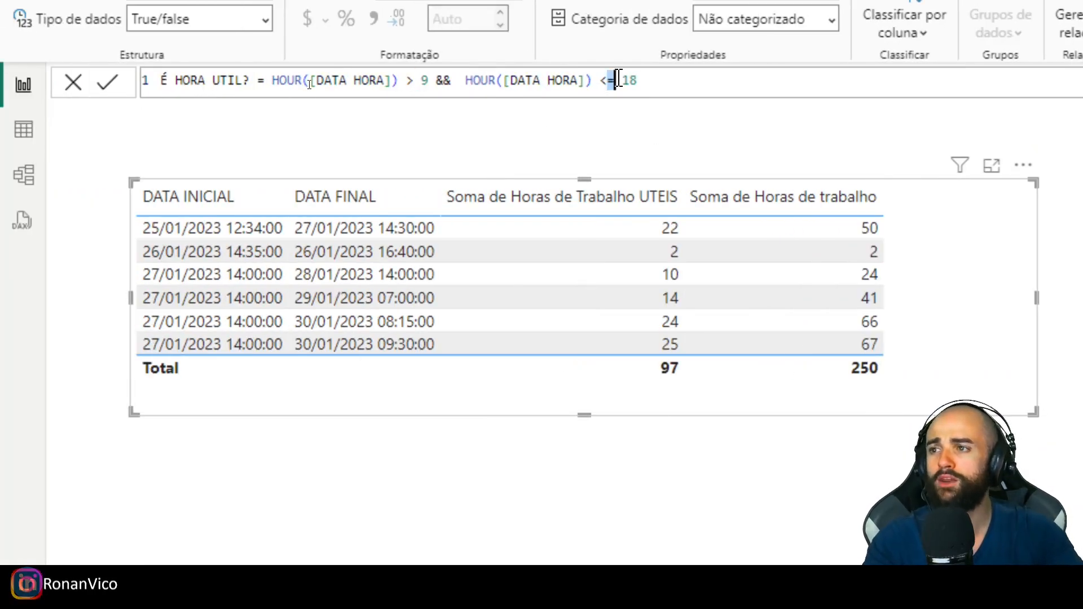
key(BackSpace)
key(Return)
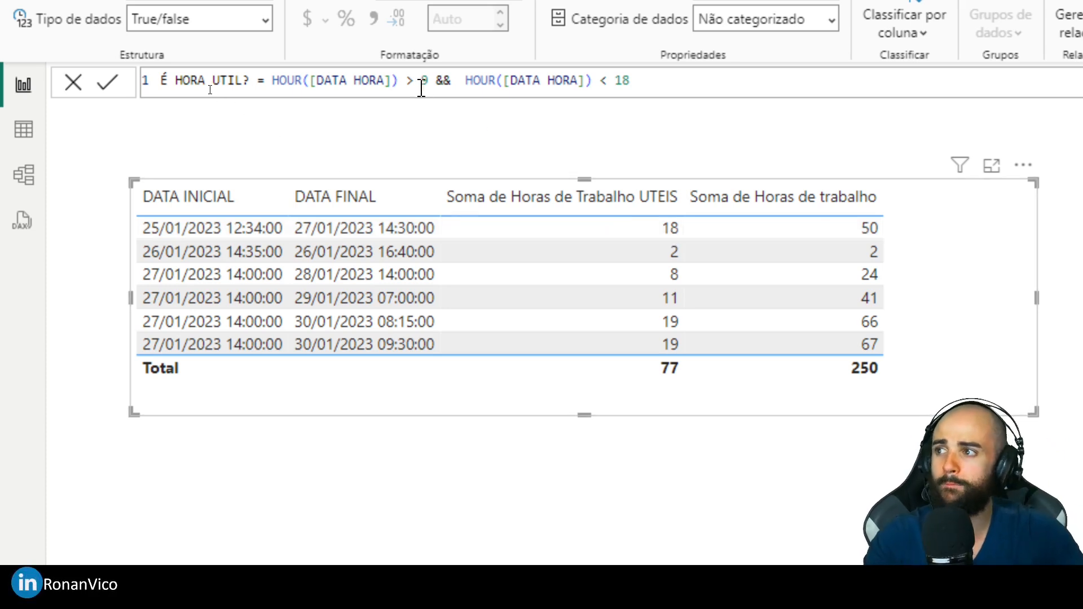
- Make the lower condition of É HORA UTIL? >= 9 and its upper condition < 17, committing the formula
text(=)
key(Return)
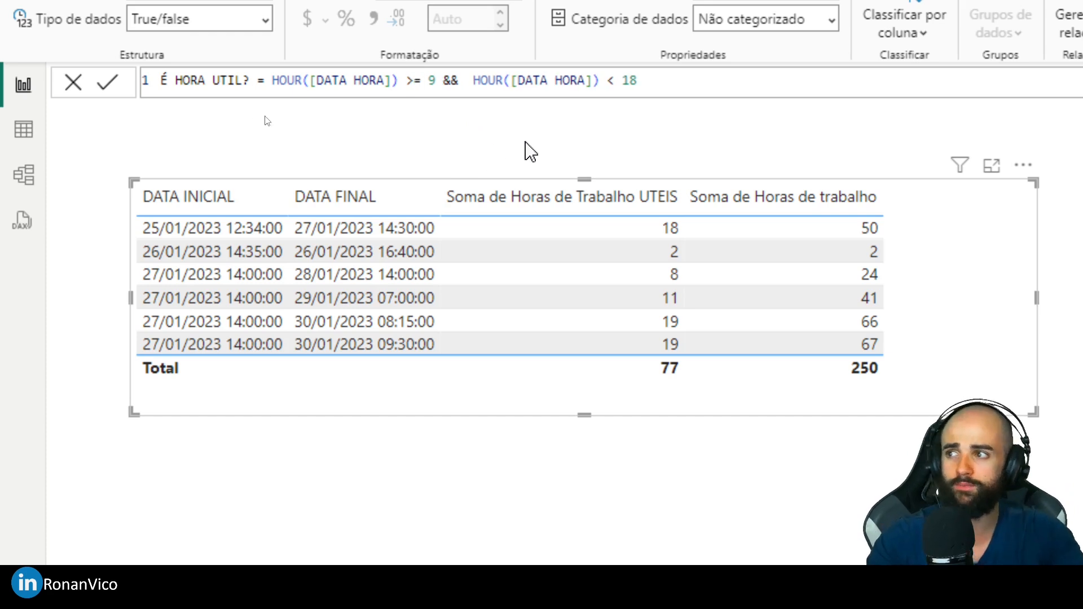
click(637, 81)
key(BackSpace)
text(7)
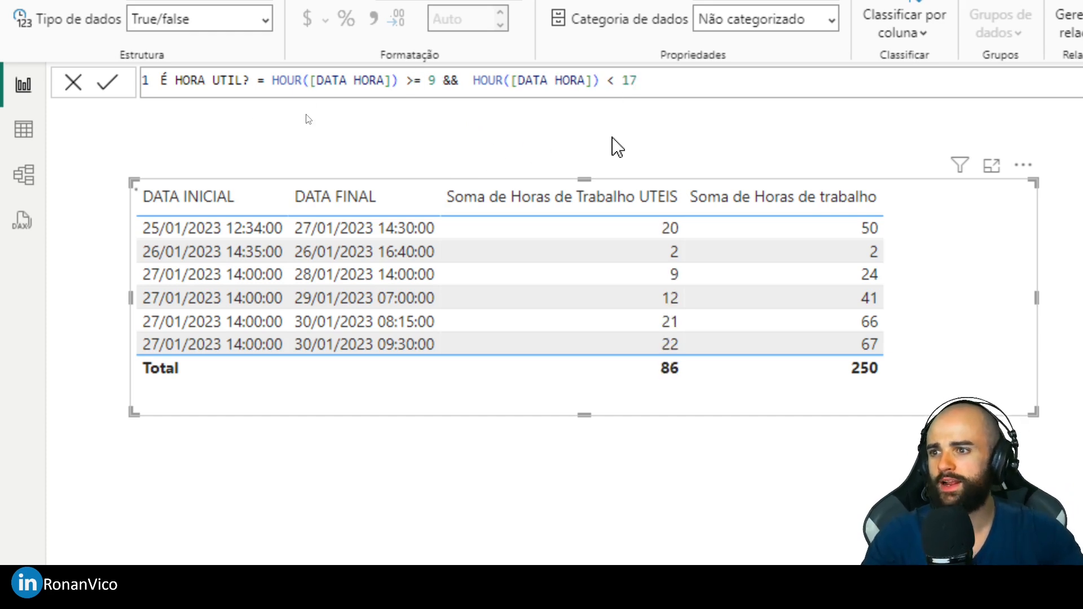
key(Return)
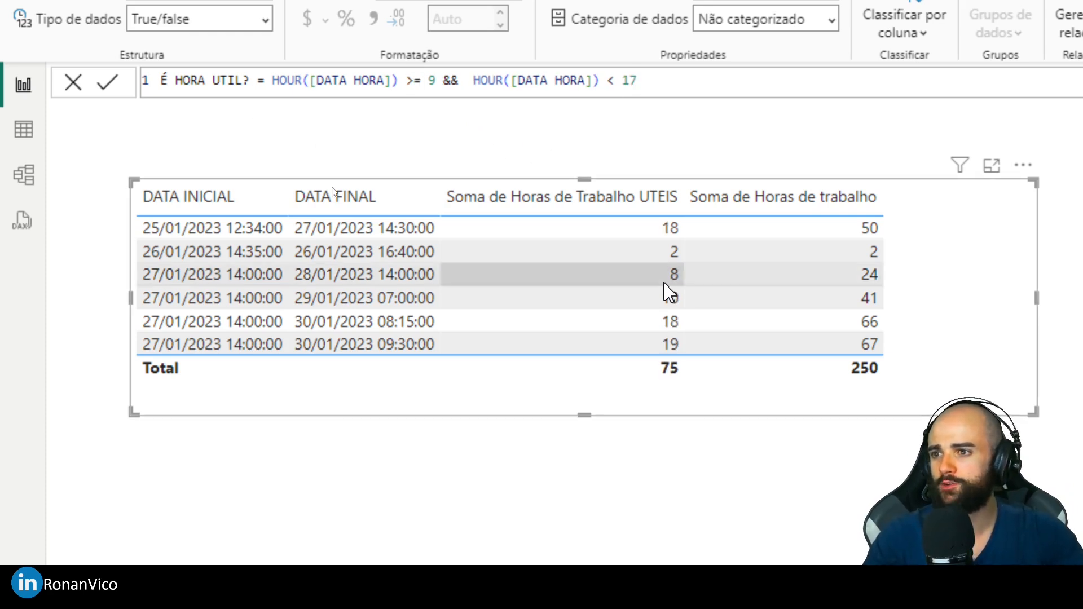
- Switch to the Excel source sheet and start row 8 with REG 7 and DATA INICIAL 27/01/2023 09:00
click(267, 581)
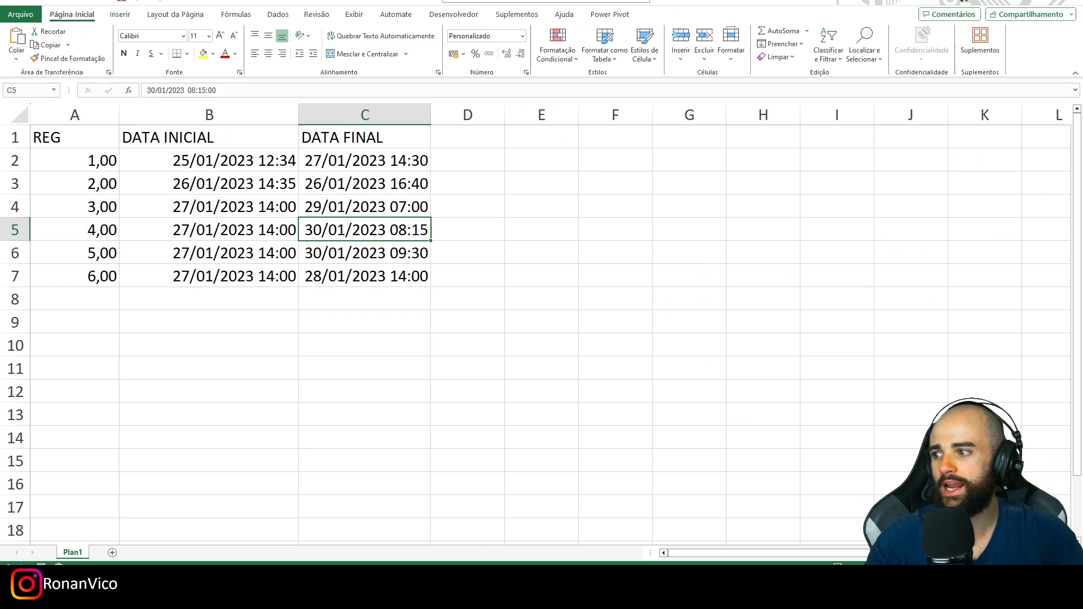
click(83, 294)
text(7)
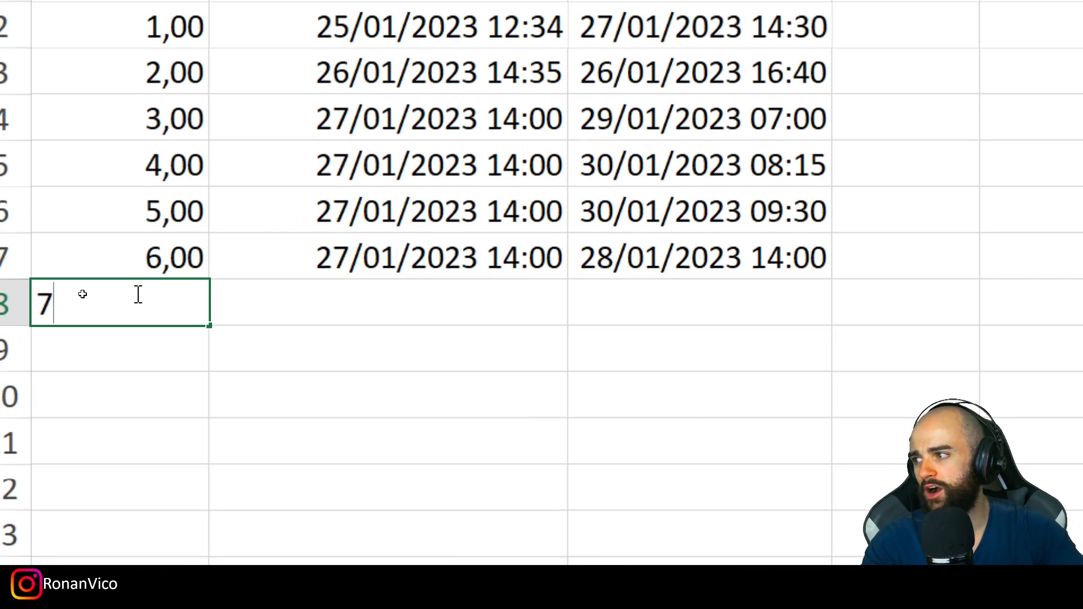
key(Tab)
text(2)
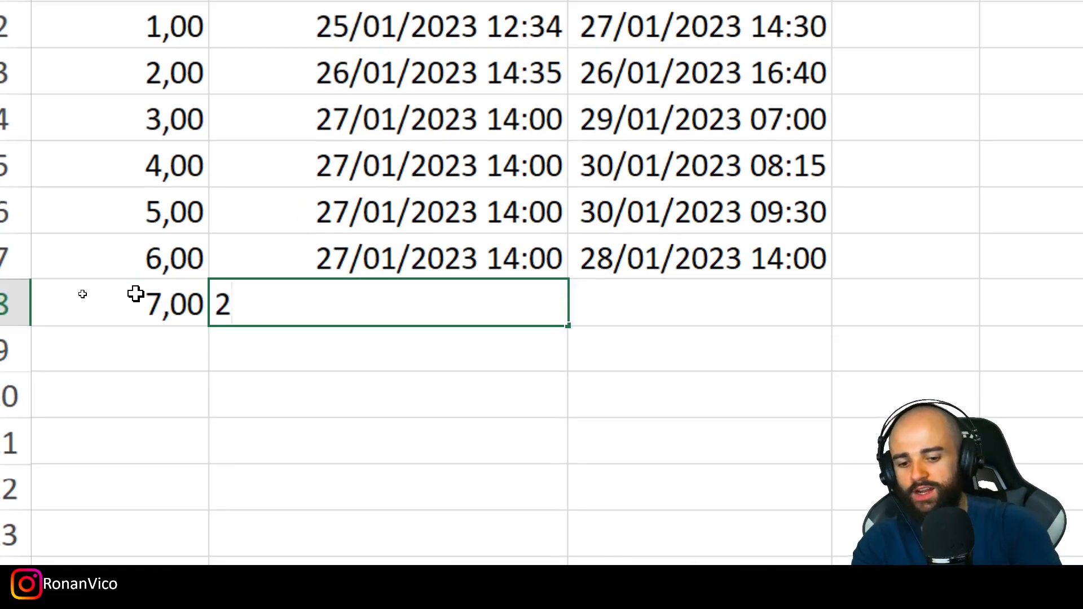
text(7/01/2023/:)
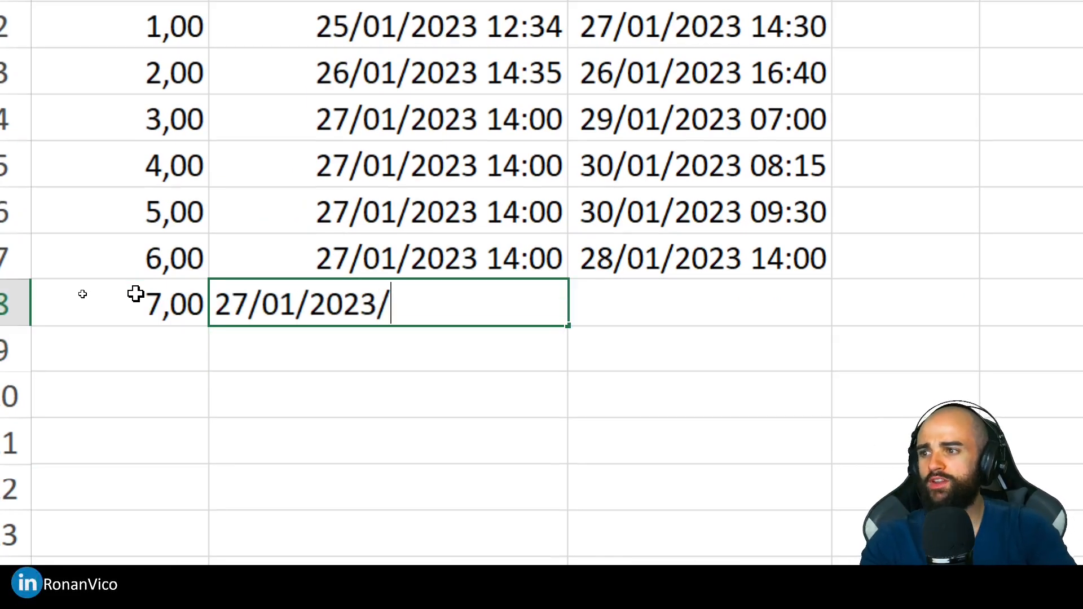
key(BackSpace)
key(BackSpace)
text(09:00)
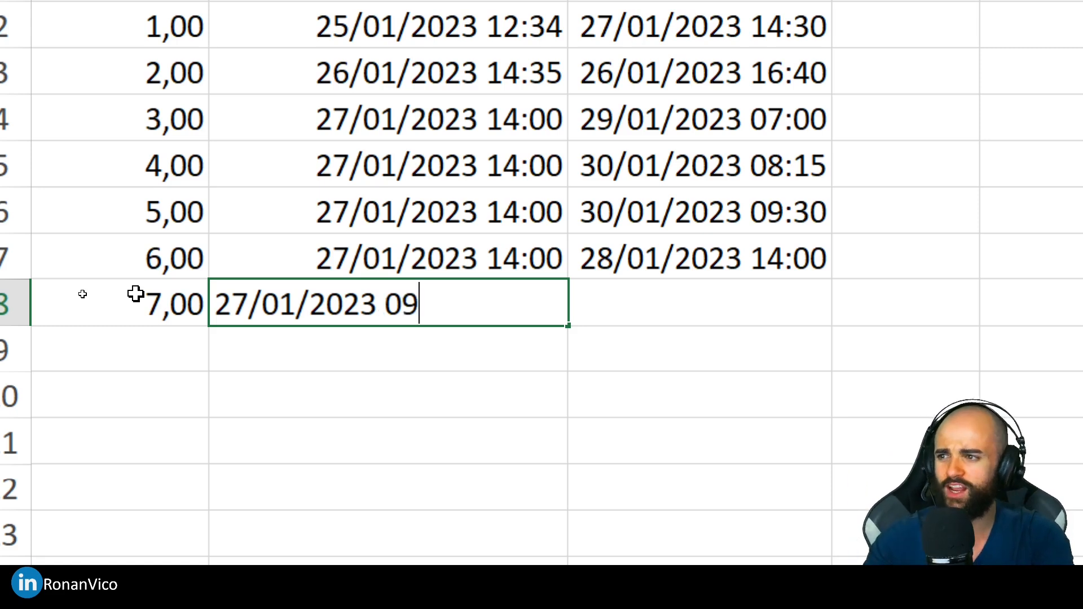
key(Return)
- Copy the DATA INICIAL value of record 7 into its DATA FINAL cell, C8
key(Up)
key(Right)
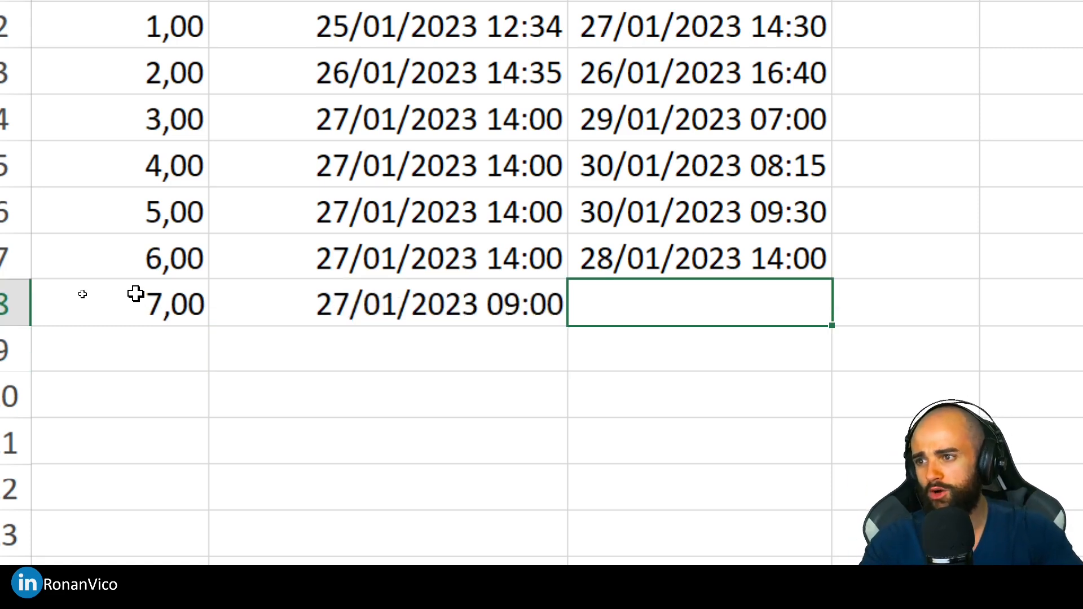
key(Left)
key(ctrl+c)
key(Right)
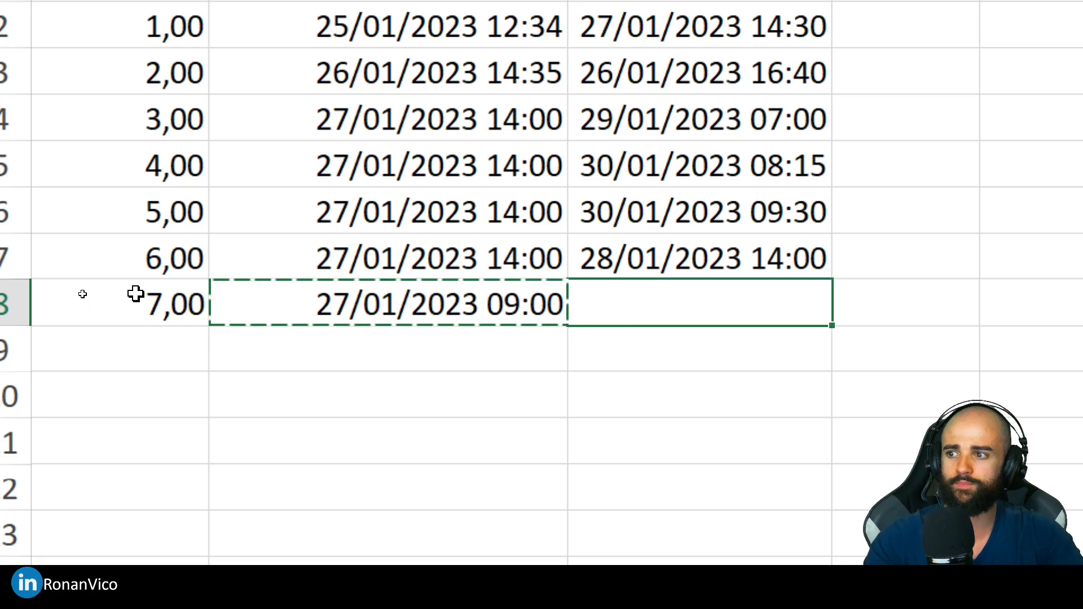
key(ctrl+v)
key(Return)
key(Up)
- Change the hour in record 7's DATA FINAL so the cell reads 27/01/2023 18:00:00
key(F2)
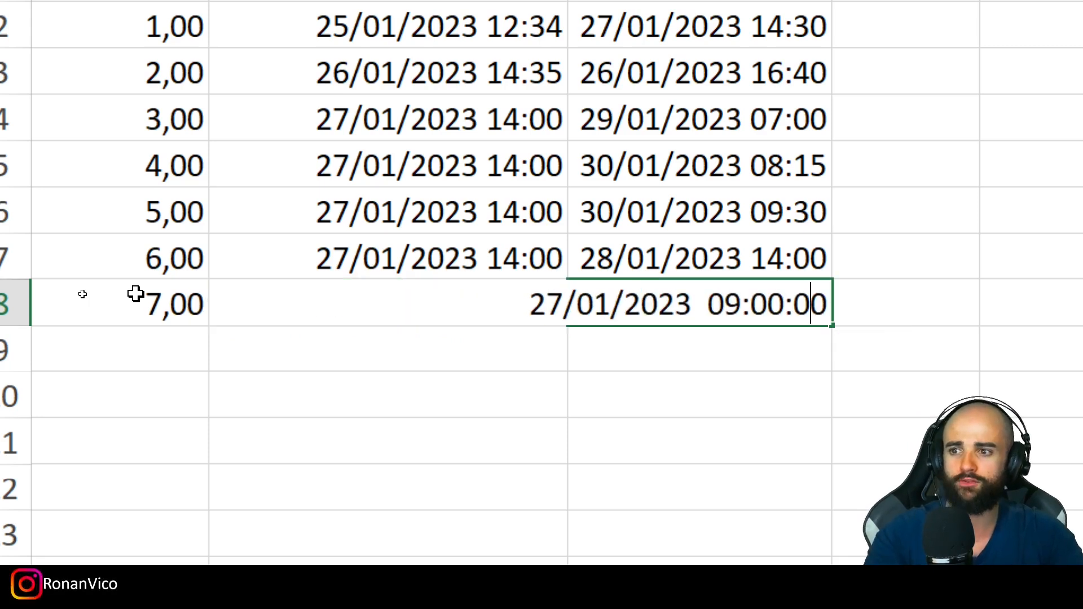
key(Left)
key(Left)
key(shift+Left)
key(shift+Left)
text(18)
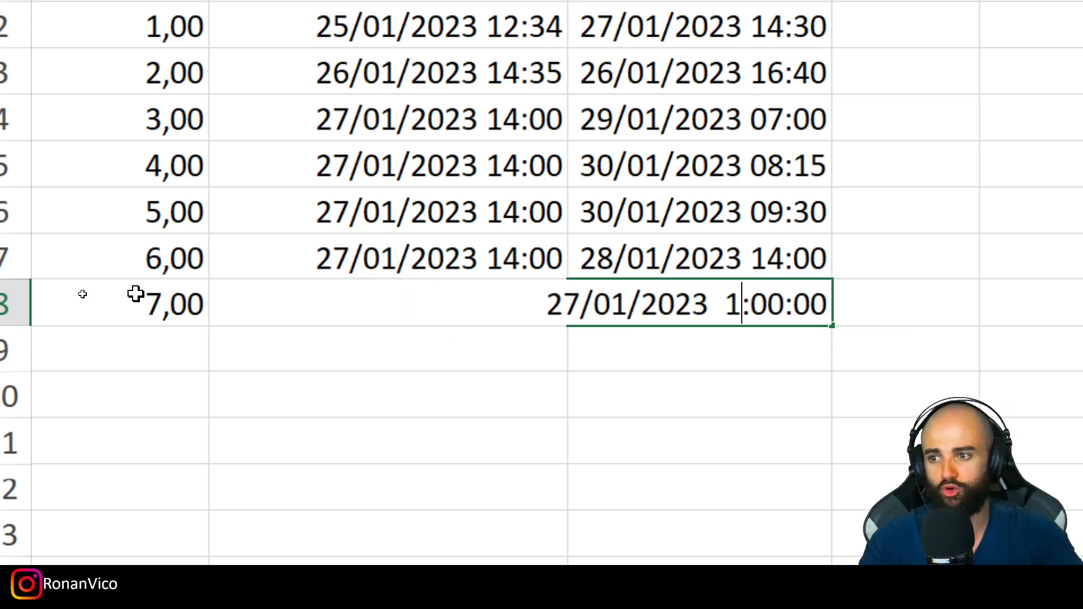
key(Return)
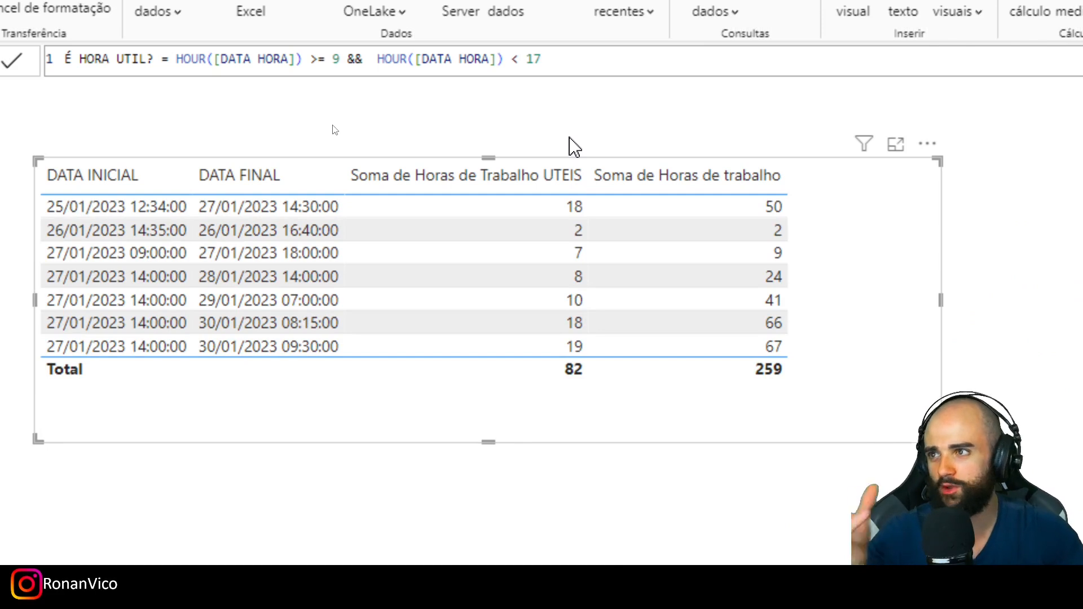
- Try a strict lower condition of > 9 in the É HORA UTIL? formula and commit it
click(321, 60)
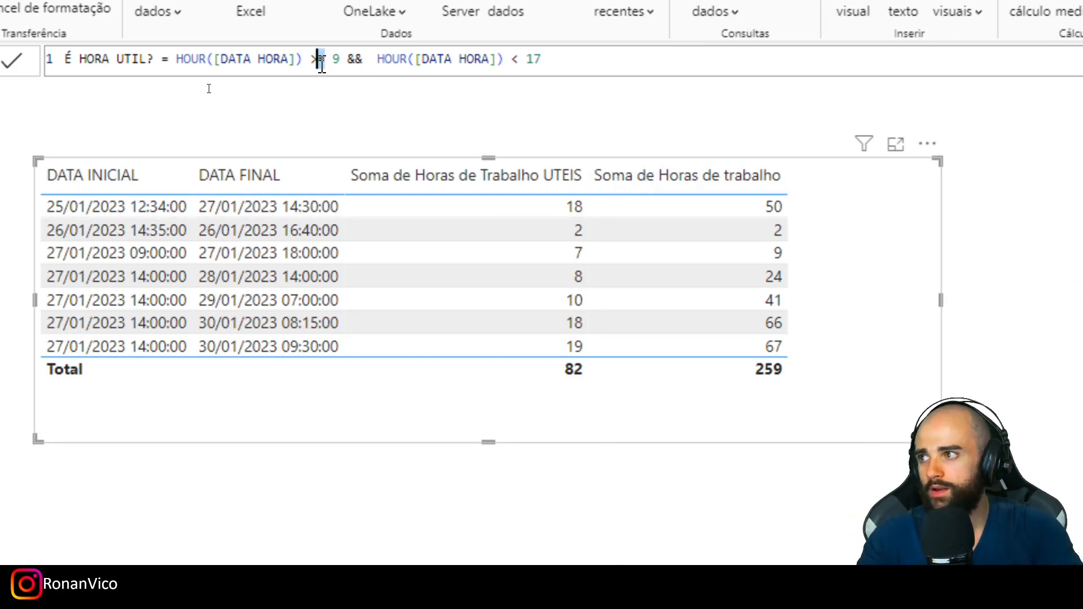
key(Delete)
key(Return)
- Make the lower condition of É HORA UTIL? >= 9 and its upper condition <= 17, committing the formula
click(317, 61)
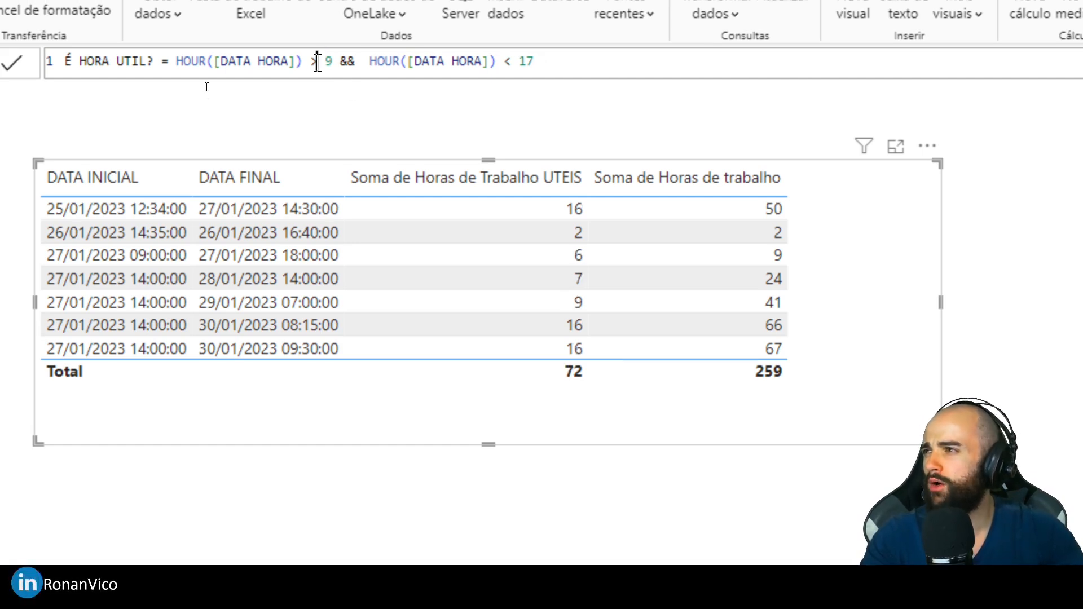
text(=)
key(End)
key(Left)
key(Left)
key(Left)
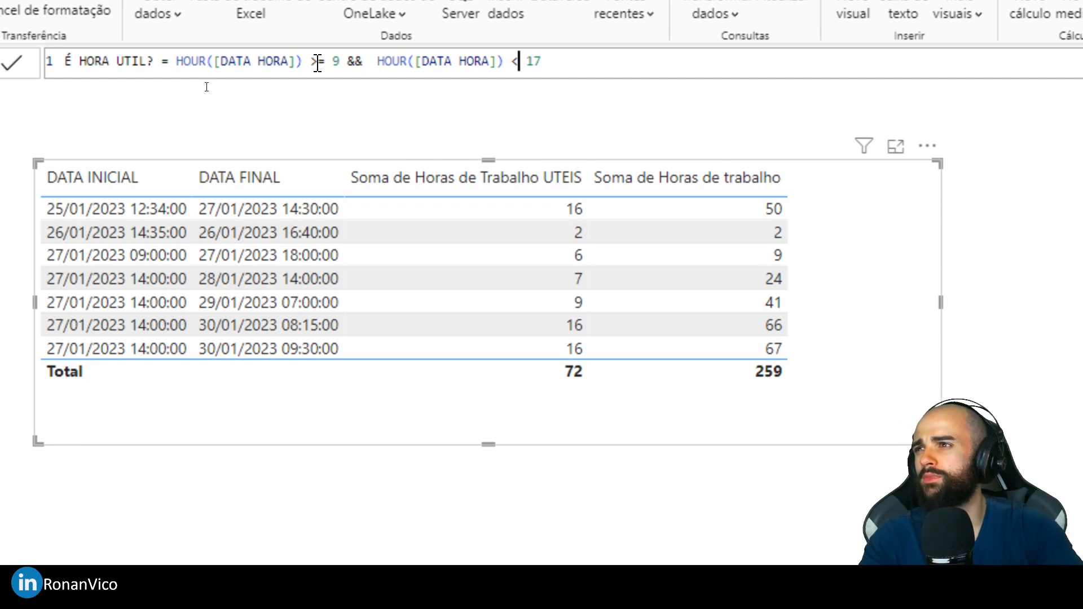
text(=)
key(Return)
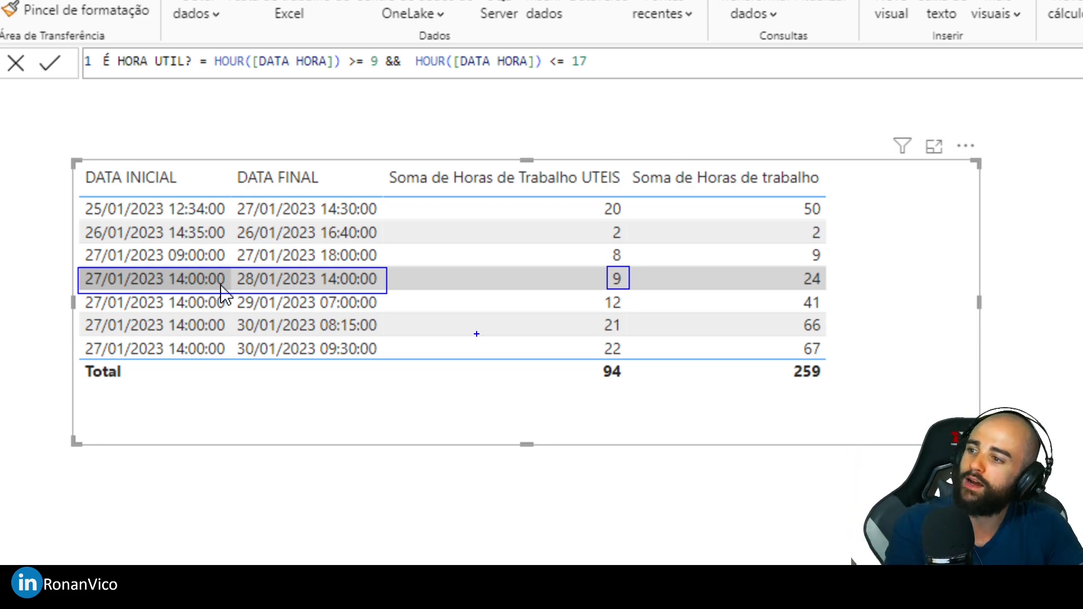
drag(598, 246, 628, 263)
drag(606, 222, 631, 240)
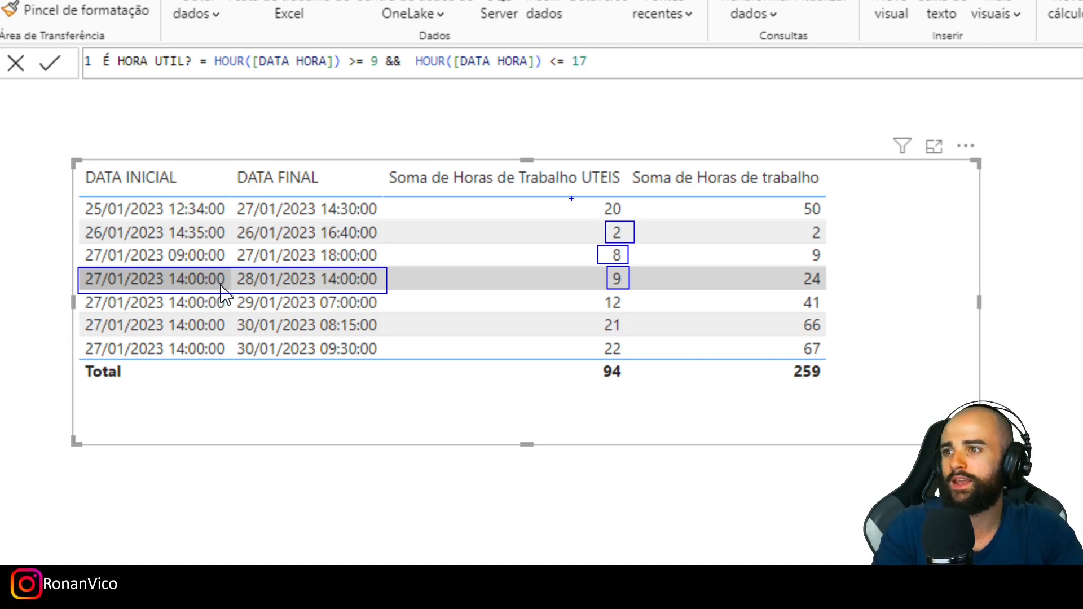
drag(596, 198, 633, 213)
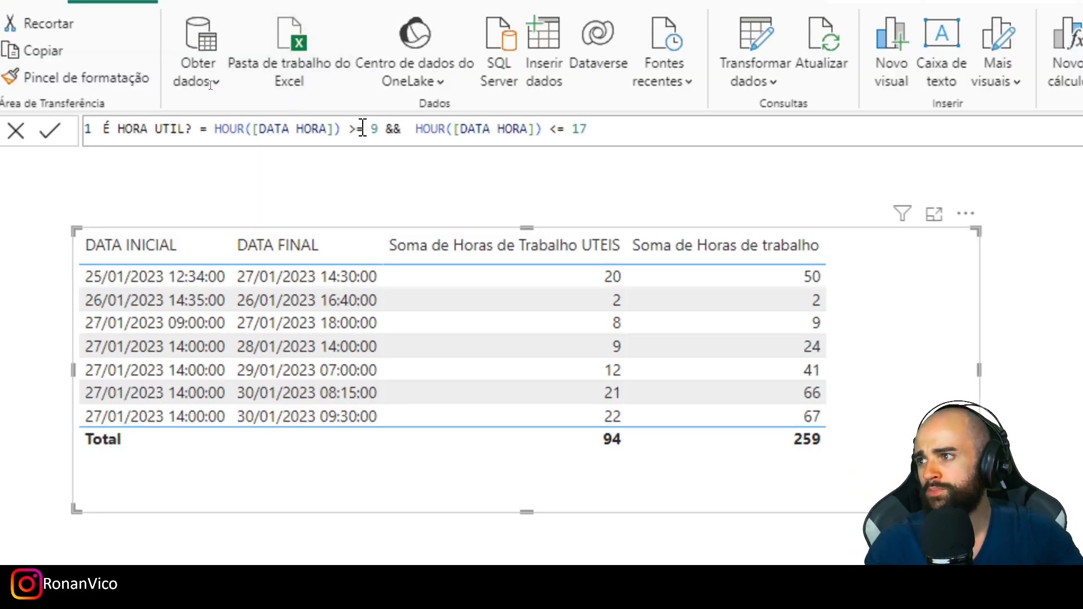
- Try < 18 as the upper hour condition in the É HORA UTIL? formula
double_click(374, 61)
drag(587, 131, 551, 129)
drag(551, 130, 569, 129)
text(<)
double_click(569, 129)
text(18)
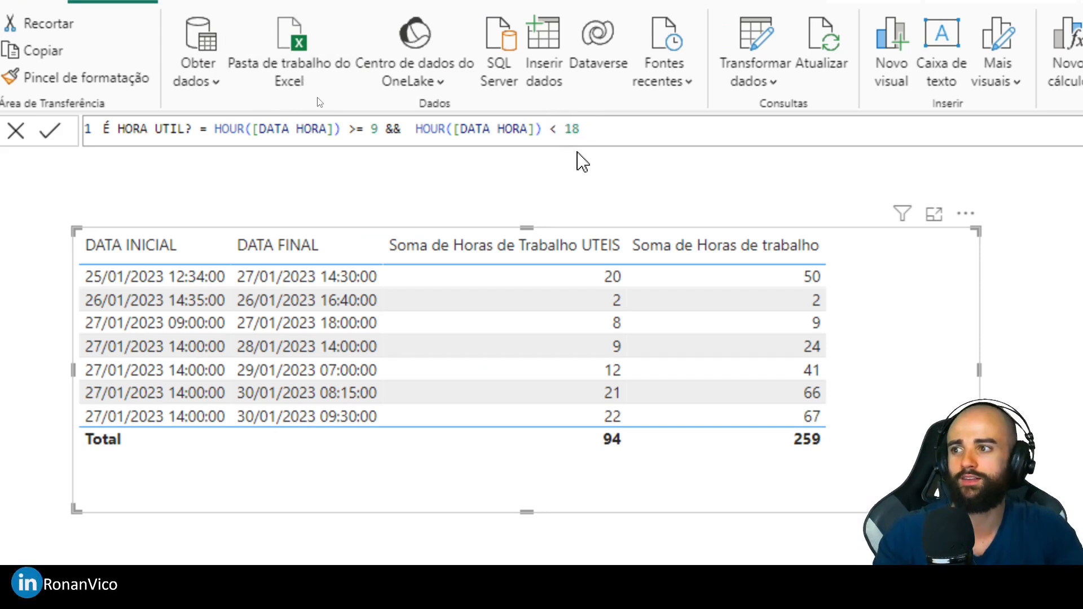
- Revert the upper hour condition of É HORA UTIL? to <= 17
click(556, 132)
text(=)
key(Right)
key(Right)
key(Right)
key(BackSpace)
text(7)
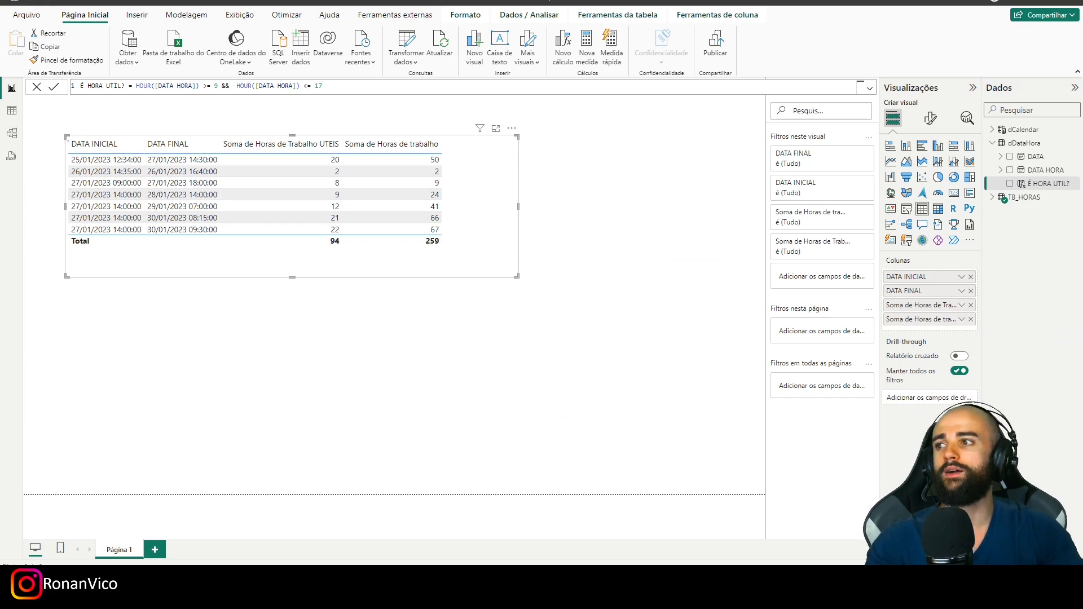